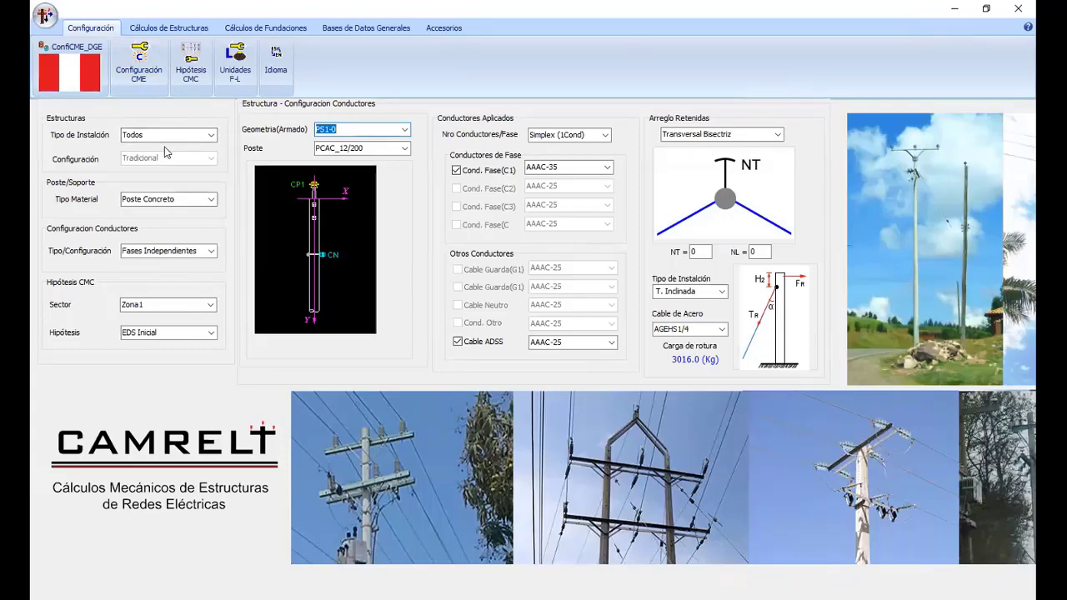
- Open the general database of structures, view the PS1-0 assembly record and close the database without saving
click(358, 30)
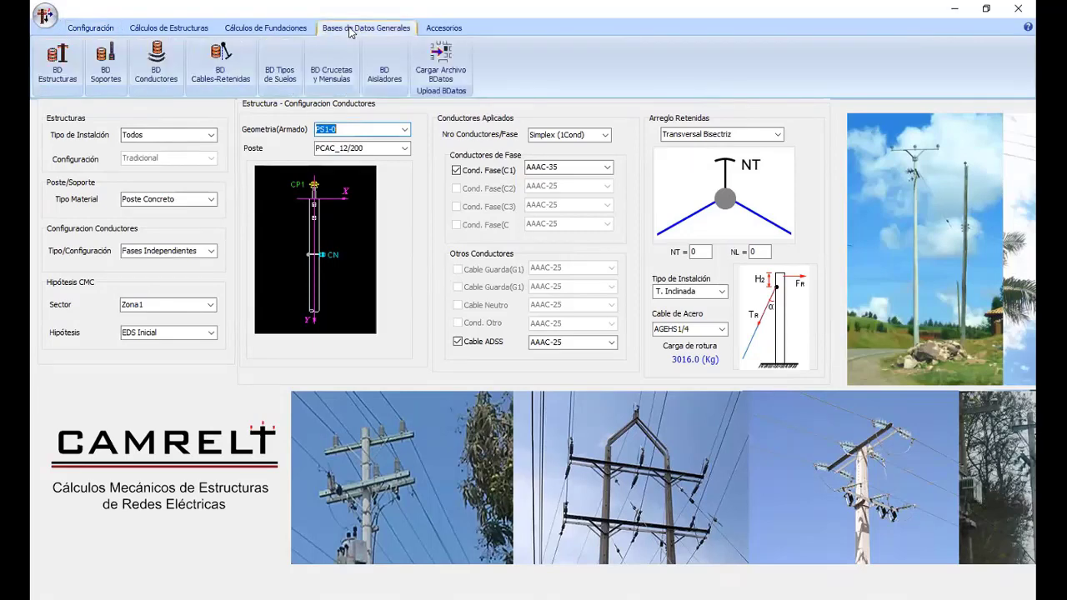
click(57, 80)
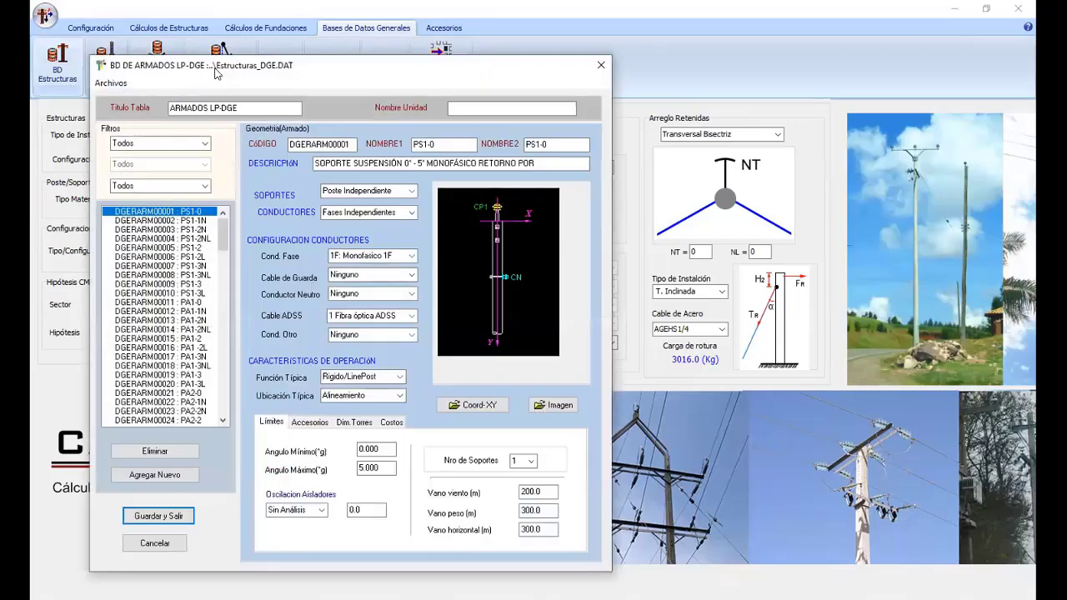
drag(216, 74, 400, 93)
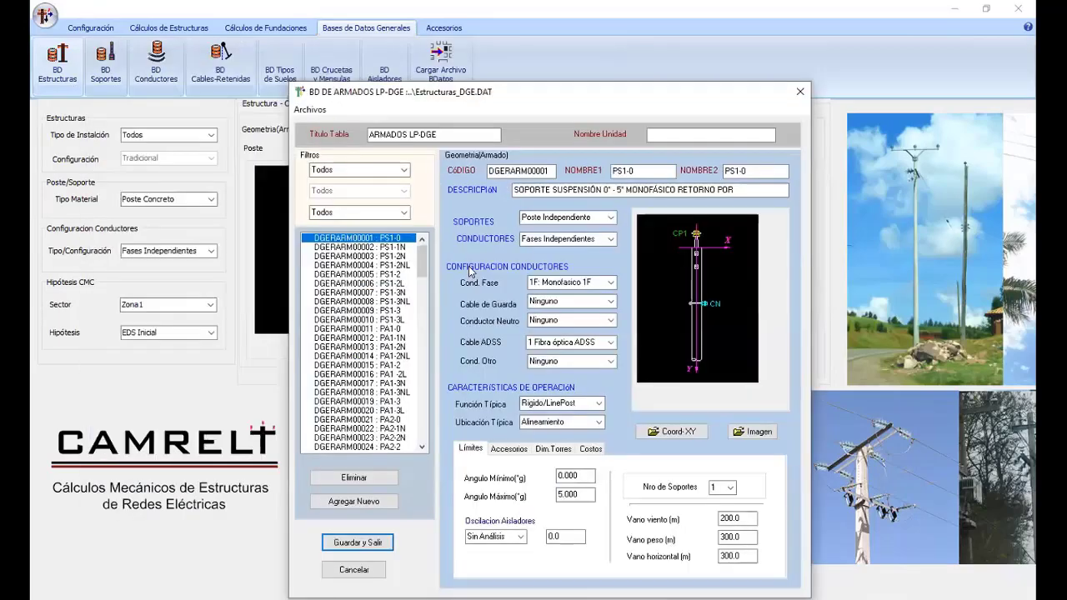
click(798, 85)
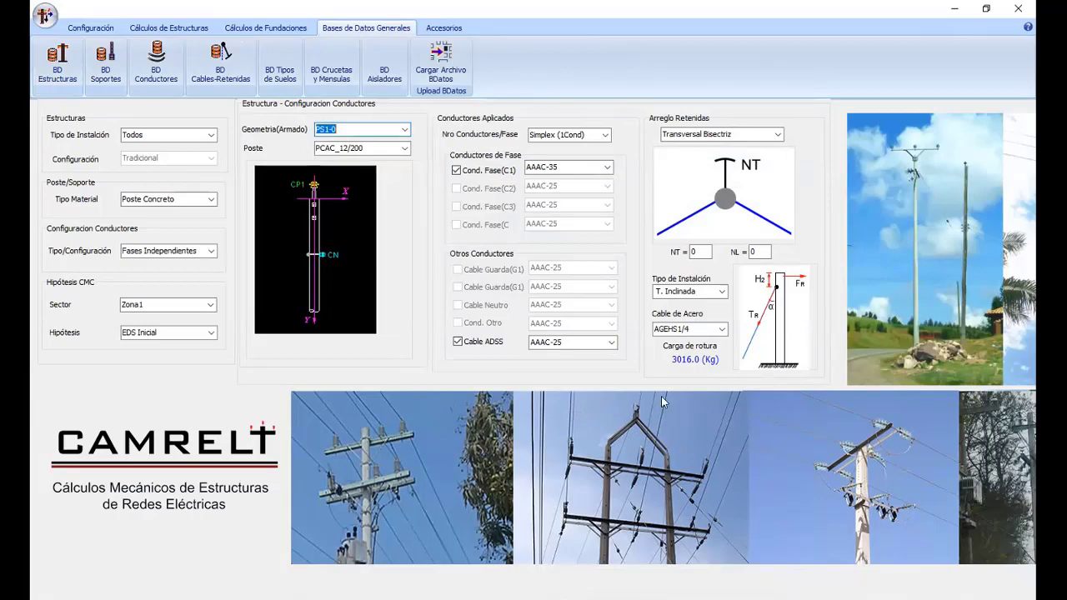
- Browse the conductor geometries of successive assemblies in the structures database, past PS1-3N, and close it
click(57, 62)
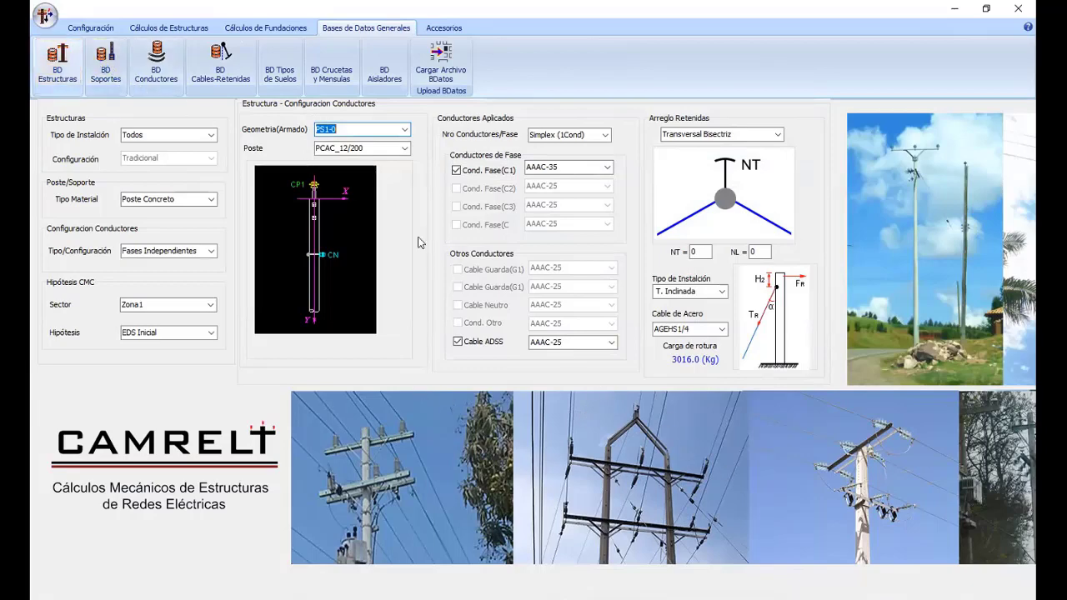
key(Down)
key(Down)
key(Down)
key(Down)
key(Down)
key(Down)
key(Down)
key(Down)
key(Down)
key(Down)
key(Down)
key(Down)
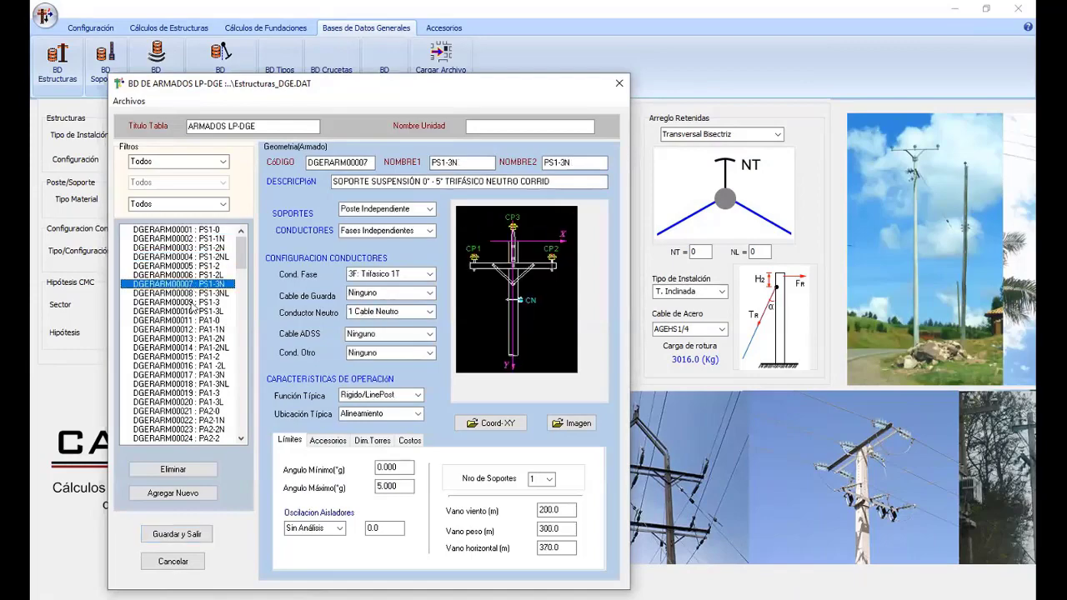
click(619, 83)
- Examine the wood, concrete, metal and fibre pole tables in the supports database, leaving it unchanged
click(107, 65)
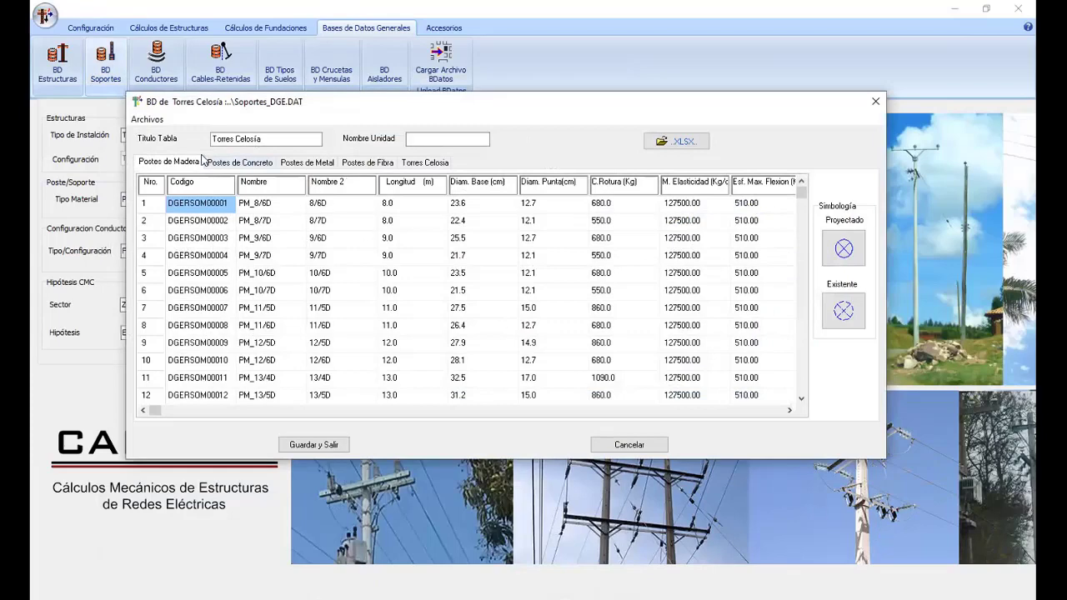
click(225, 165)
click(308, 164)
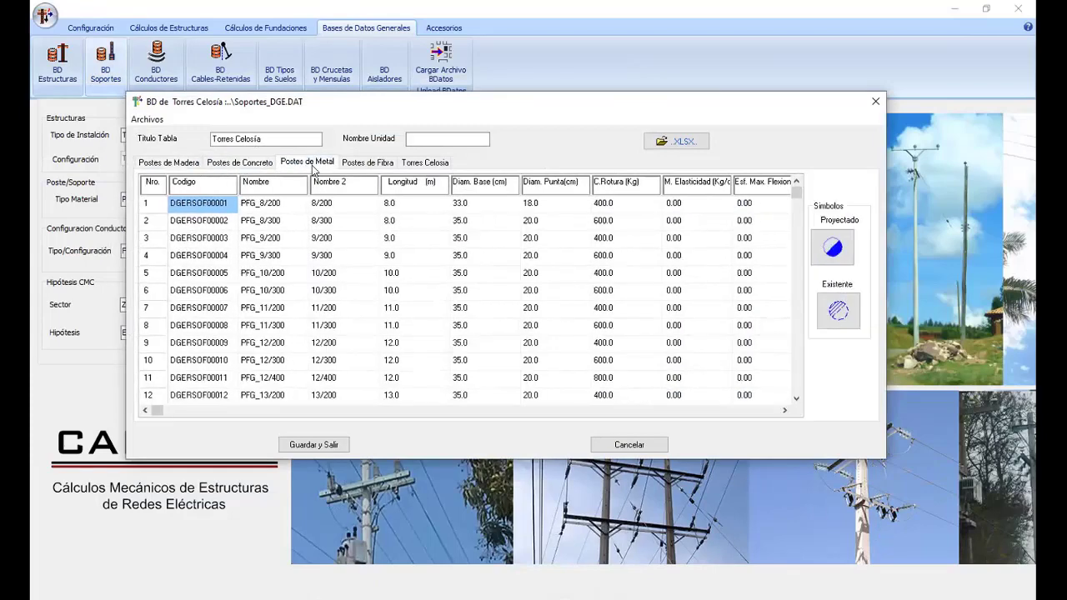
click(368, 165)
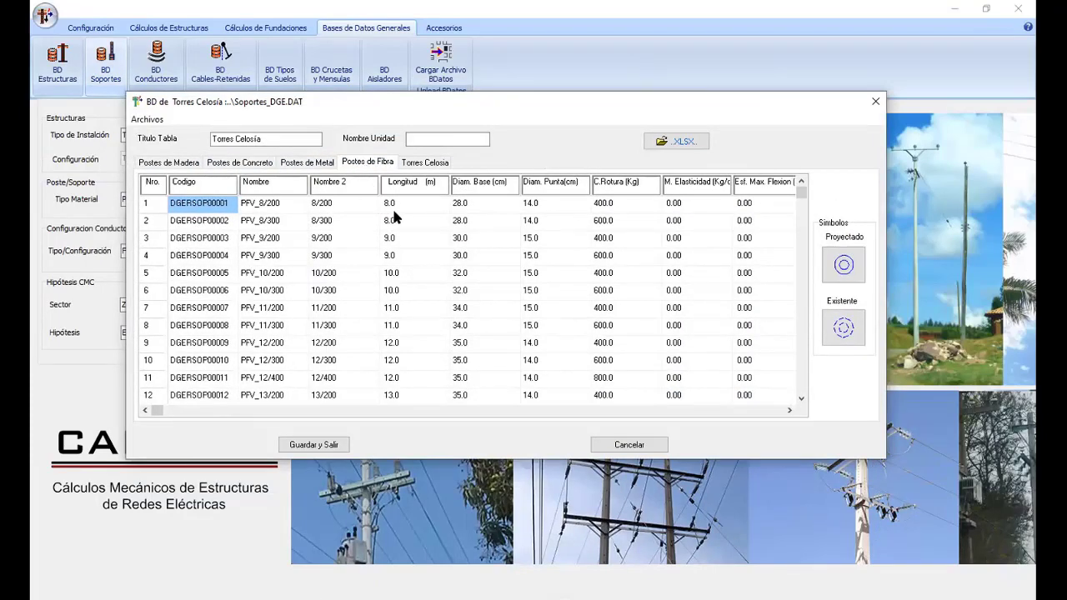
click(878, 104)
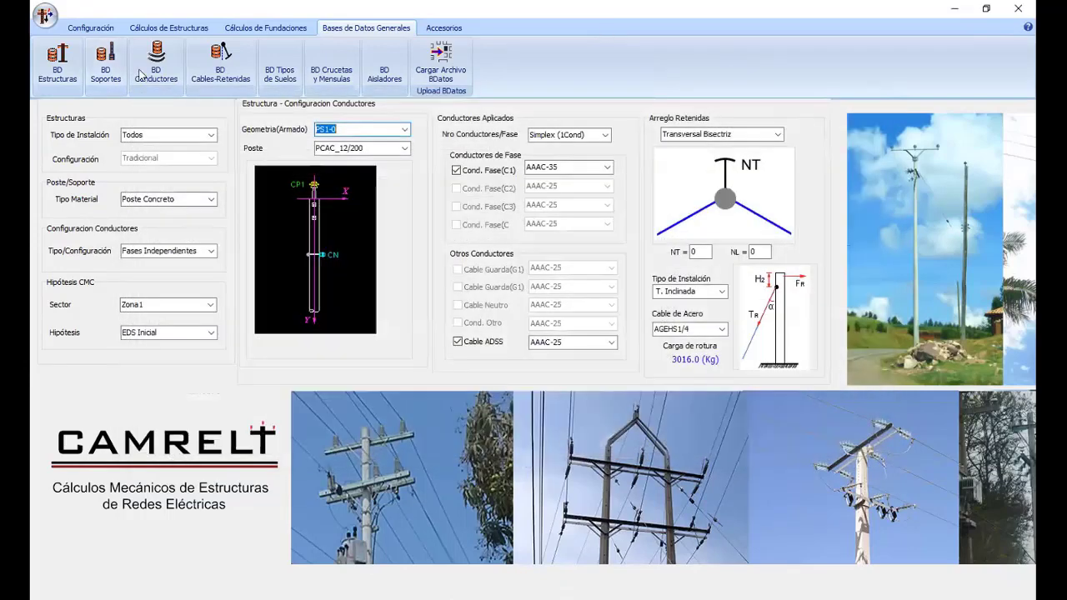
- Examine the independent-phase, pre-assembled, compact-ecological and ADSS tables in the conductors database, and cancel out of it
click(142, 73)
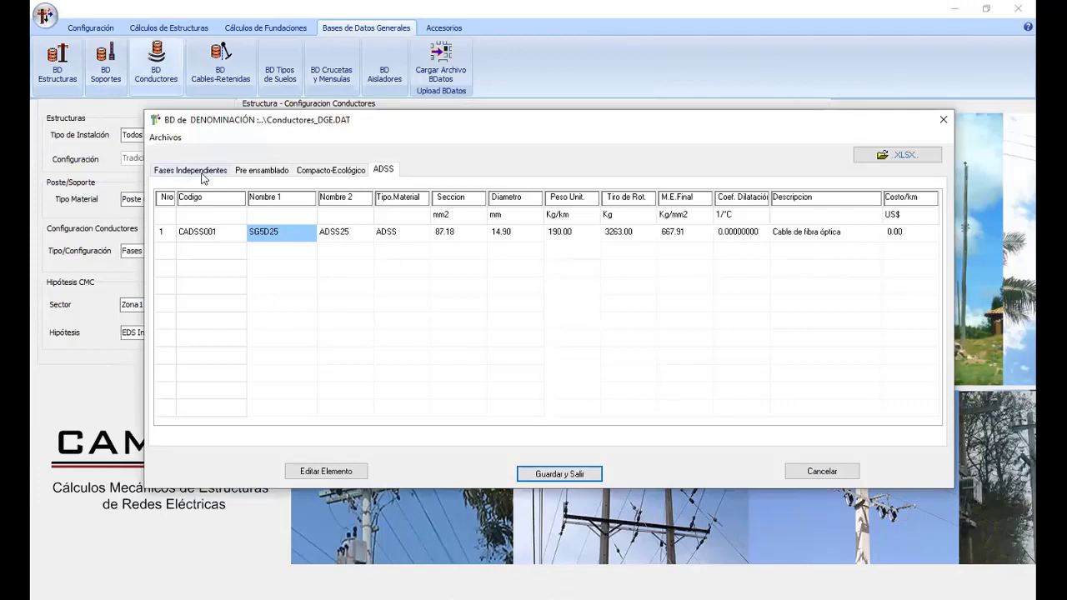
click(200, 172)
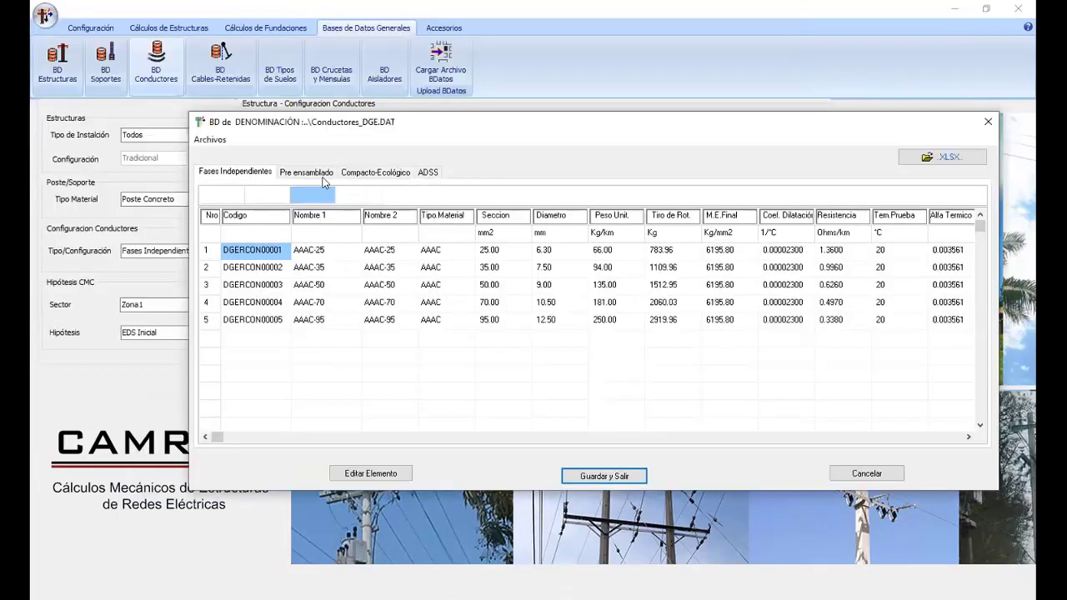
click(310, 173)
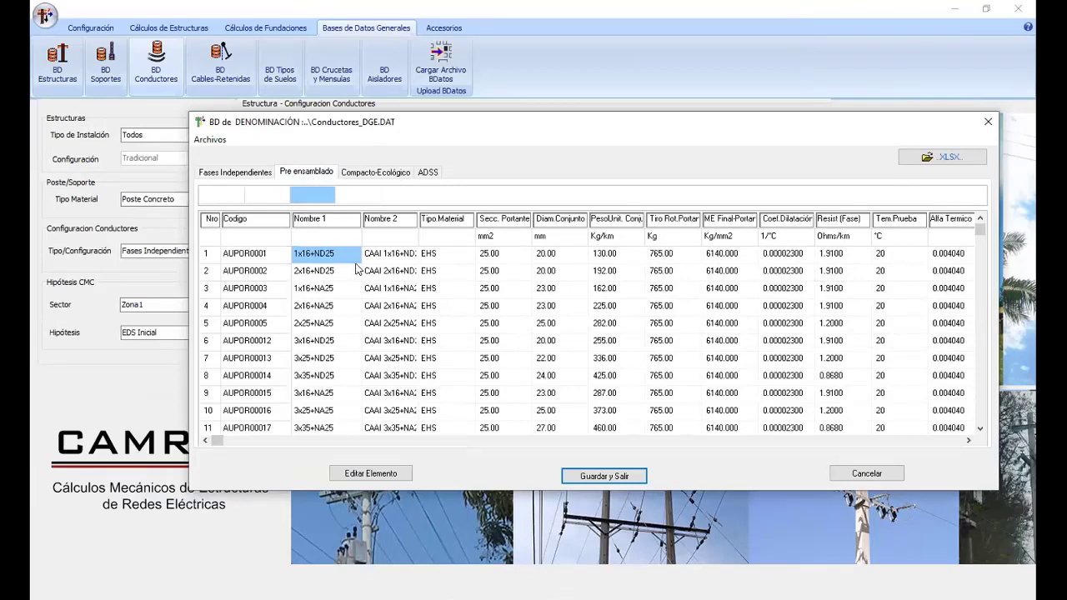
click(358, 173)
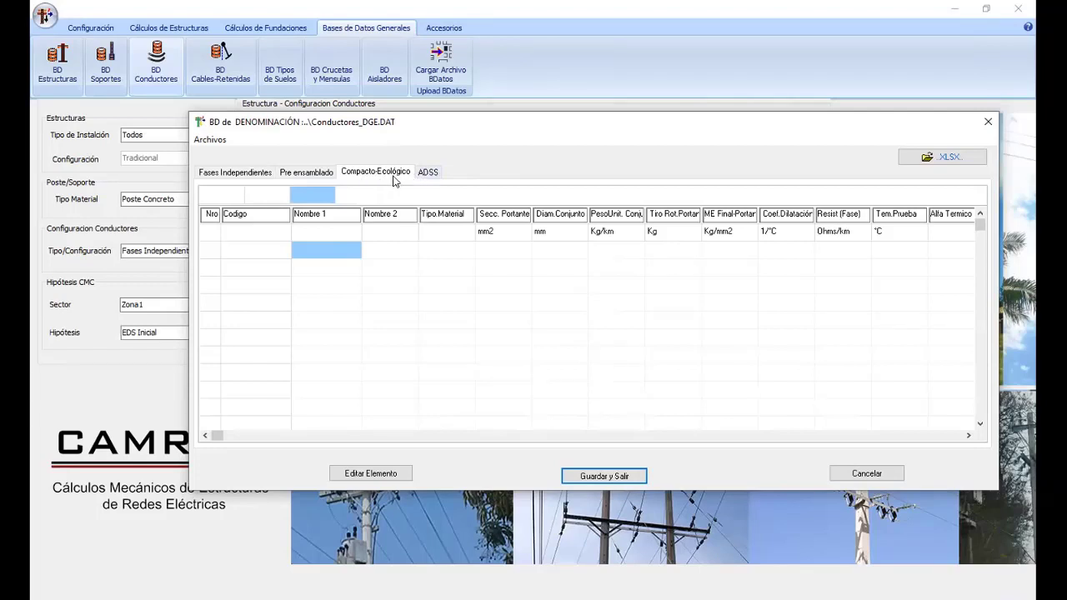
click(430, 173)
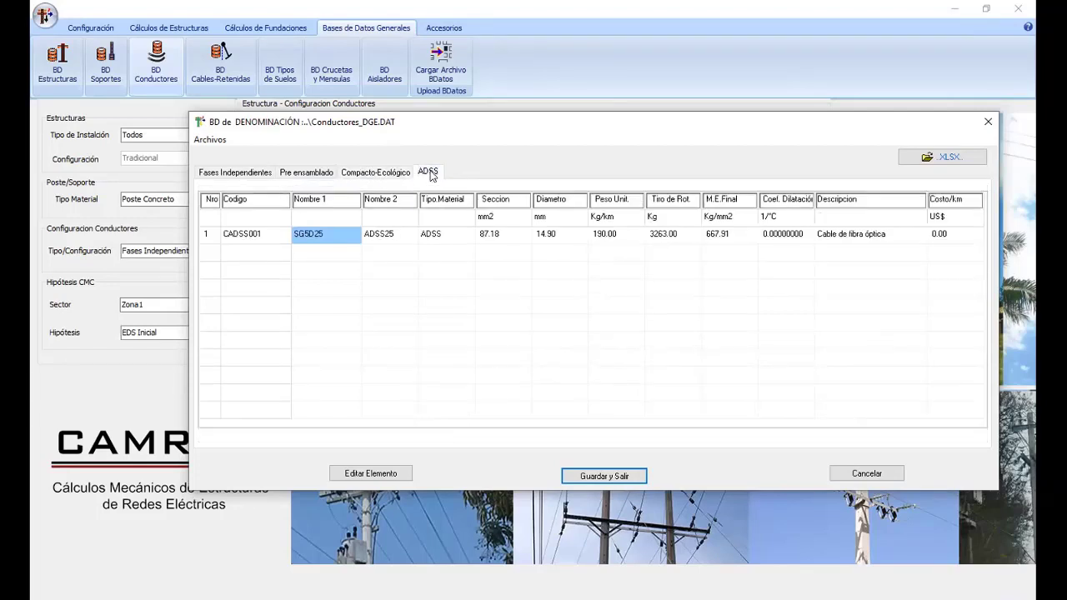
click(250, 174)
click(846, 475)
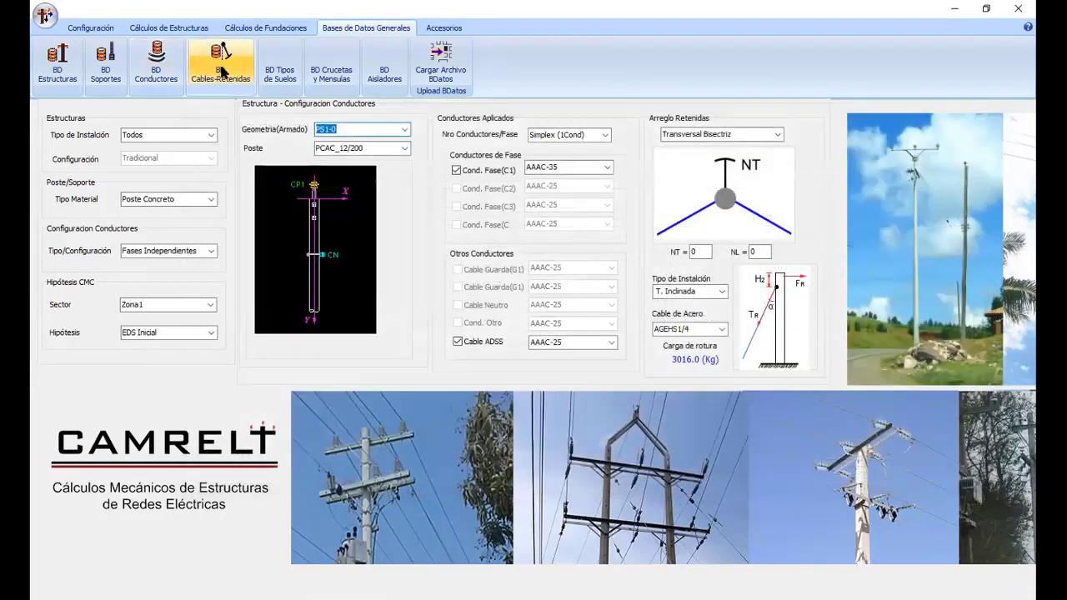
- Examine the galvanized steel cables in the guy-cable database and close it
click(223, 74)
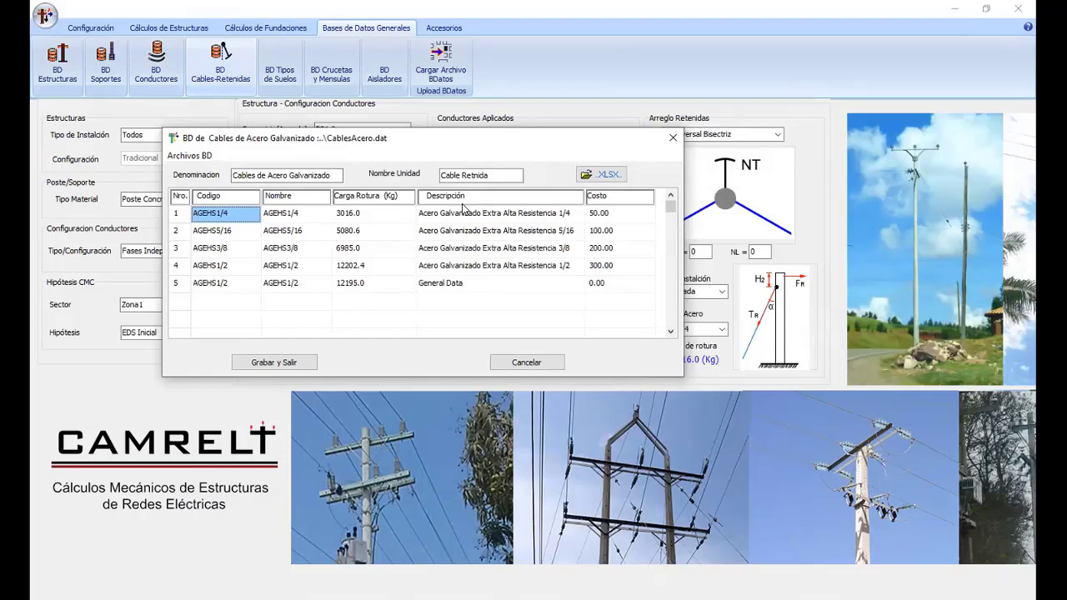
click(672, 138)
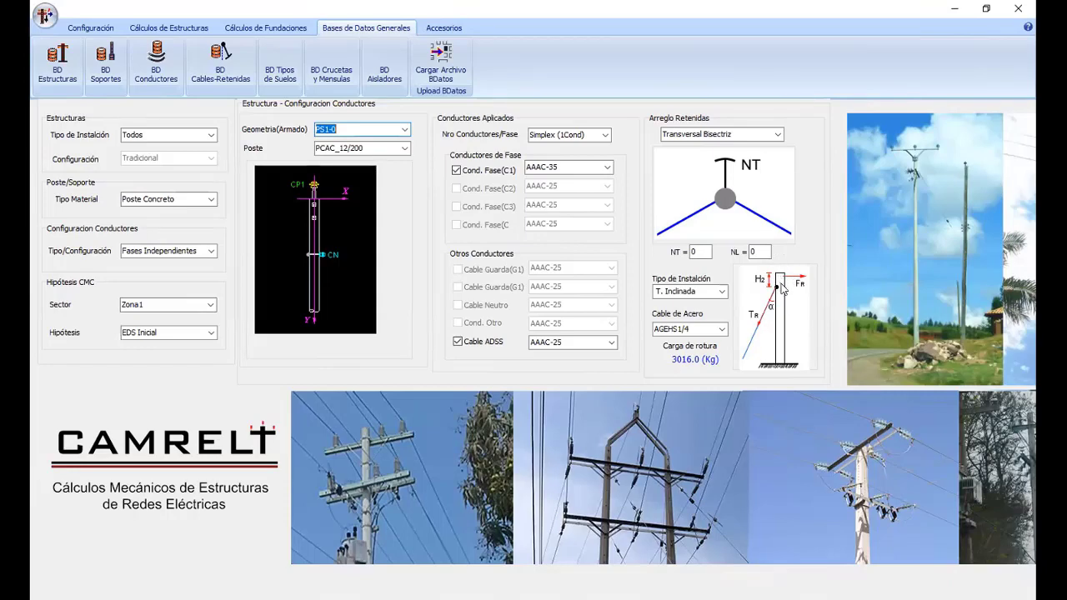
click(165, 31)
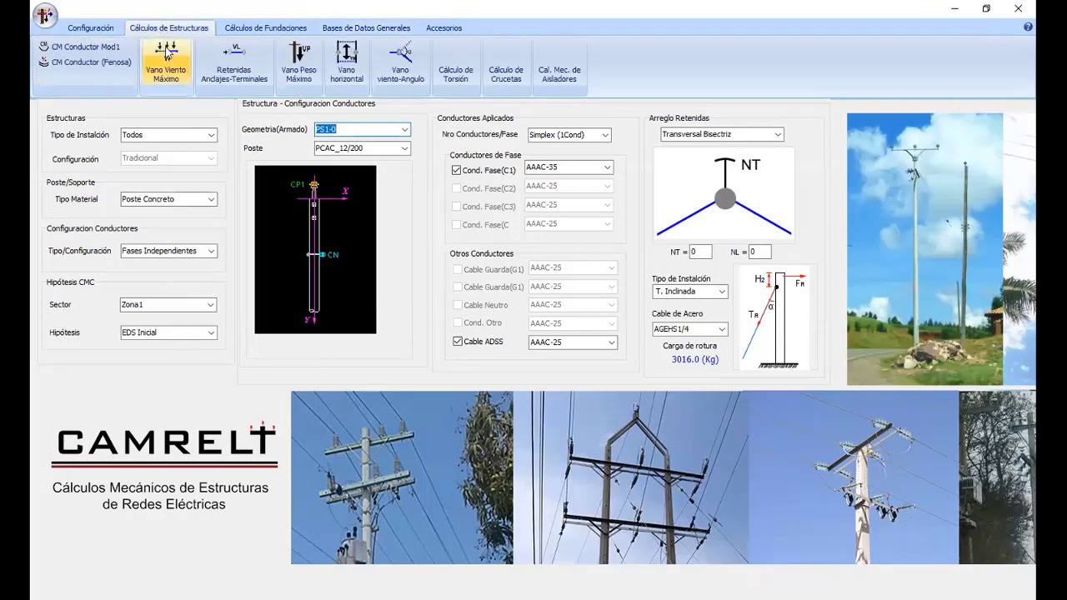
- Open the safety factors of the general CME configuration and place the dialog clear of the settings behind it
click(89, 26)
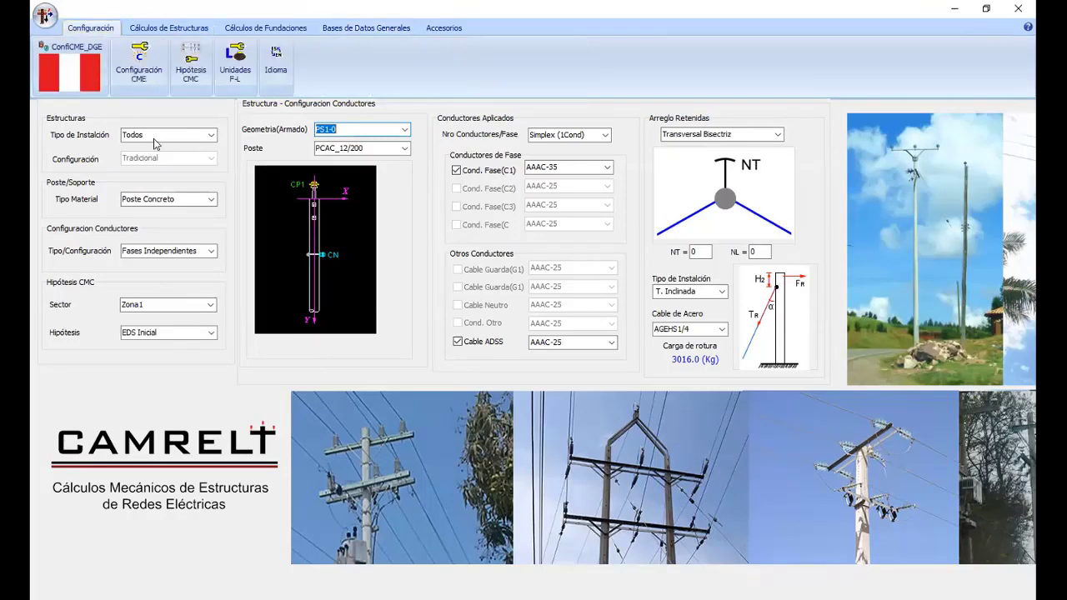
click(154, 75)
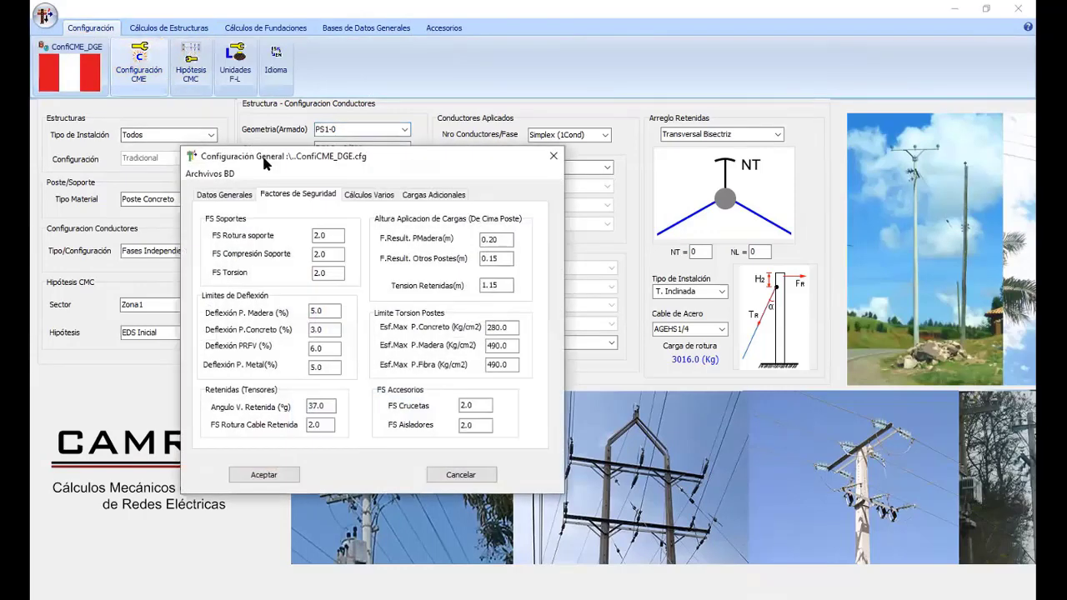
drag(269, 165, 443, 151)
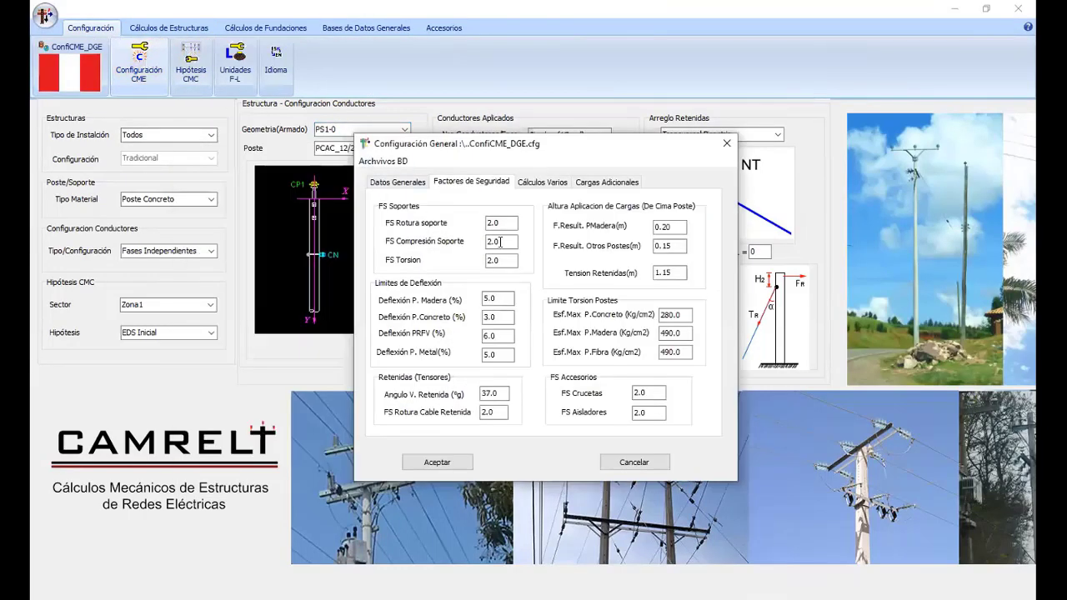
double_click(465, 220)
- Consult the nomenclature slide and the safety-factor criteria slide in PowerPoint, and return to the CAMRELT configuration
key(alt+Tab)
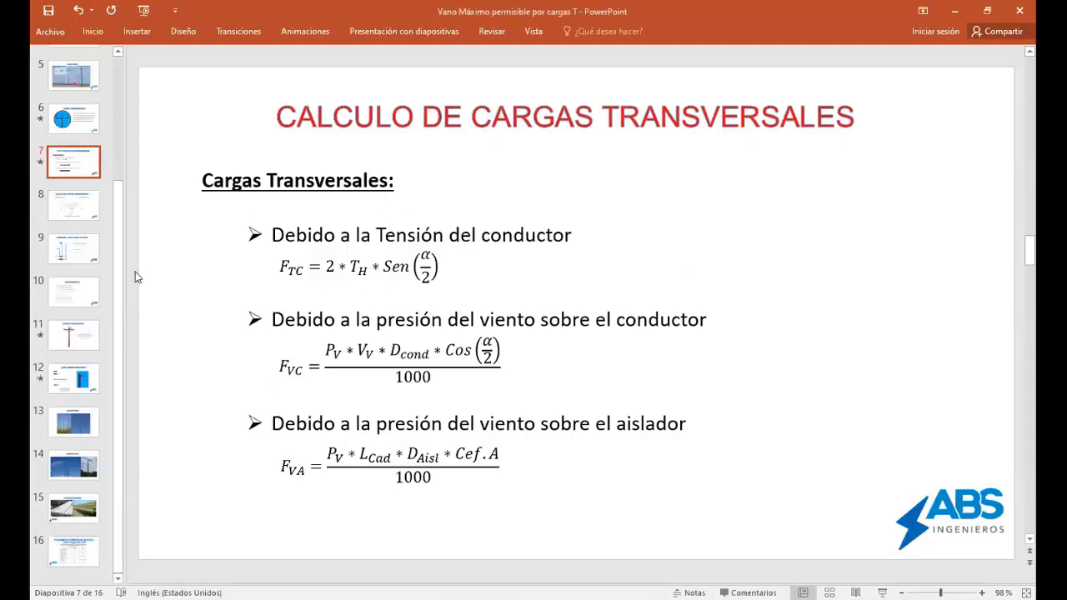
click(74, 291)
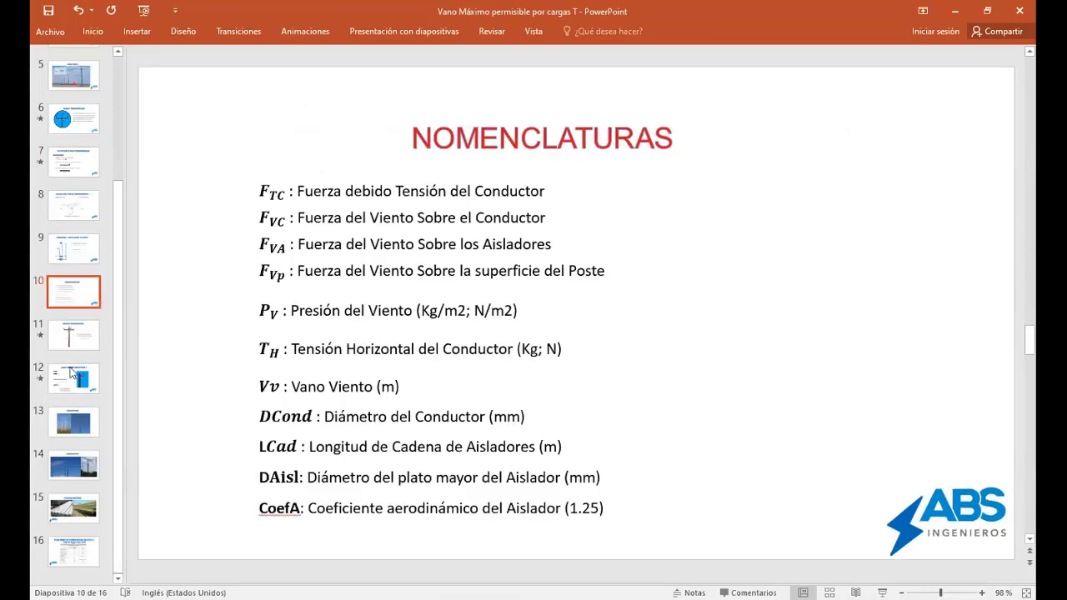
click(73, 375)
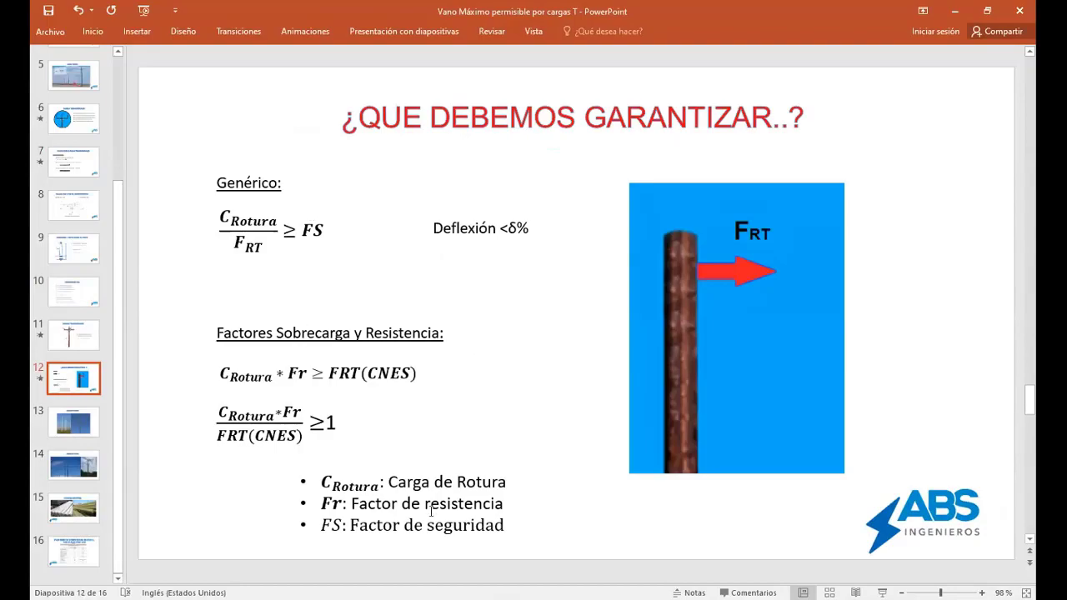
key(alt+Tab)
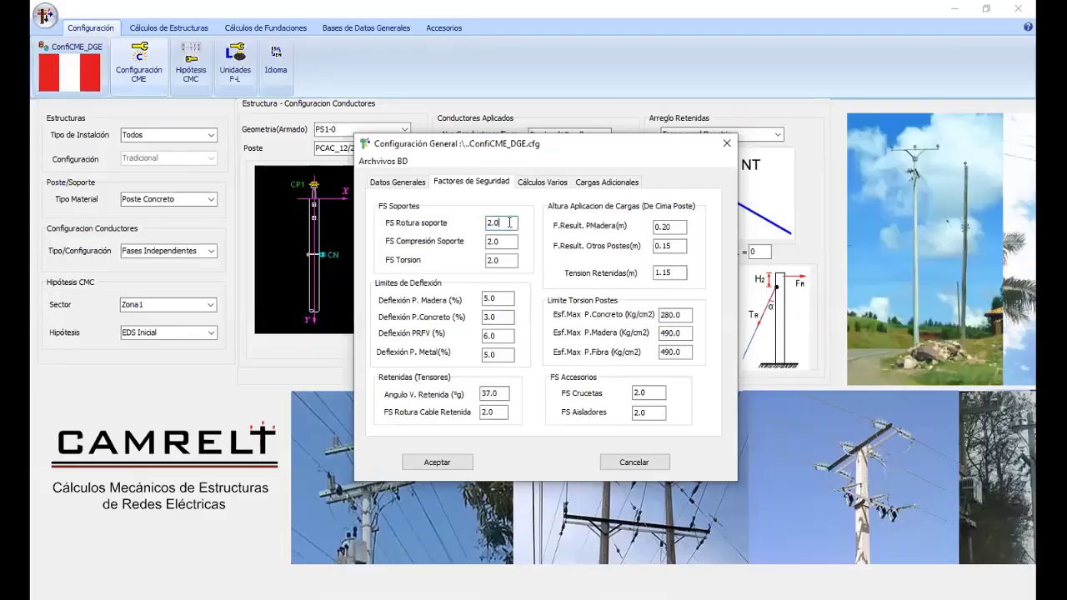
- Set the support rupture safety factor (FS Rotura soporte) to 2.5
drag(500, 223, 488, 222)
click(488, 223)
double_click(489, 223)
text(2)
double_click(496, 223)
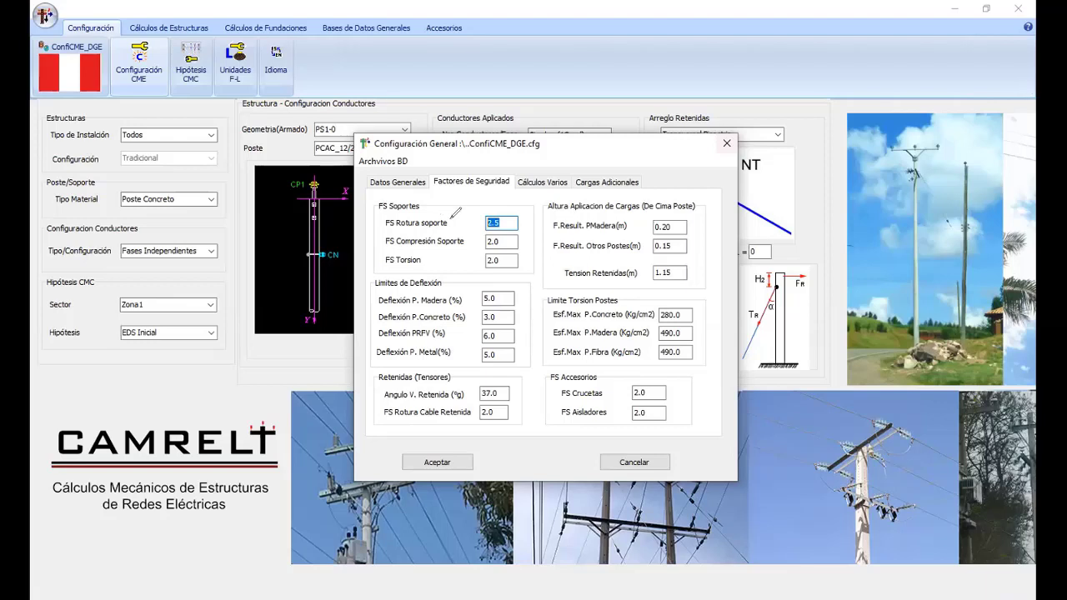
drag(451, 221, 465, 216)
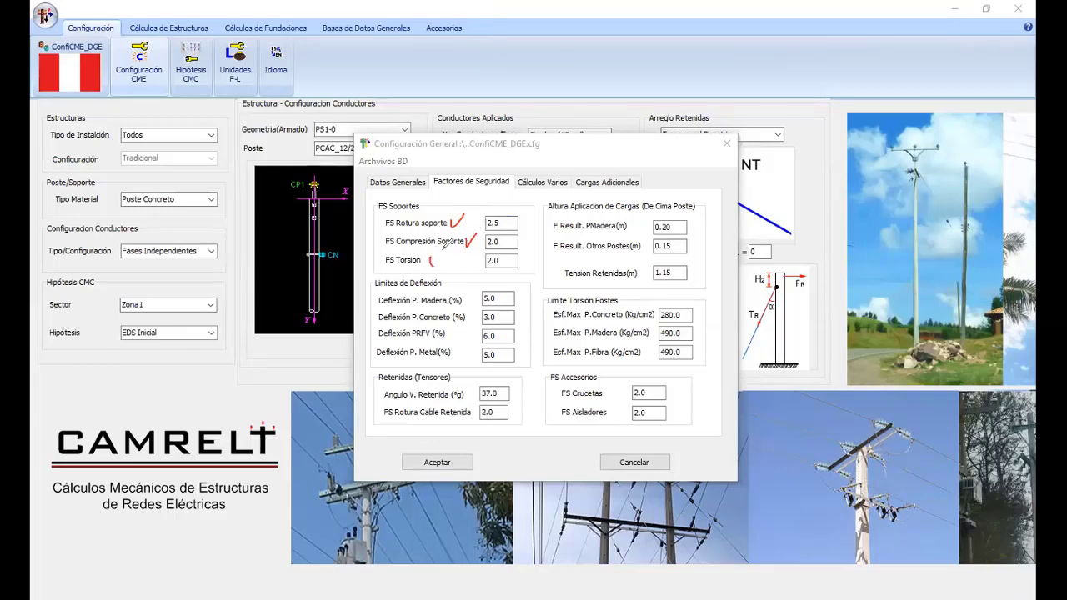
drag(430, 258, 444, 253)
key(Escape)
mouse_move(379, 218)
mouse_down()
mouse_move(432, 233)
mouse_move(499, 230)
mouse_move(512, 215)
mouse_move(380, 217)
mouse_up()
key(Escape)
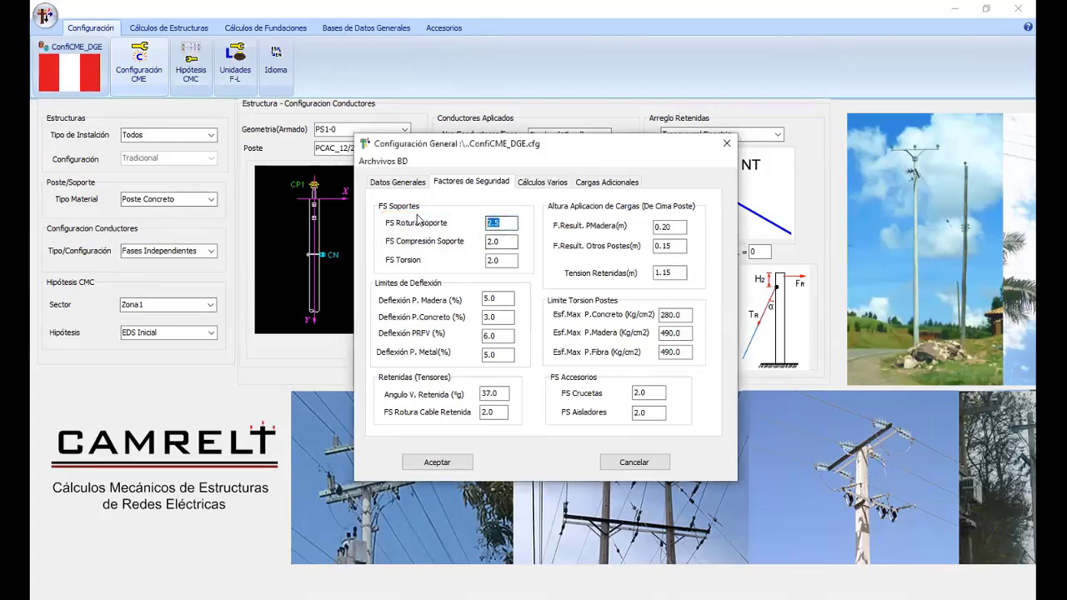
- Set the support rupture safety factor to 2 and the guy's vertical angle (Angulo V. Retenida) to 37 degrees
text(2)
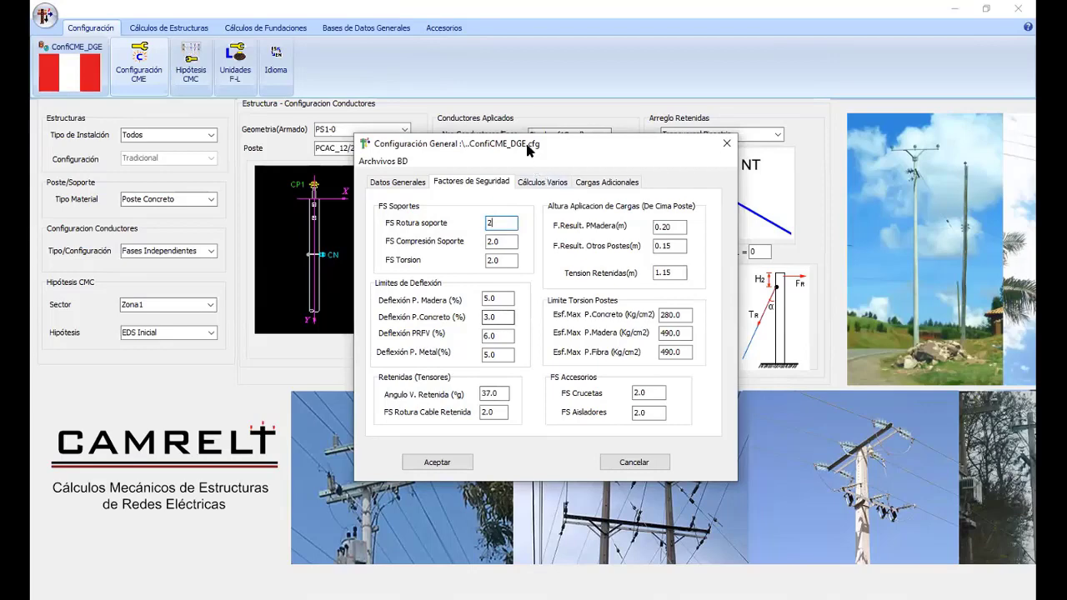
drag(527, 149, 343, 106)
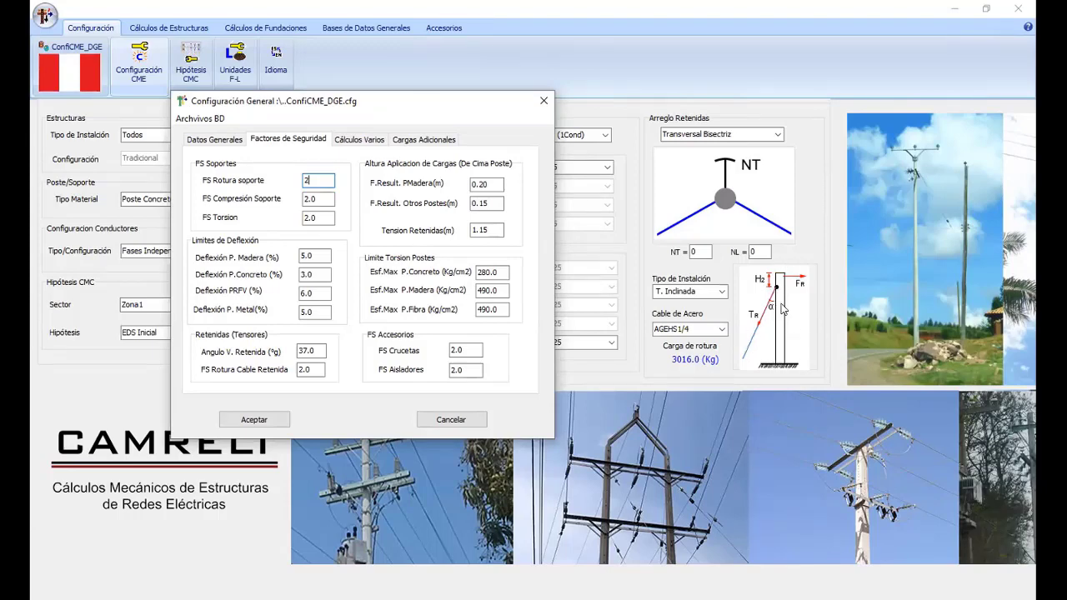
double_click(312, 350)
text(3)
key(Tab)
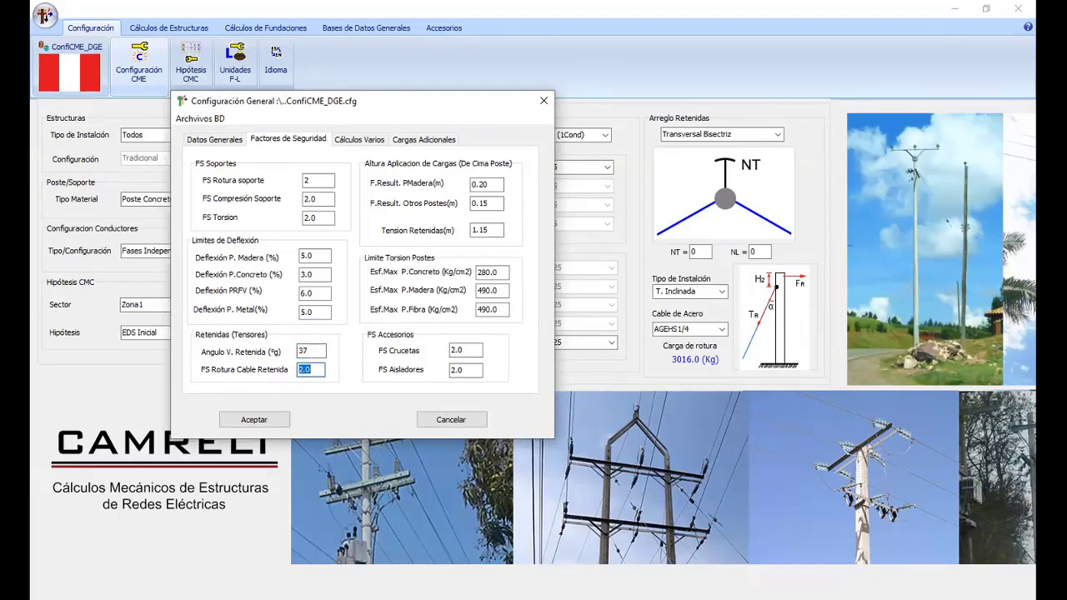
- Recheck the safety-factor slide in PowerPoint, return to CAMRELT, and examine the load application heights for wood poles, other poles and guy tension
key(alt+Tab)
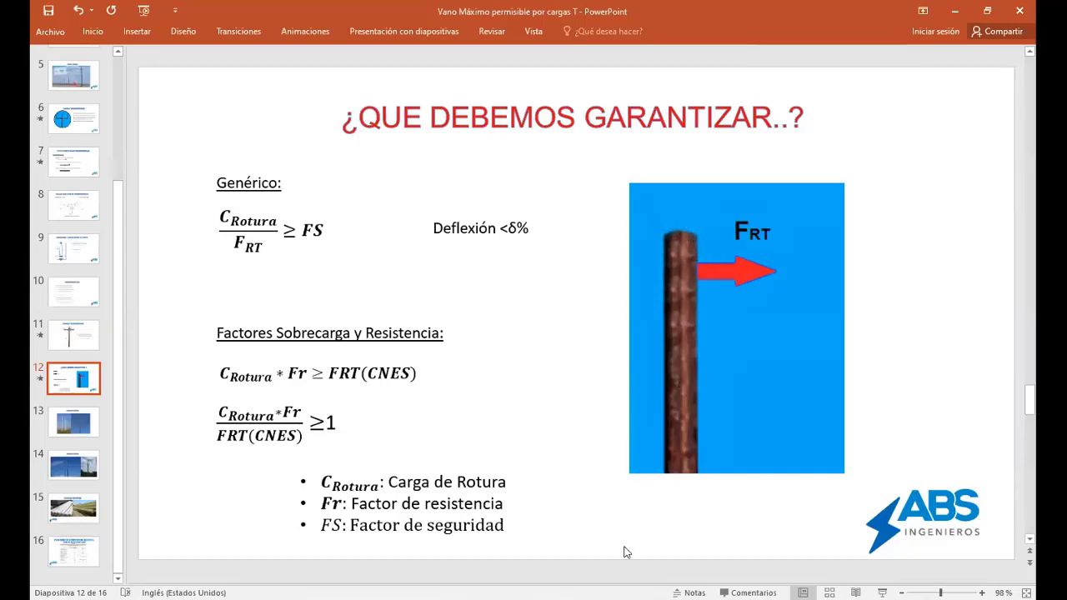
key(alt+Tab)
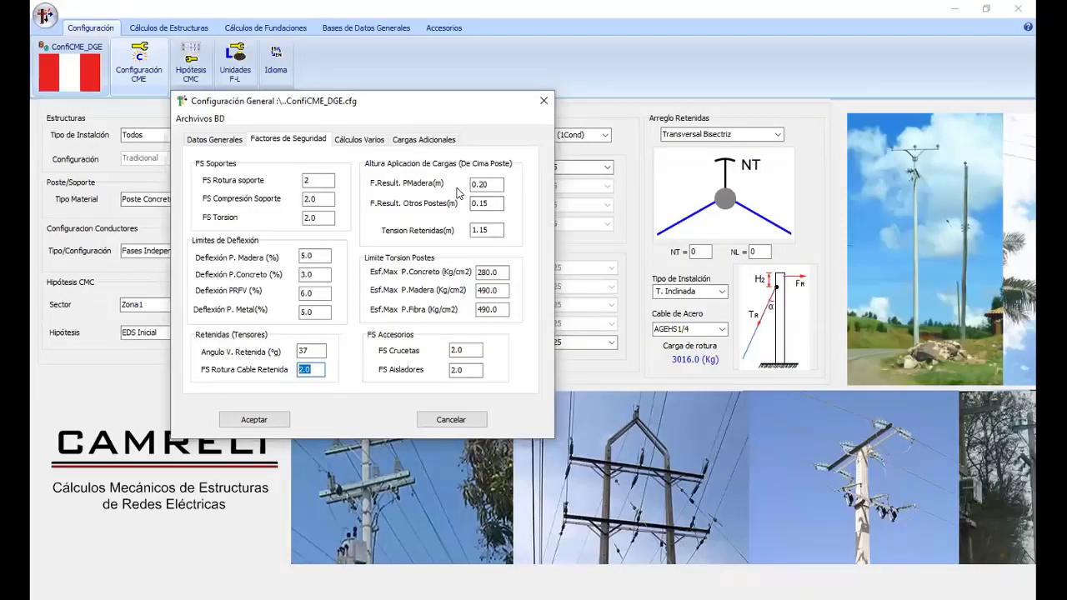
click(479, 184)
double_click(477, 203)
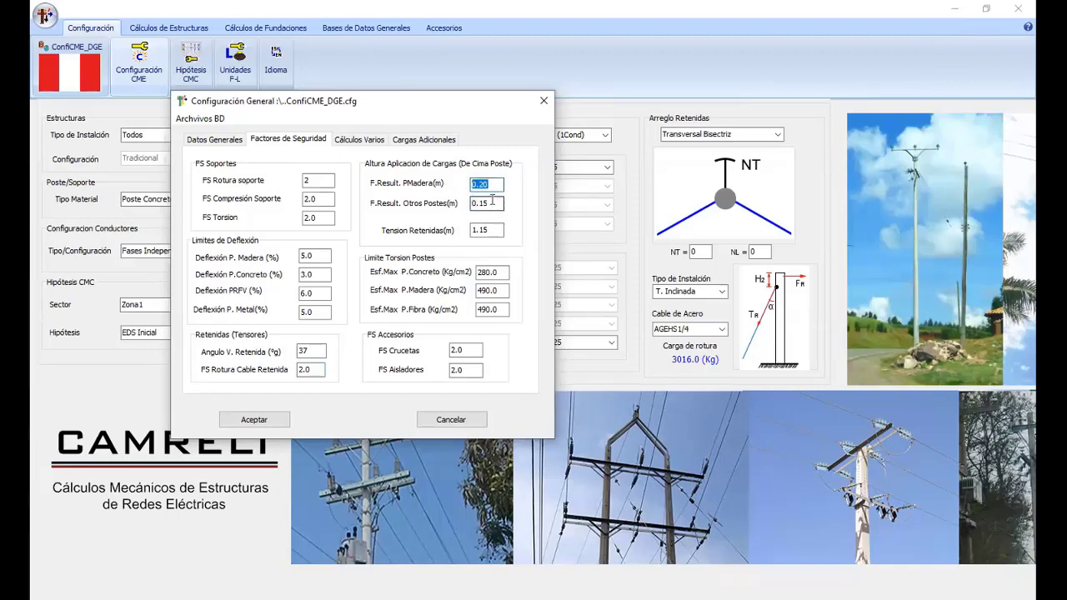
click(495, 184)
click(492, 203)
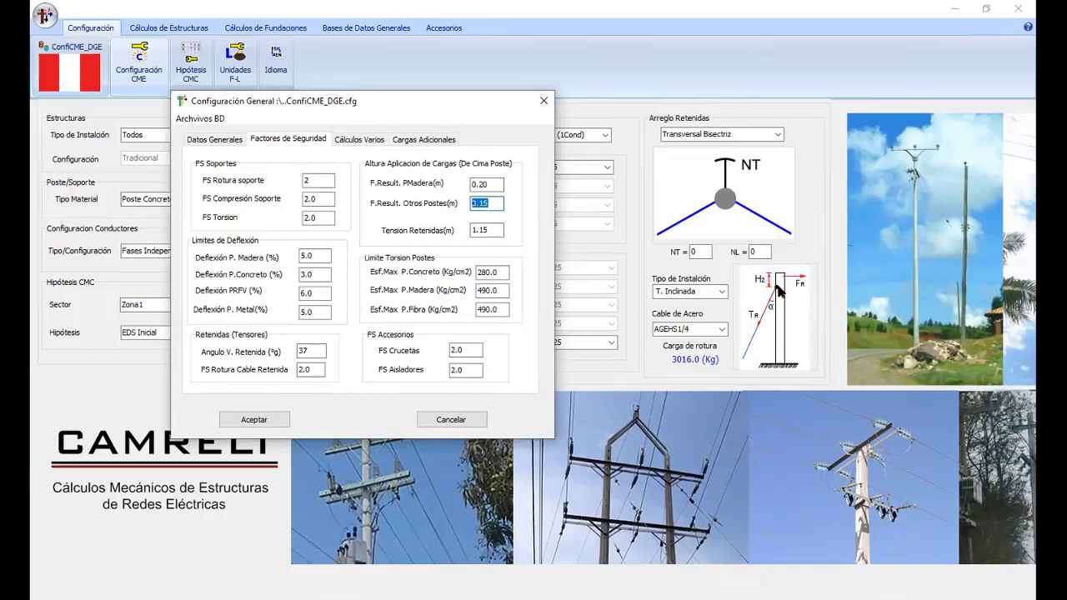
click(484, 230)
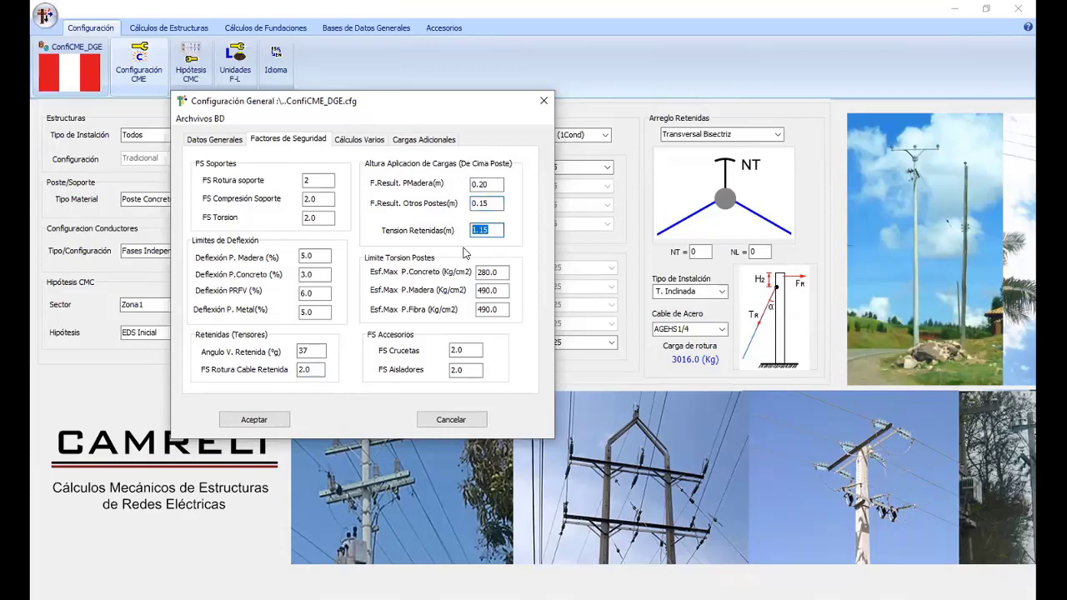
drag(488, 231, 476, 229)
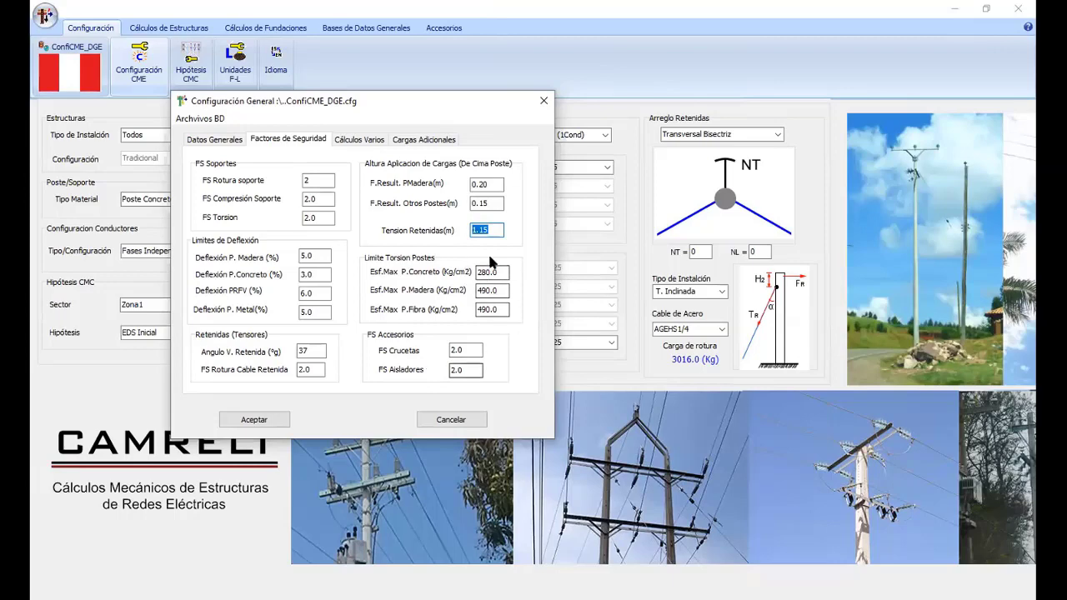
- Examine the wind pressure models and the K constant under Cálculos Varios, and the project altitude in the general data
click(360, 142)
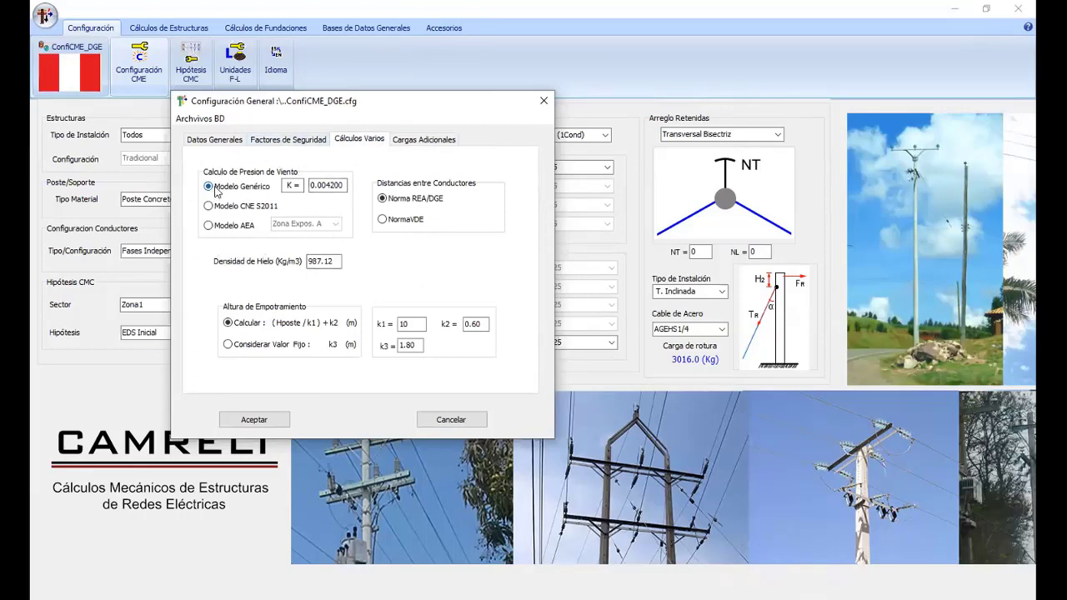
double_click(321, 185)
click(224, 206)
click(223, 143)
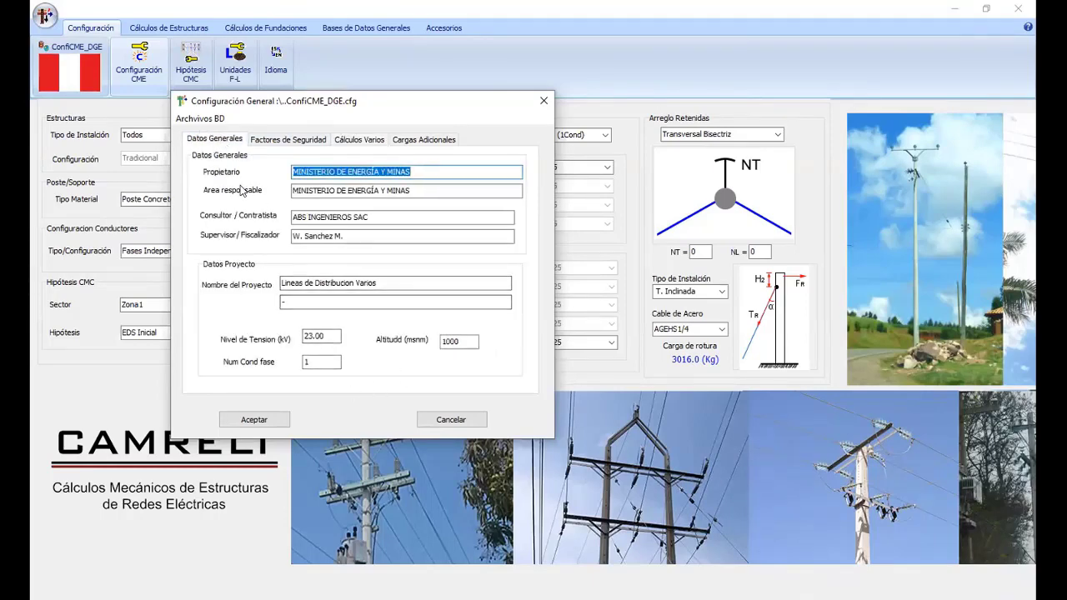
drag(471, 342, 424, 335)
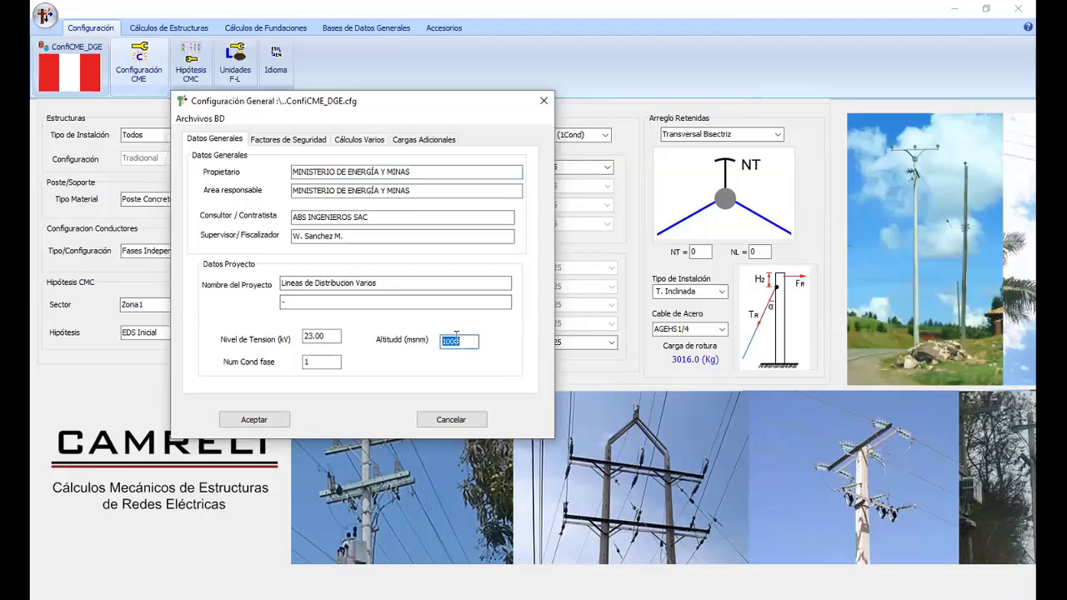
- Consult slide 9 in PowerPoint, return to CAMRELT, and examine the k1 and k2 coefficients of the pole embedment height
click(360, 139)
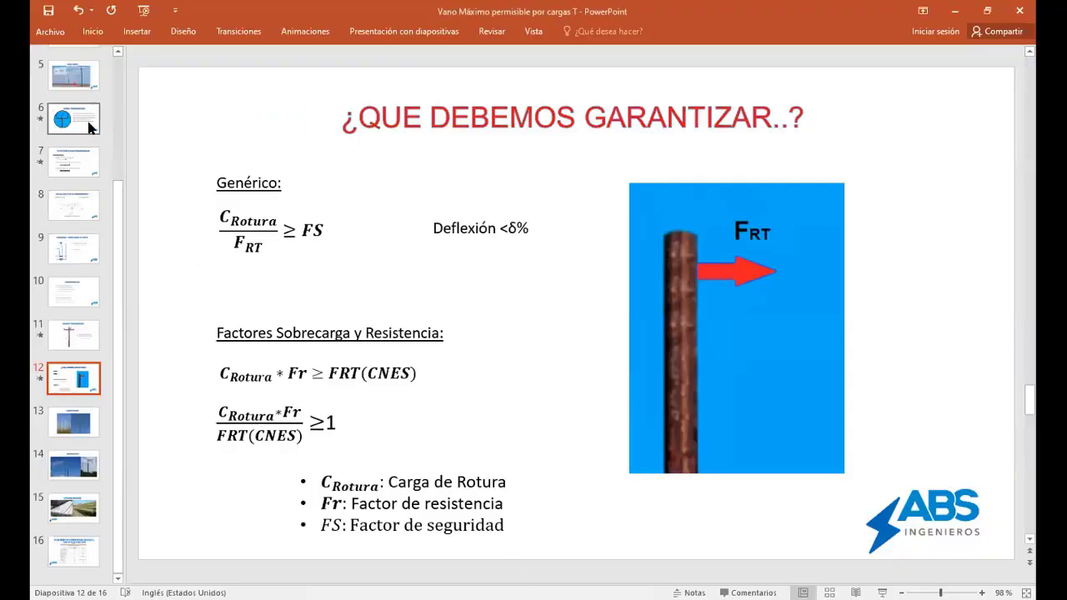
click(73, 248)
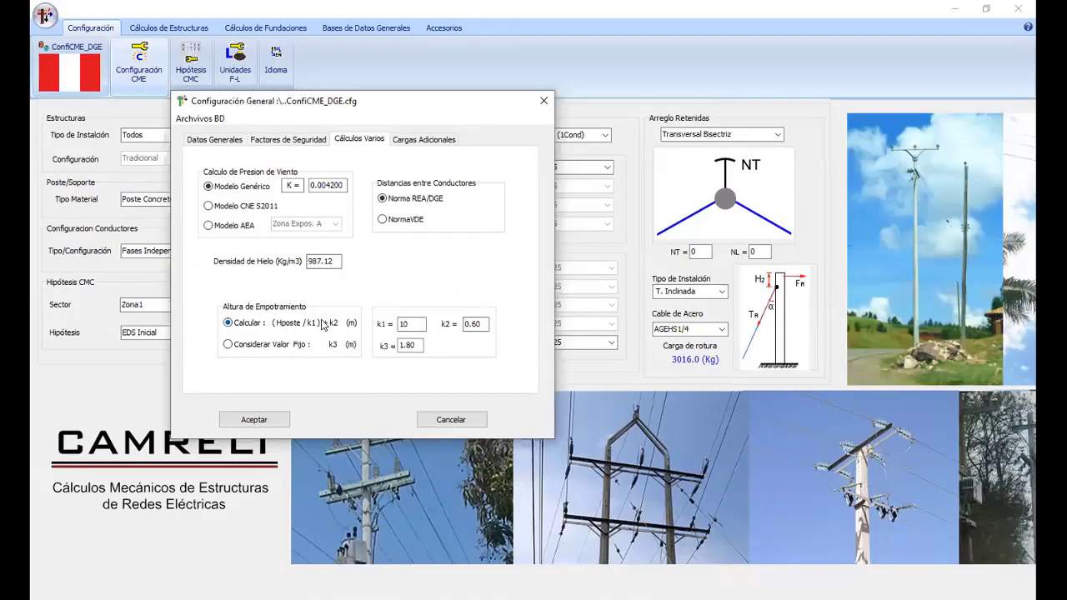
drag(407, 325, 388, 322)
double_click(471, 323)
double_click(408, 323)
click(475, 324)
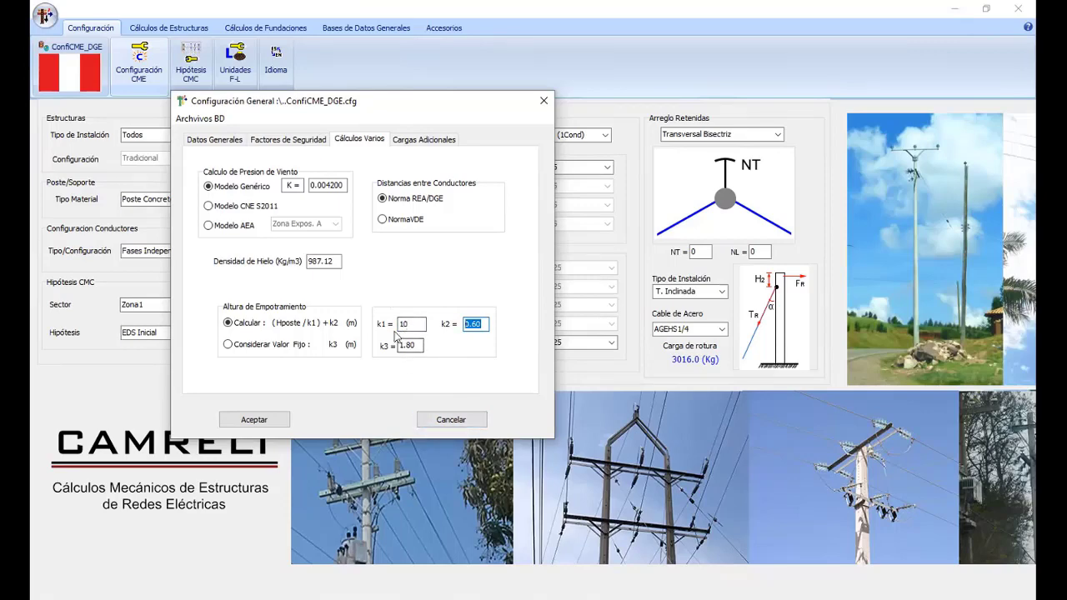
- Set the insulator diameter (Diametro del Aislador) to 251 mm in the additional loads configuration
click(423, 139)
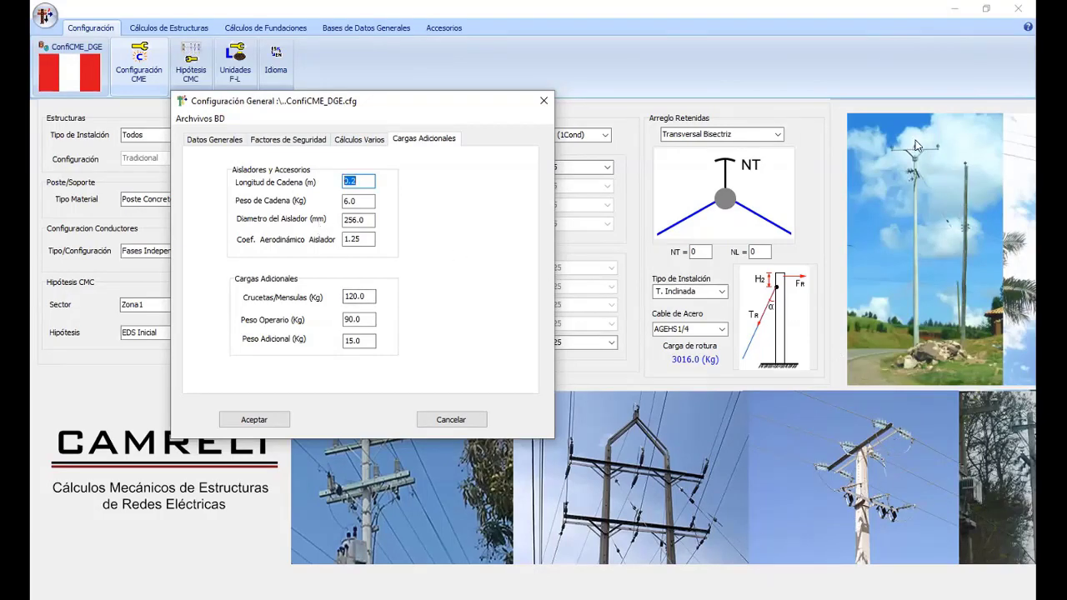
click(353, 201)
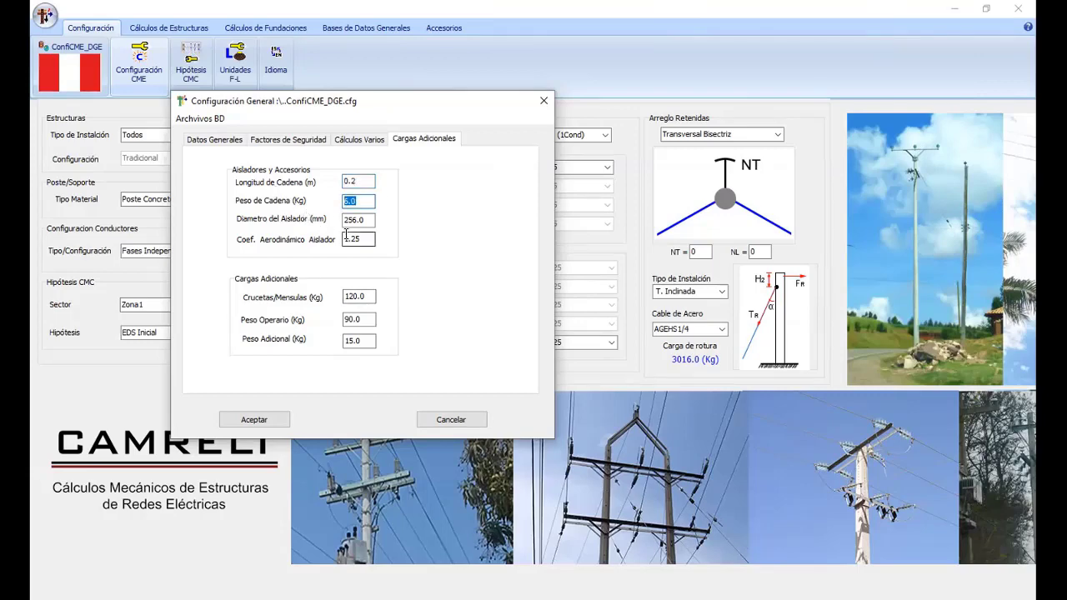
key(Tab)
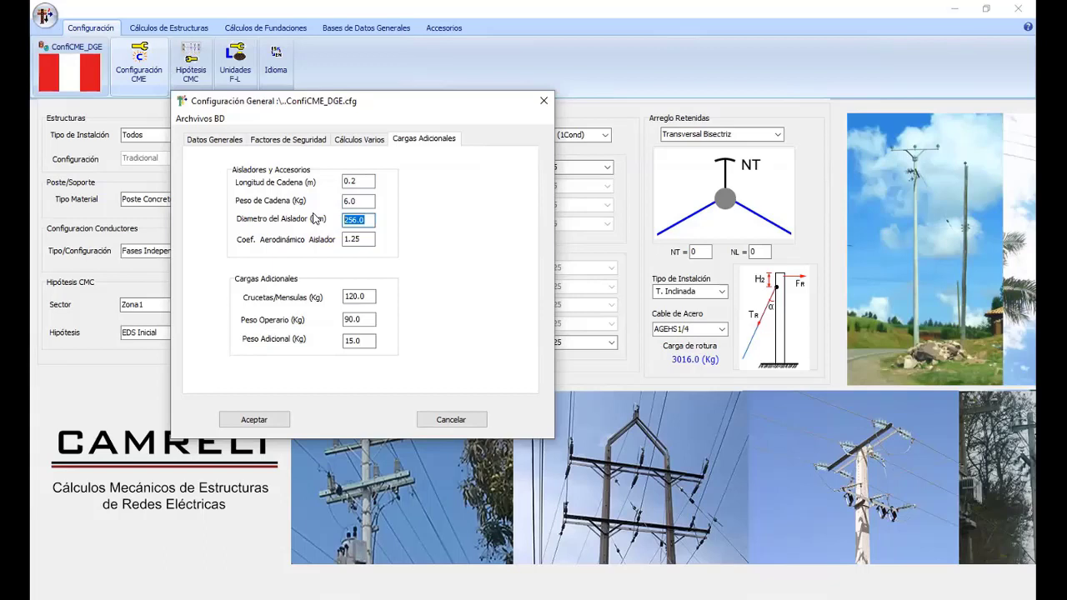
text(251)
key(Tab)
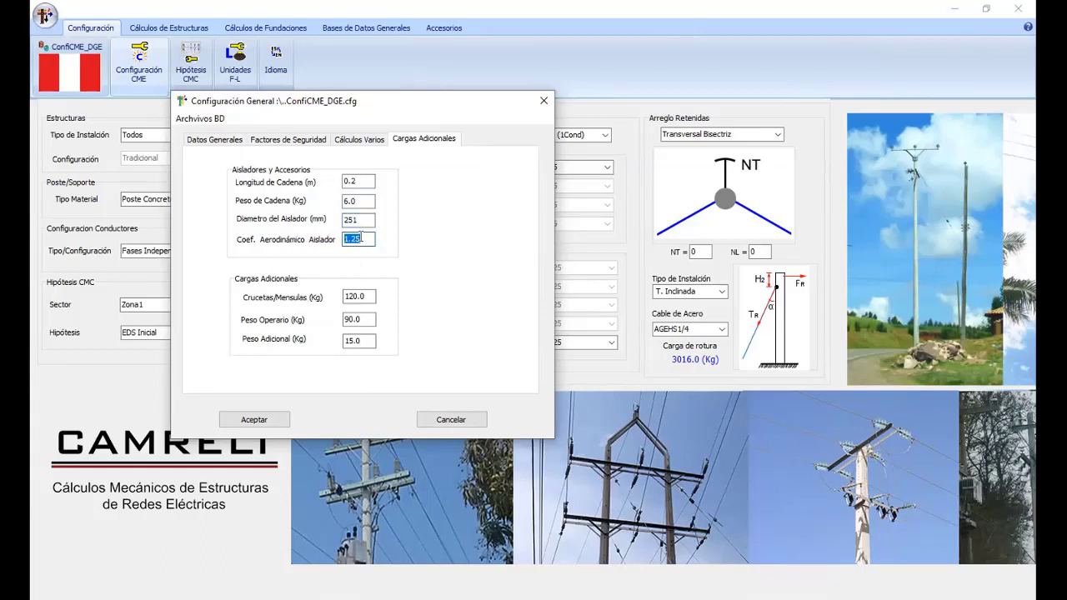
- Set the insulator string length (Longitud de Cadena) to 0.25 m and its weight to 6 kg, and accept the general configuration
drag(370, 182, 310, 174)
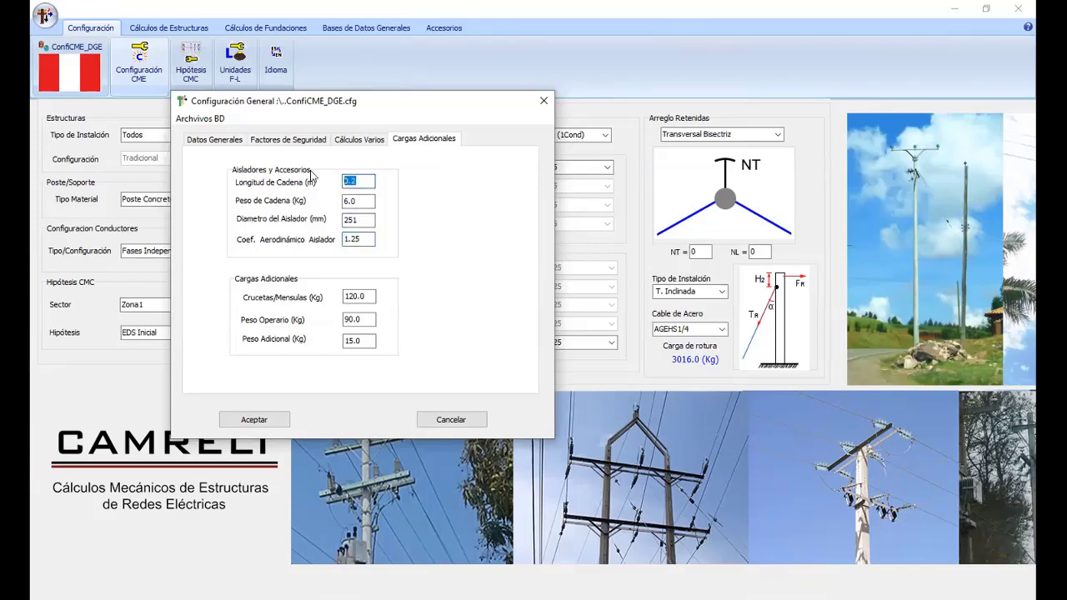
text(0)
key(Tab)
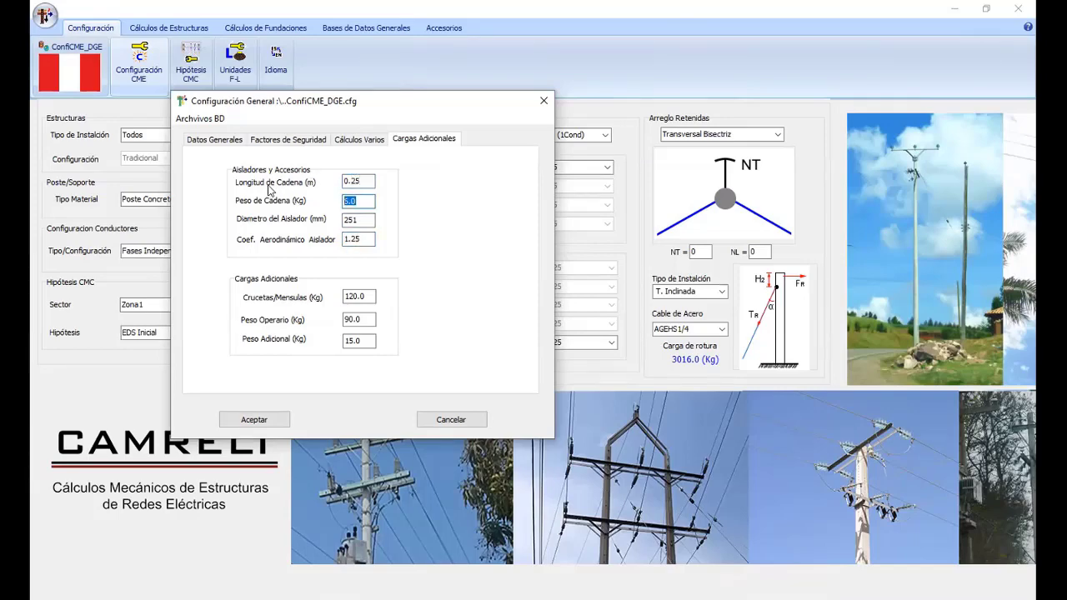
text(6)
click(255, 419)
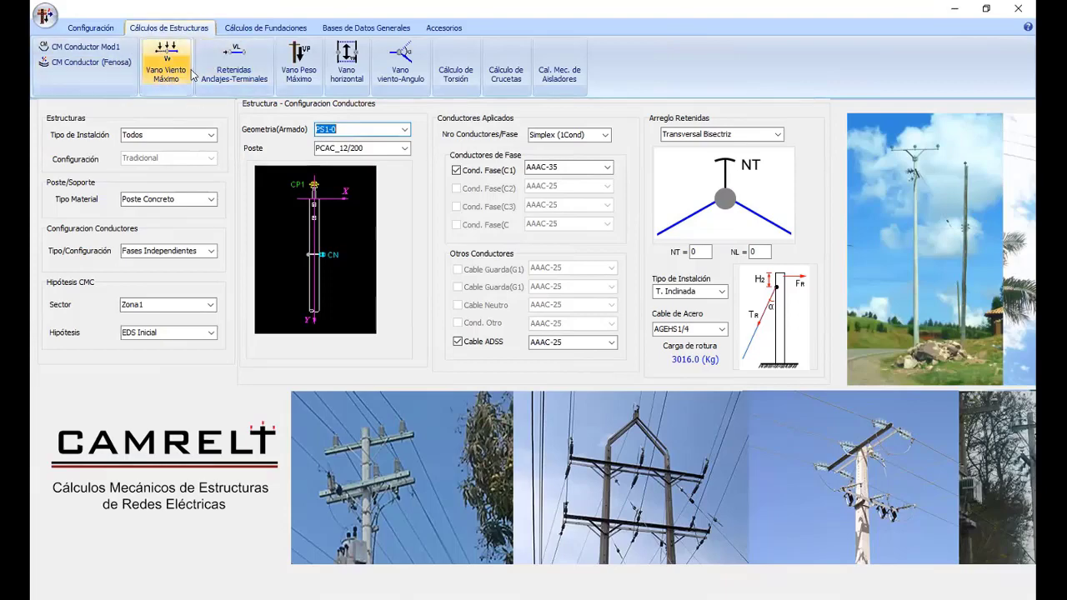
- Set the structure's installation type to Fases Independientes and its configuration to 3F: Trifasico 1T
click(156, 83)
click(211, 134)
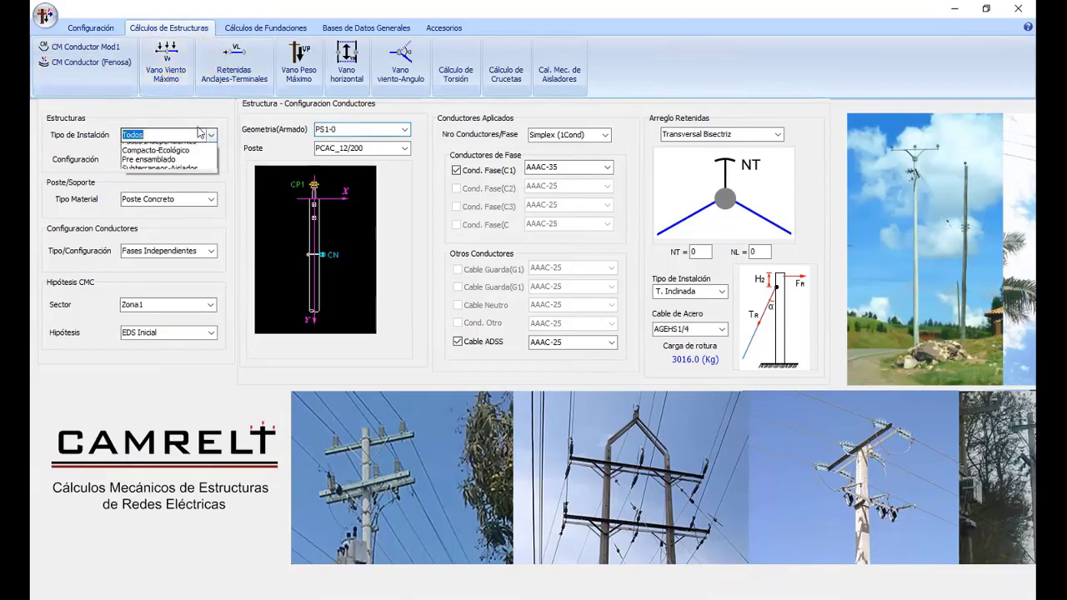
click(200, 174)
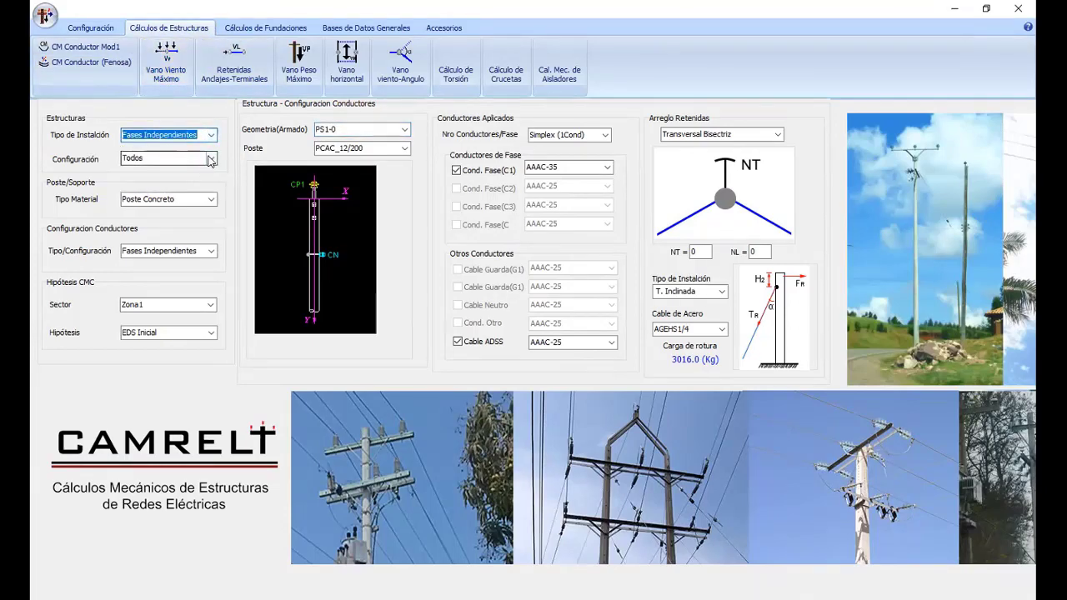
click(211, 158)
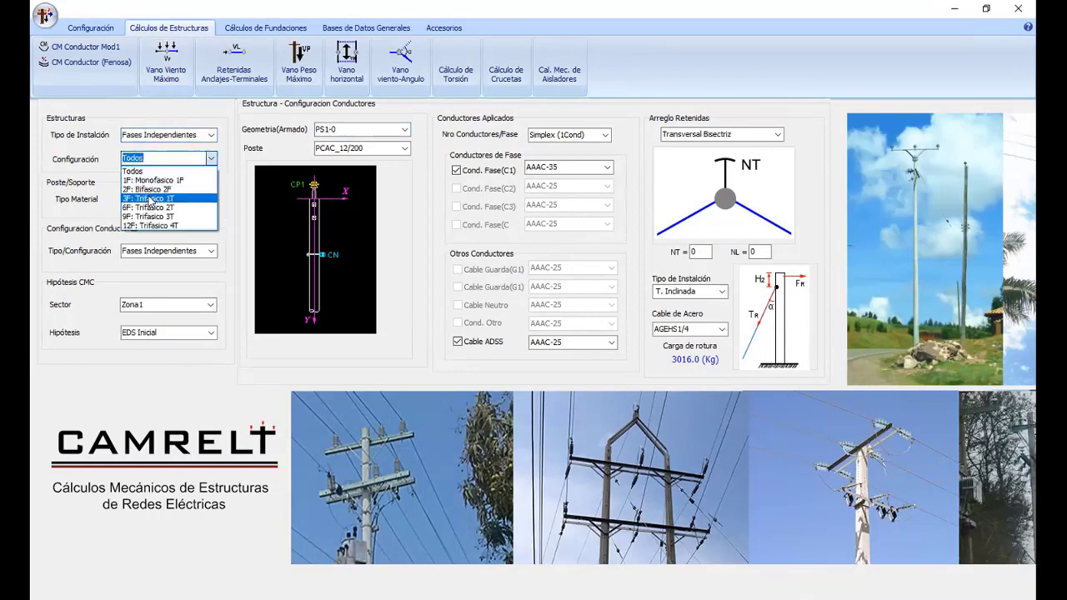
click(154, 204)
- Choose Poste Concreto as the support material and Fases Independientes as the conductor configuration
click(210, 199)
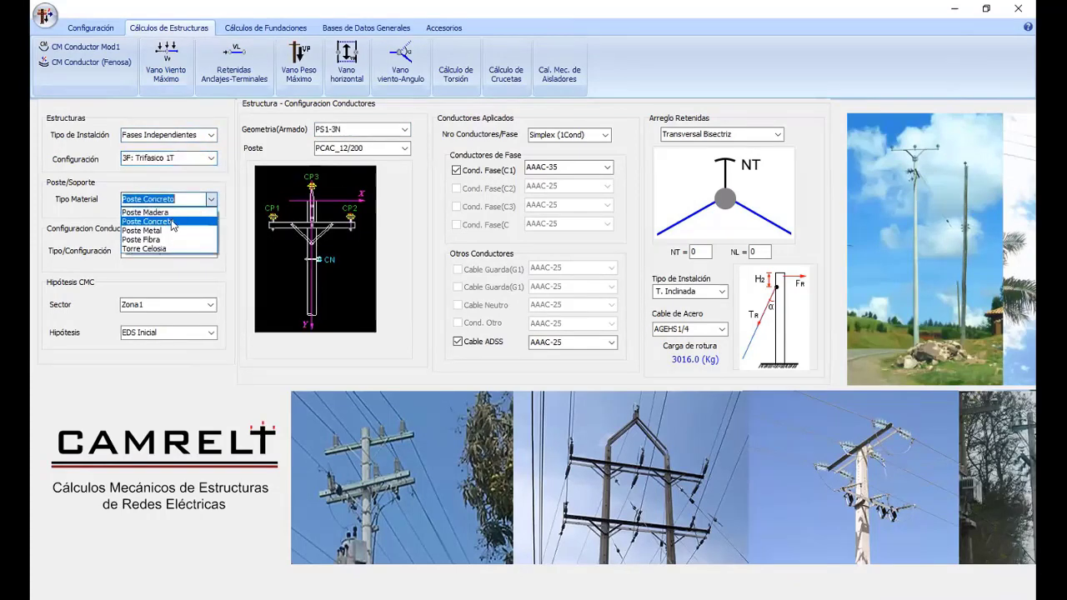
click(166, 212)
click(211, 251)
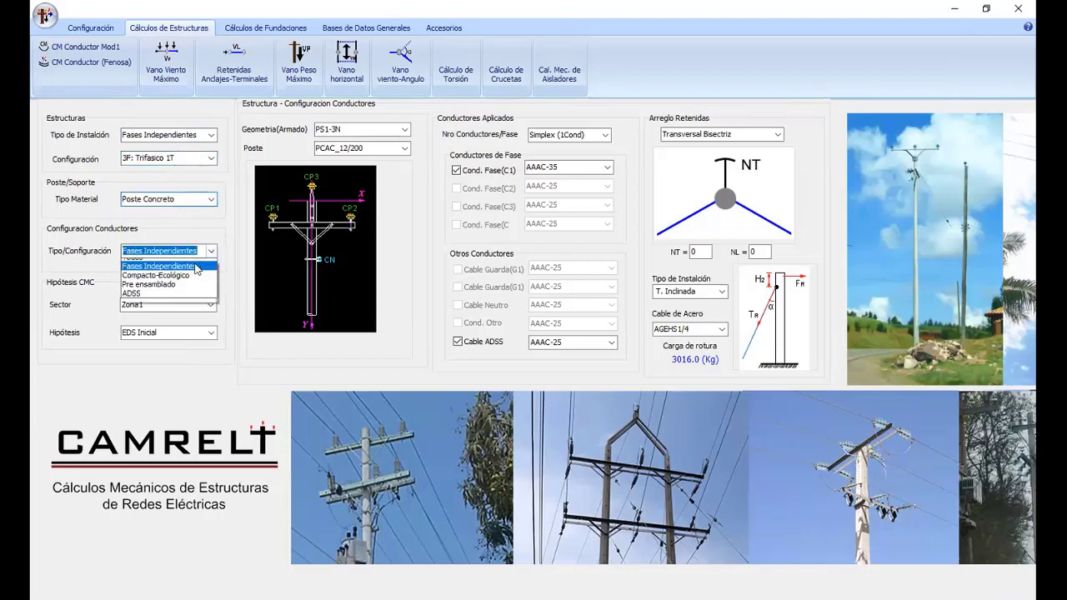
click(179, 271)
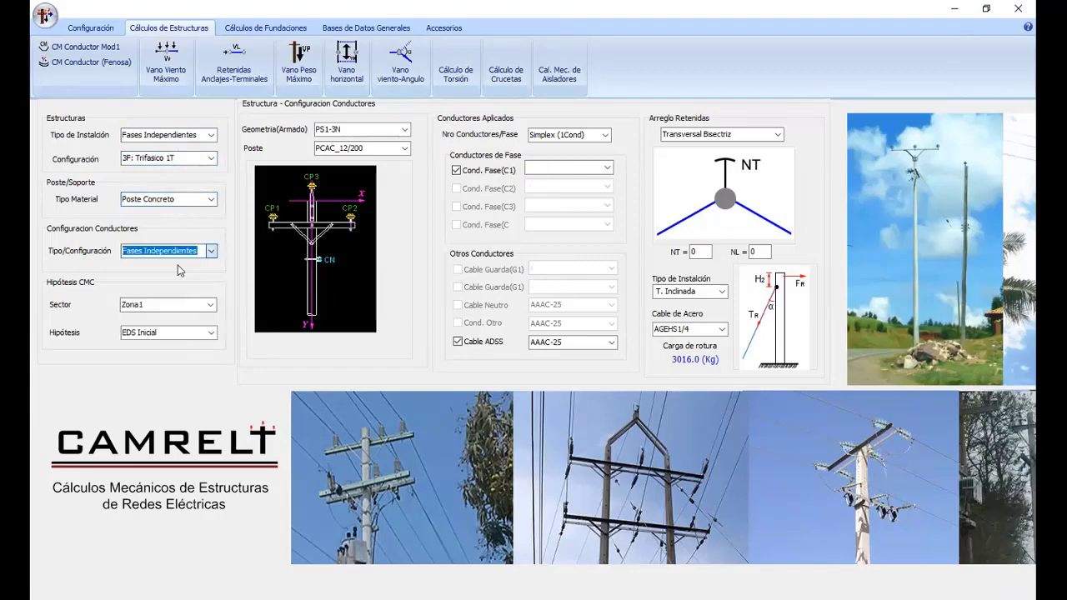
- Choose sector Zona1 and the Maximo Viento hypothesis for the conductor mechanical calculation
click(210, 305)
click(200, 314)
click(195, 331)
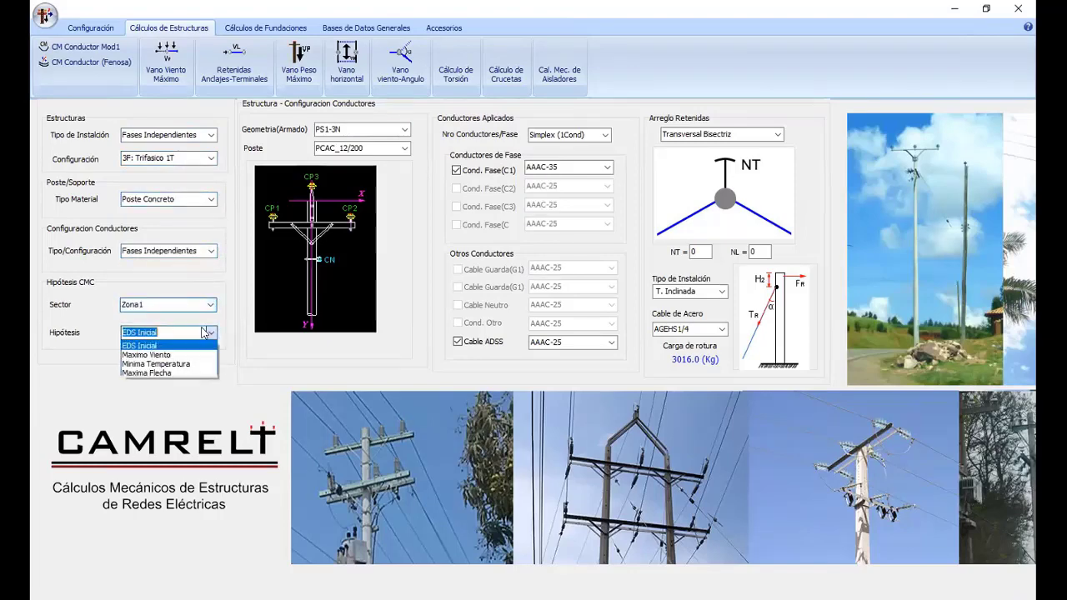
click(158, 349)
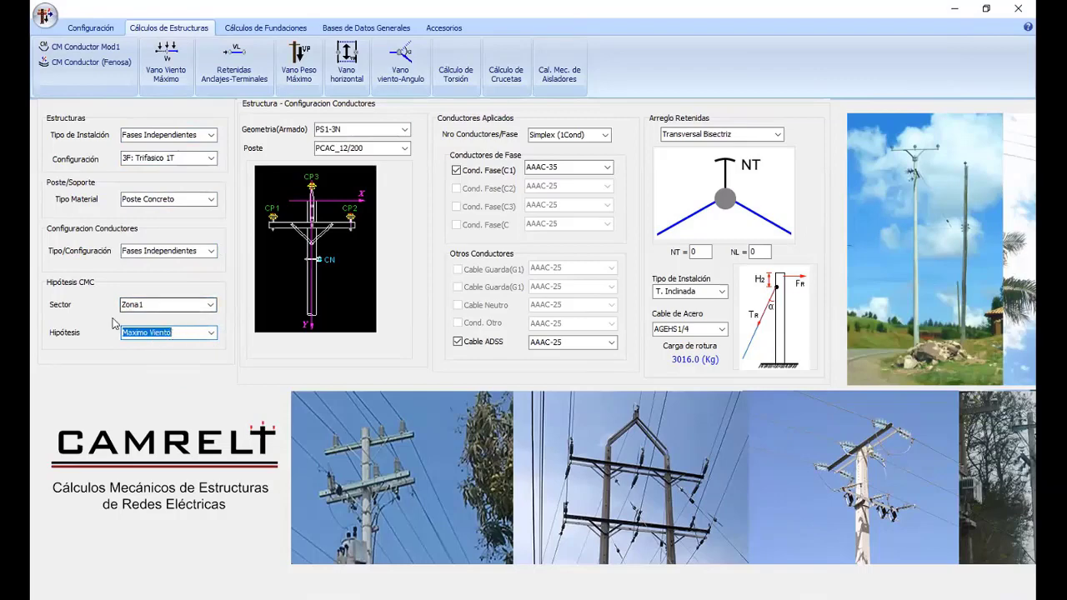
- Open the CMC hypothesis table, examine the wind speed of the Maximo Viento hypothesis, and close it without saving
click(90, 28)
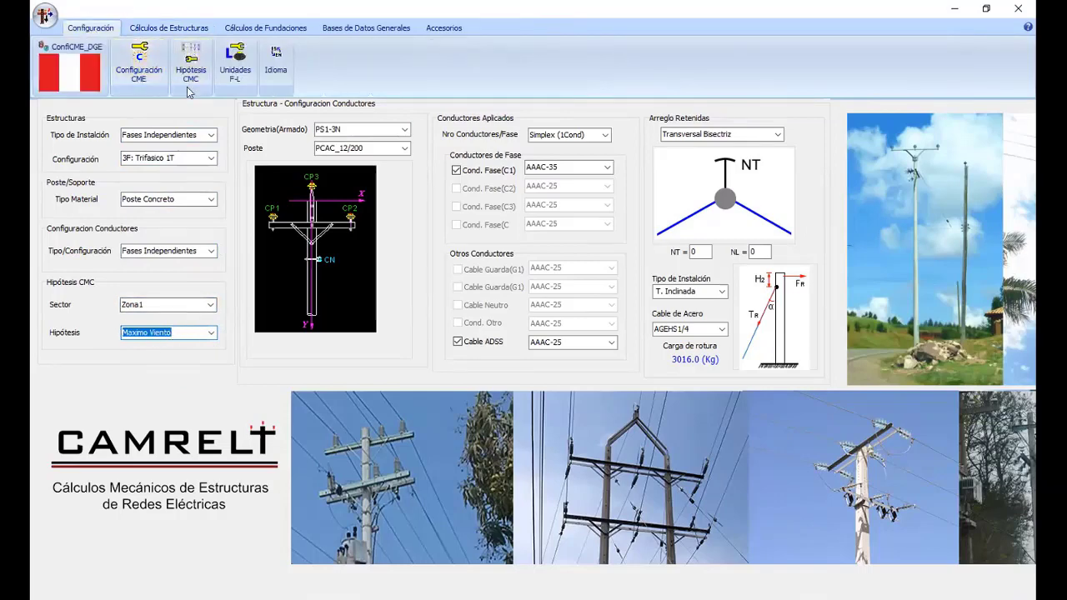
click(190, 70)
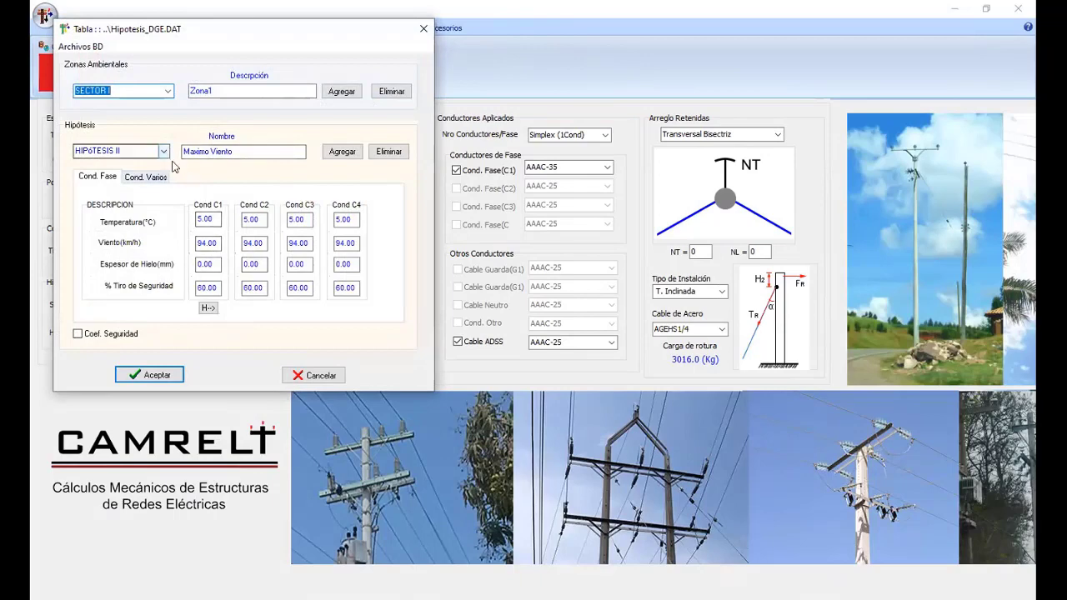
click(243, 153)
click(239, 152)
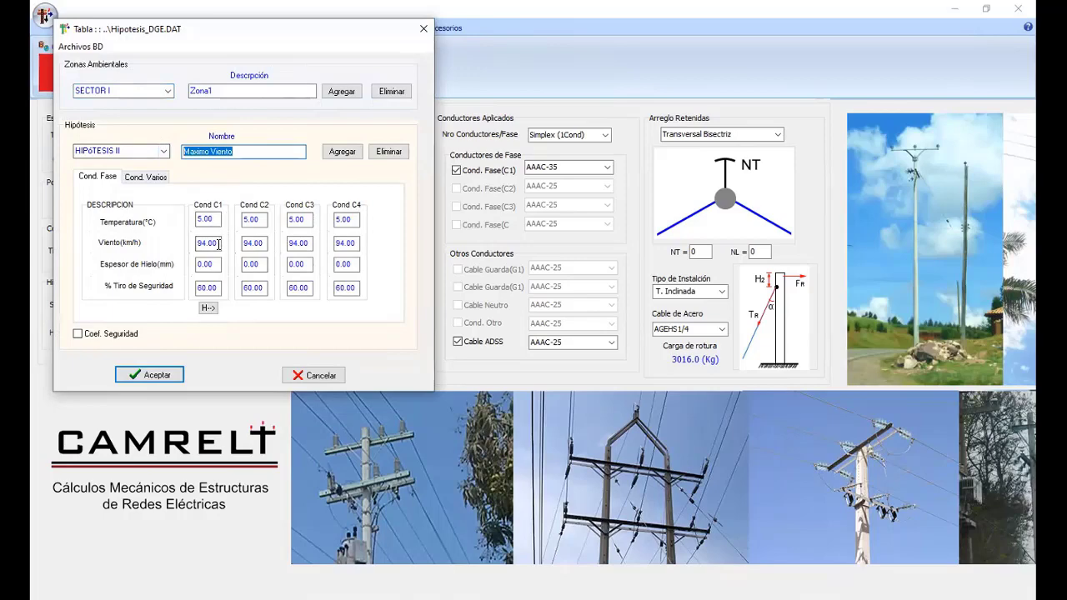
drag(219, 242, 191, 280)
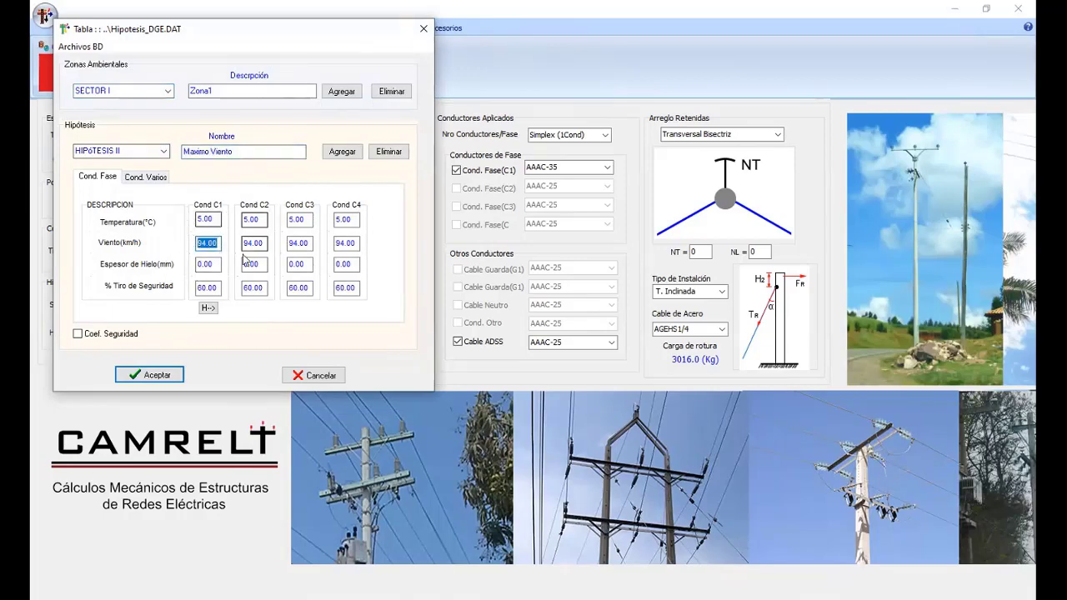
click(286, 373)
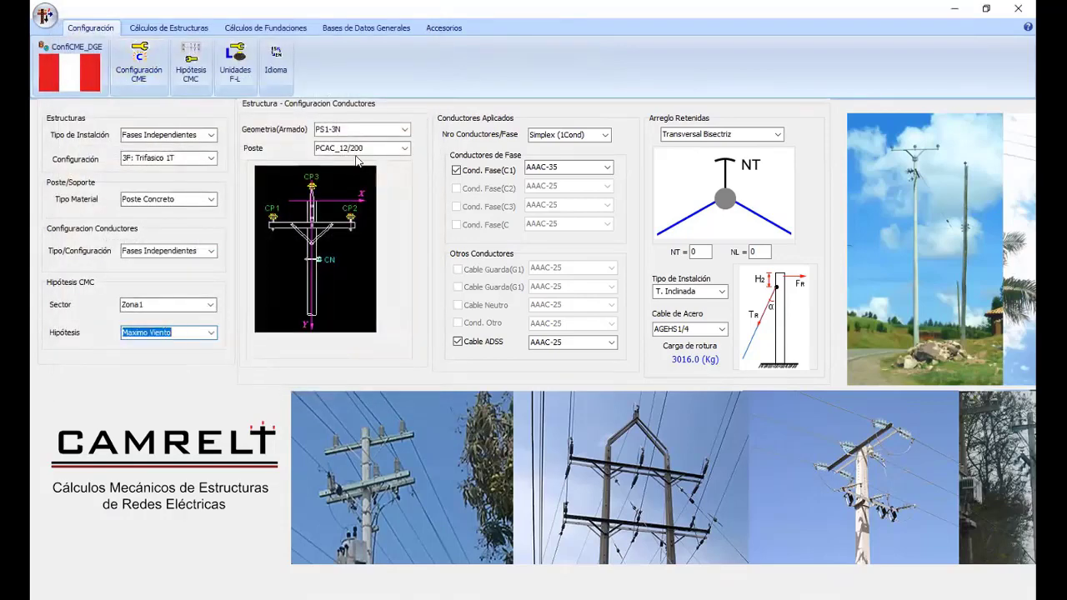
- Choose the PS1-3L structure geometry, the PCAC_12/200 pole and the AAAC-35 phase conductor
click(360, 129)
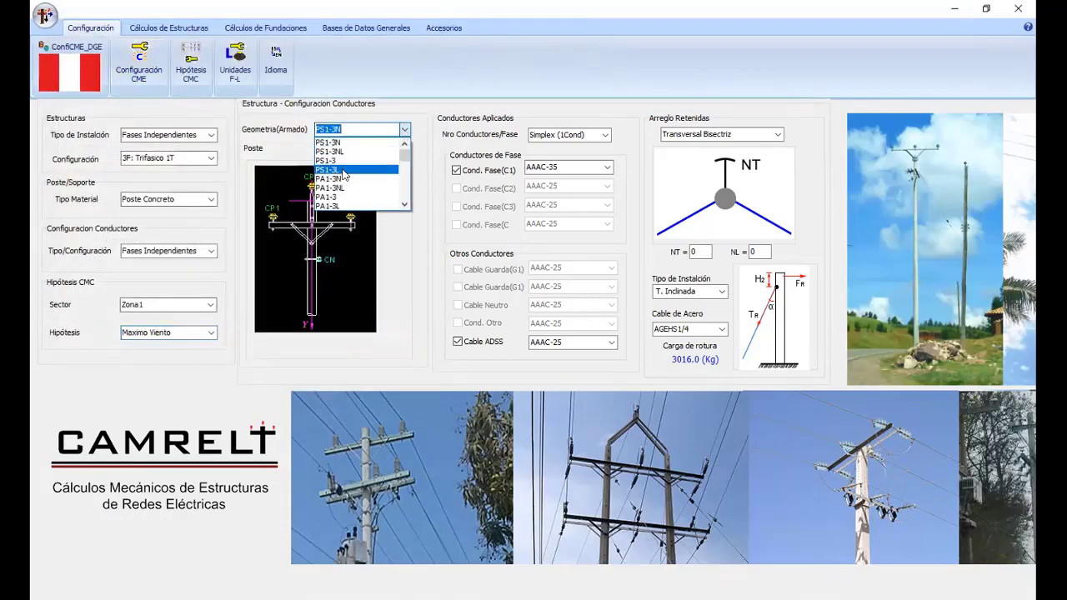
click(343, 170)
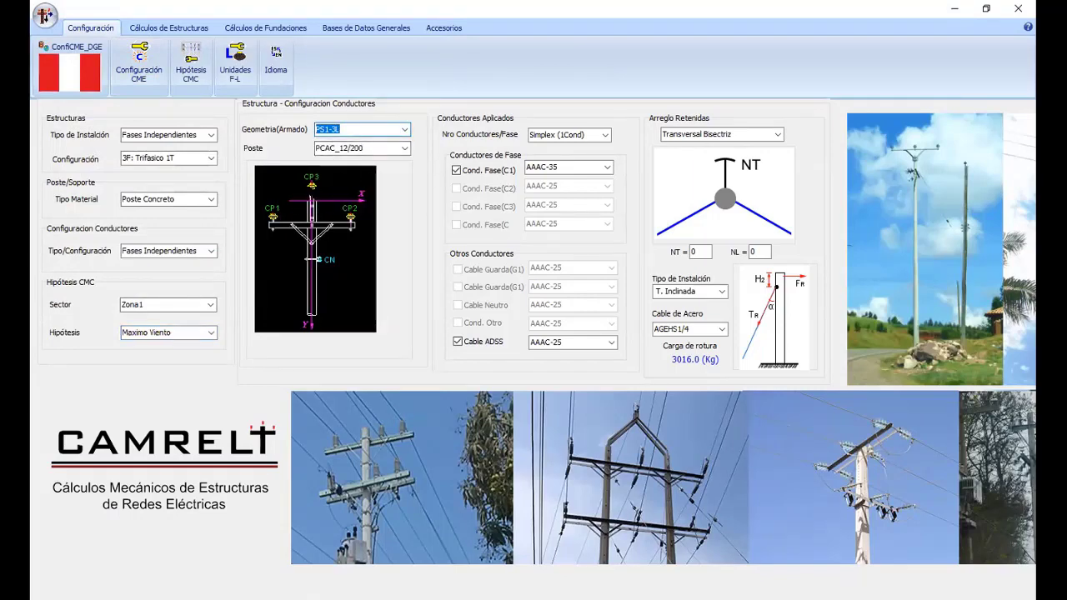
click(402, 150)
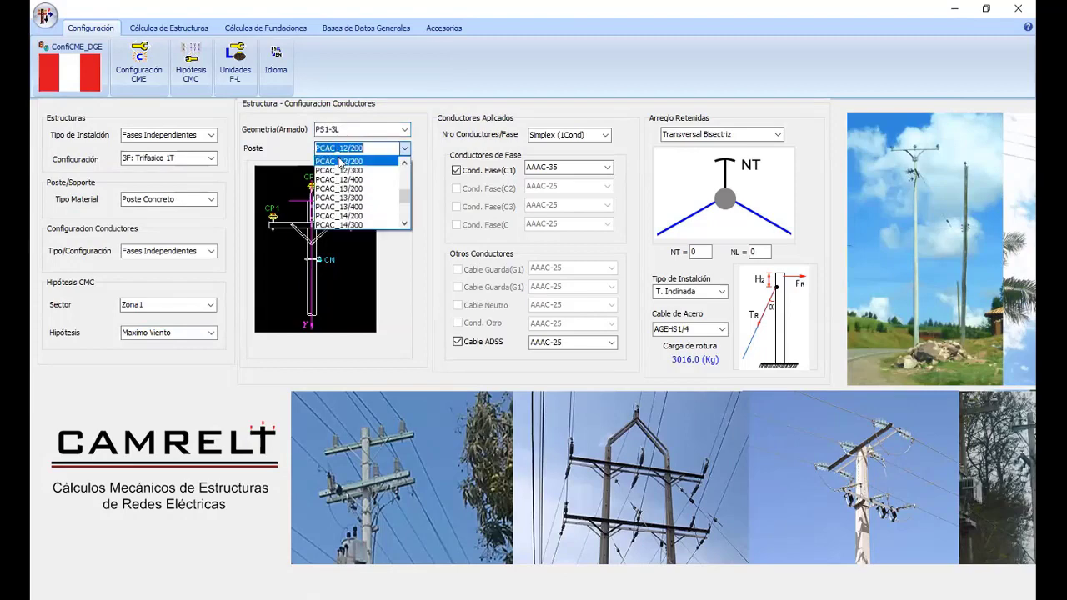
click(347, 162)
click(354, 147)
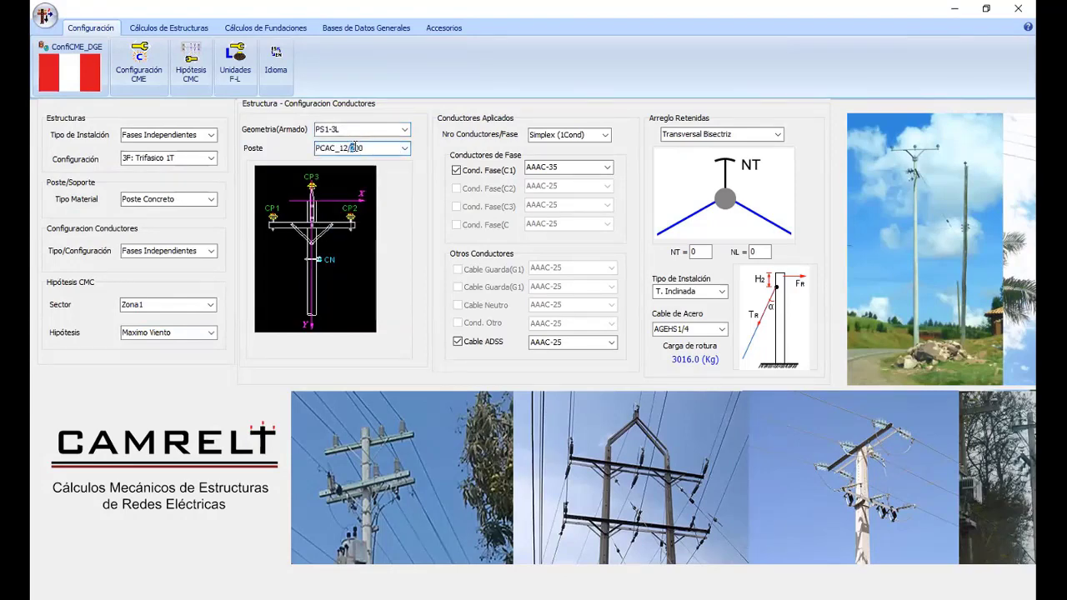
click(608, 166)
click(562, 189)
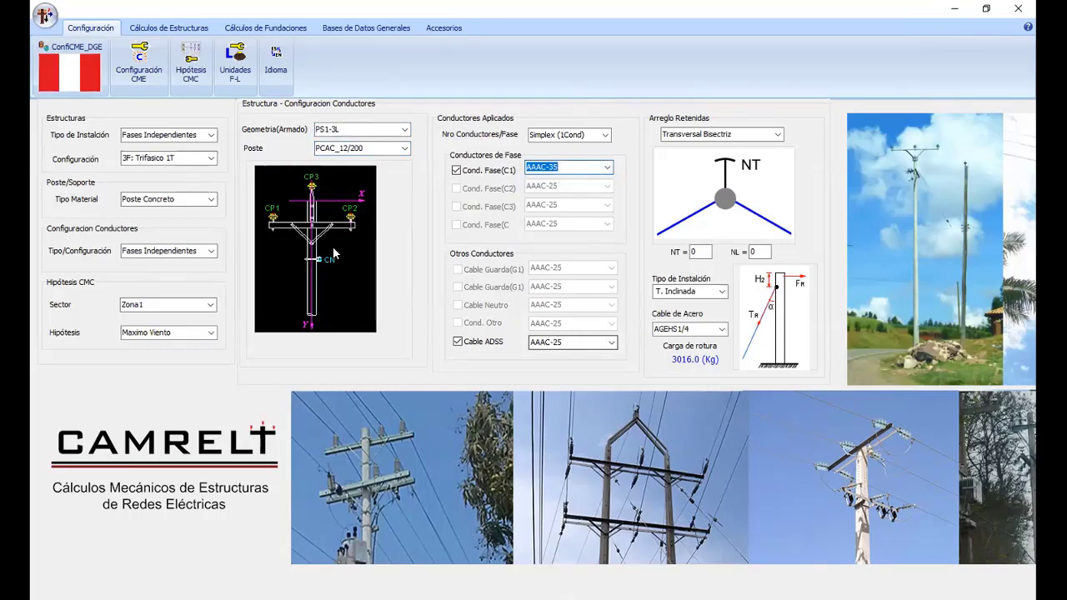
- Set the ADSS cable of the PS1-3L assembly to Ninguno in the structures database and save the database
click(369, 30)
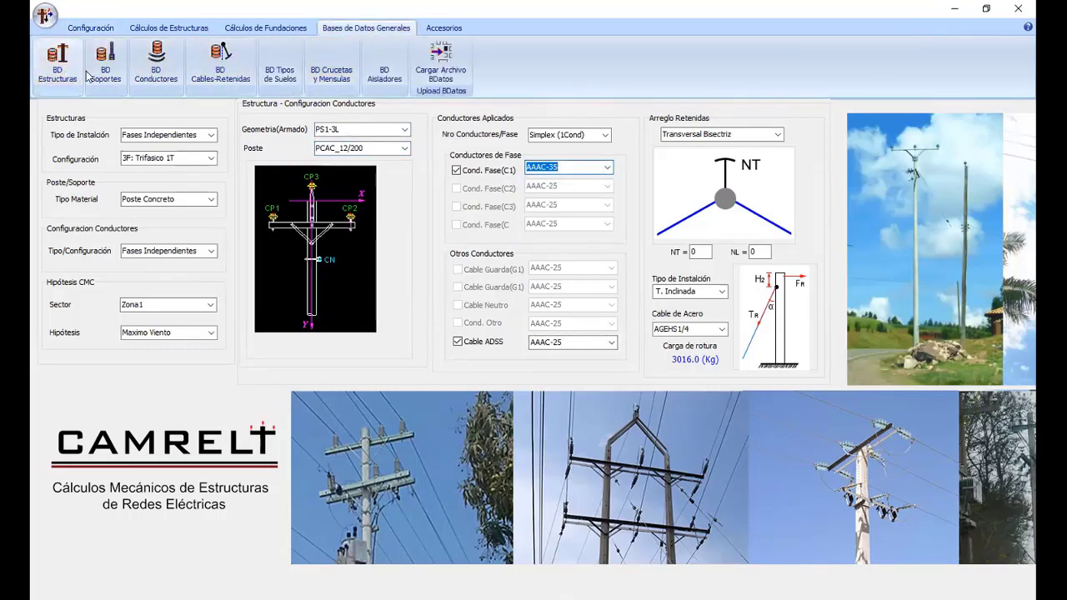
click(57, 63)
click(166, 257)
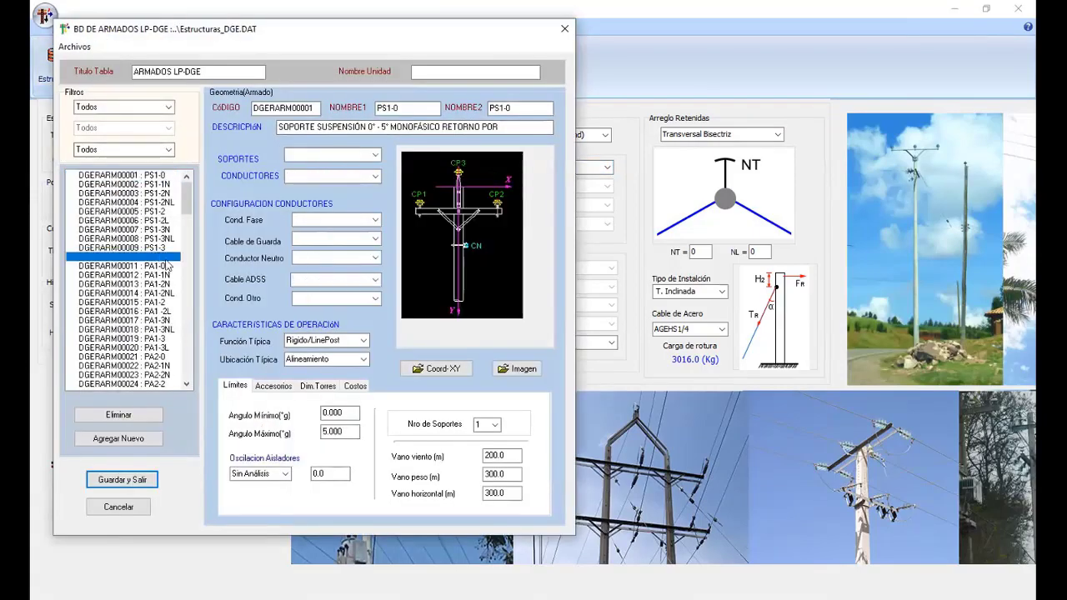
click(334, 279)
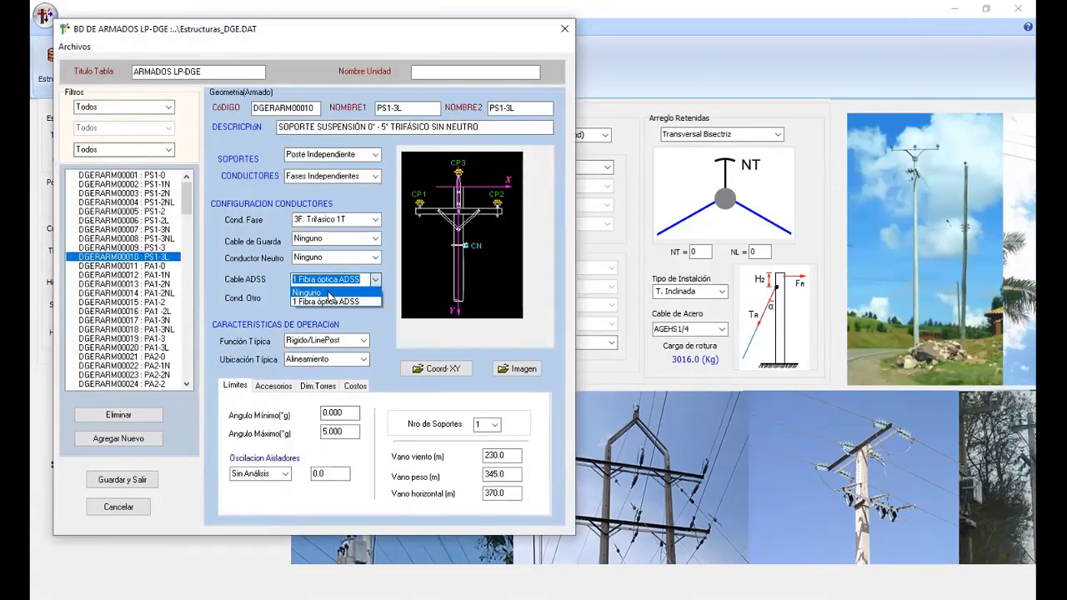
click(330, 296)
click(125, 479)
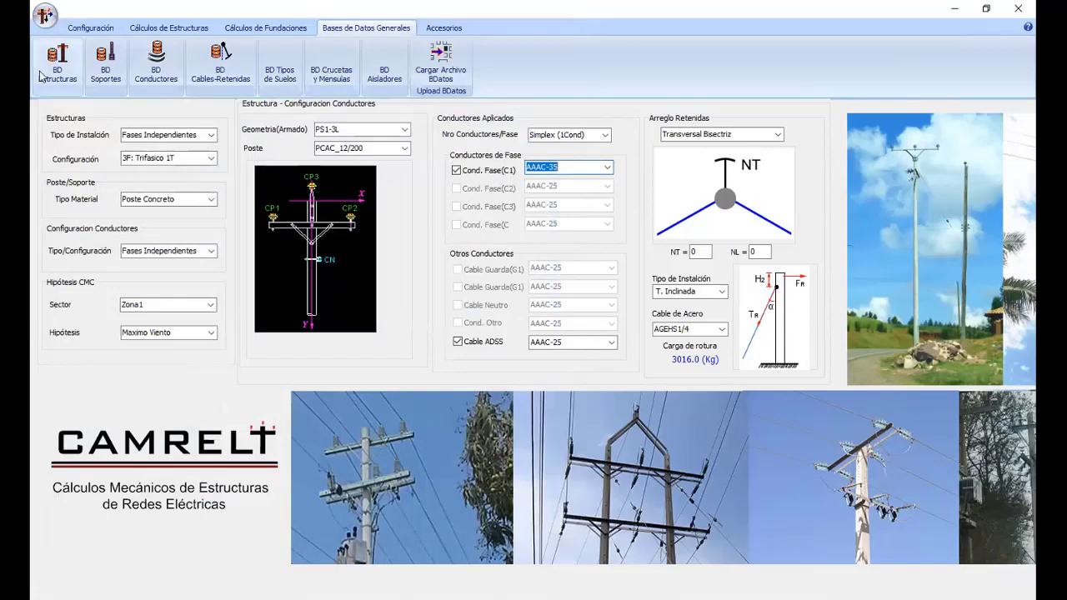
- Reload the general configuration from the ConfiCME_DGE.cfg file
click(86, 30)
click(70, 65)
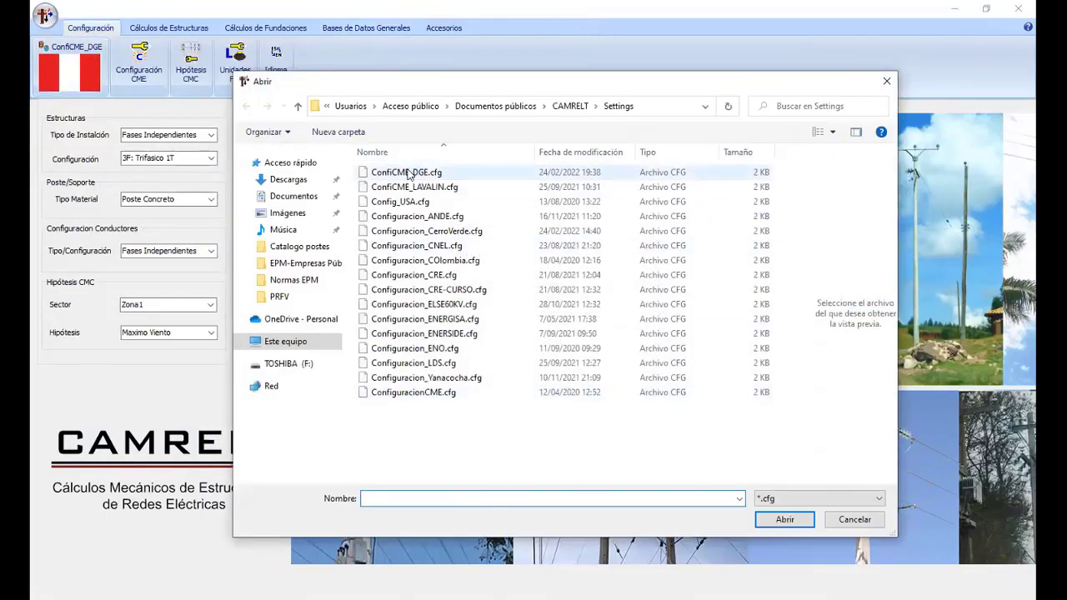
double_click(408, 173)
- Set the structure to Fases Independientes and 3F: Trifasico 1T, with a Poste Concreto support and Fases Independientes conductor configuration
click(211, 134)
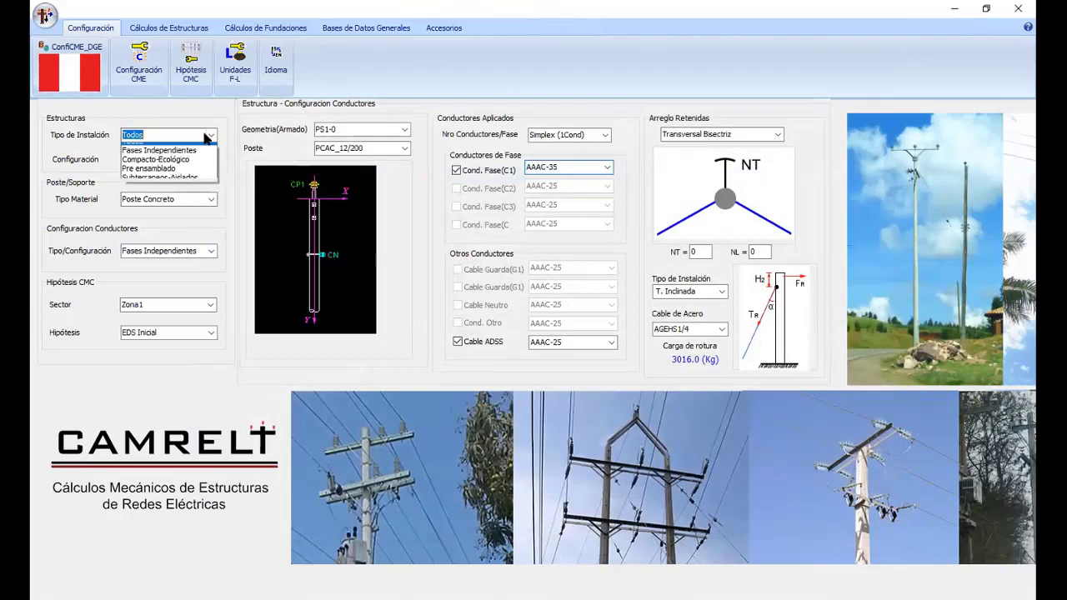
click(199, 155)
click(199, 157)
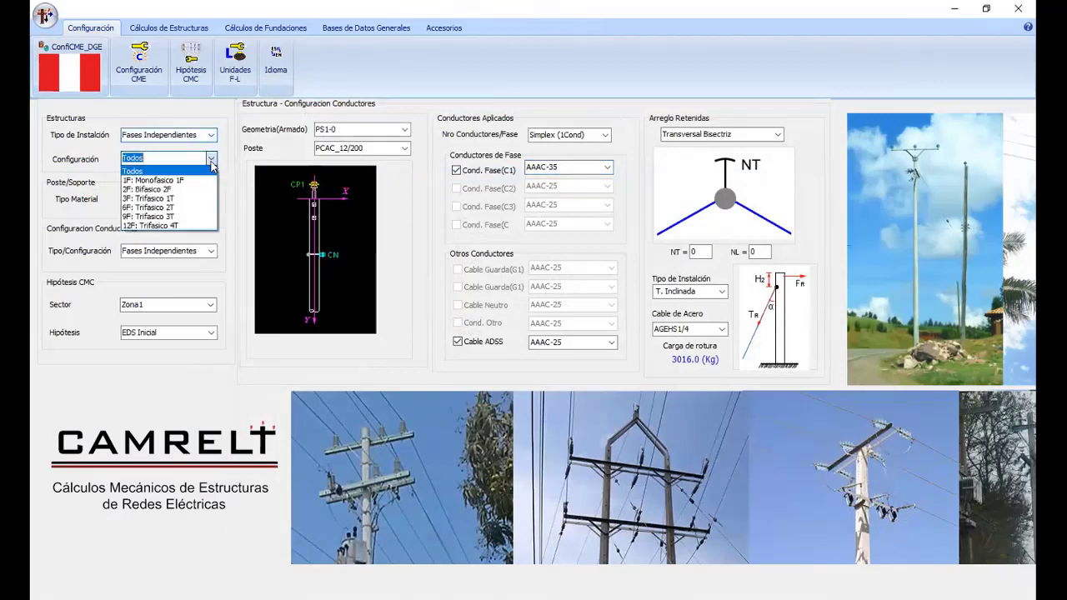
click(165, 198)
click(210, 198)
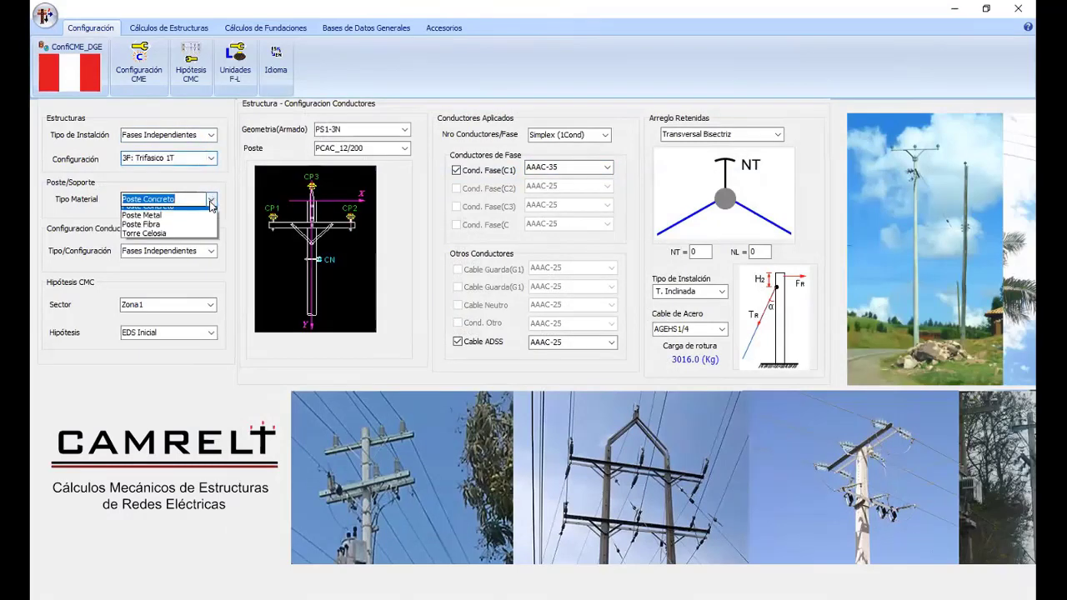
click(167, 209)
click(212, 251)
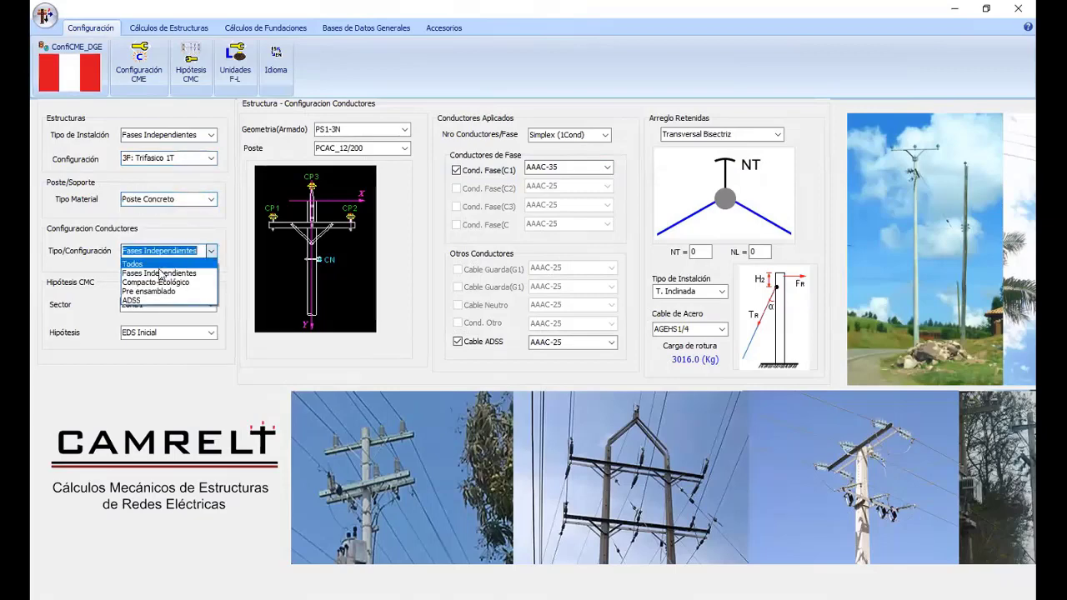
click(171, 262)
- Choose the PS1-3L structure geometry and the Maximo Viento hypothesis
click(404, 129)
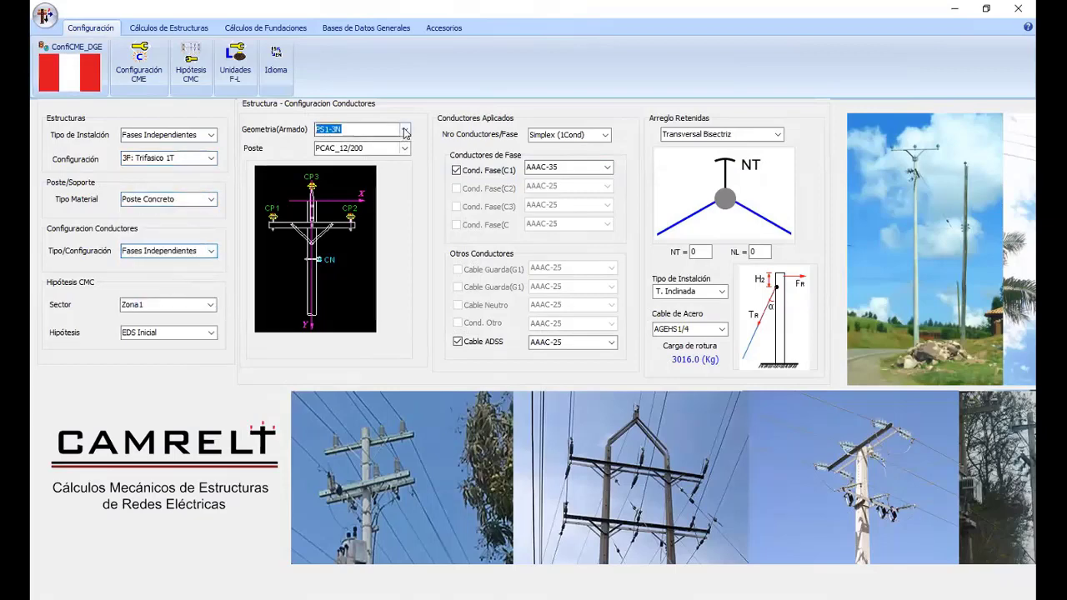
click(339, 173)
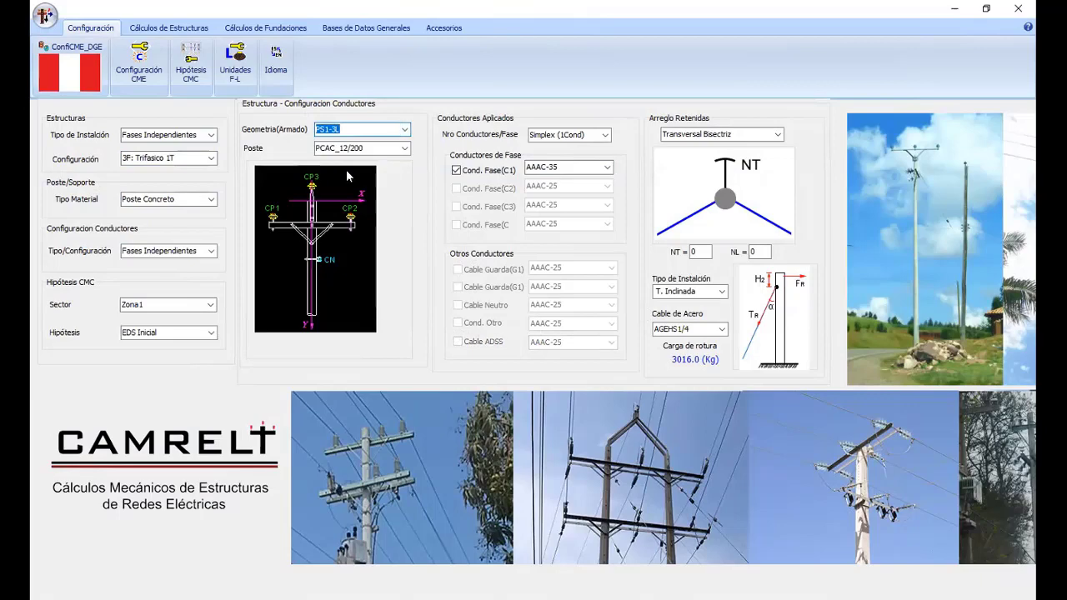
click(211, 333)
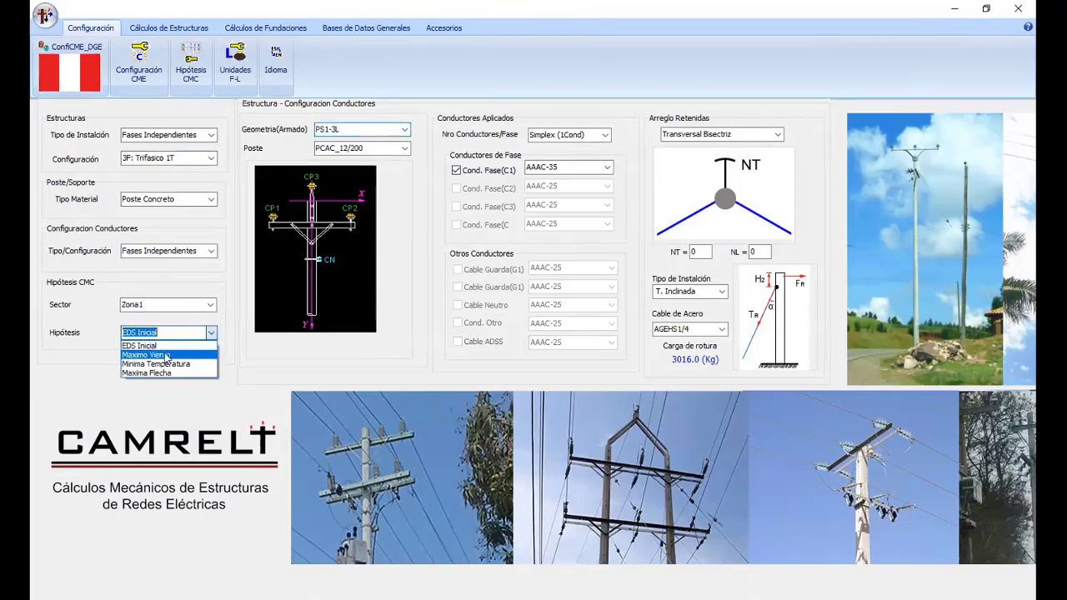
click(167, 355)
- Choose AAAC-35 as the phase conductor and AGEHS1/4 as the guy's steel cable
click(605, 168)
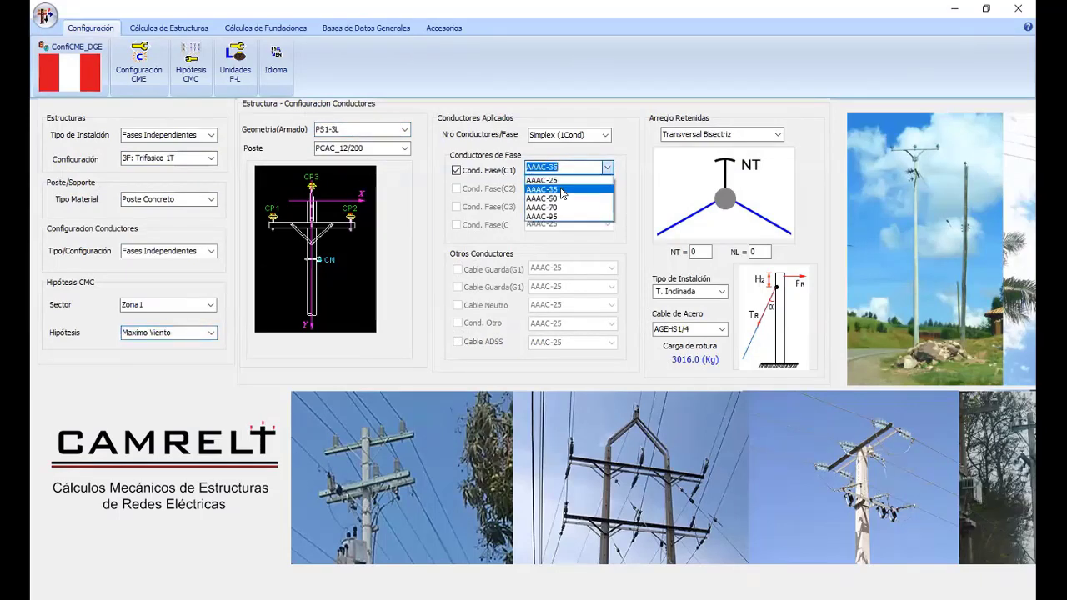
click(564, 197)
click(722, 329)
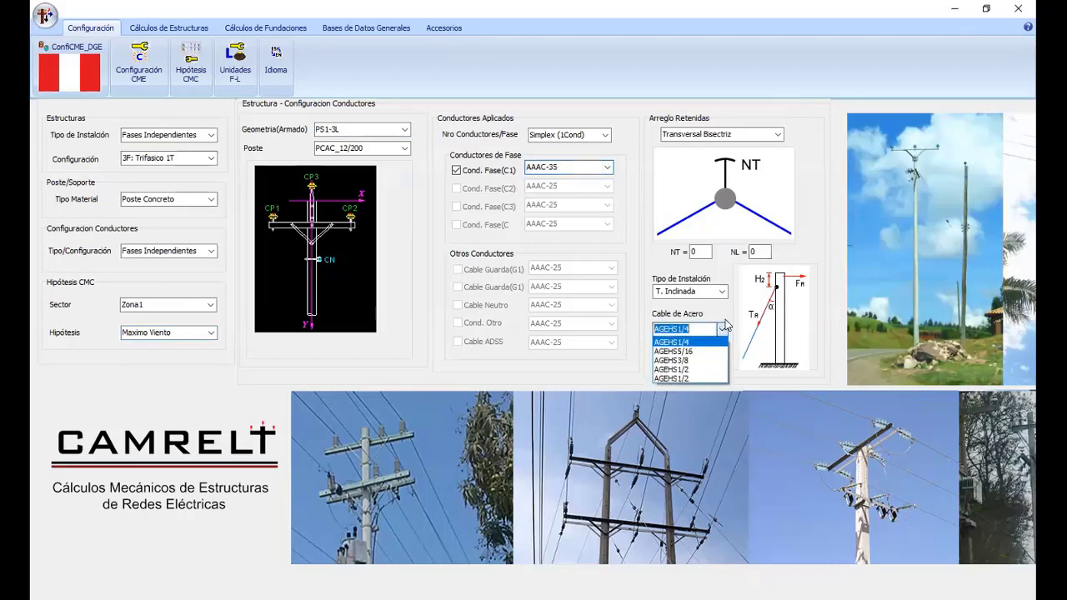
click(684, 346)
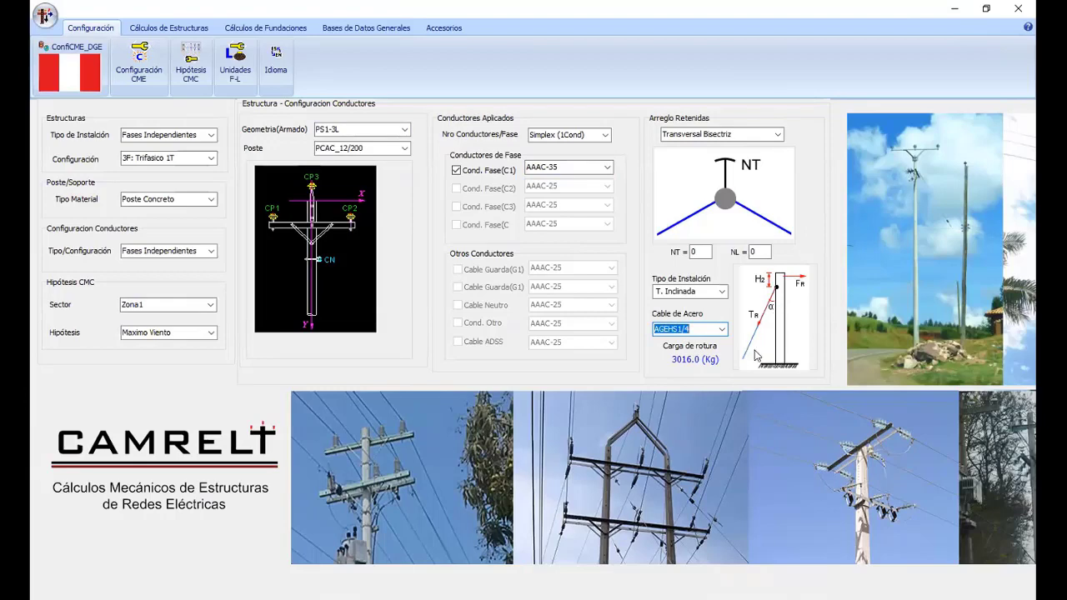
- Calculate the maximum wind span for transverse loads on the PS1-3L structure using the STD-Generico standard
click(168, 28)
click(168, 69)
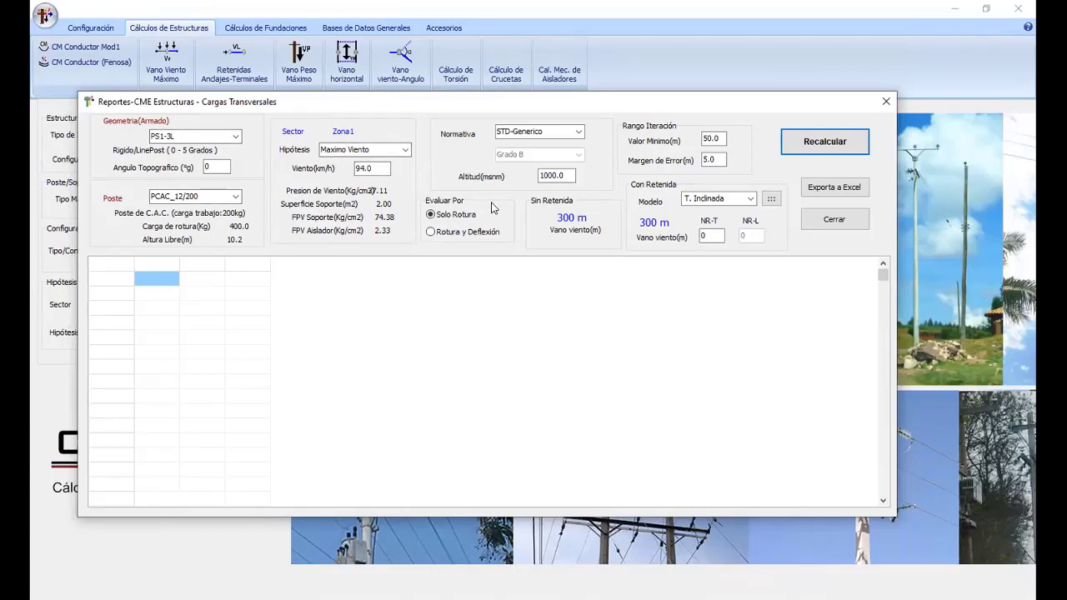
click(548, 132)
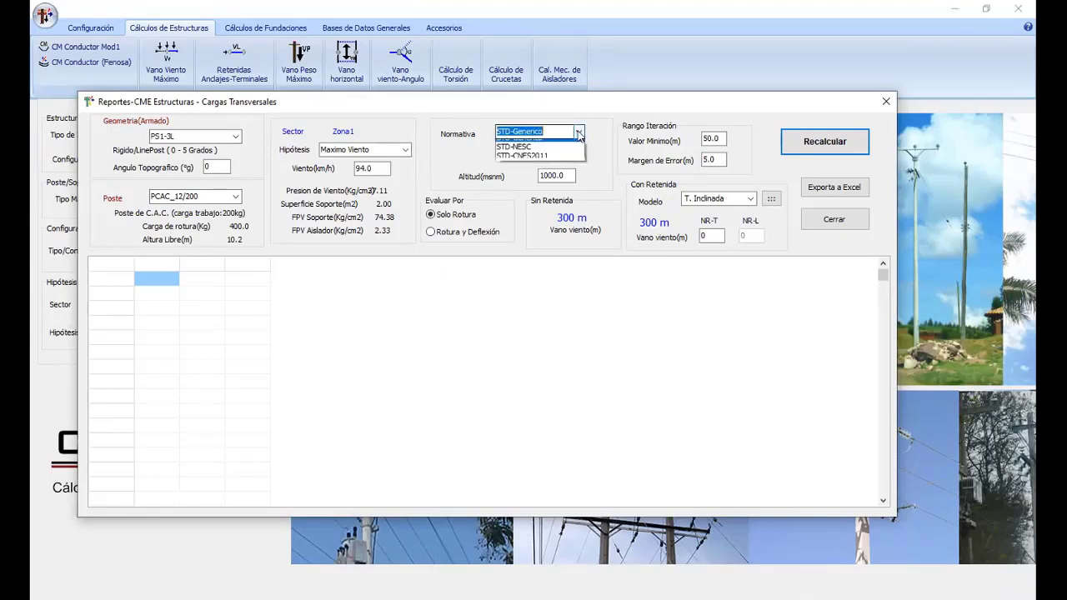
click(542, 147)
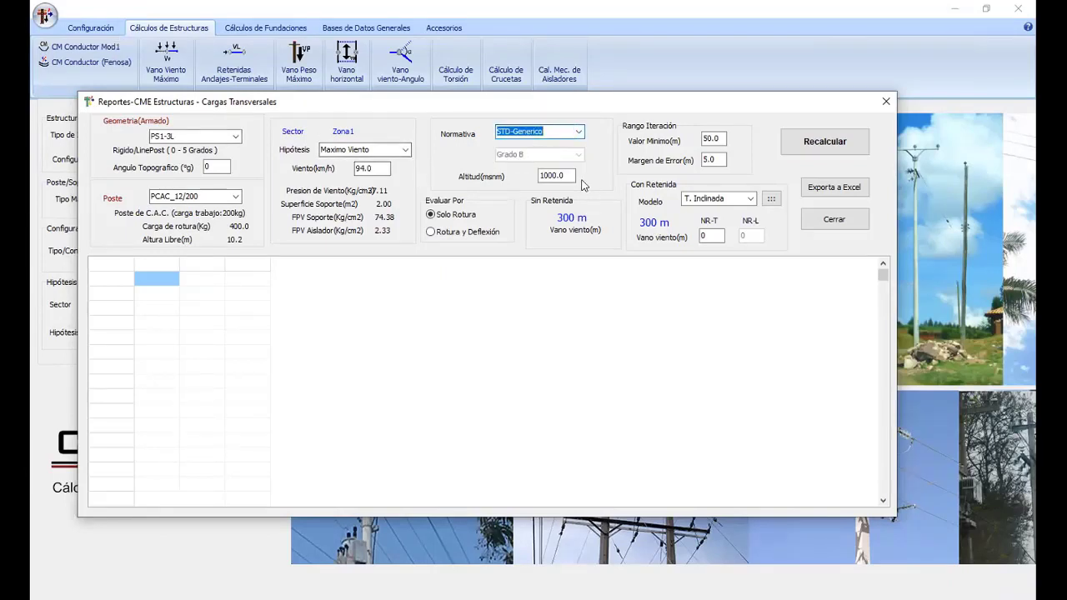
click(802, 146)
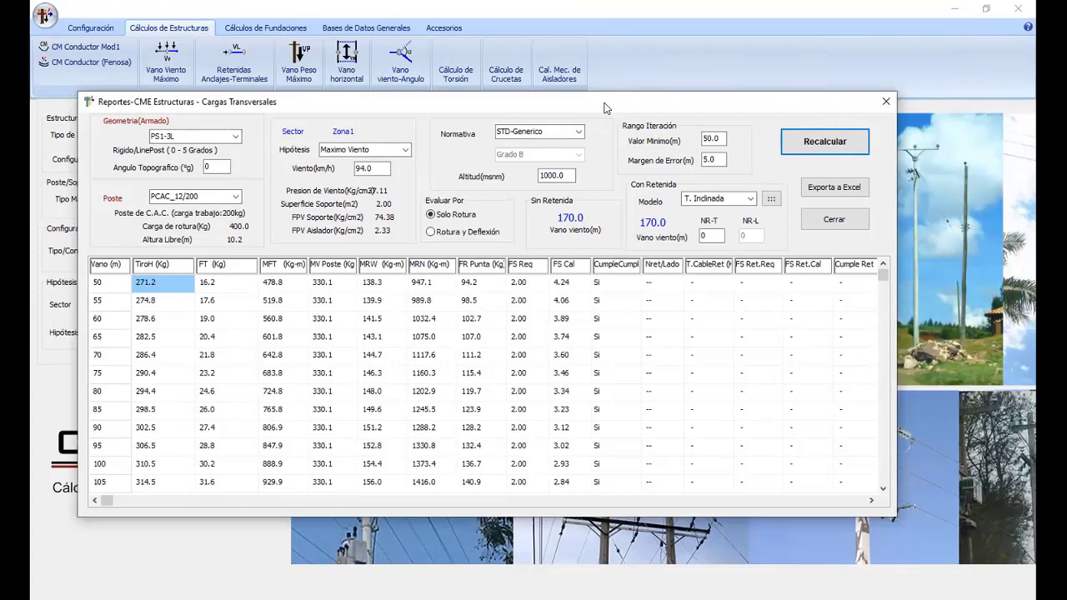
- Examine the horizontal tension, transverse force FT and moment MFT of the shortest spans in the transverse load report
drag(607, 108, 631, 120)
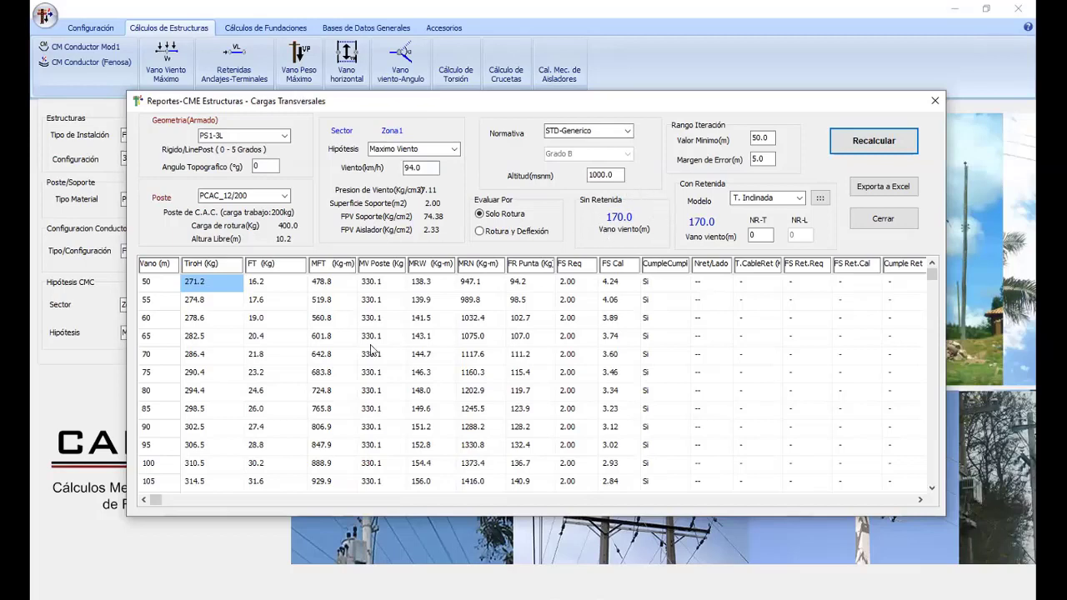
click(204, 318)
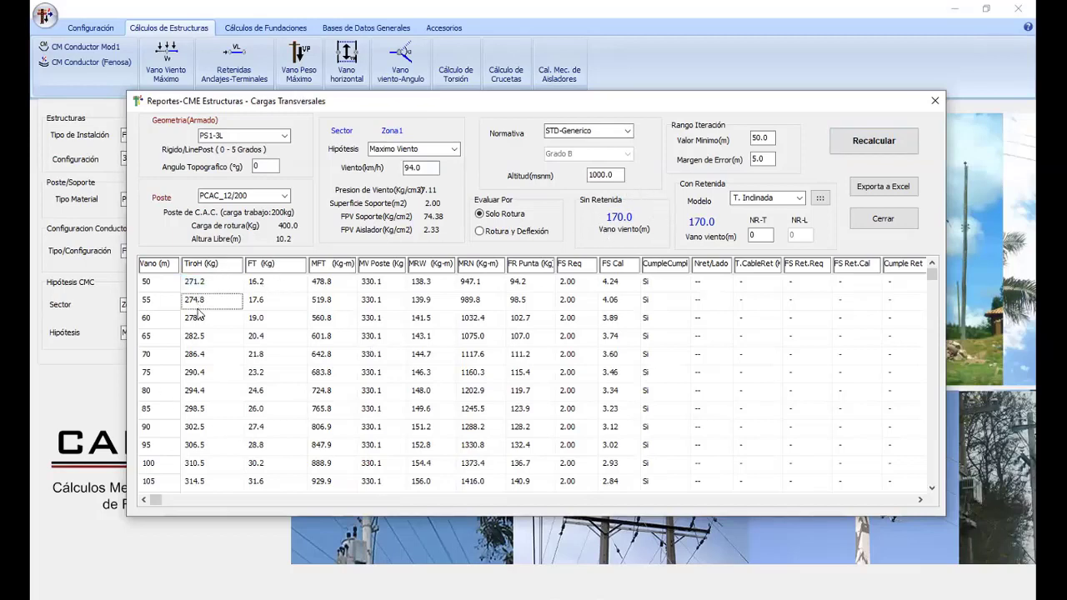
click(200, 291)
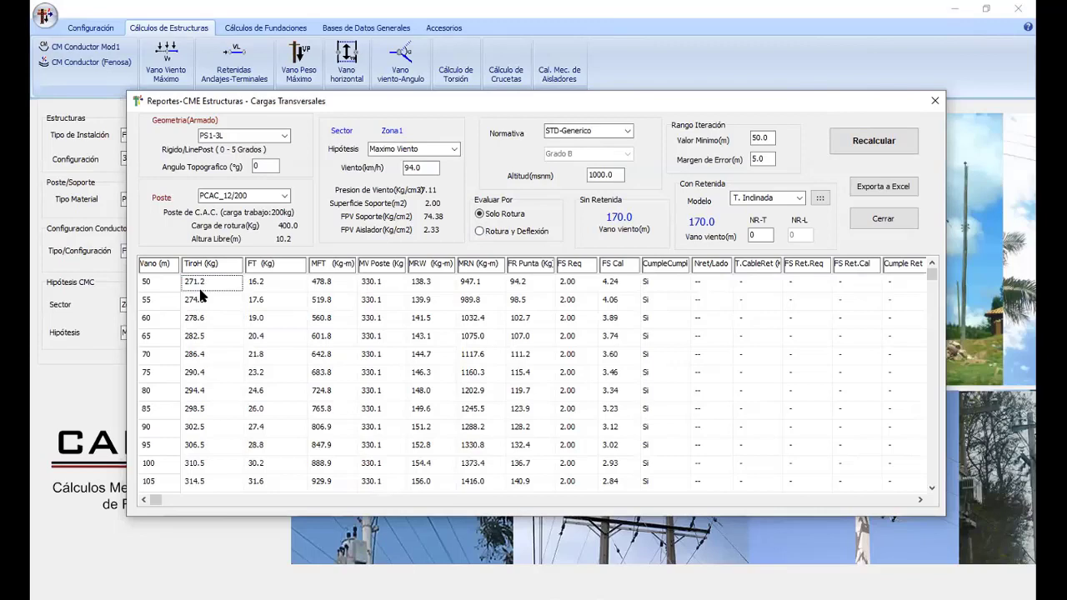
click(201, 294)
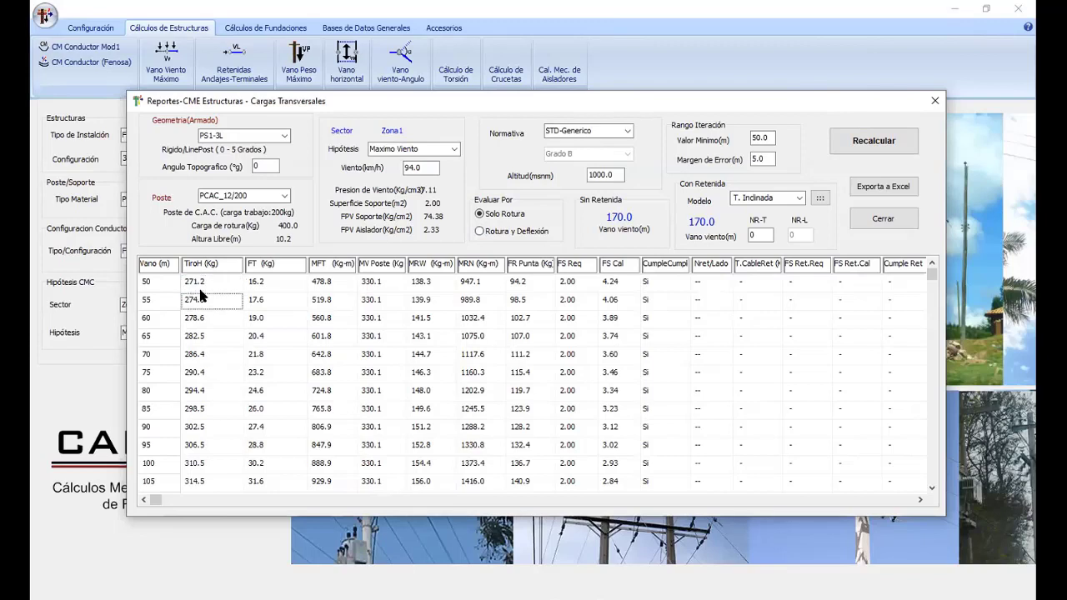
click(200, 290)
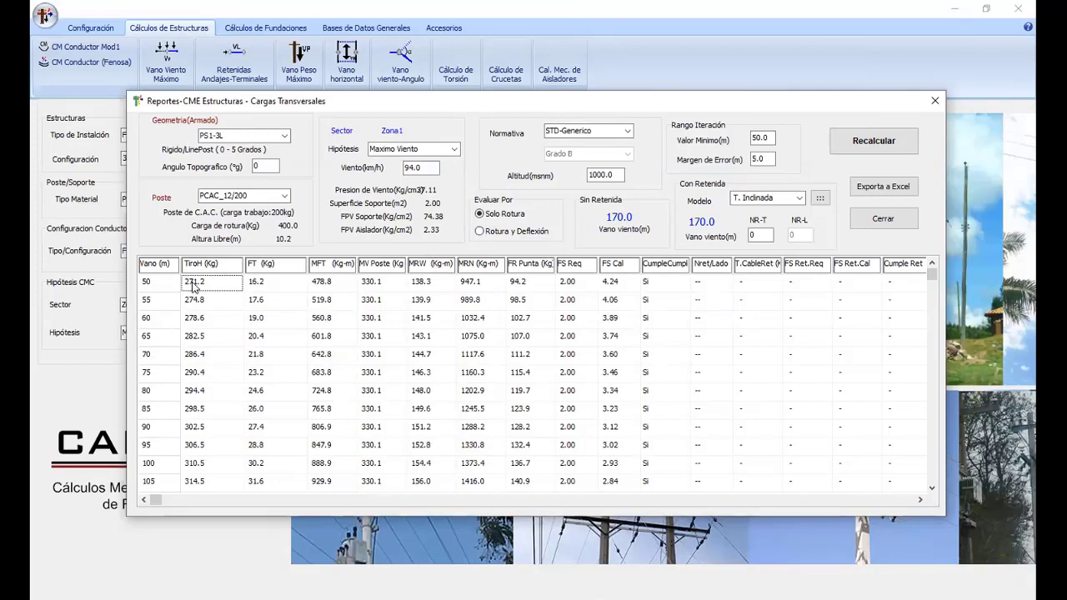
click(197, 282)
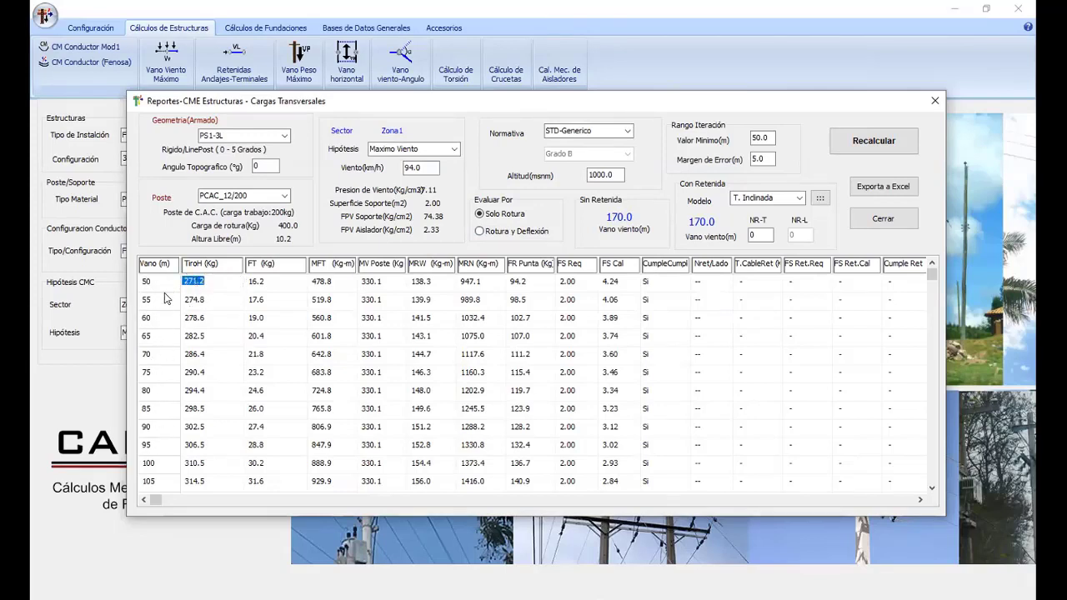
click(199, 284)
key(Tab)
key(Tab)
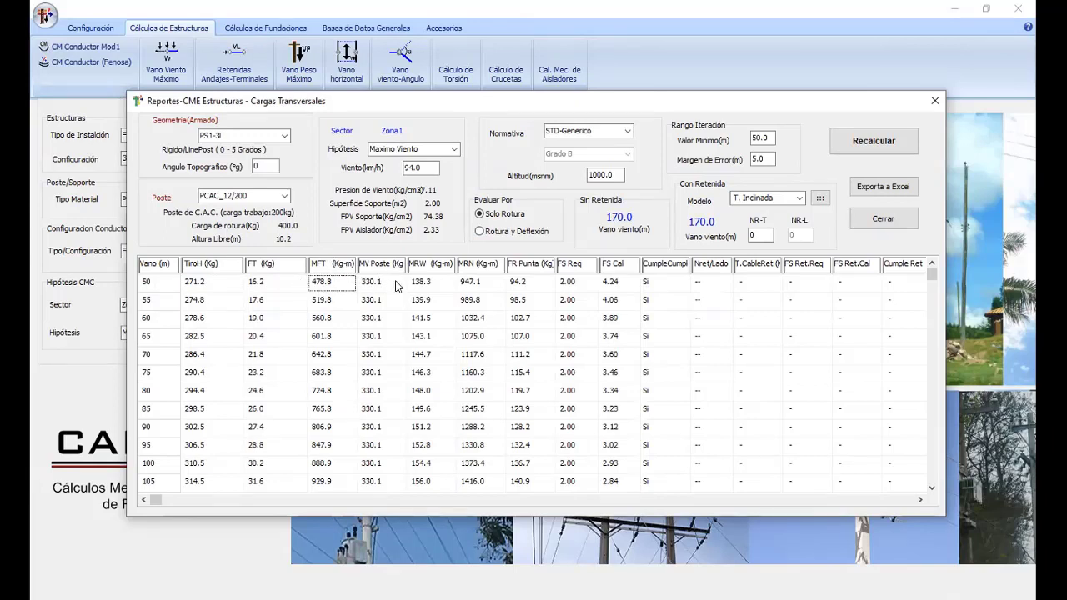
- Examine the MRW moment and the FR Punta force for the 50 m span in the transverse load report
click(428, 284)
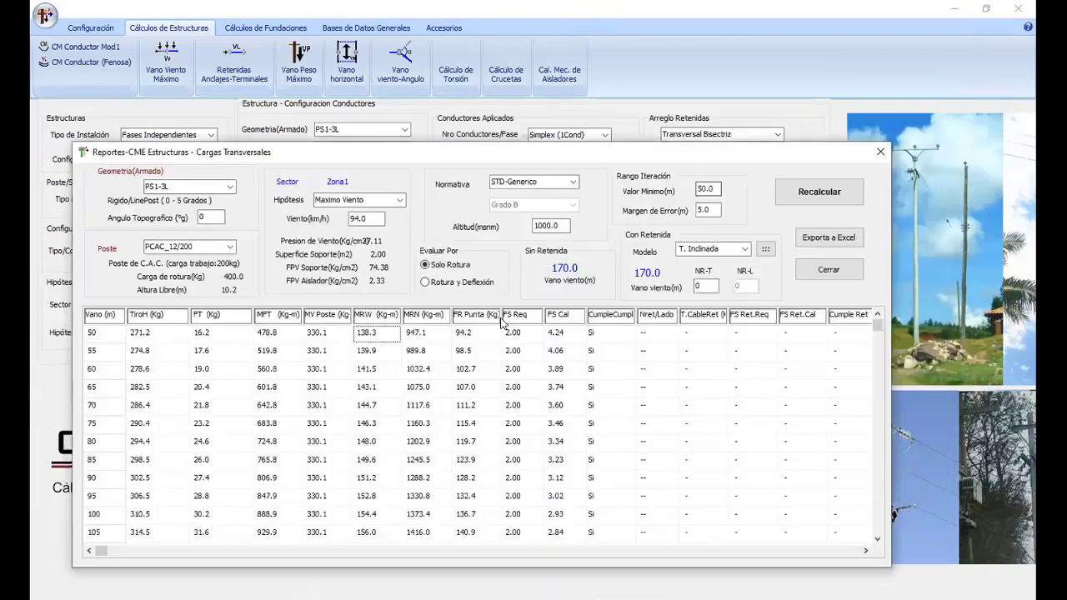
click(477, 334)
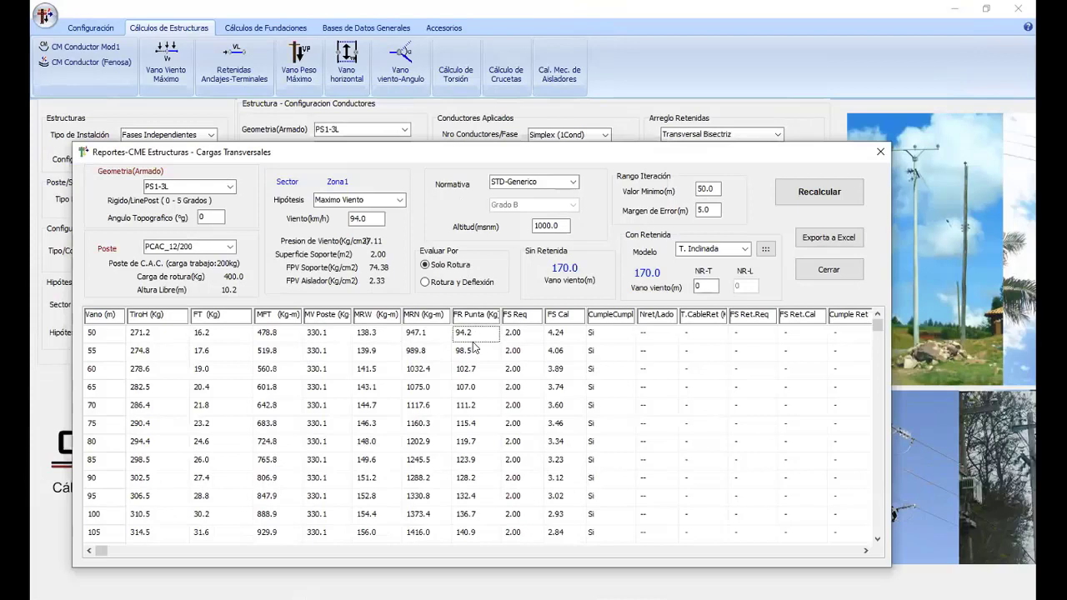
click(475, 334)
drag(471, 152, 456, 114)
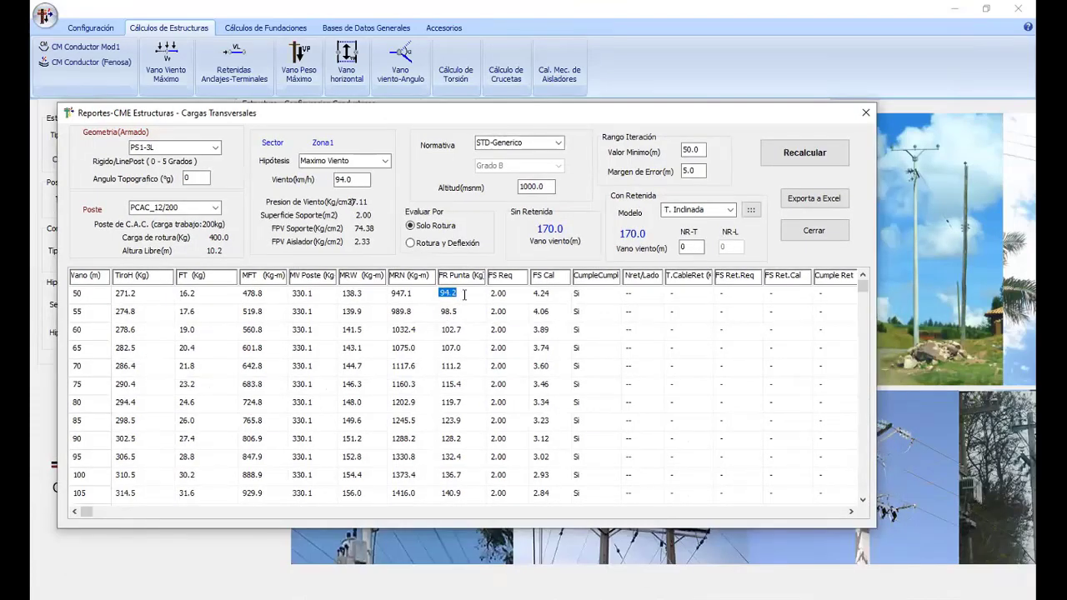
drag(486, 276, 492, 276)
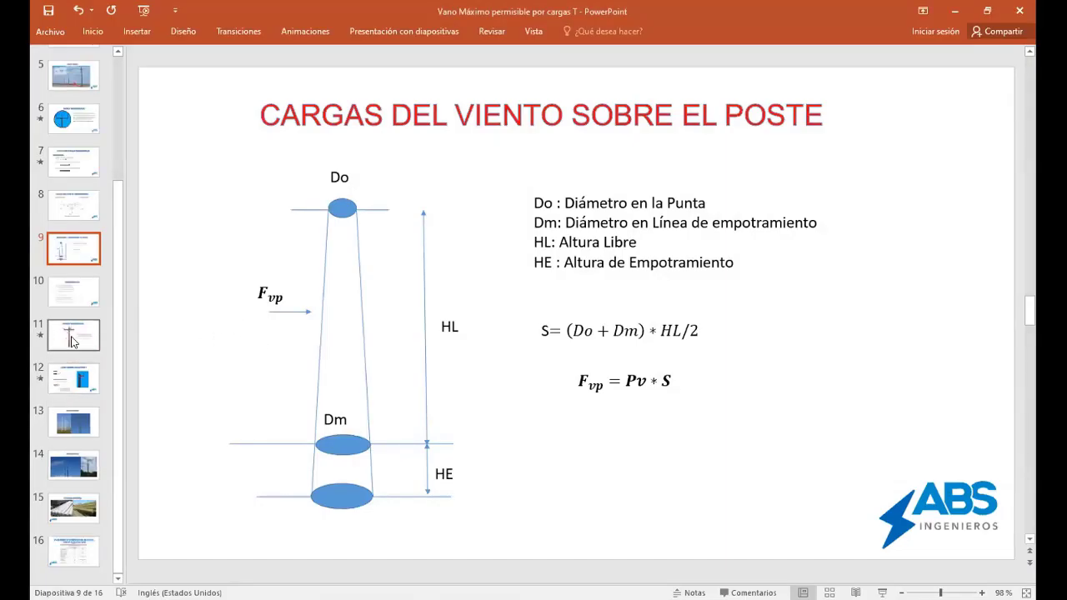
- Divide 400 by 94.2 in the calculator and compare the quotient with the 50 m span's calculated safety factor
click(75, 378)
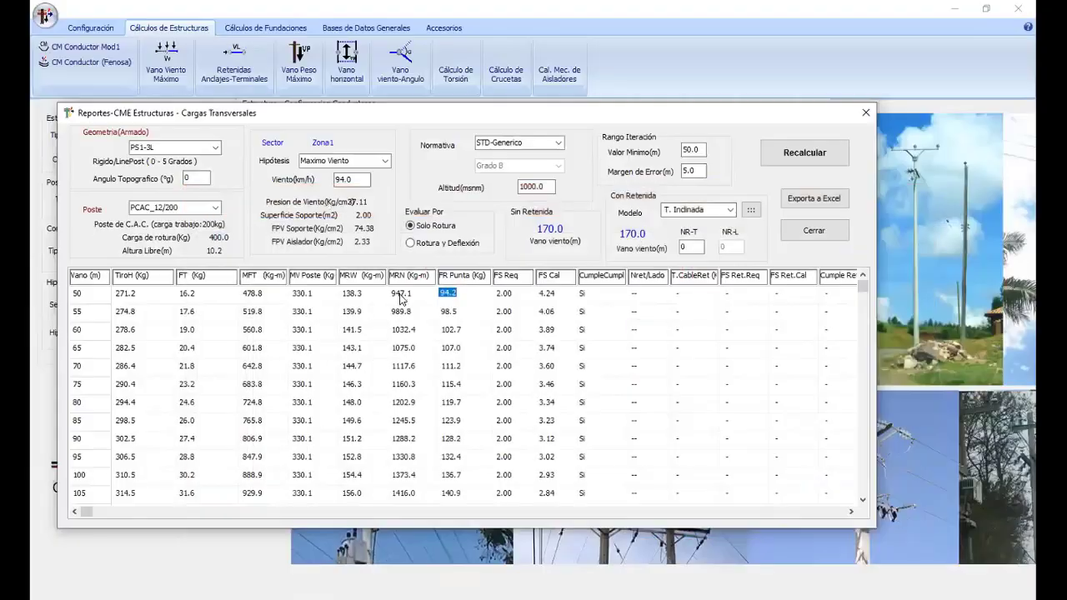
key(alt+Tab)
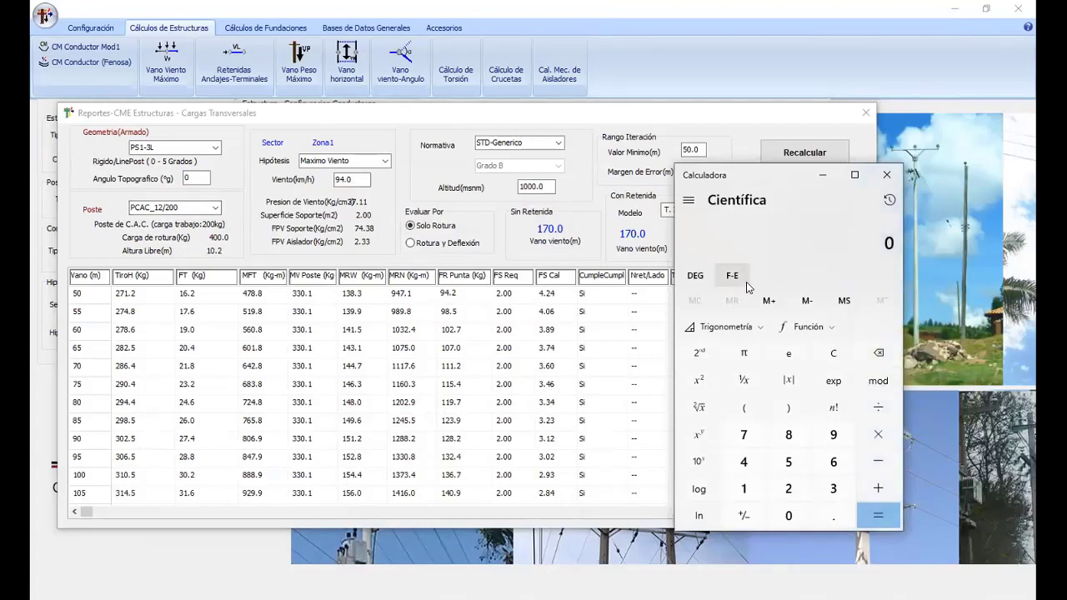
text(400 ÷ )
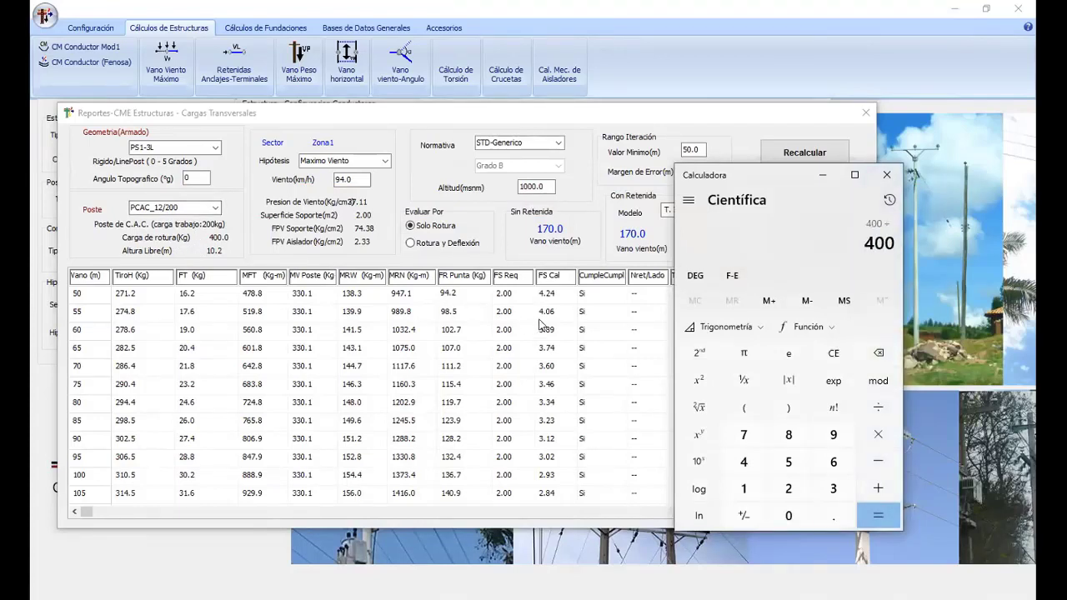
text(94.2)
key(Return)
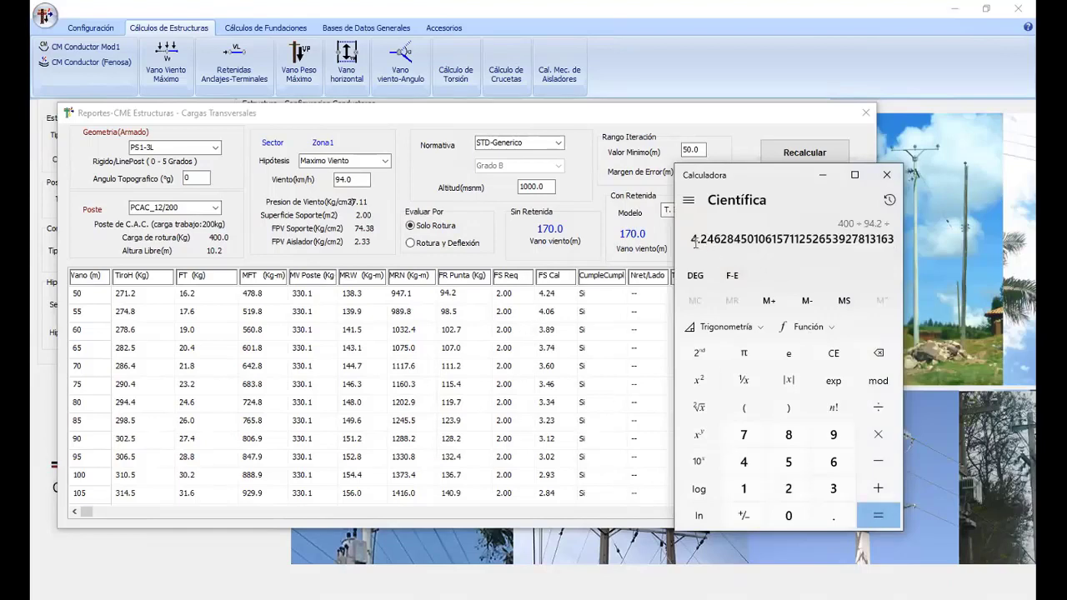
drag(691, 240, 708, 241)
click(549, 297)
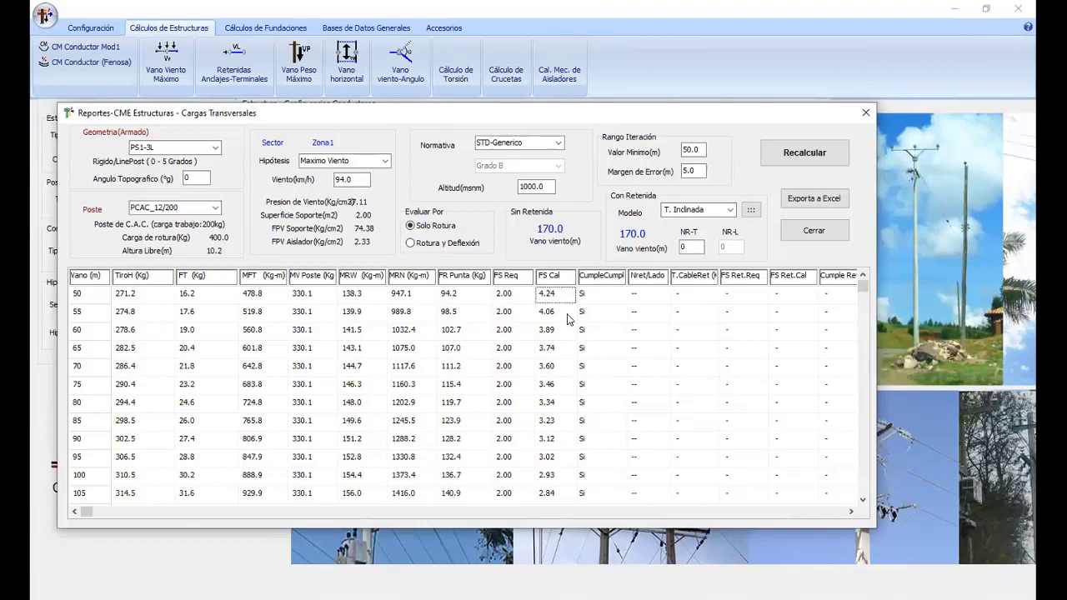
- Check the 50 m span's calculated safety factor and compliance, widening the compliance column of the transverse load report
click(558, 296)
click(584, 299)
drag(627, 275, 642, 275)
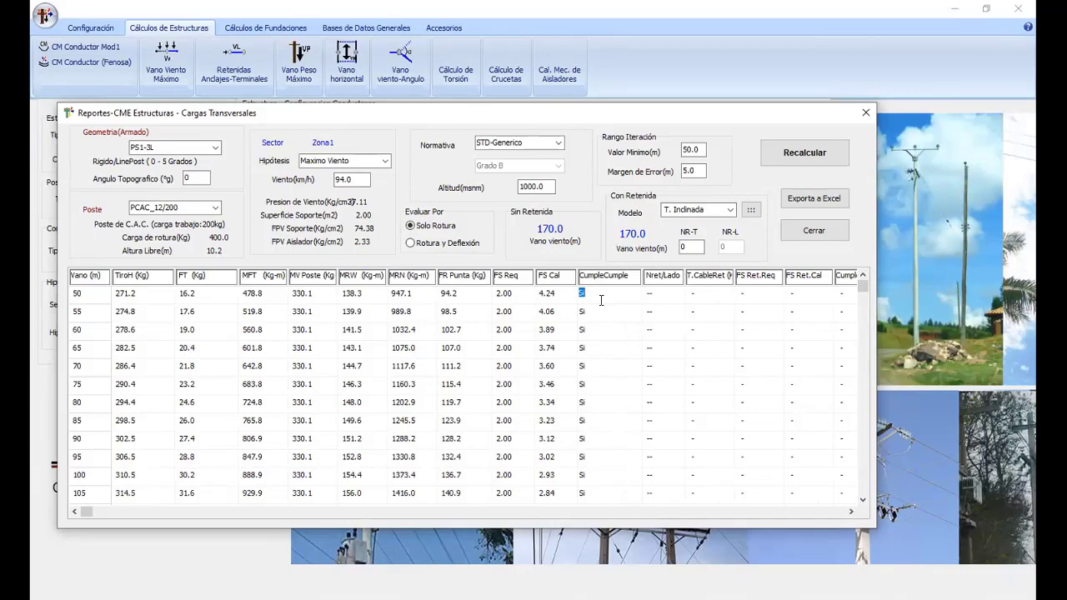
- Examine the forces, calculated safety factors and compliance for the successive spans up to 175 m in the report
key(Down)
key(Down)
key(Down)
key(Down)
key(Down)
key(Left)
key(Left)
key(Left)
key(Left)
key(Left)
key(Left)
key(Left)
key(Left)
key(Left)
key(Down)
key(Down)
key(Down)
key(Down)
key(Down)
key(Right)
key(Right)
key(Right)
key(Right)
key(Right)
key(Right)
key(Right)
key(Right)
key(Right)
key(Right)
key(Right)
key(Right)
key(Right)
key(Left)
key(Left)
key(Left)
key(Left)
key(Left)
key(Left)
key(Left)
key(Right)
key(Right)
key(Down)
key(Down)
key(Down)
key(Down)
key(Down)
key(Down)
key(Down)
key(Down)
key(Down)
key(Down)
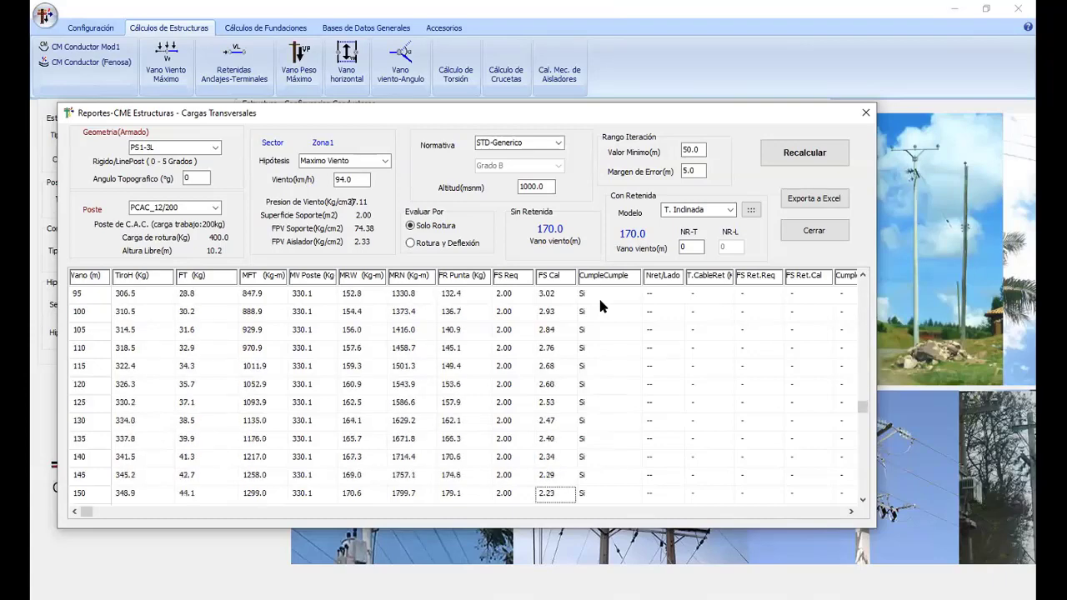
key(Down)
key(Down)
key(Down)
key(Down)
key(Down)
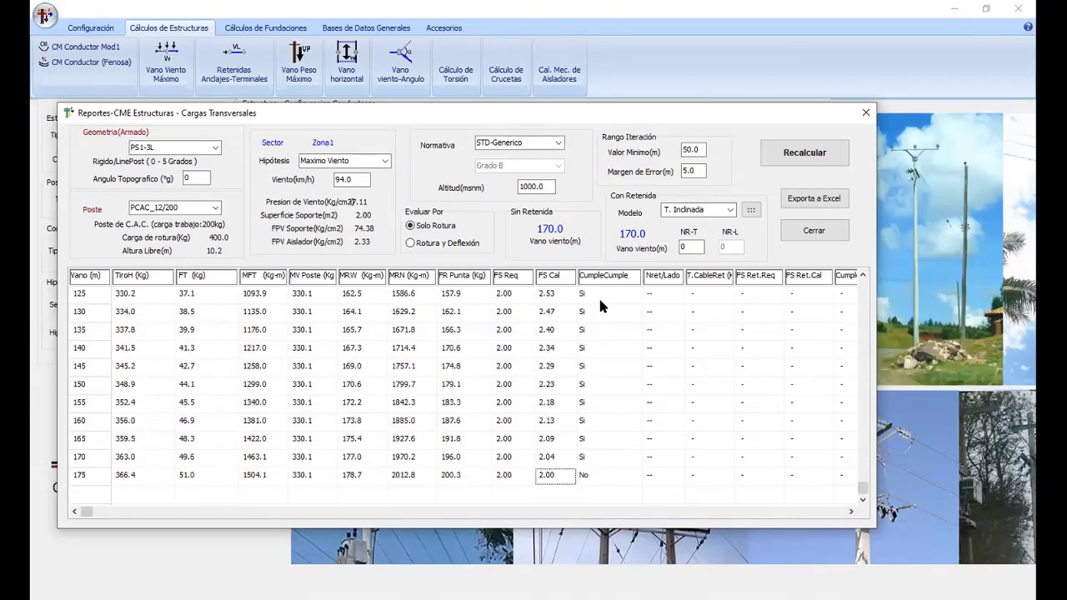
- Compare the calculated safety factors of the 170 m and 175 m spans with the required factor
key(Up)
key(Up)
key(Down)
key(Down)
click(554, 477)
click(546, 458)
click(467, 73)
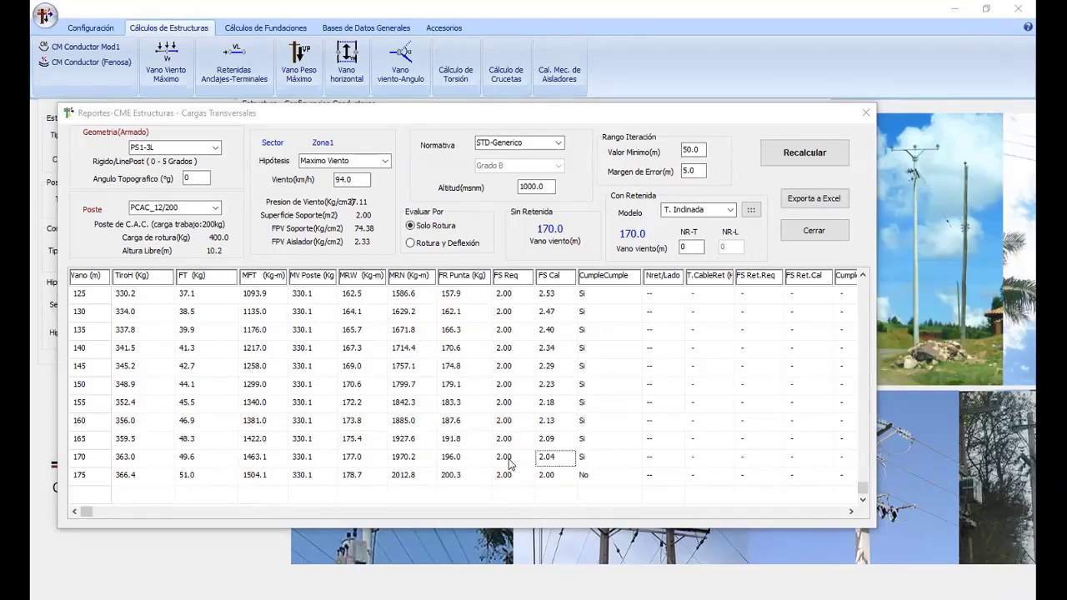
- Recalculate the PS1-3L maximum wind span with a topographic angle of 2 degrees and check the 85 m span's forces
click(187, 180)
double_click(188, 179)
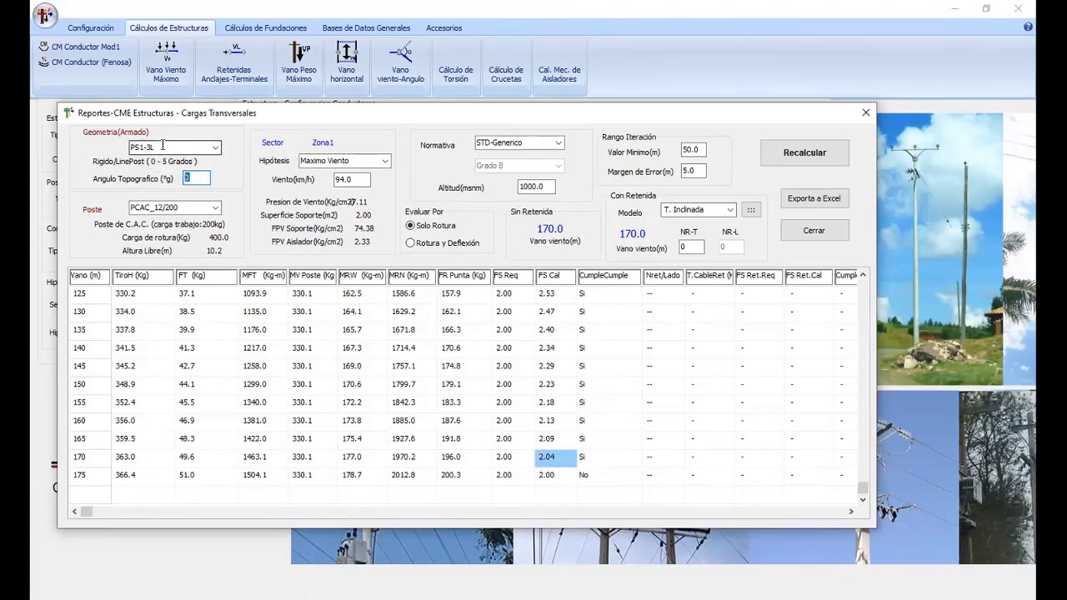
click(163, 146)
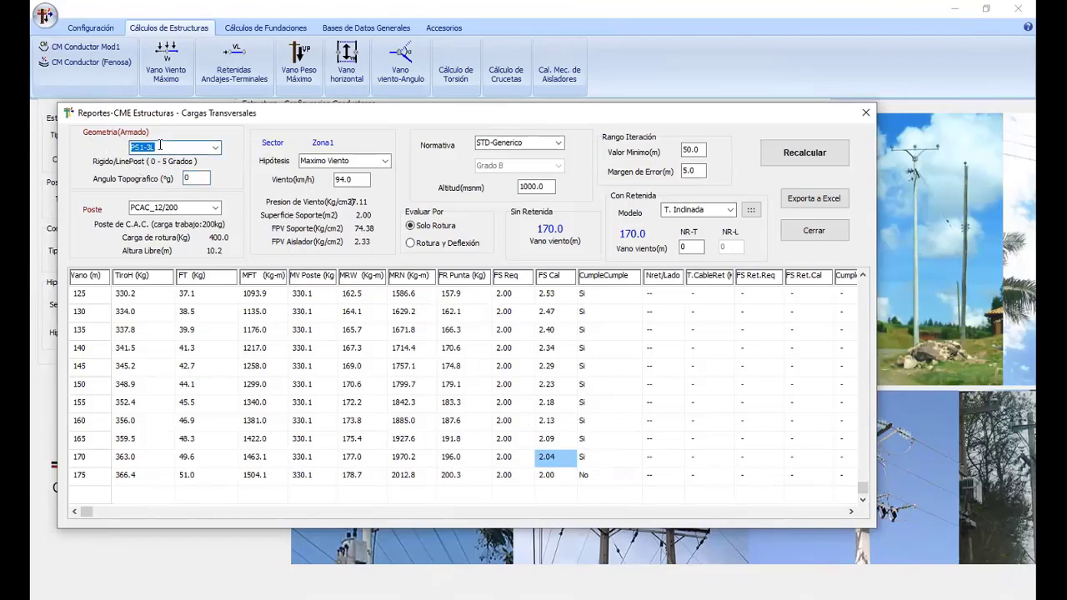
click(186, 178)
text(0)
double_click(187, 178)
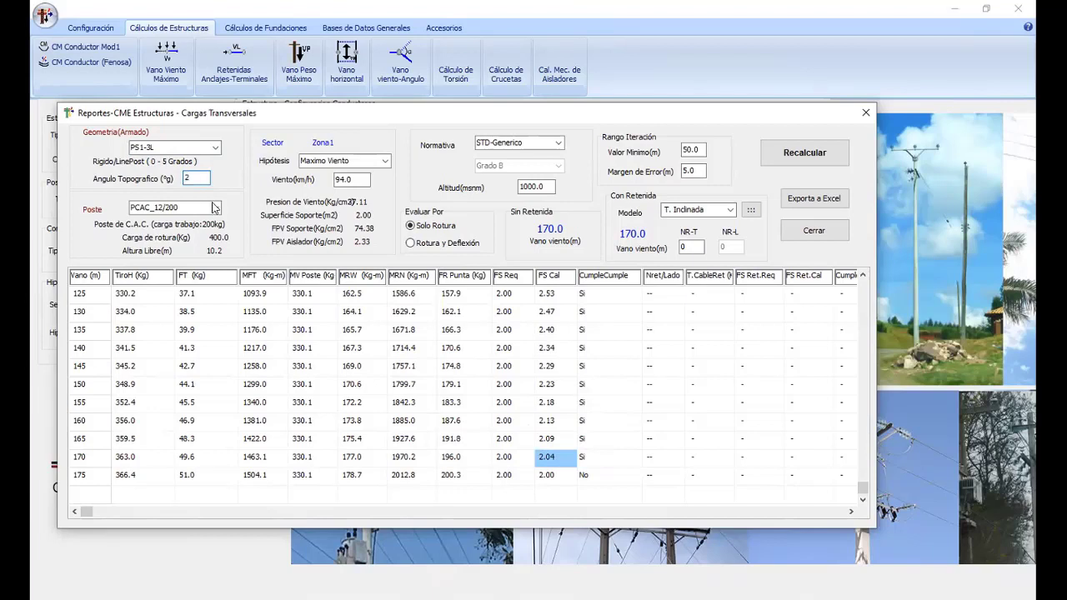
click(797, 155)
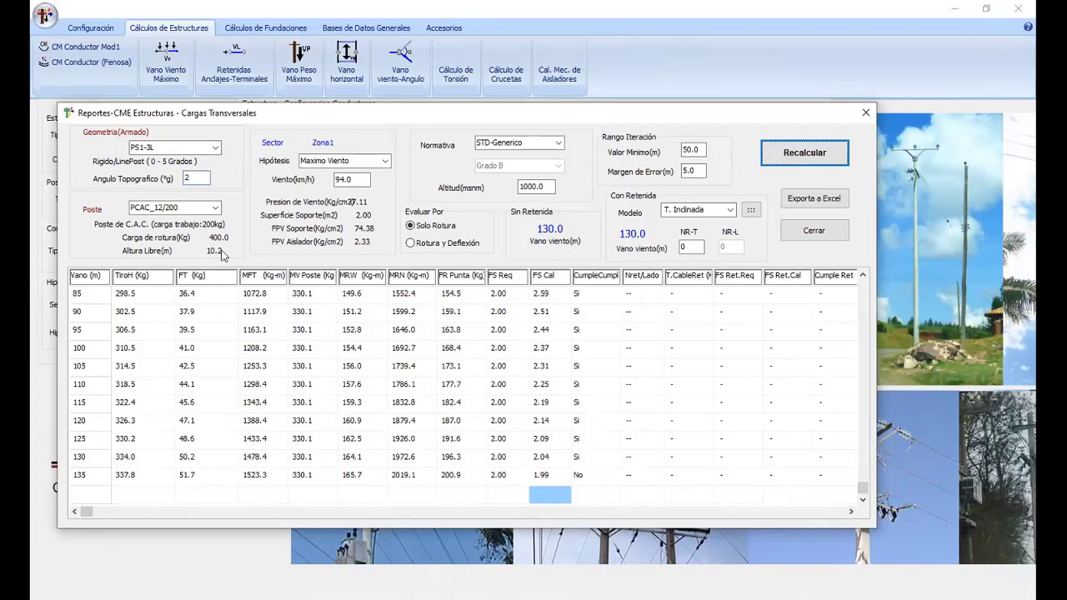
click(199, 298)
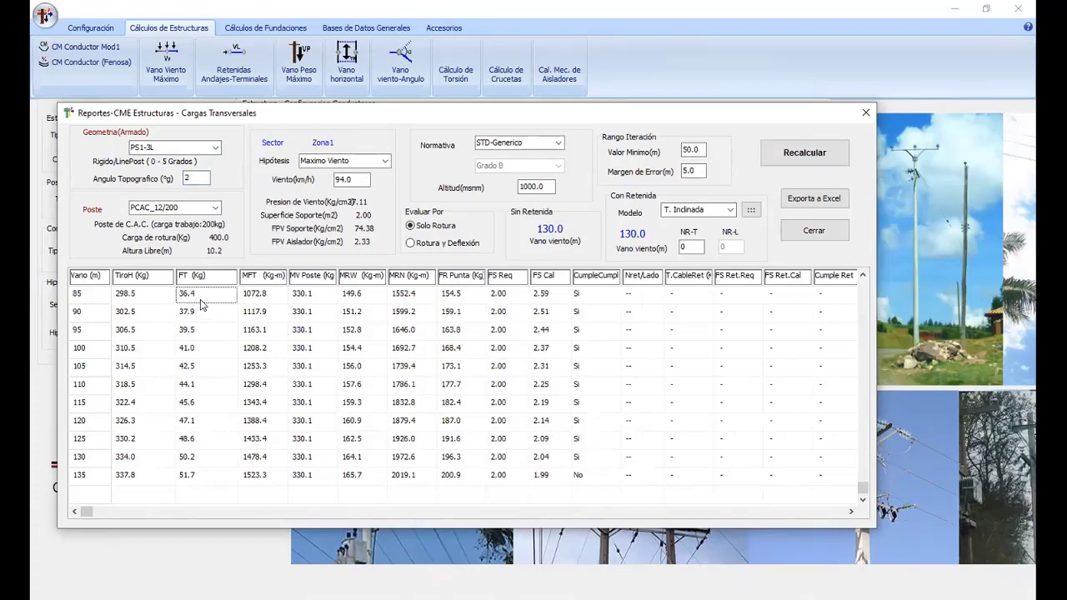
click(458, 300)
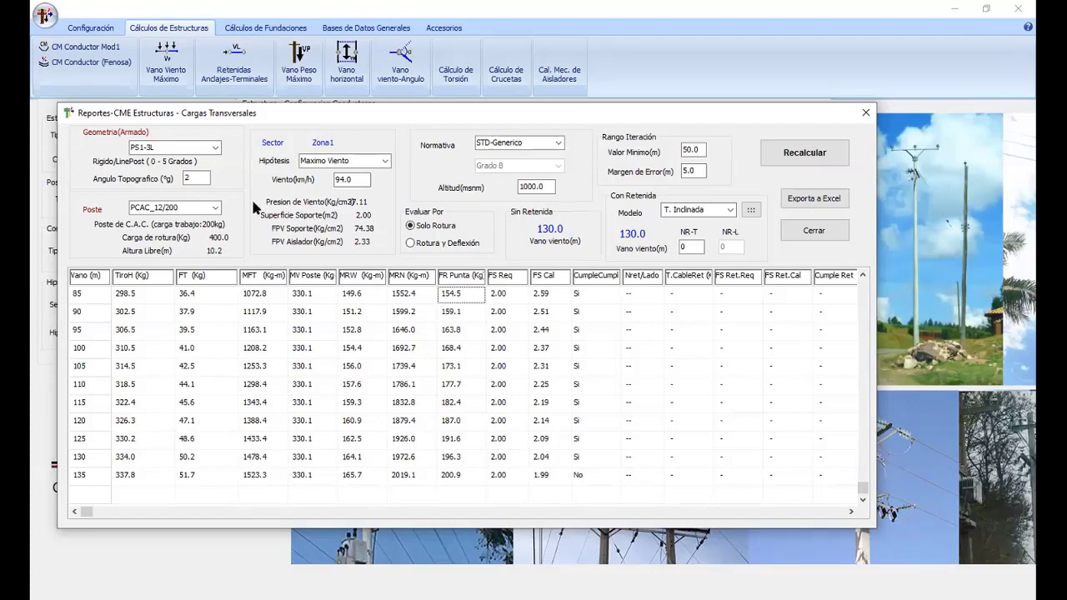
- Set the topographic angle to 3 degrees and recalculate the maximum wind span of the PS1-3L structure
key(Tab)
text(3)
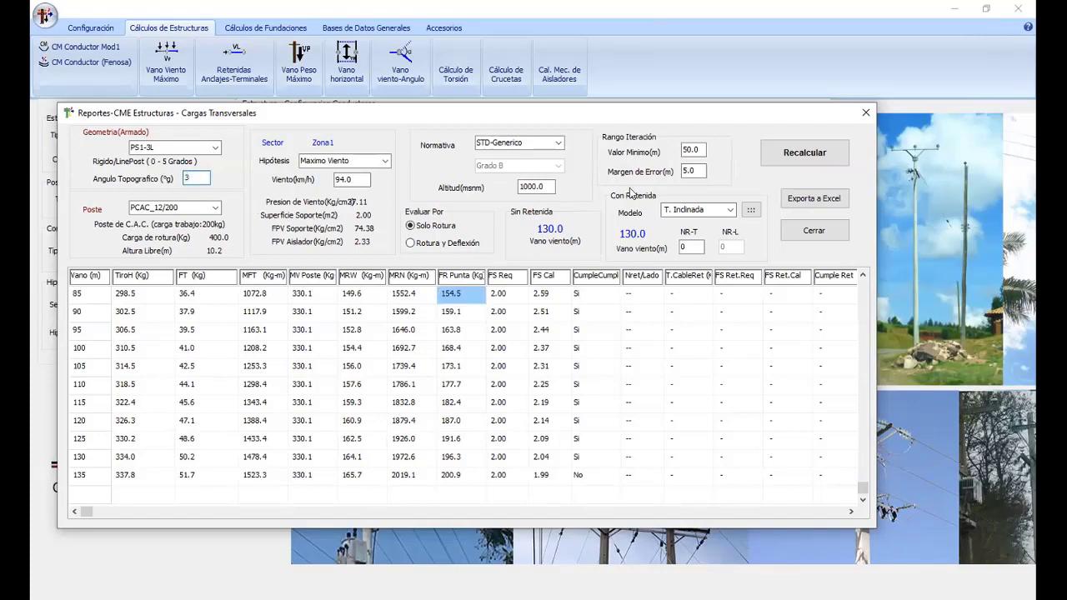
click(801, 153)
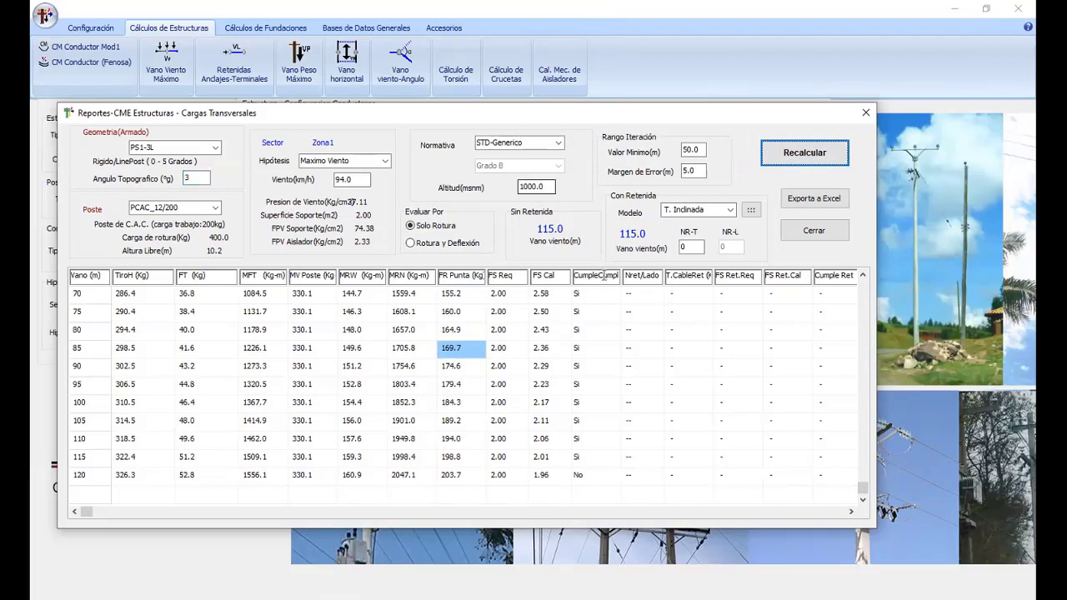
- Set the topographic angle to 0 and the wind speed to 100 km/h, and recalculate the maximum wind span
key(Tab)
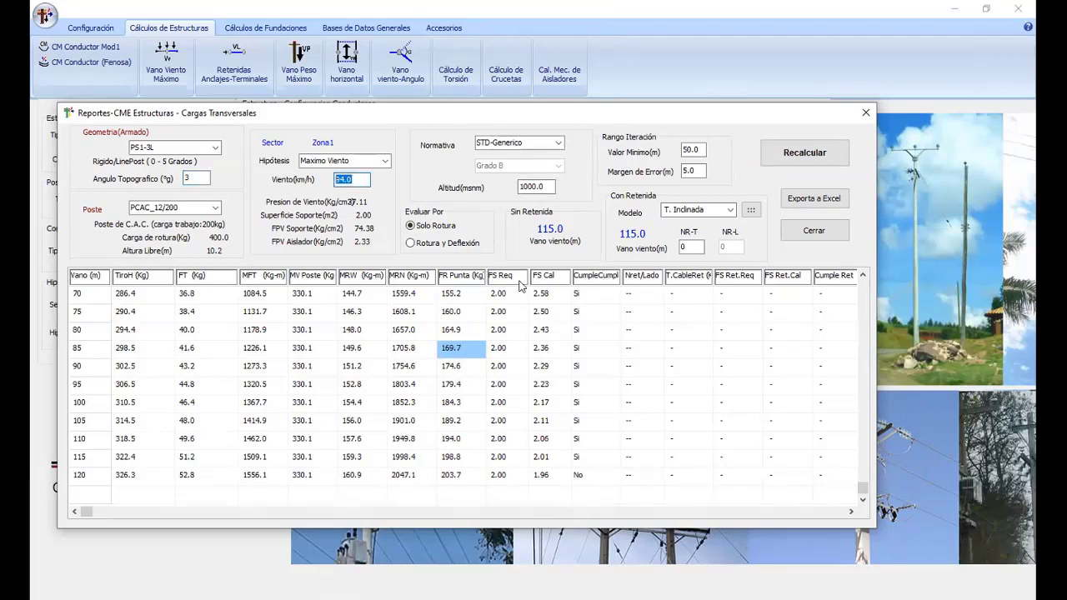
click(200, 177)
drag(356, 182, 305, 185)
text(100)
click(794, 158)
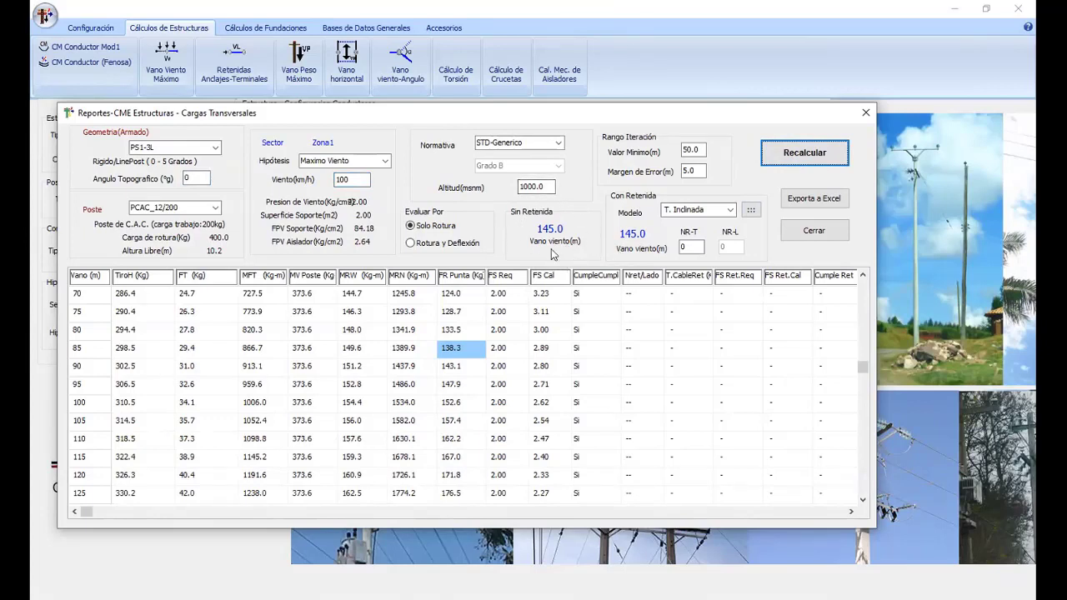
click(515, 67)
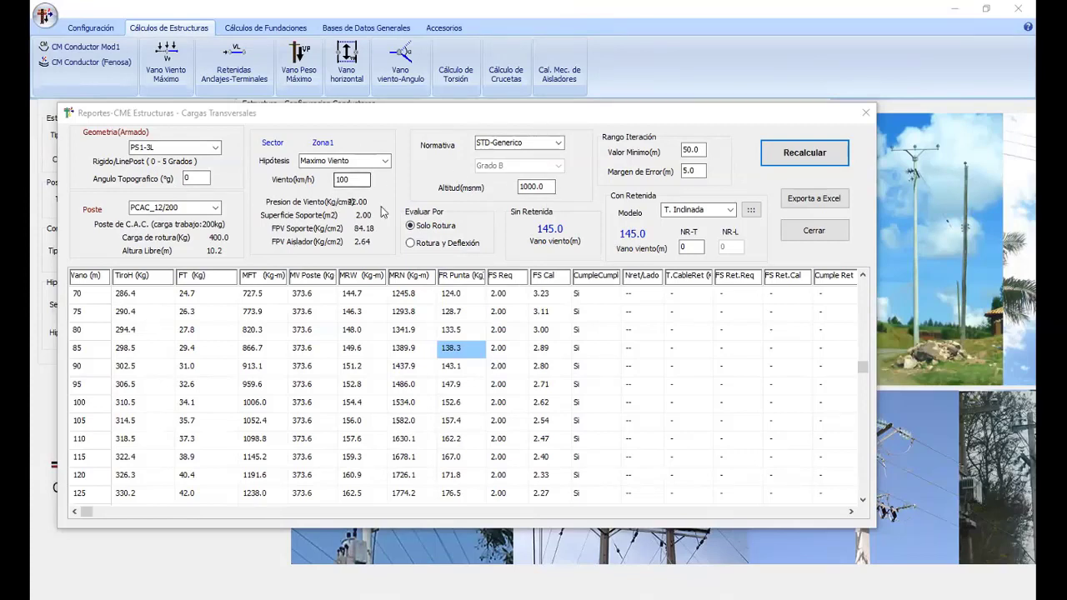
- Change the structure geometry to PA1-3L, reselect the Maximo Viento hypothesis and recalculate the maximum wind span
click(214, 147)
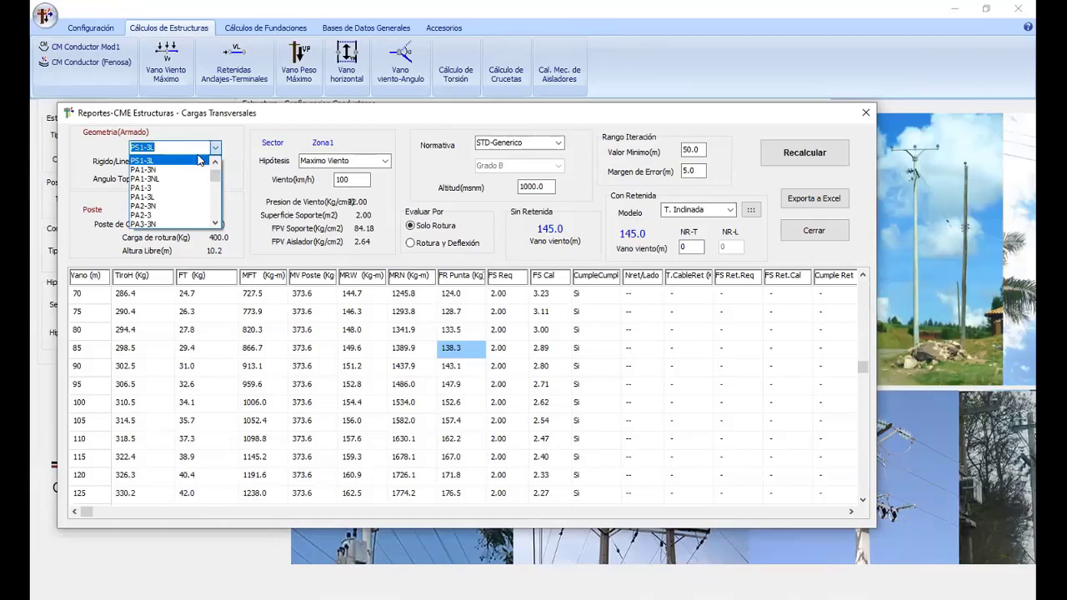
click(150, 198)
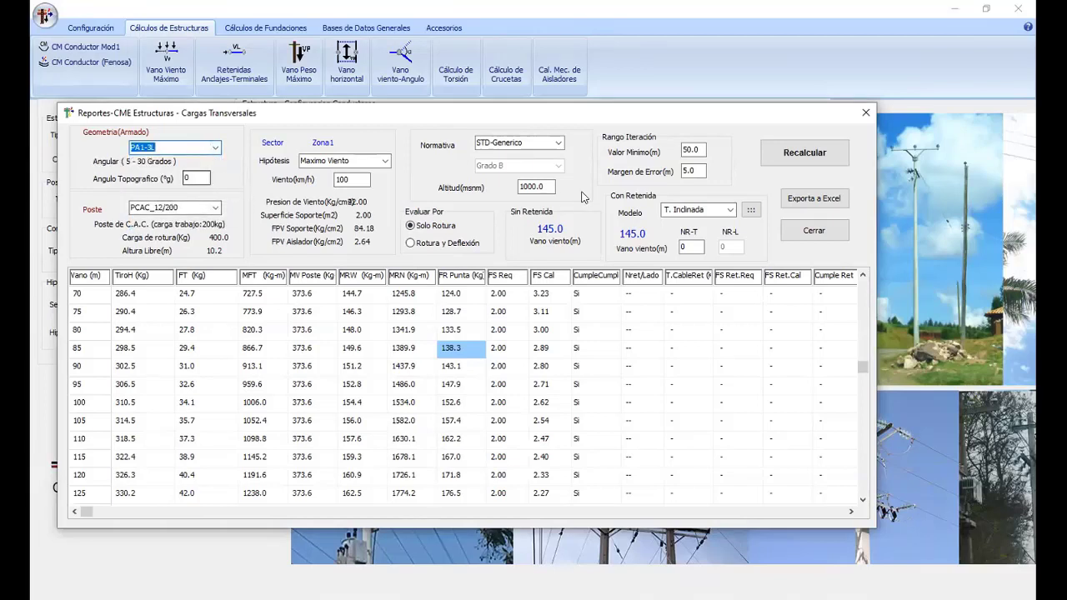
click(390, 160)
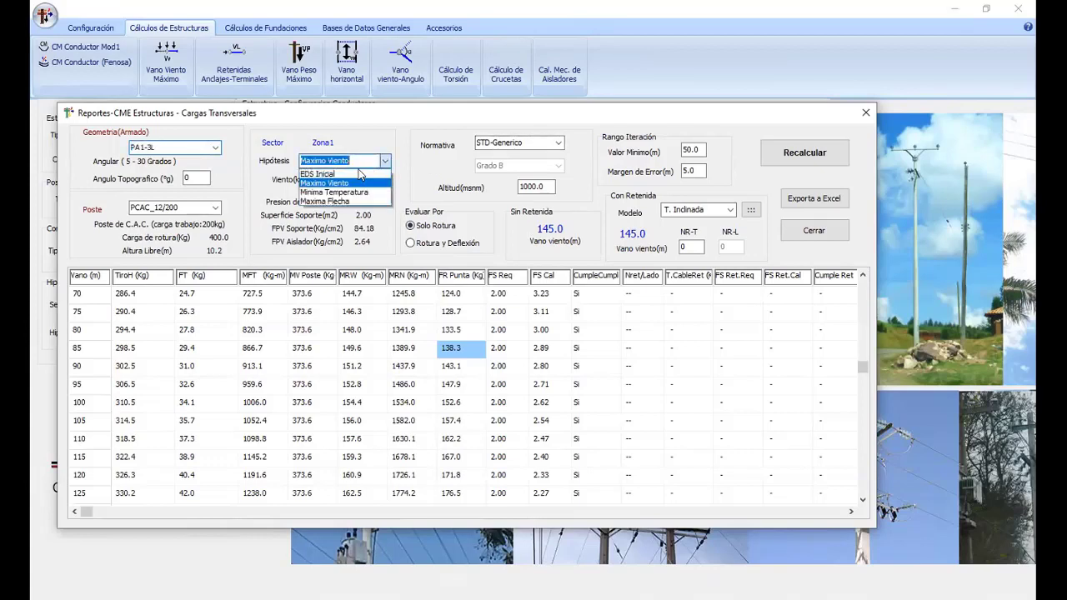
click(334, 170)
click(804, 152)
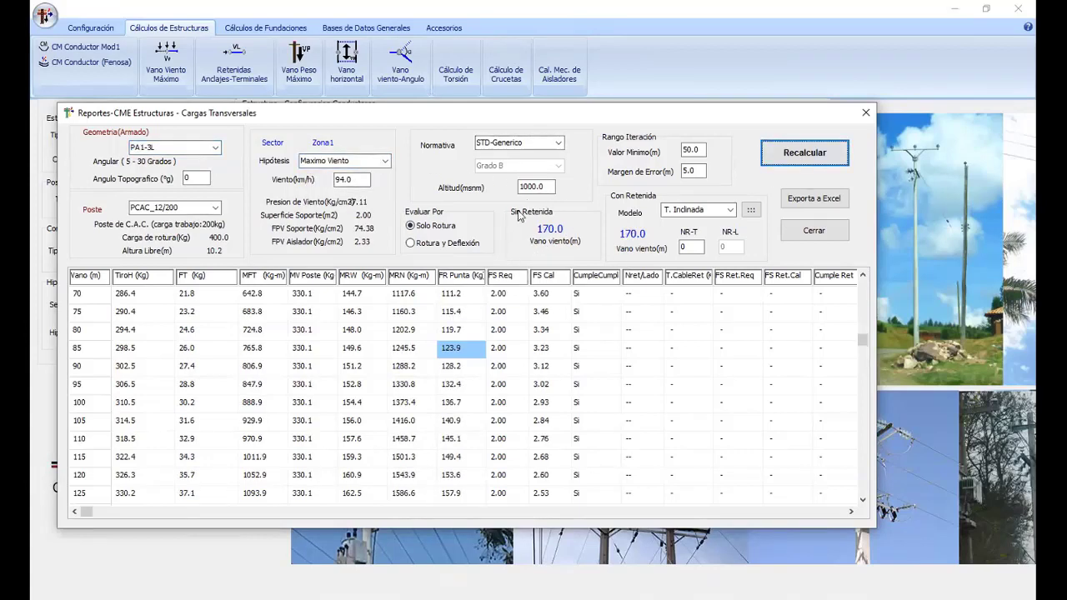
- Set the PA1-3L structure's topographic angle to 5 degrees and recalculate its maximum wind span
click(131, 147)
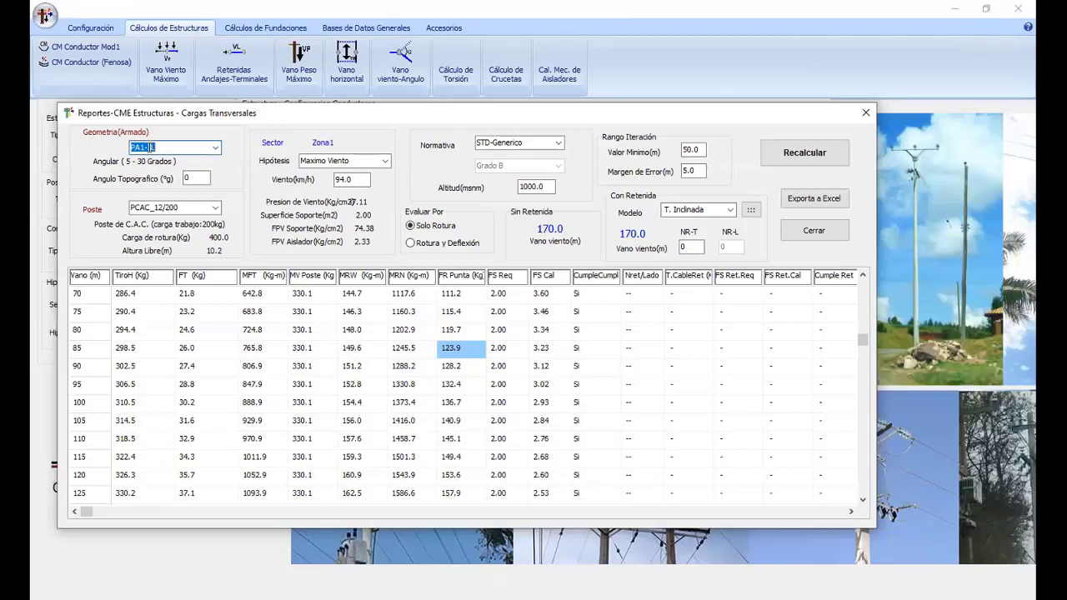
click(153, 142)
double_click(159, 145)
click(172, 147)
click(127, 144)
key(Tab)
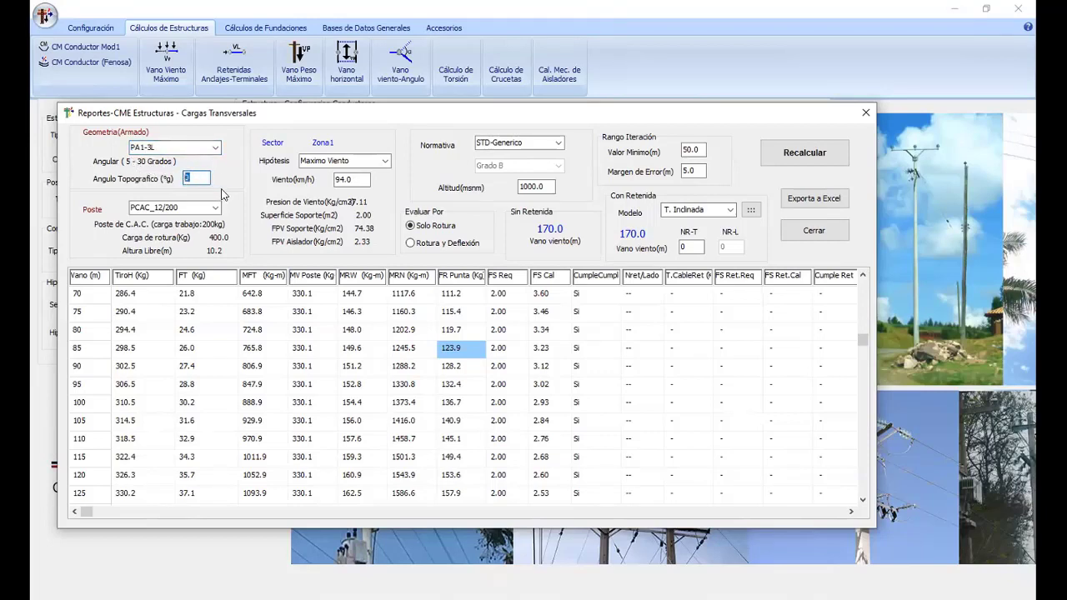
text(5)
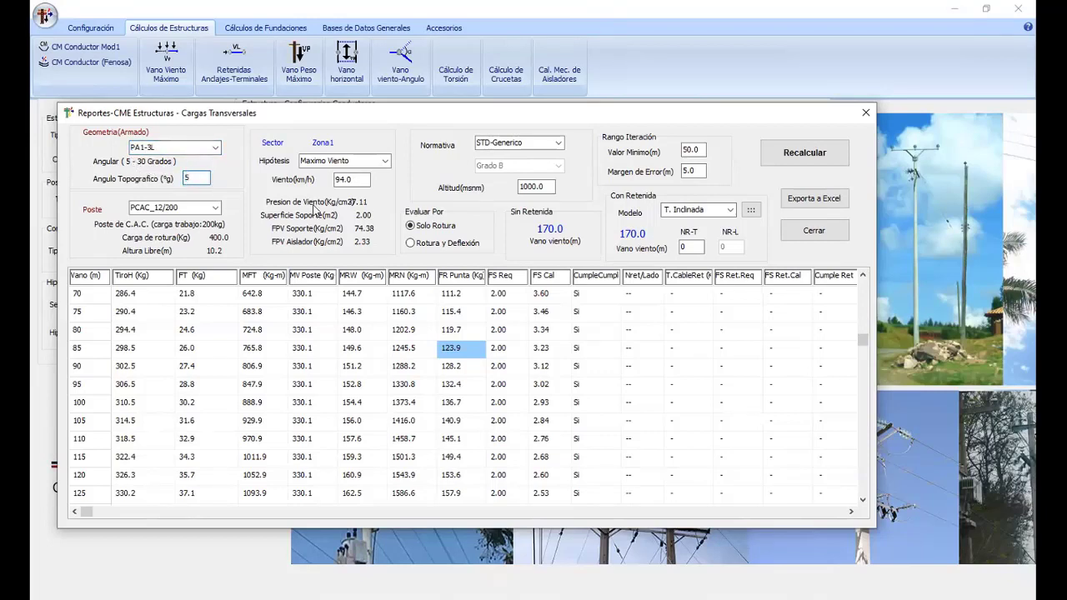
click(796, 152)
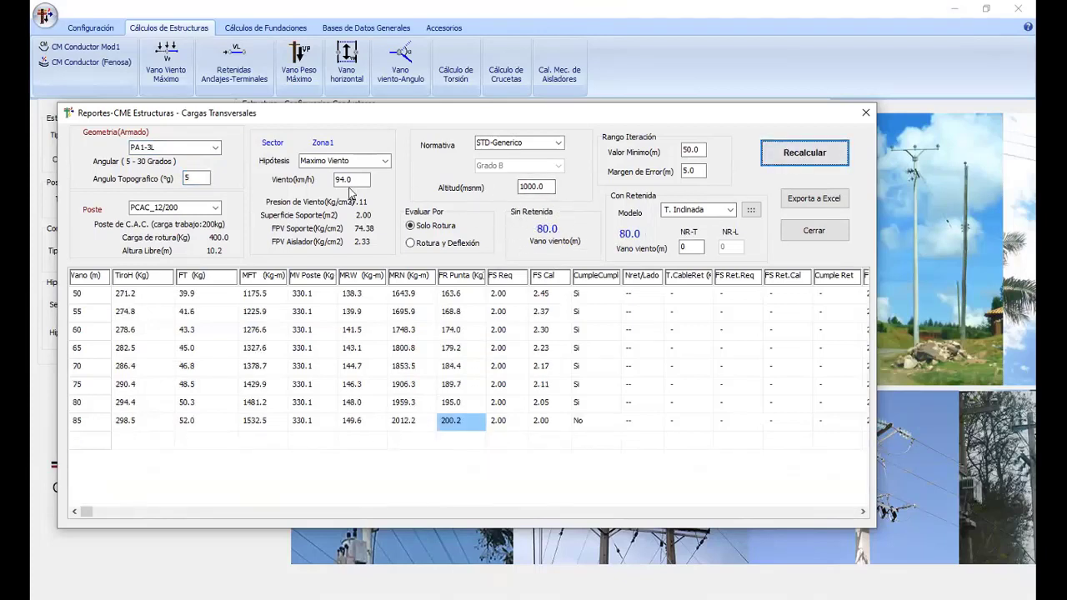
- Set the topographic angle to 15 degrees and recalculate the PA1-3L structure's maximum wind span
double_click(194, 176)
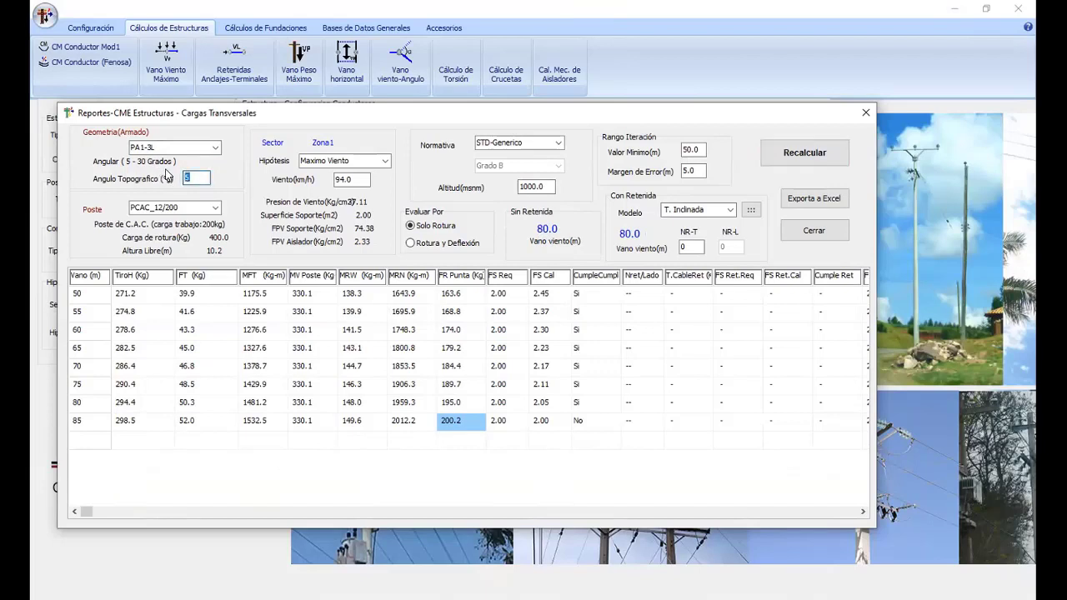
text(15)
click(798, 162)
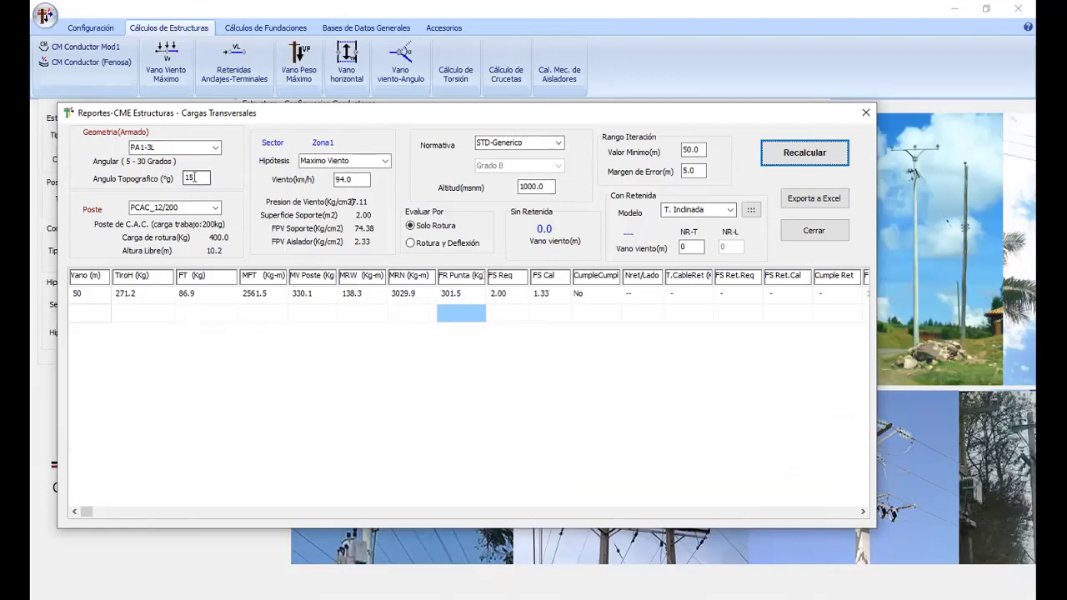
- Set the number of transverse guys (NR-T) to 1 and recalculate the PA1-3L structure's maximum wind span with guying
double_click(191, 178)
drag(681, 121, 237, 147)
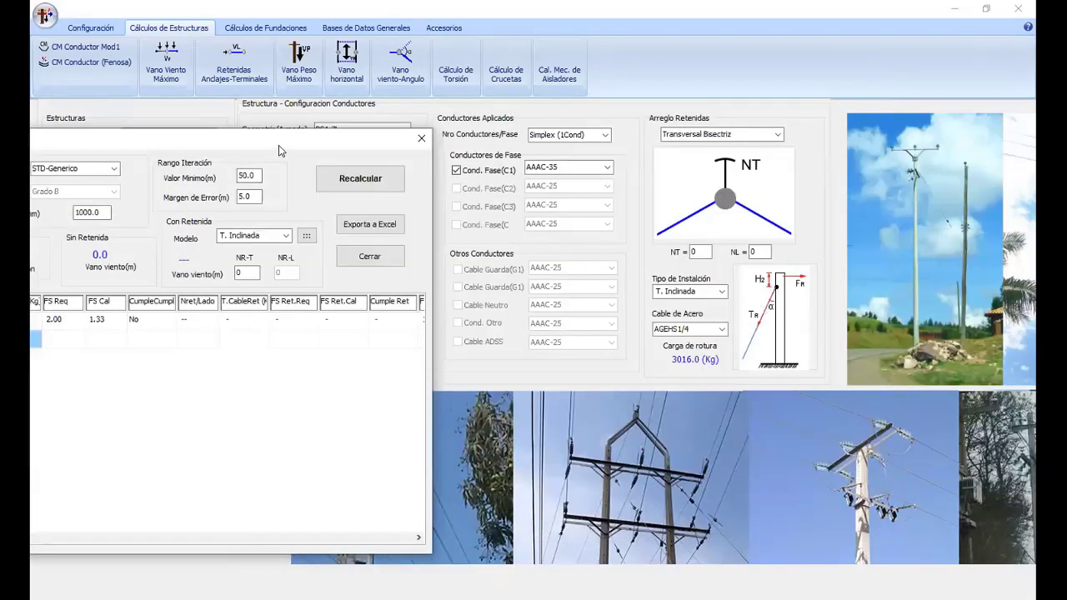
drag(278, 145, 777, 118)
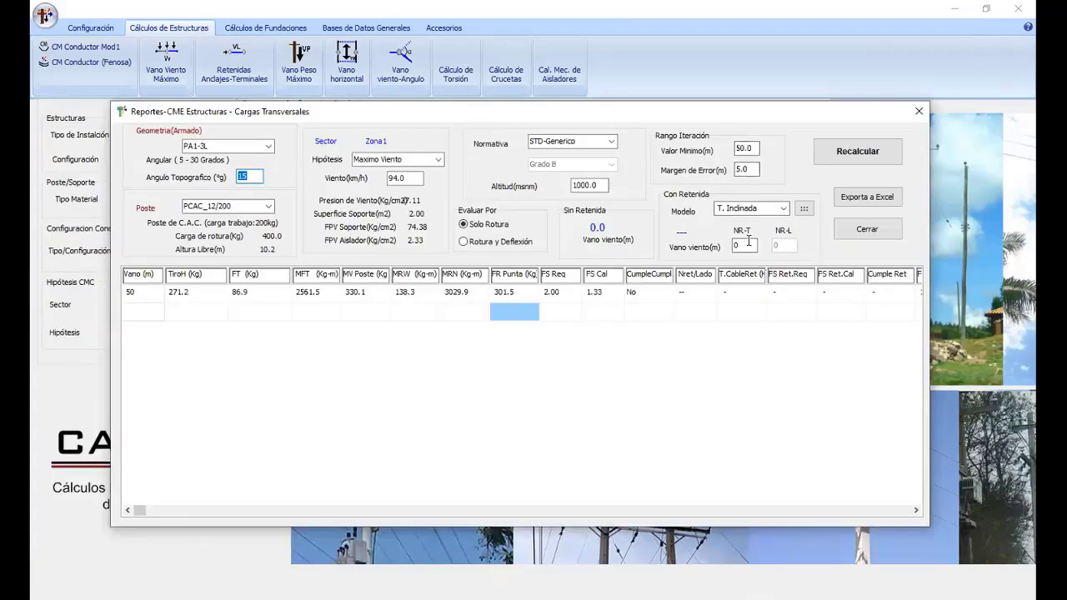
double_click(737, 244)
text(1)
double_click(735, 246)
text(0)
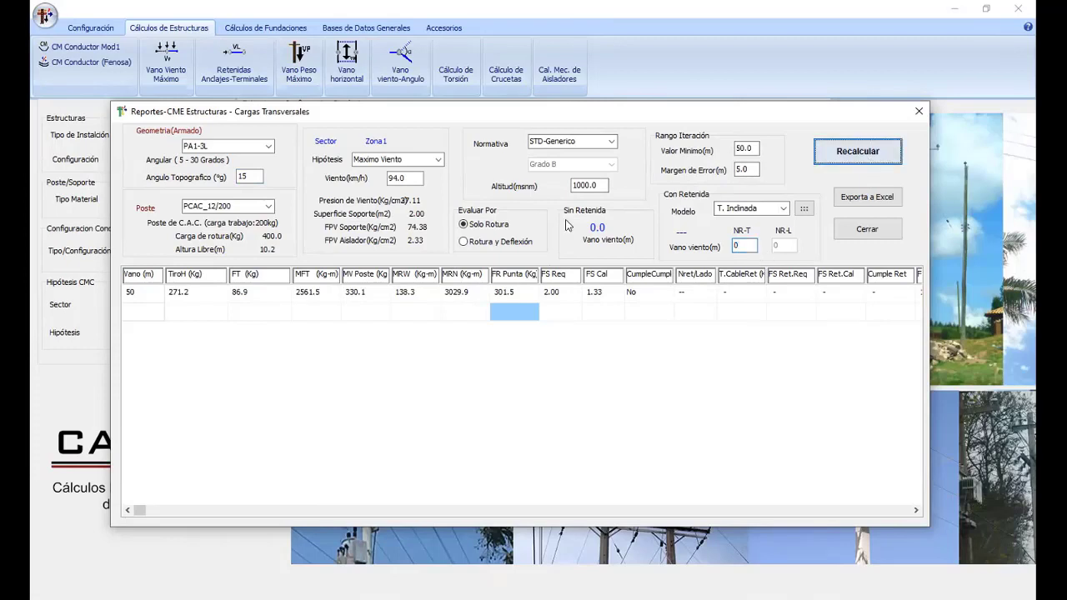
double_click(742, 245)
text(1)
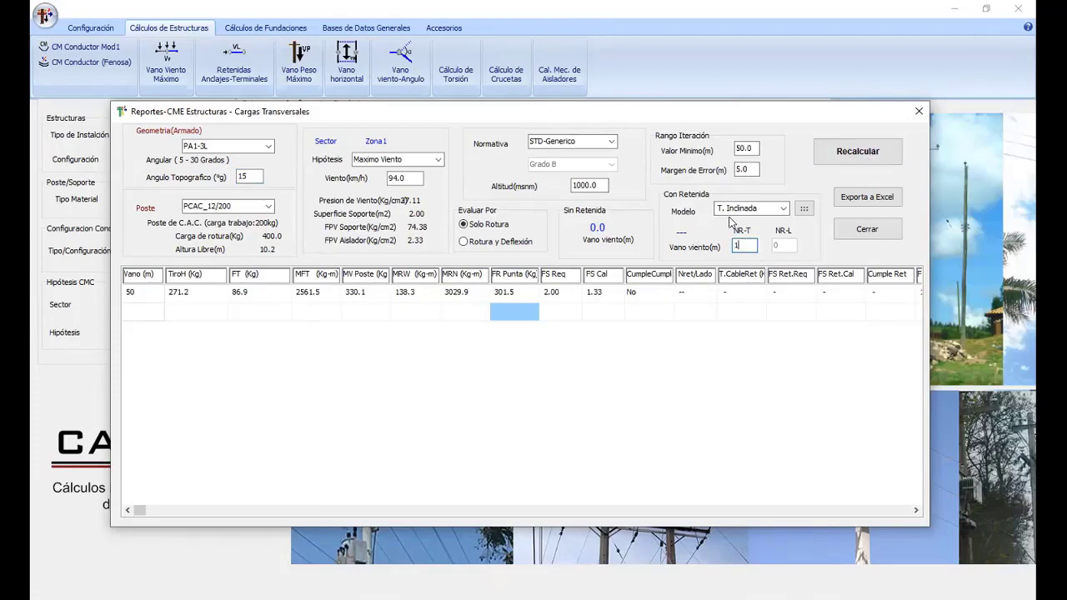
click(849, 155)
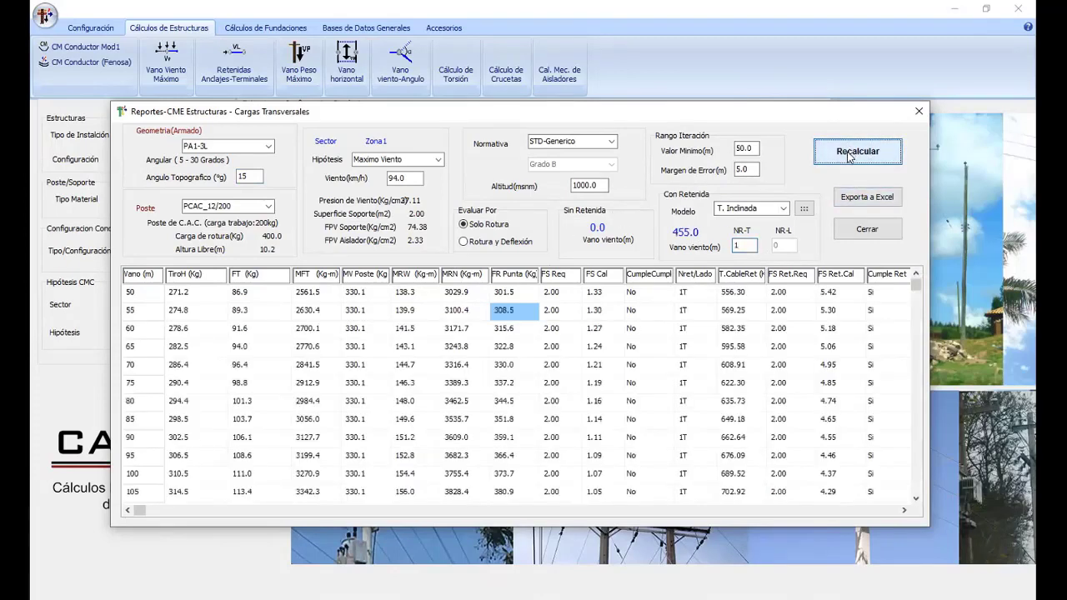
- Set the PA1-3L structure's topographic angle to 30 degrees and recalculate its maximum wind span with one transverse guy
double_click(742, 245)
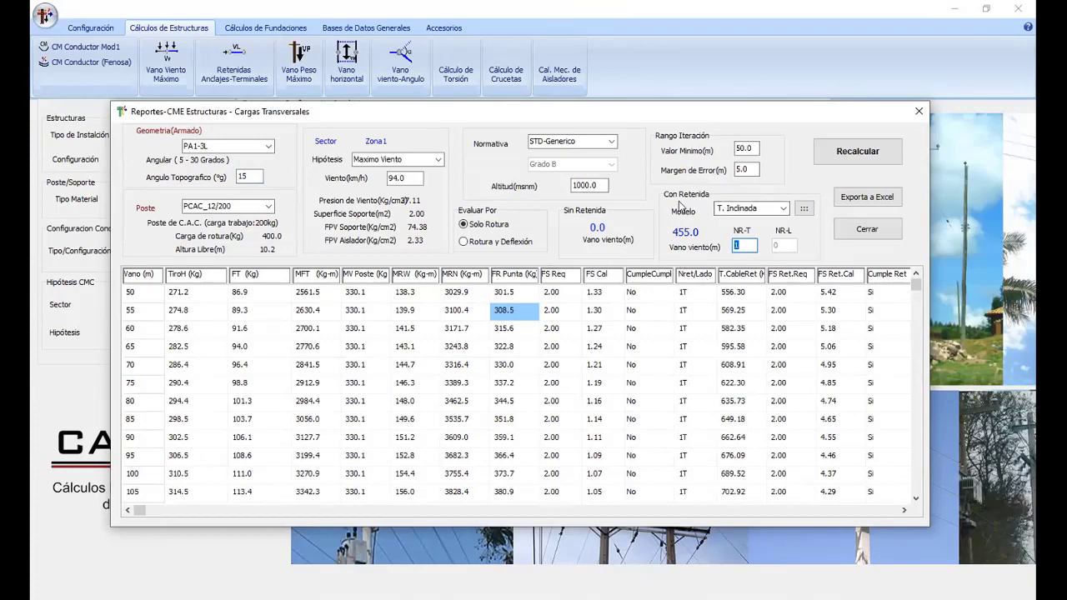
click(244, 176)
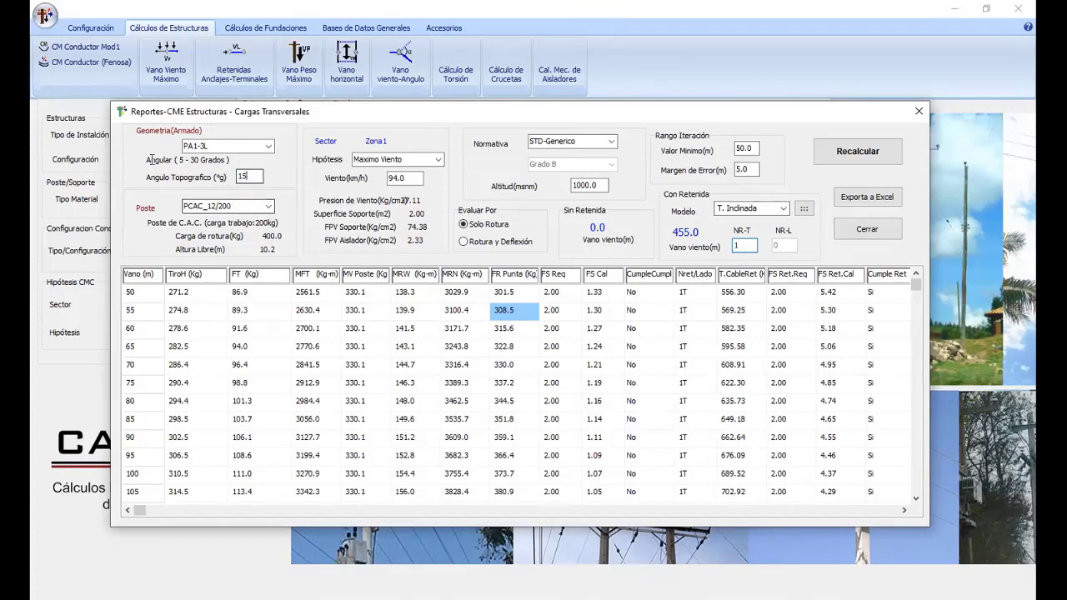
text(30)
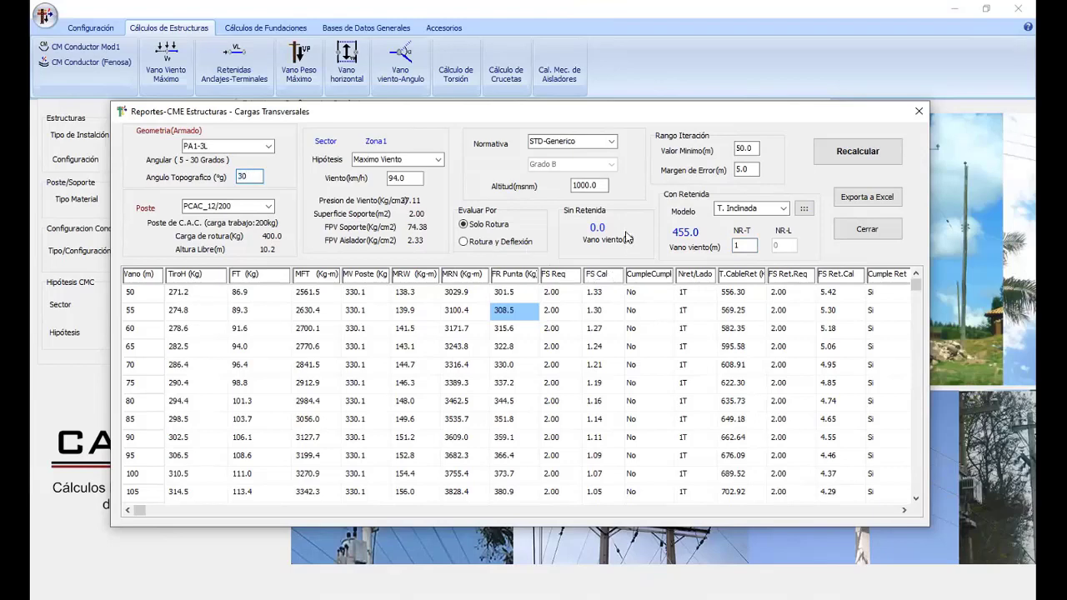
click(856, 162)
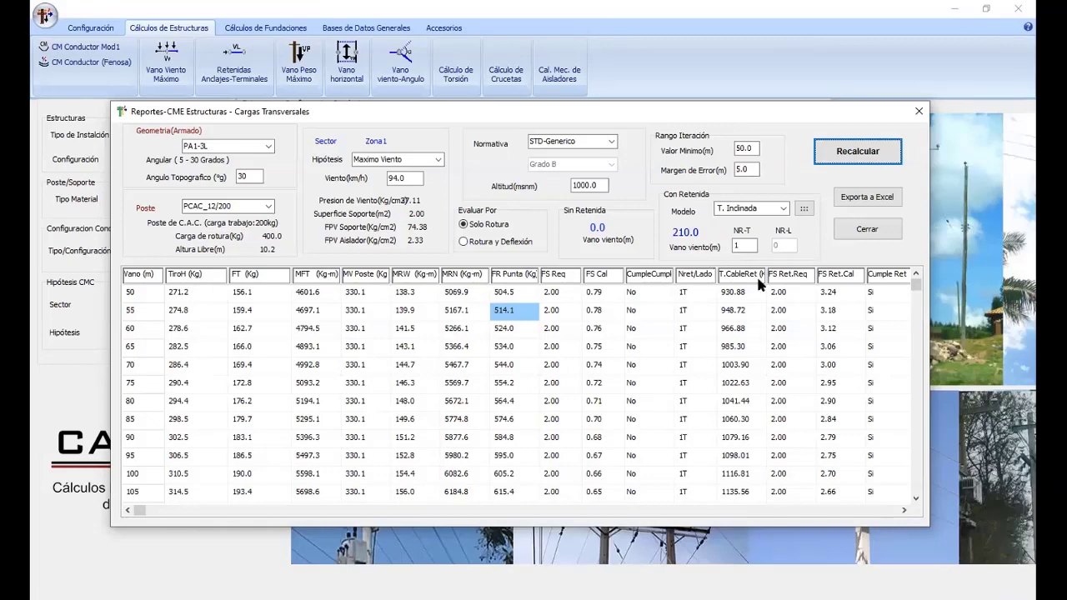
- Examine the pole safety factors, guy count, guy cable tension and guy safety factors in the first spans of the results table
drag(638, 115, 632, 112)
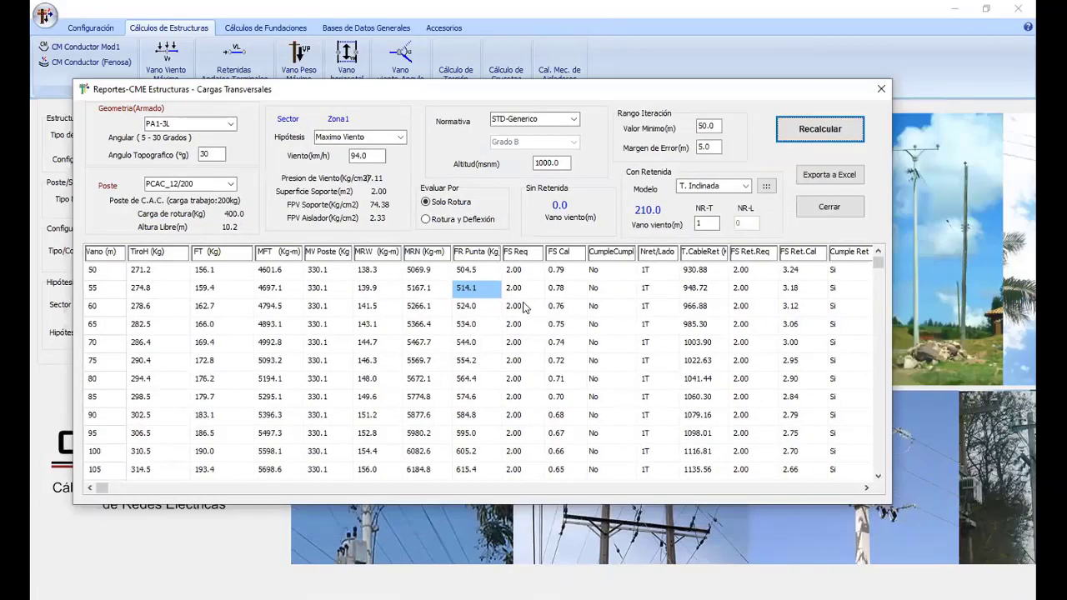
click(512, 306)
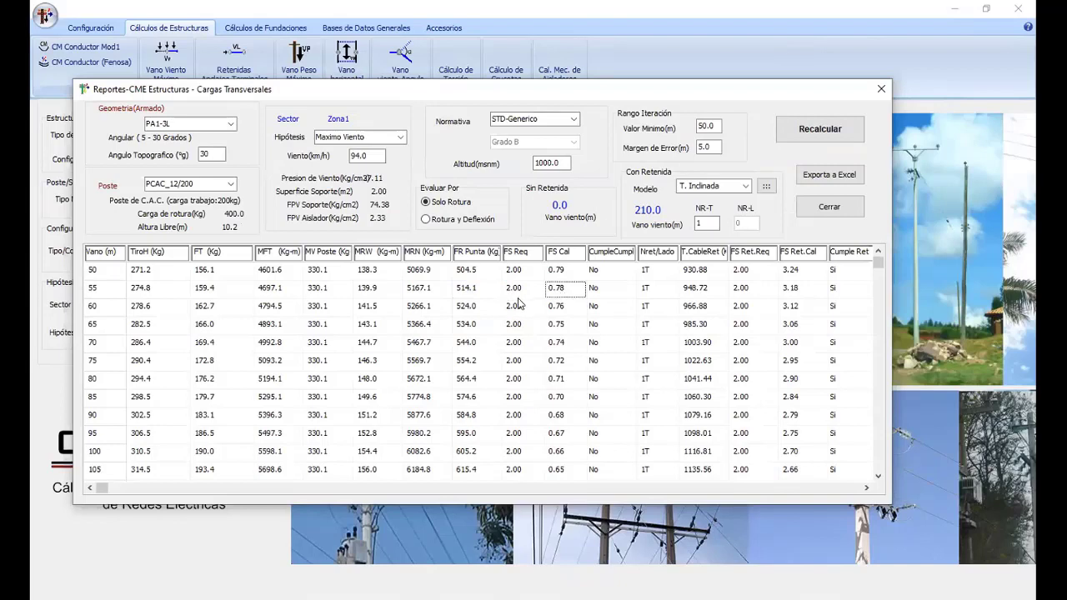
click(523, 327)
key(Right)
click(597, 325)
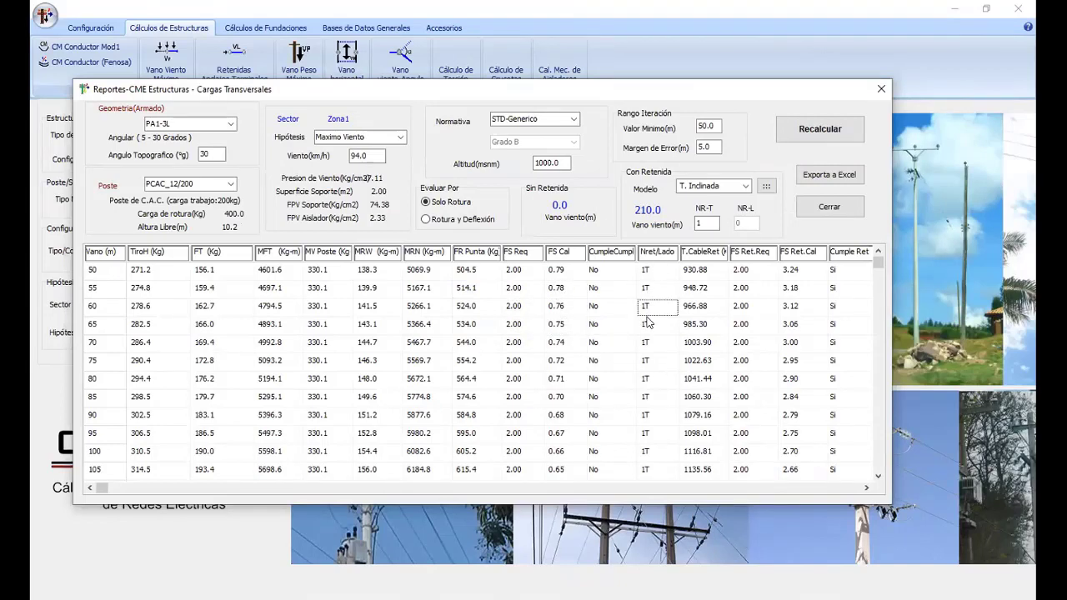
click(647, 323)
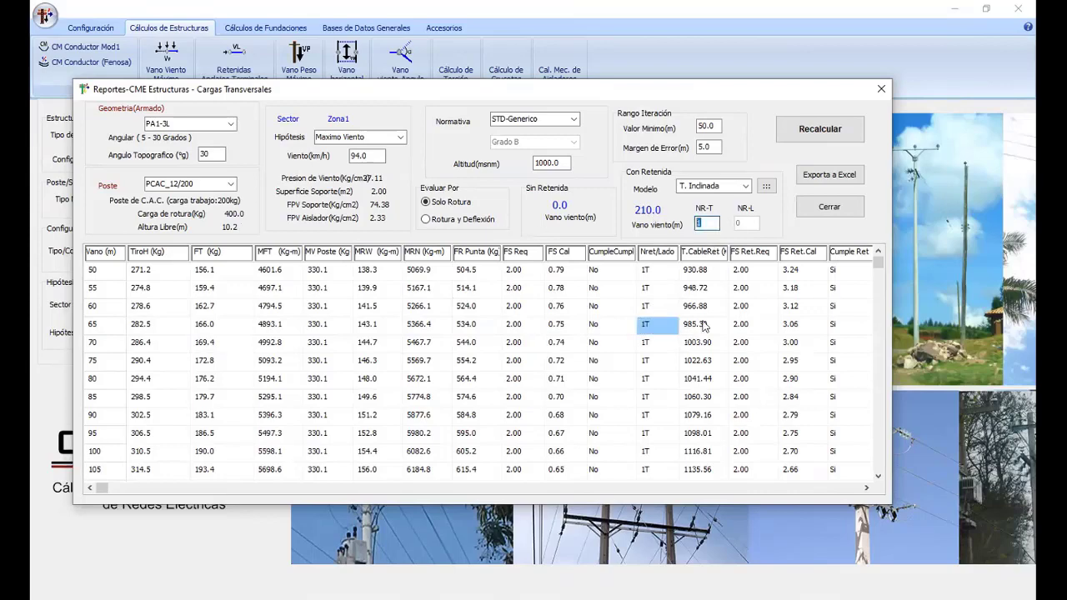
click(712, 292)
drag(736, 279, 735, 279)
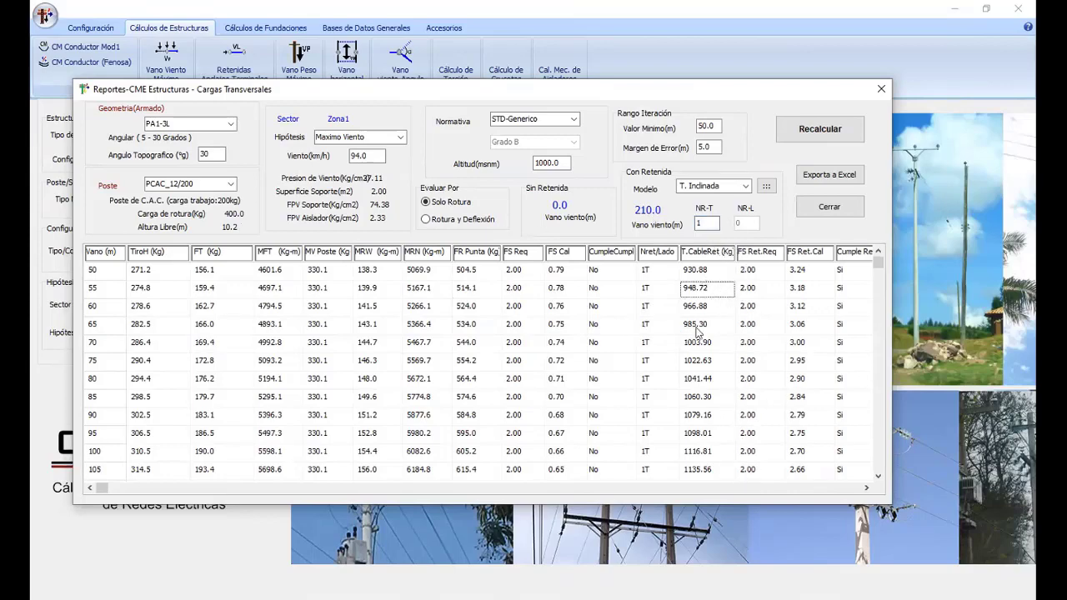
click(702, 315)
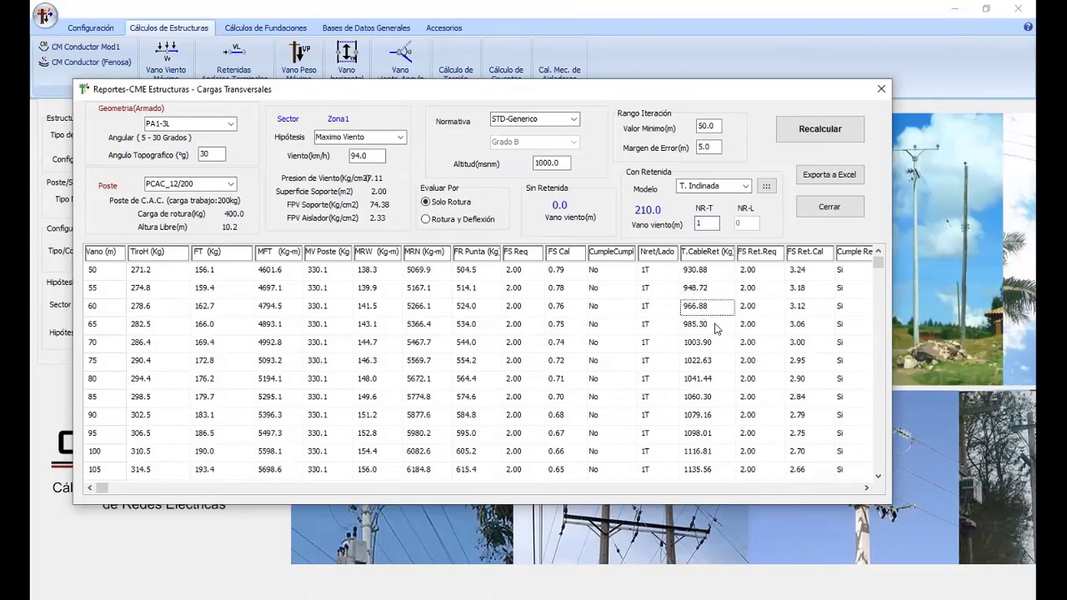
click(751, 310)
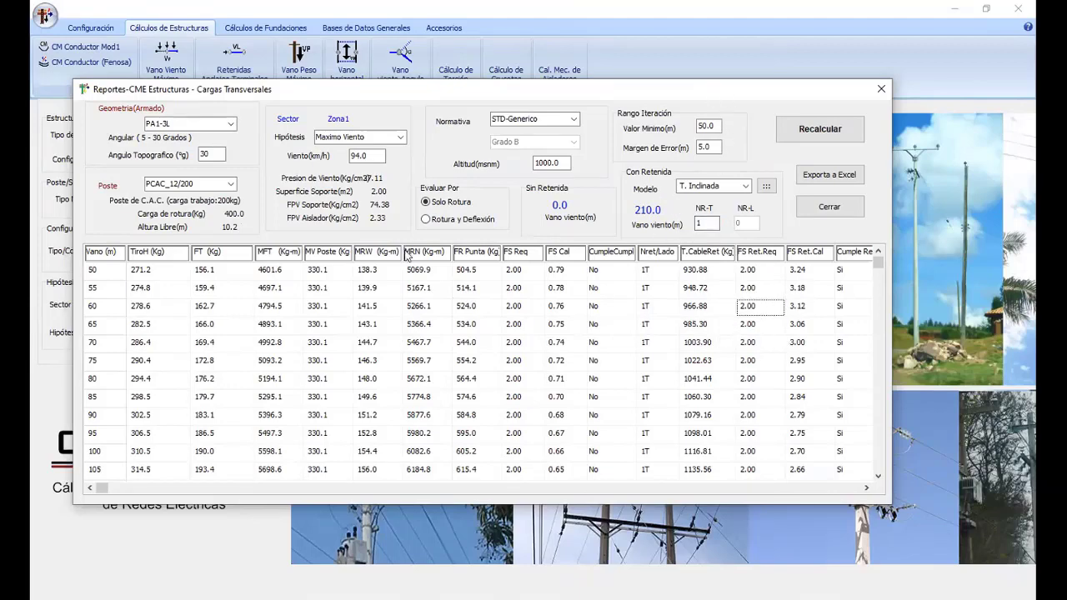
drag(584, 88, 207, 160)
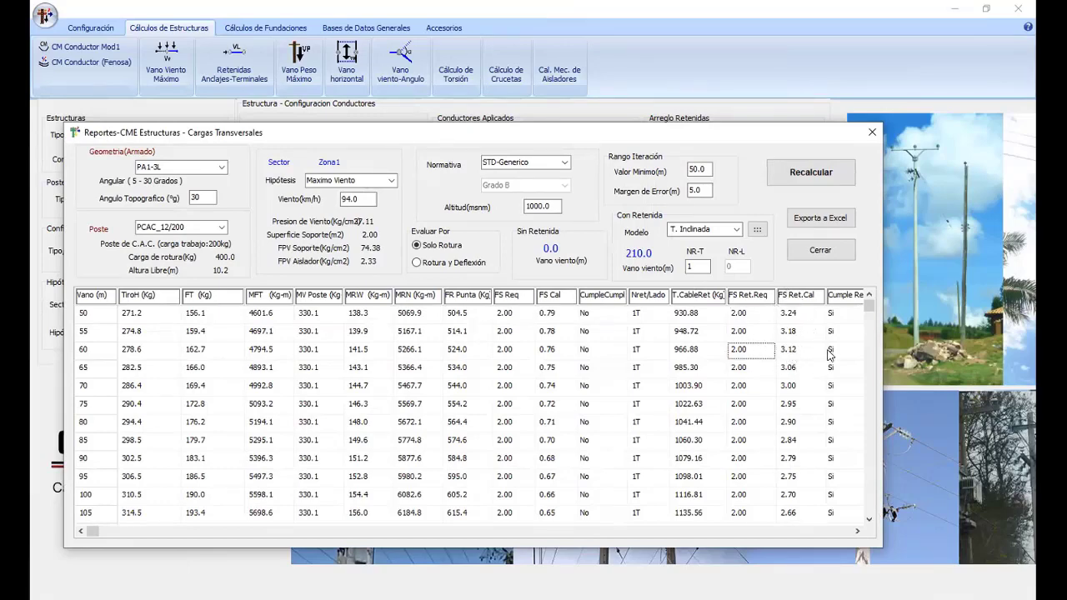
- Review the guy compliance values (Cumple Ret) down to the 210 m span at the end of the results table
key(Right)
key(Down)
key(Down)
key(Down)
key(Down)
key(Down)
key(Down)
key(Down)
key(Down)
key(Down)
key(Down)
key(Down)
key(Down)
key(Down)
key(Down)
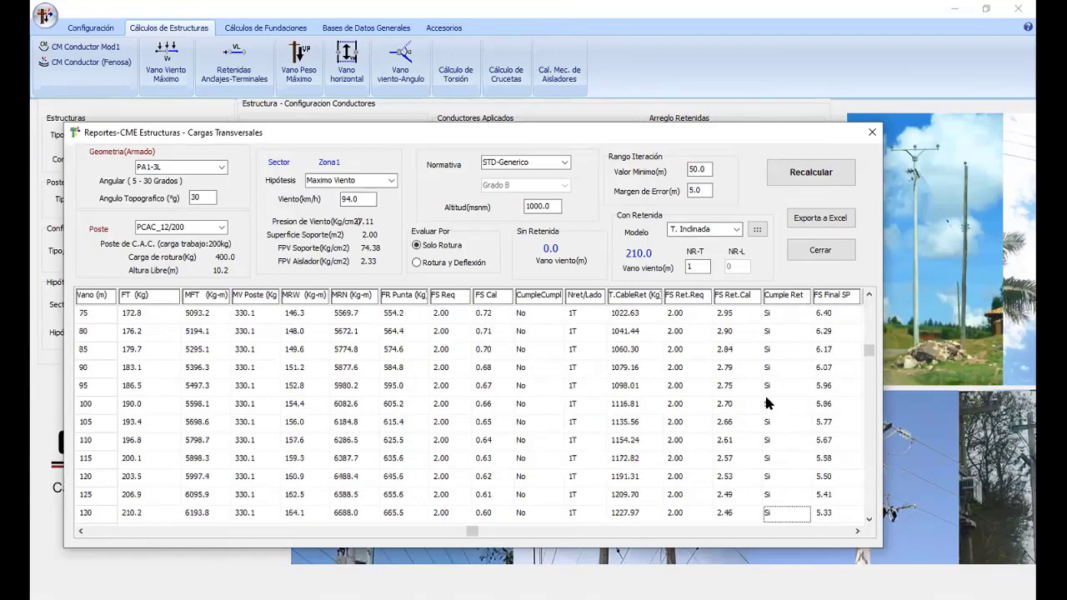
key(Down)
key(Down)
key(Down)
key(Down)
key(Down)
key(Down)
key(Down)
key(Down)
key(Down)
key(Down)
key(Down)
key(Down)
key(Down)
key(Down)
key(Down)
key(Down)
key(Down)
key(Down)
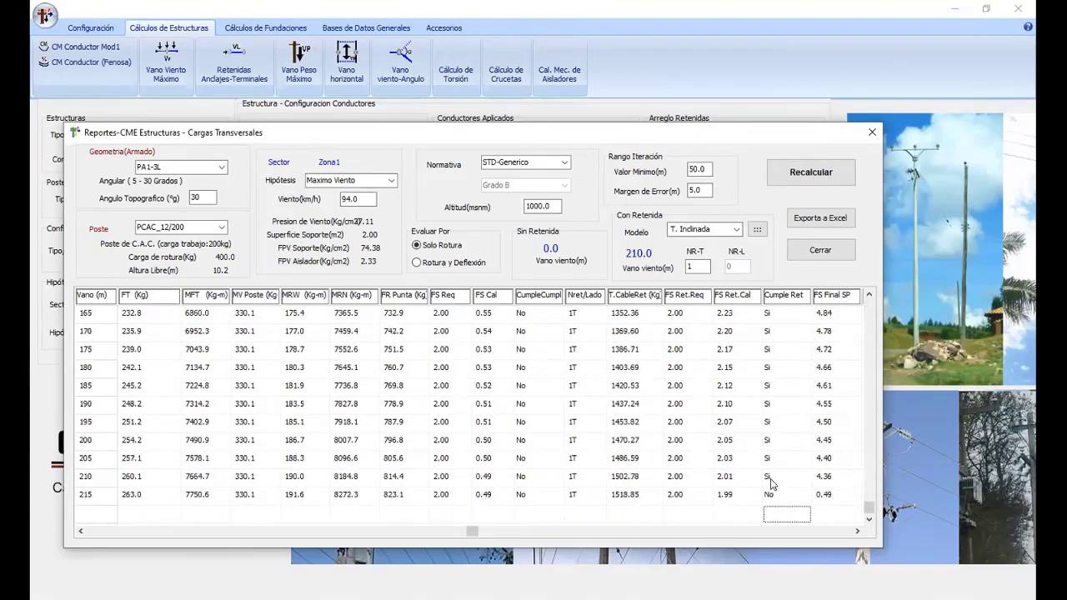
click(770, 479)
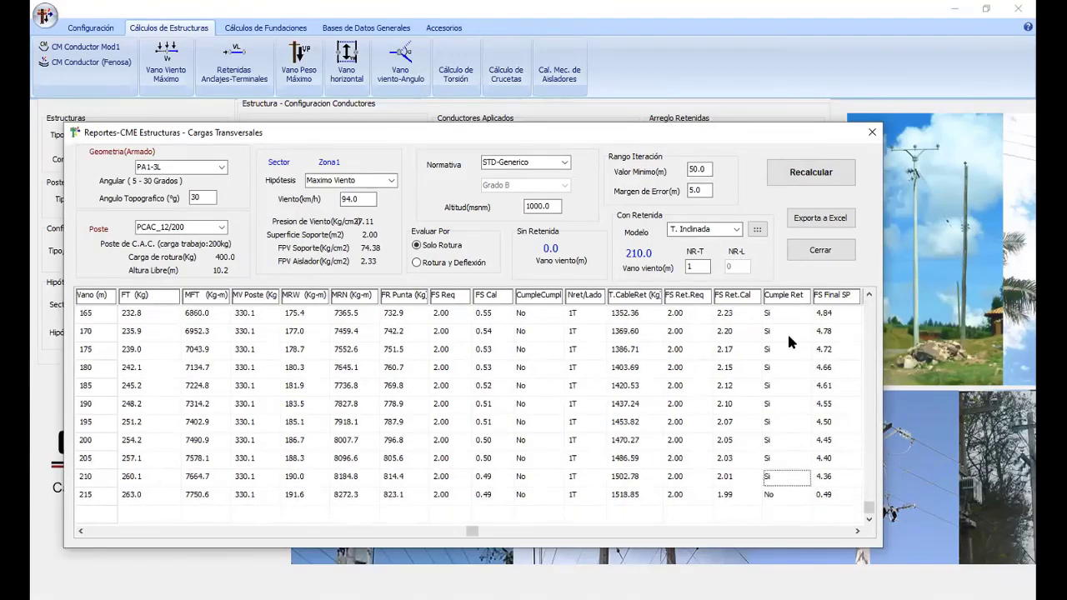
- Review the 205 m span's results from the pole compliance value back to the conductor tension (TiroH)
click(526, 458)
key(Left)
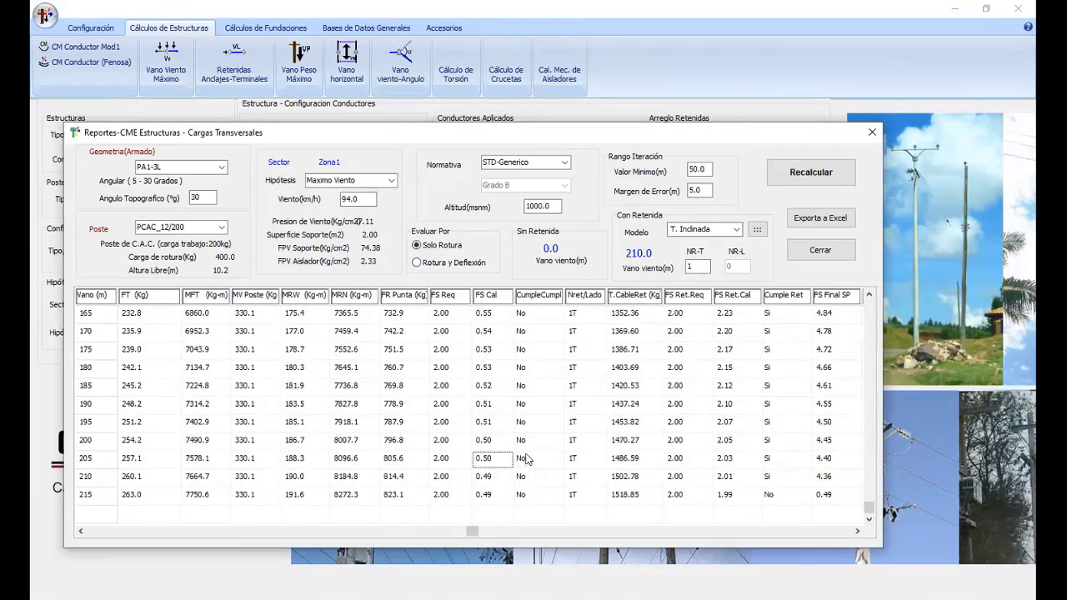
key(Left)
key(Left)
key(Left)
key(Left)
key(Left)
key(Left)
key(Left)
key(Left)
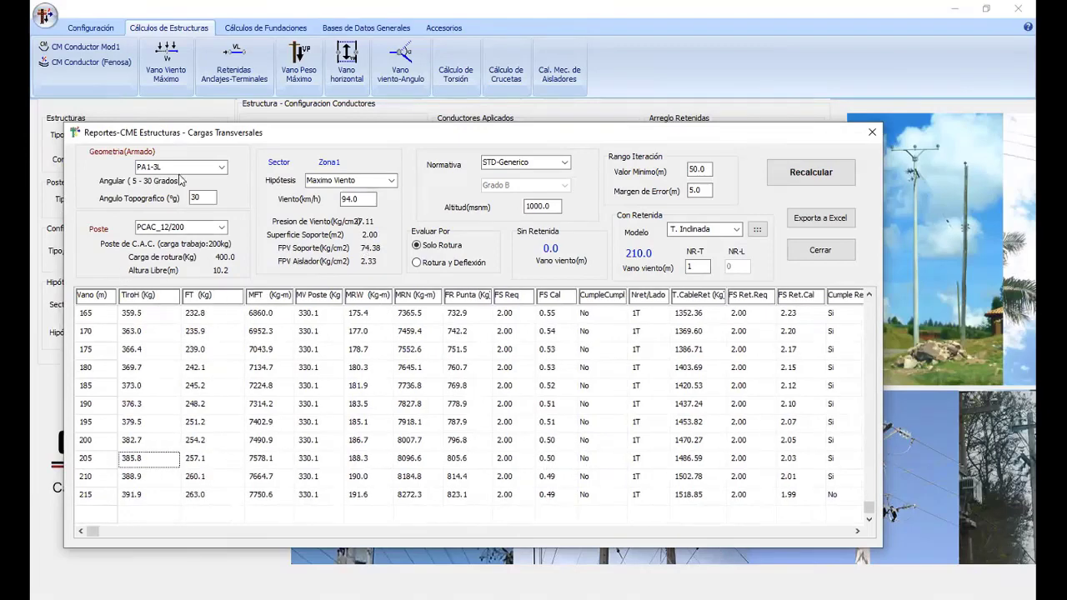
- Change the structure geometry to PTH-3 with topographic angle 0 and 0 transverse guys, and recalculate the maximum wind span
click(220, 167)
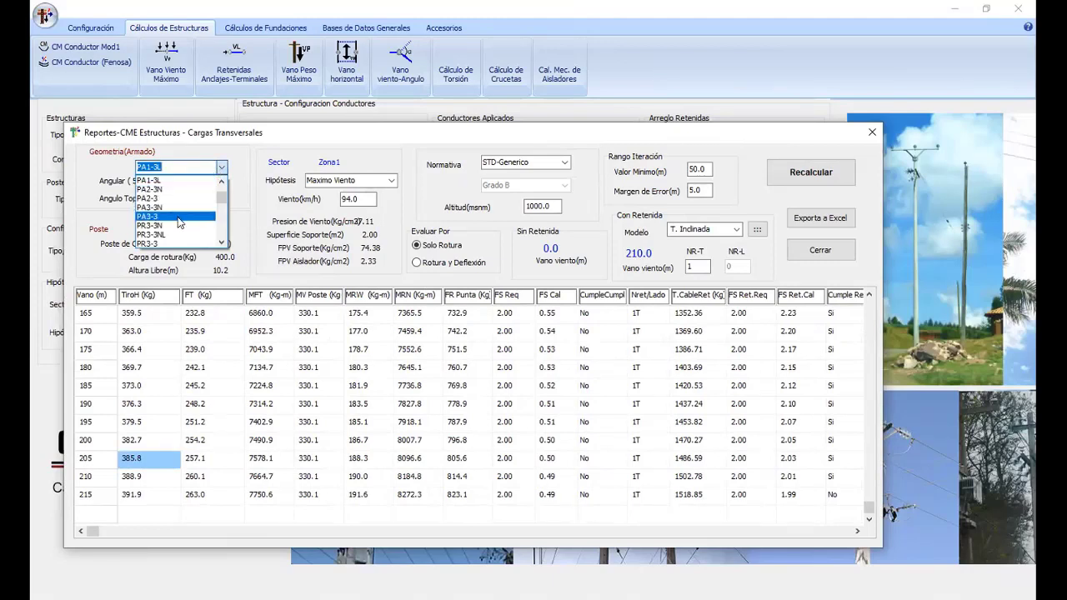
scroll(175, 232, down, 2)
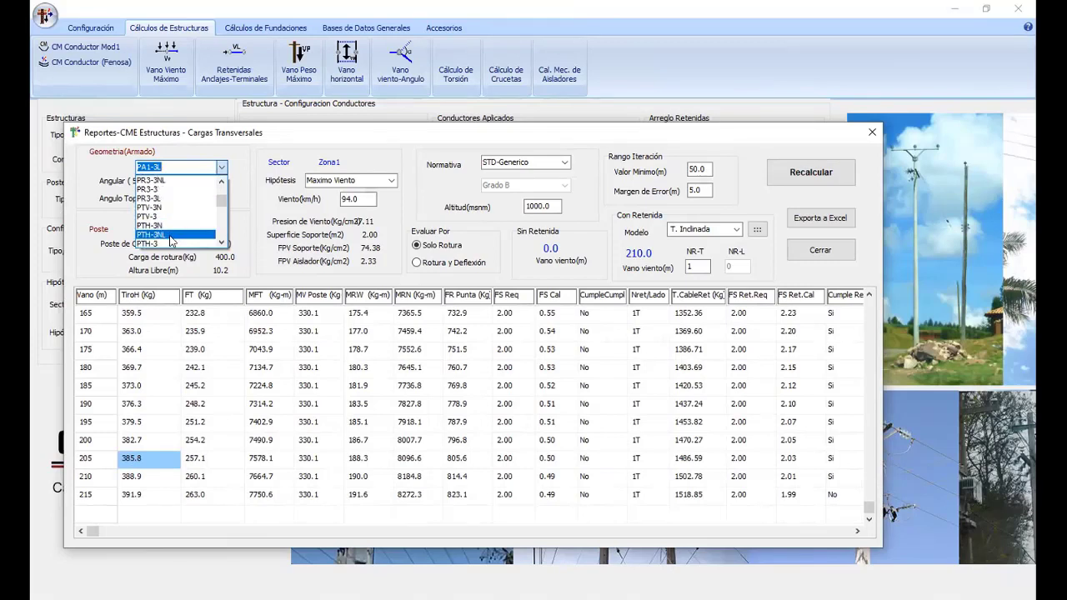
click(170, 243)
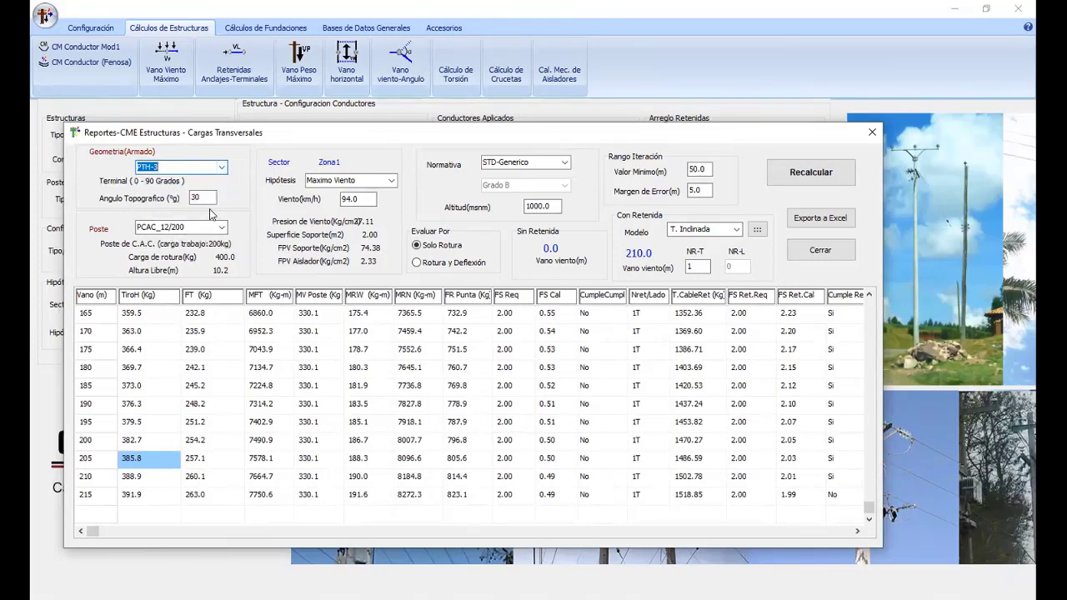
double_click(200, 198)
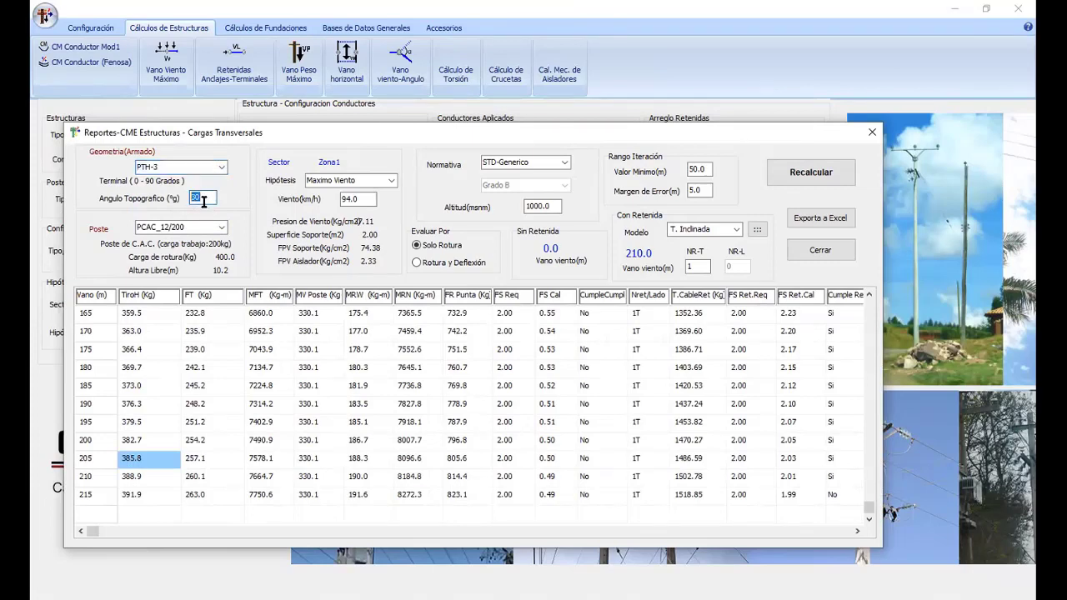
text(0)
double_click(698, 266)
text(0)
click(814, 183)
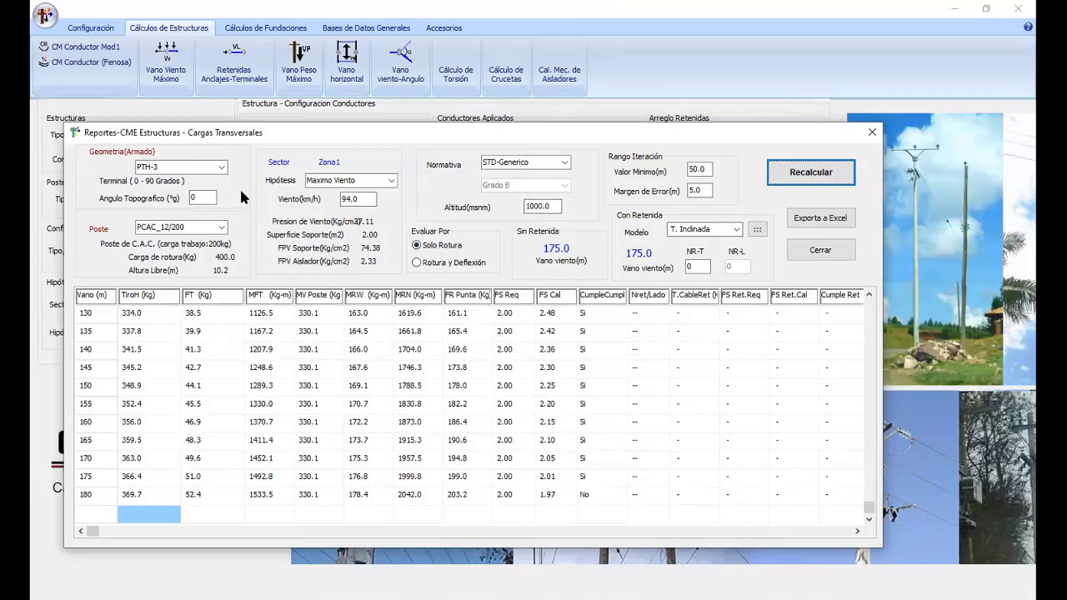
- Change the structure geometry to PA3-3 and recalculate its maximum wind span without guying
click(221, 170)
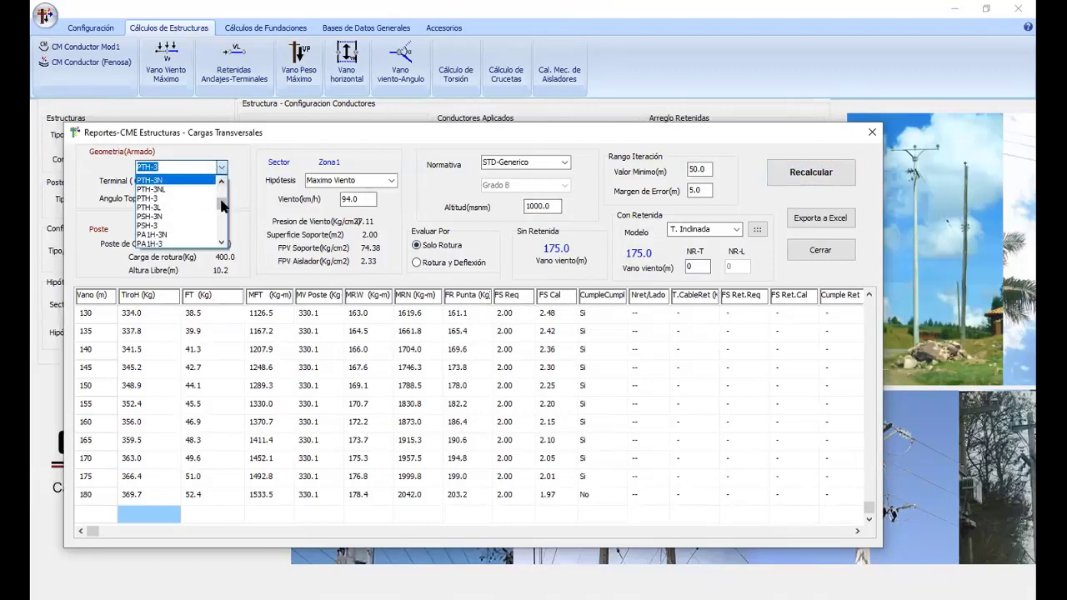
drag(221, 194, 168, 198)
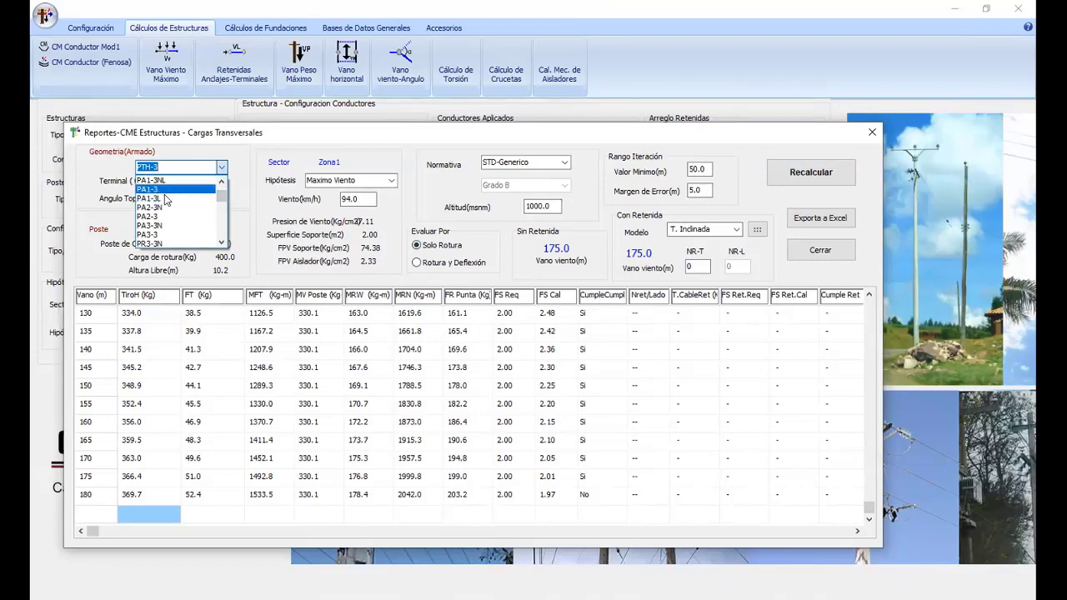
click(164, 235)
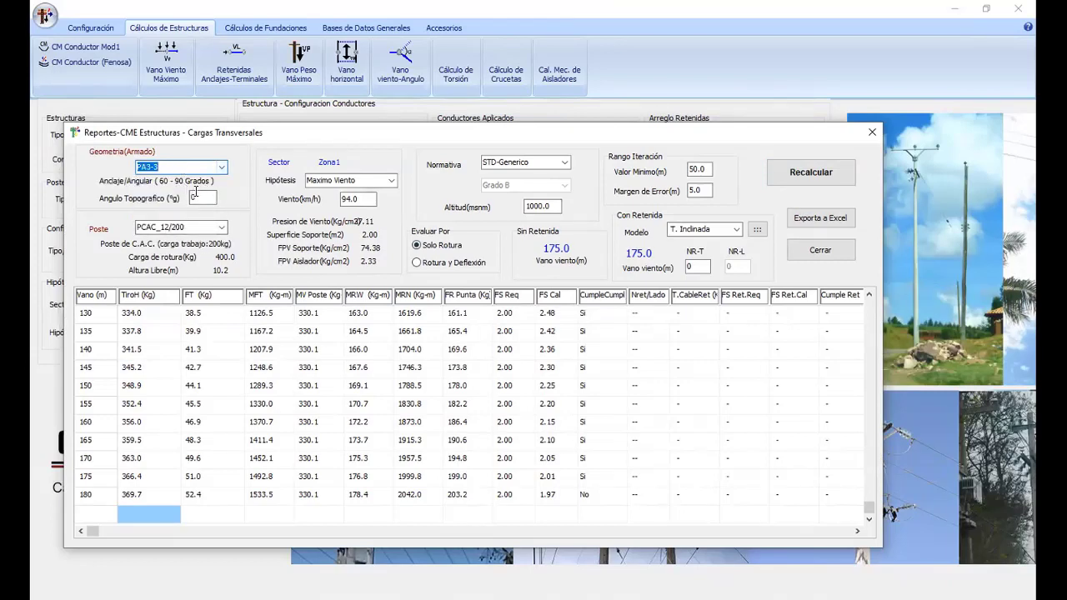
click(769, 177)
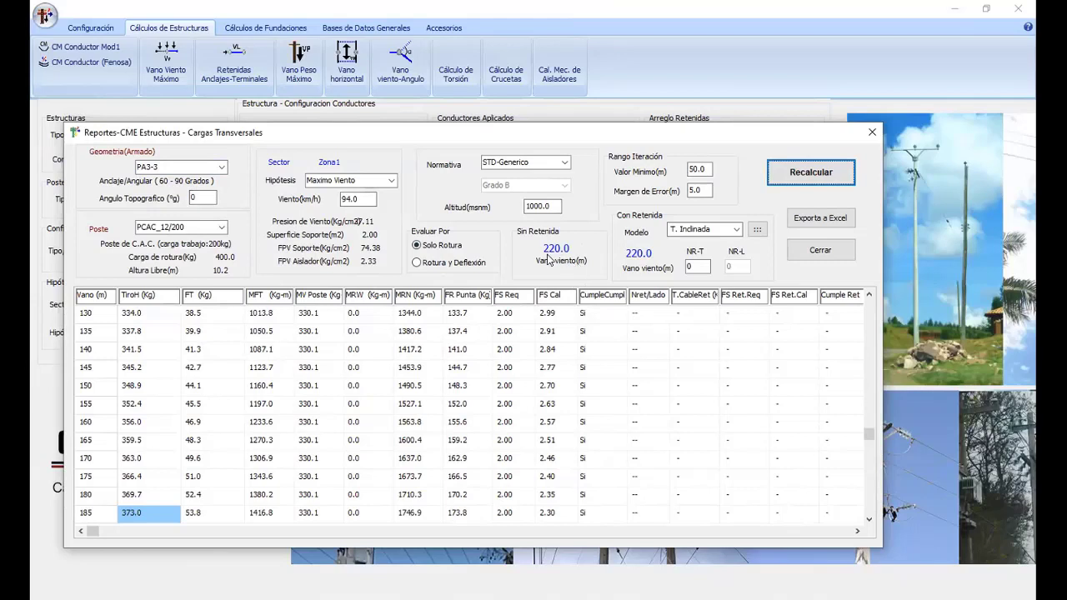
- Set the PA3-3 structure's topographic angle to 60 degrees and recalculate its maximum wind span
click(159, 166)
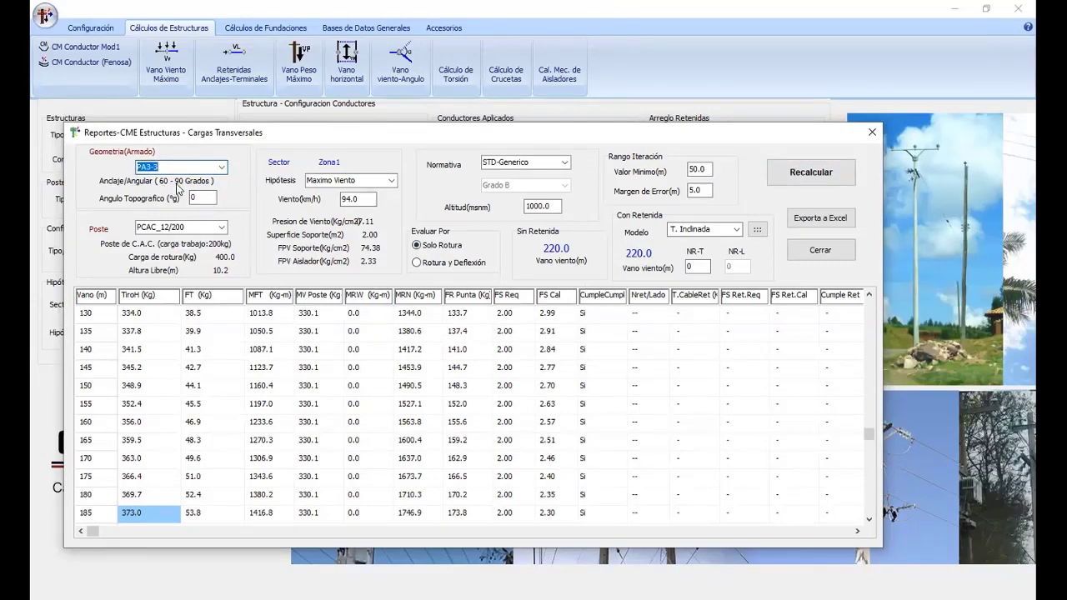
double_click(199, 197)
text(60)
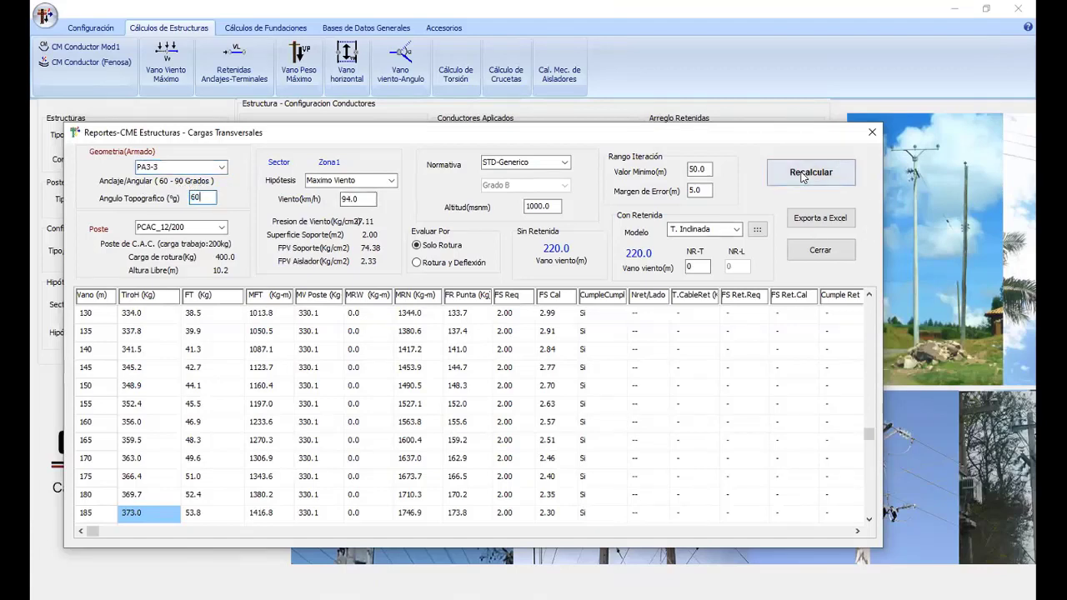
click(803, 175)
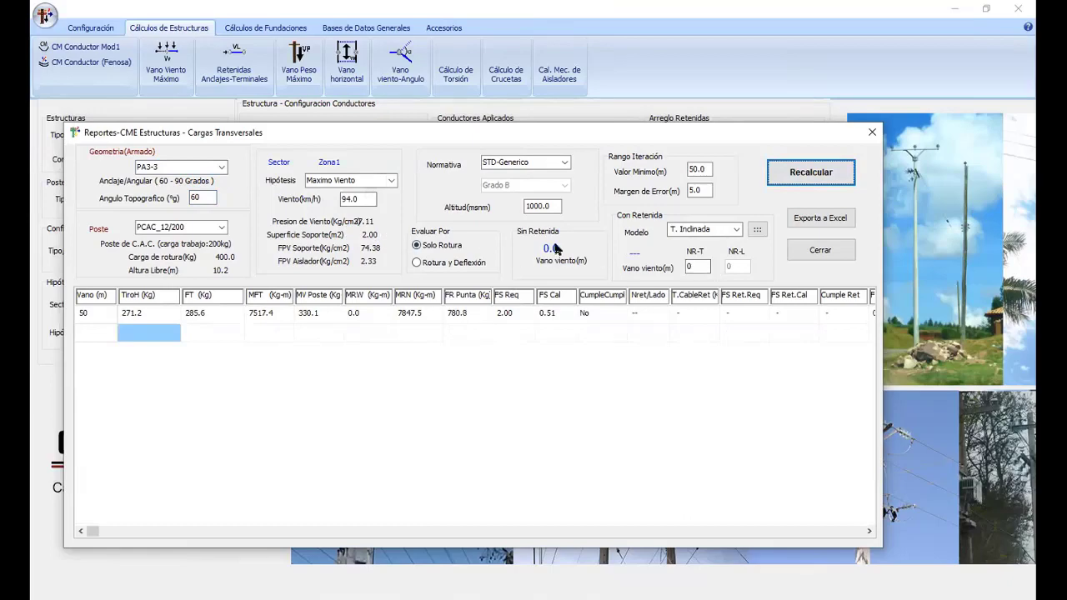
- Open the guy parameters of the PA3-3 structure and set the guy arrangement to Longitudinal en Angulo
click(700, 263)
drag(350, 142, 30, 146)
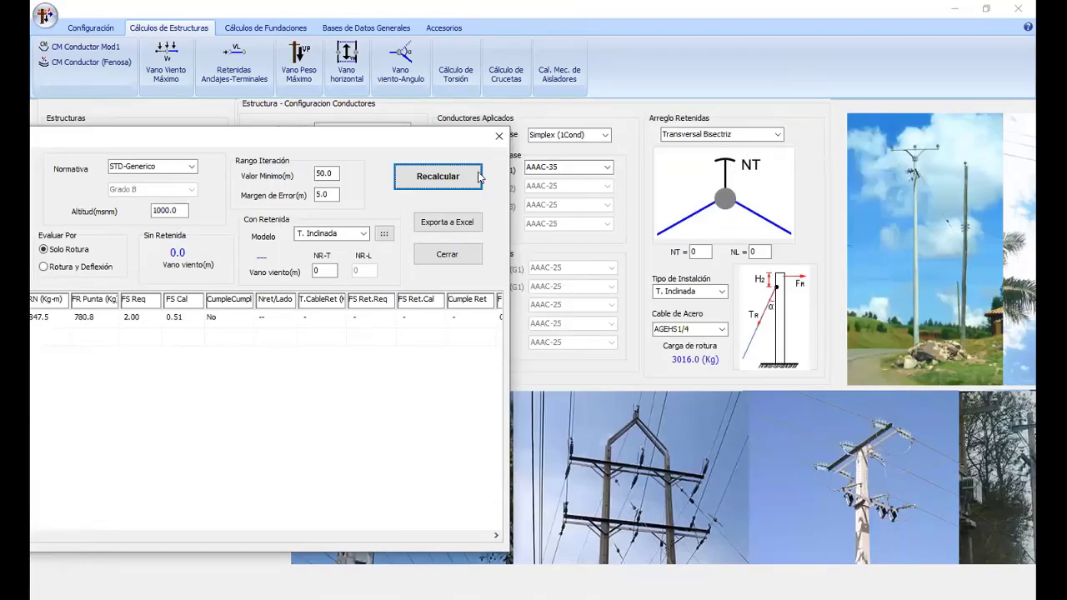
click(688, 219)
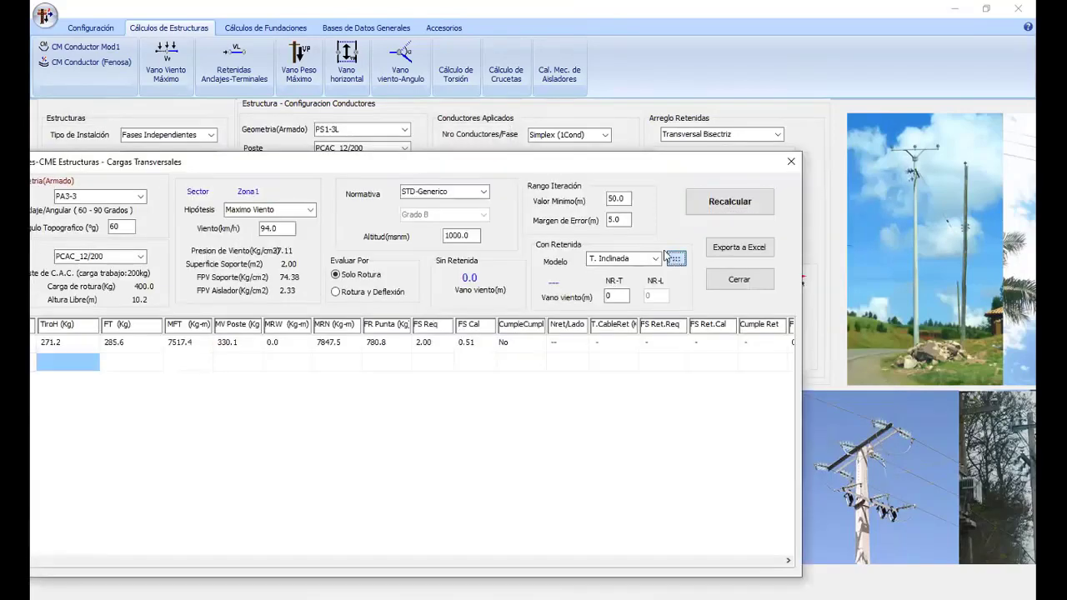
click(560, 122)
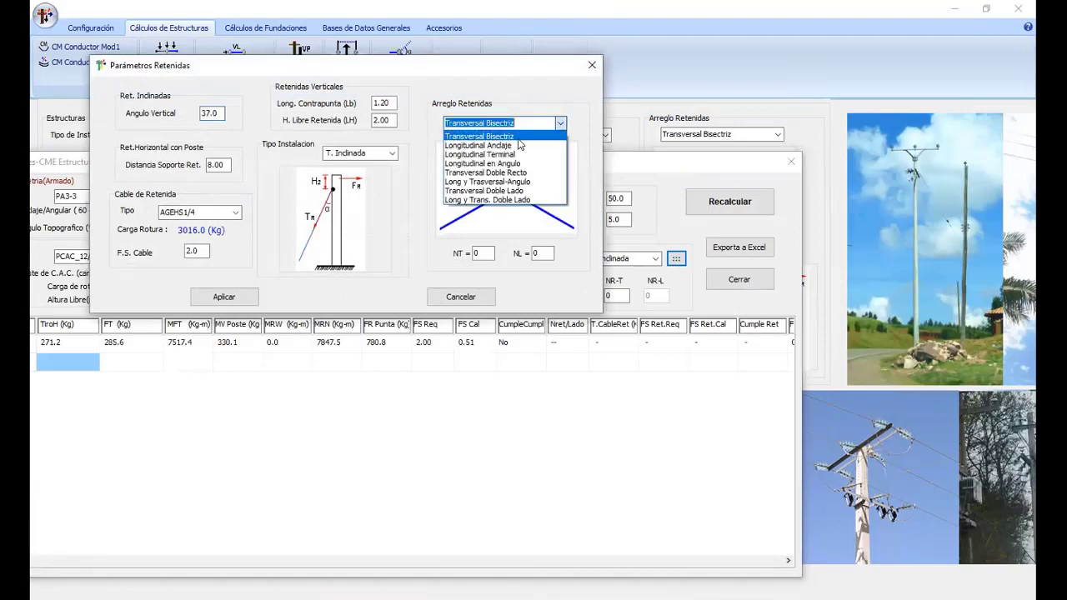
click(520, 181)
click(560, 123)
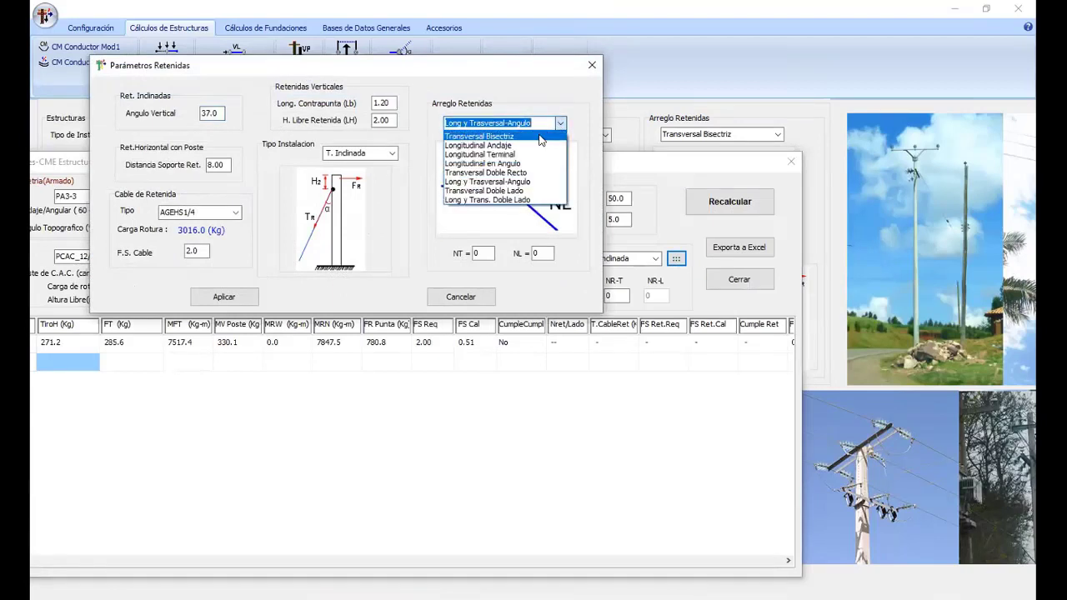
click(511, 163)
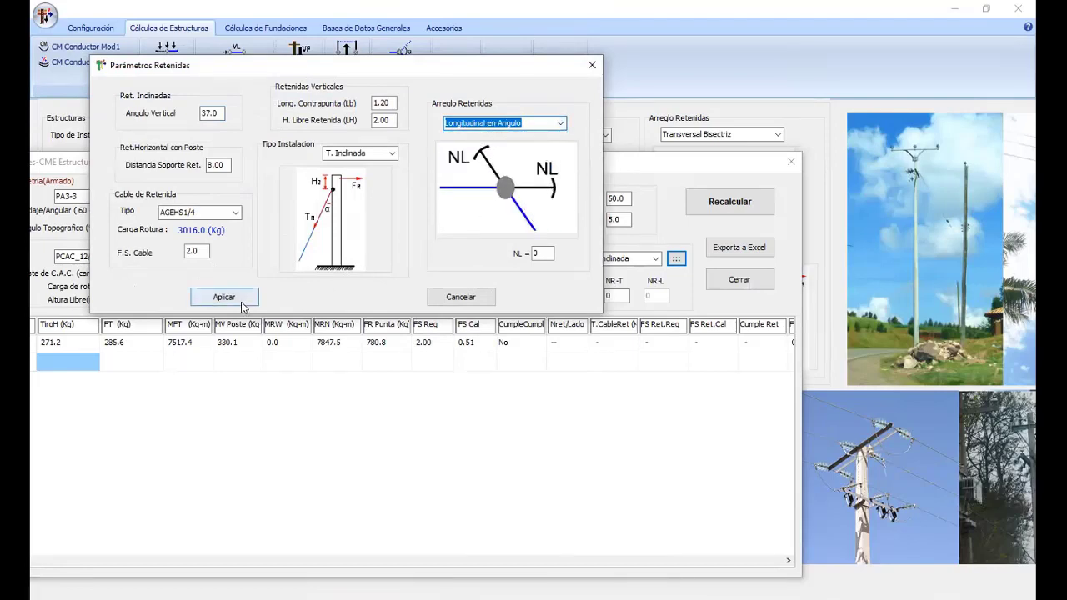
- Compare the guy arrangement diagrams for Transversal Bisectriz, Longitudinal Anclaje, Longitudinal Terminal, Transversal Doble Recto and Transversal Doble Lado
click(561, 124)
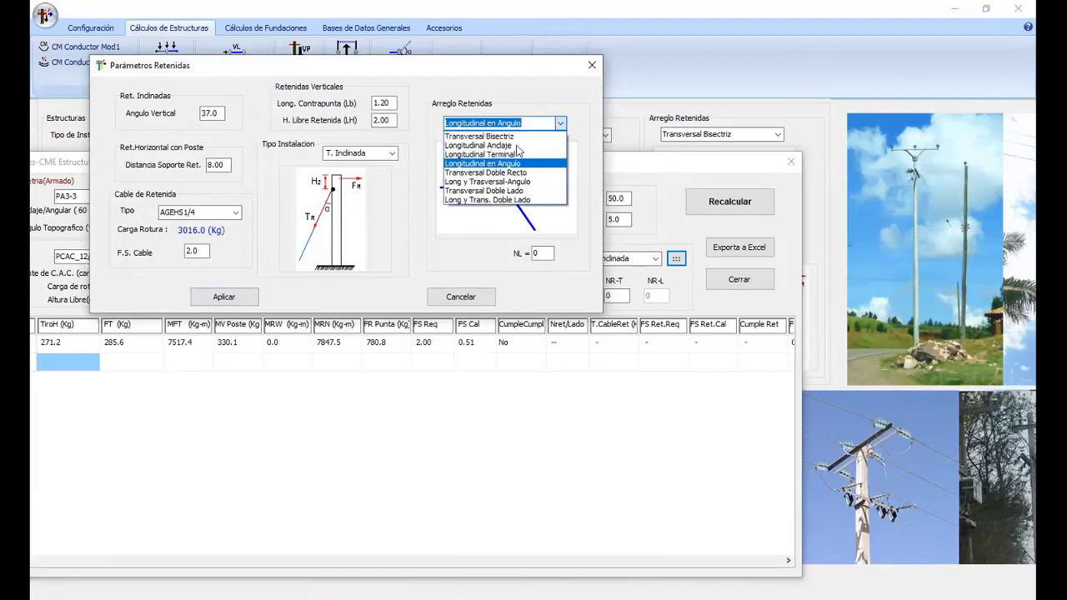
click(509, 135)
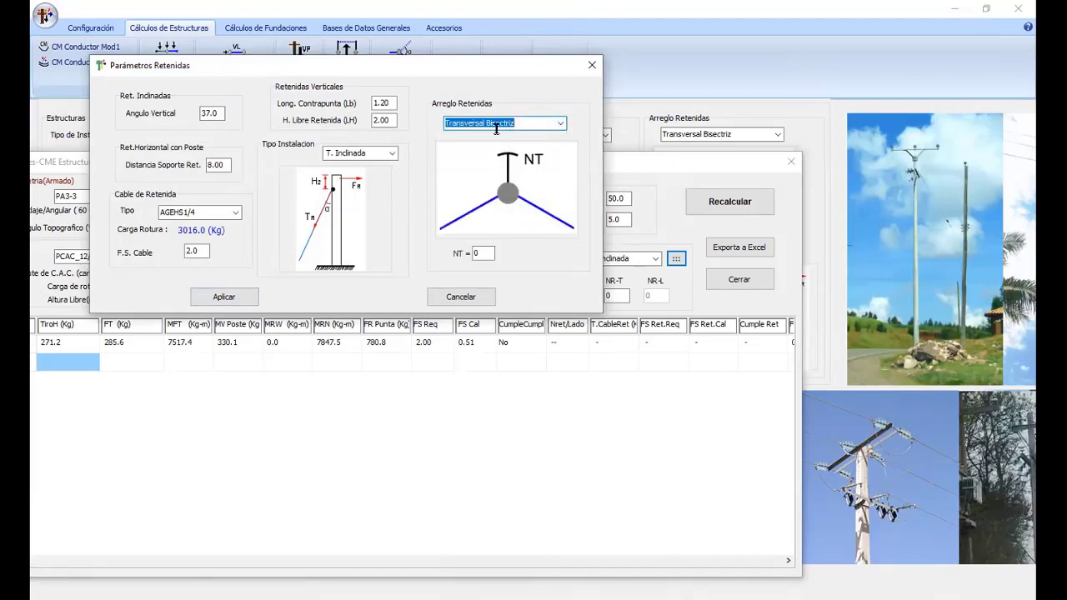
click(560, 123)
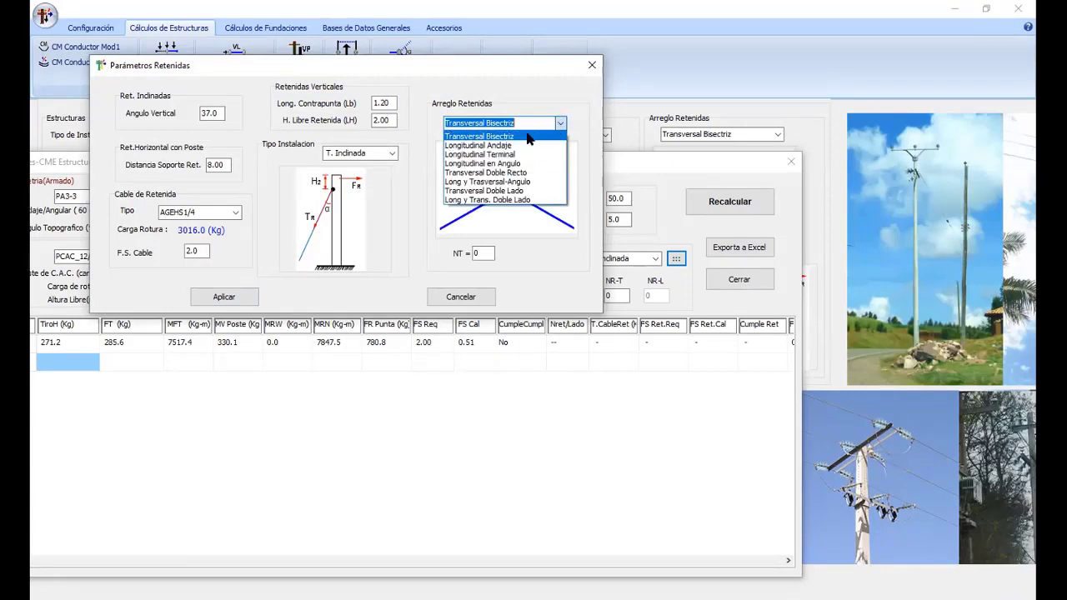
click(515, 144)
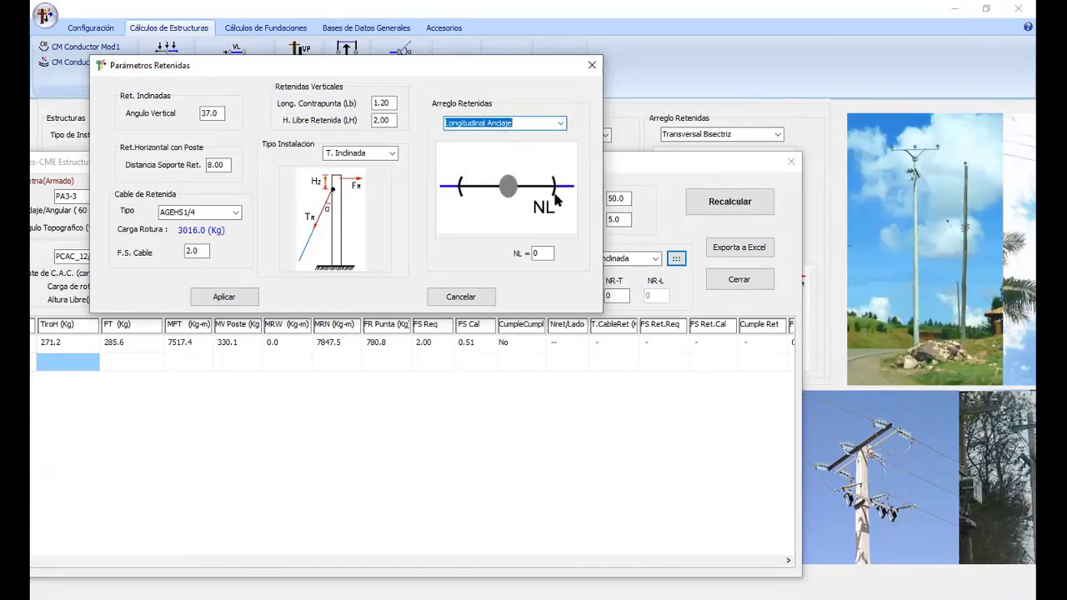
click(562, 124)
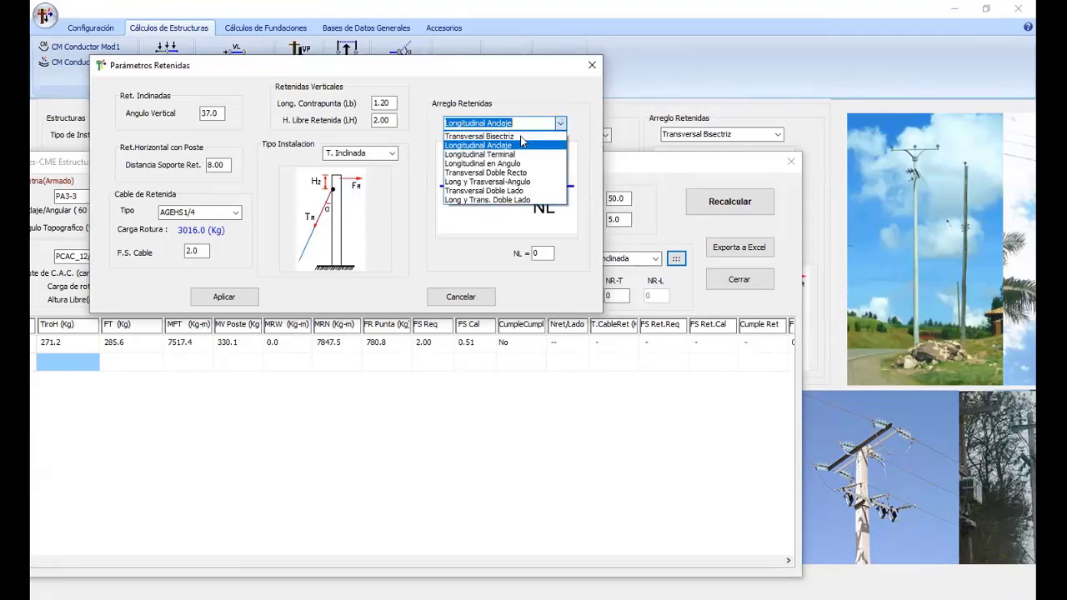
click(510, 156)
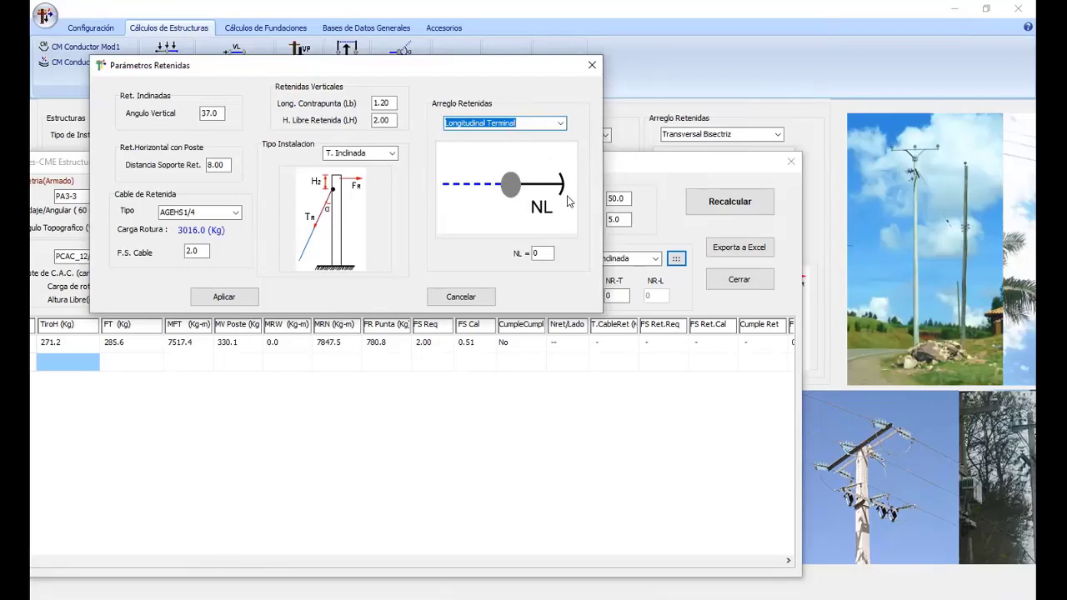
click(562, 124)
click(510, 165)
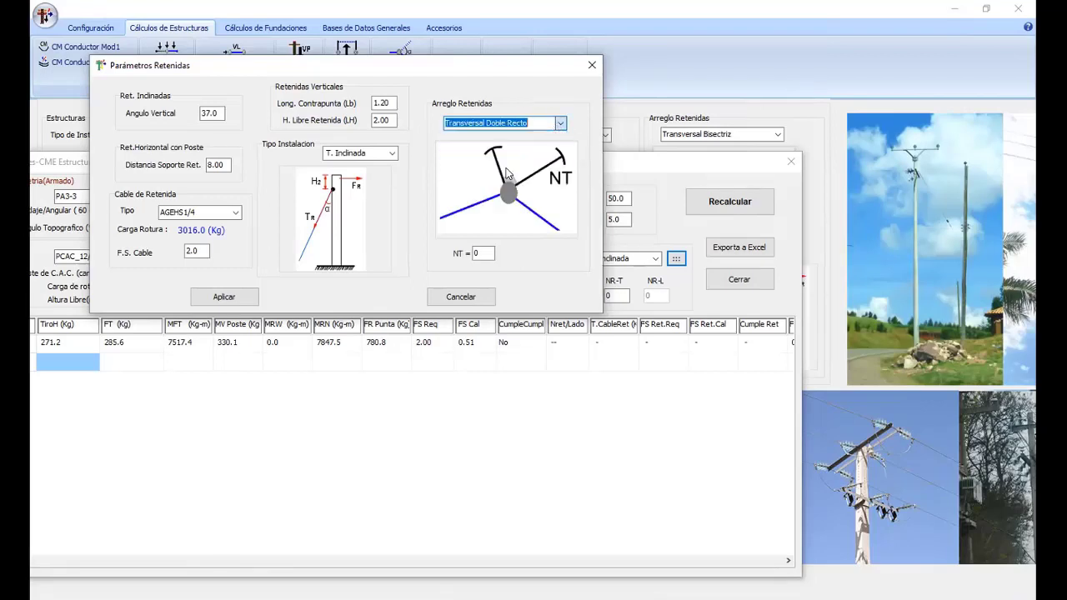
click(563, 125)
click(504, 174)
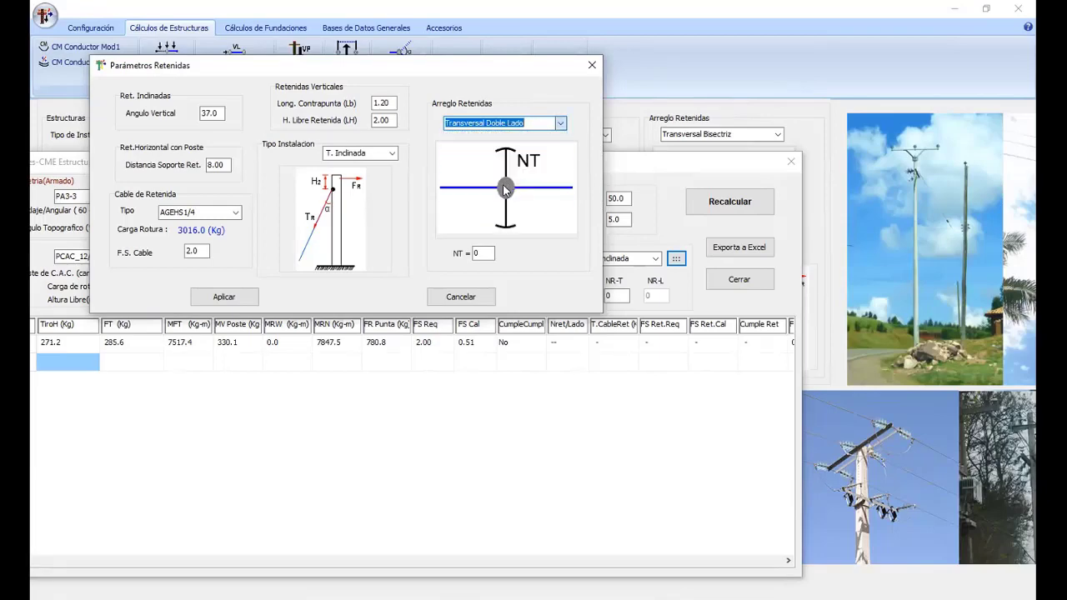
- Apply the Longitudinal en Angulo guy arrangement with 1 longitudinal guy and recalculate the maximum wind span
click(560, 123)
click(520, 166)
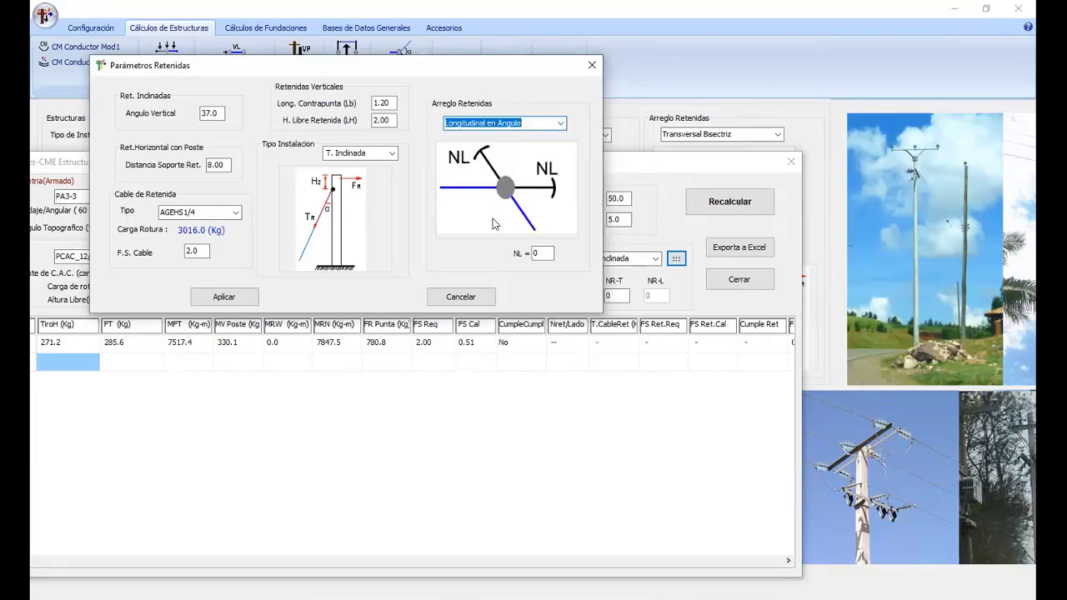
click(224, 298)
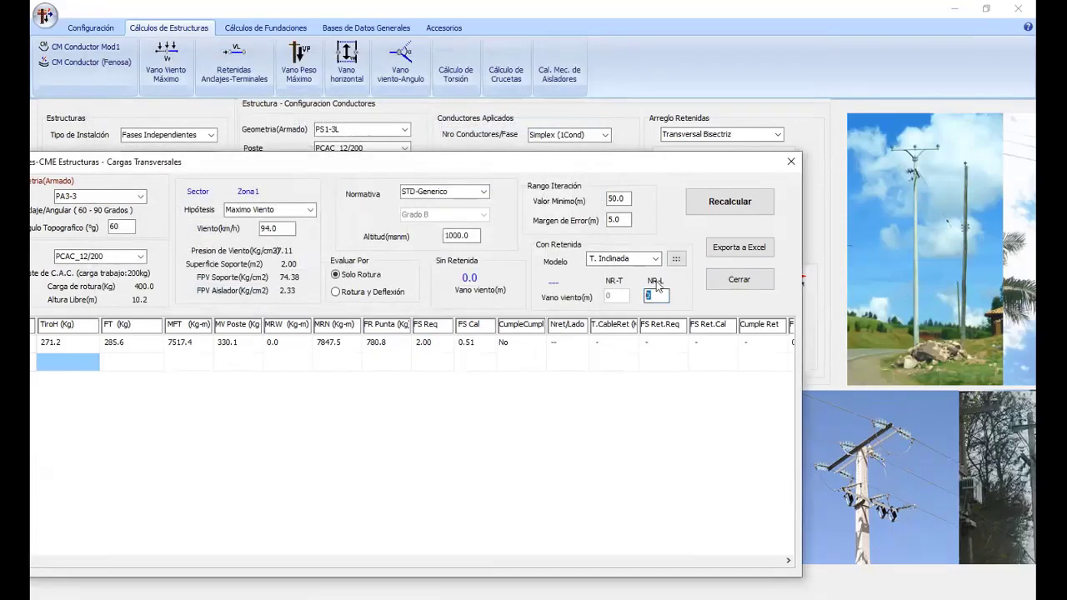
text(1)
click(727, 202)
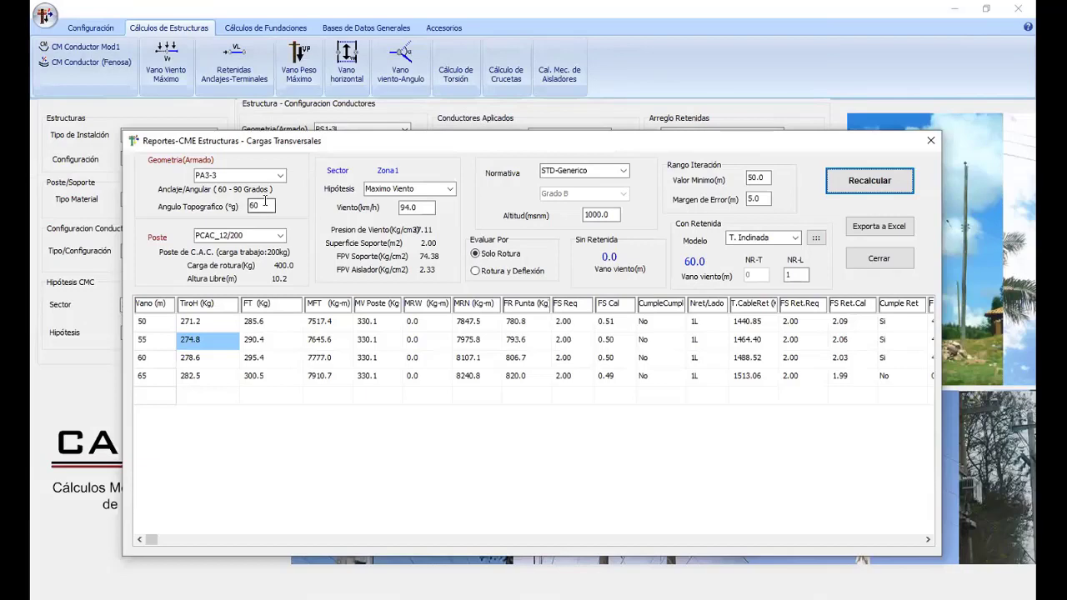
- Set the number of longitudinal guys to 2 and recalculate the maximum wind span
double_click(796, 275)
text(2)
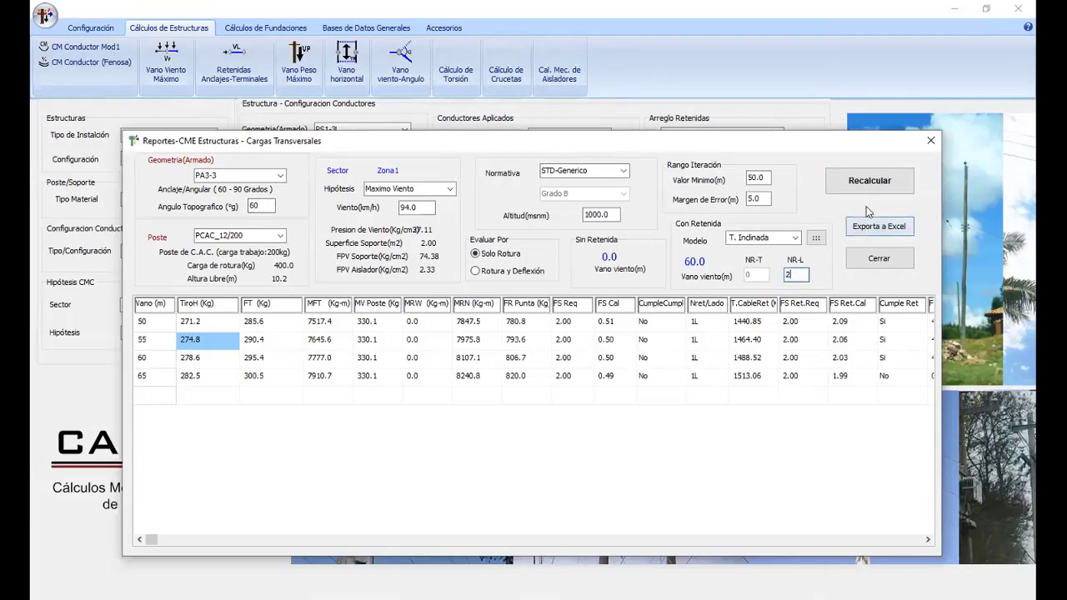
click(870, 181)
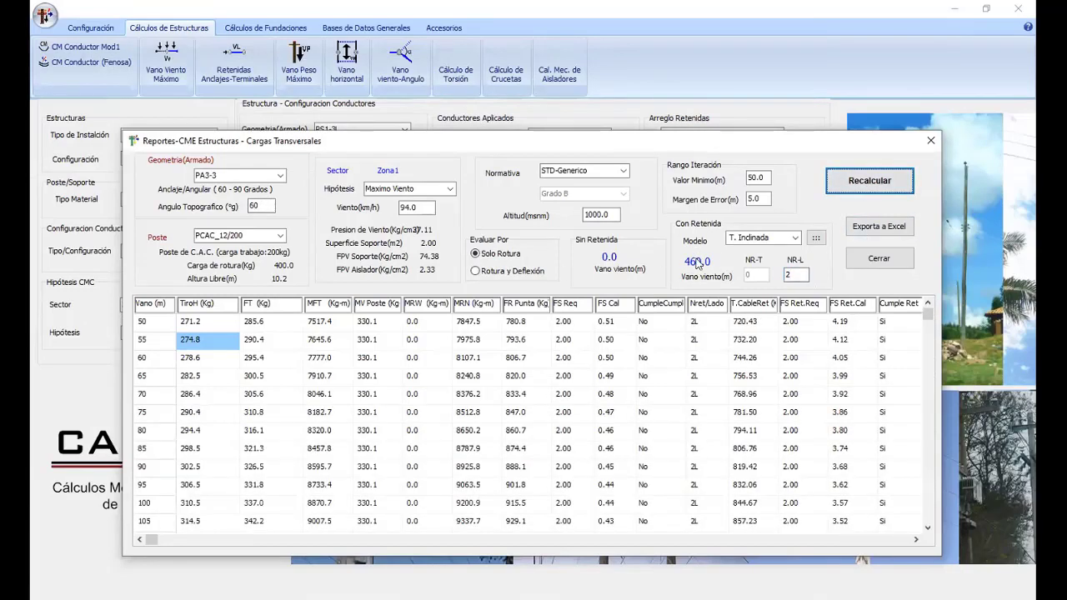
- Set the PA3-3 structure's topographic angle to 90 degrees and recalculate its guyed maximum wind span
double_click(261, 206)
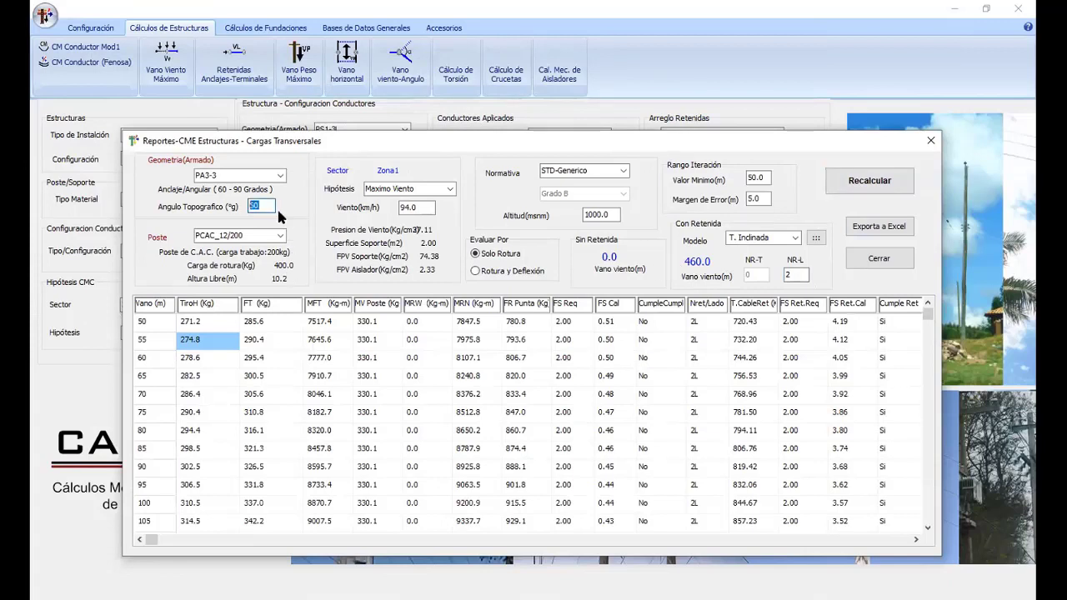
text(90)
click(870, 180)
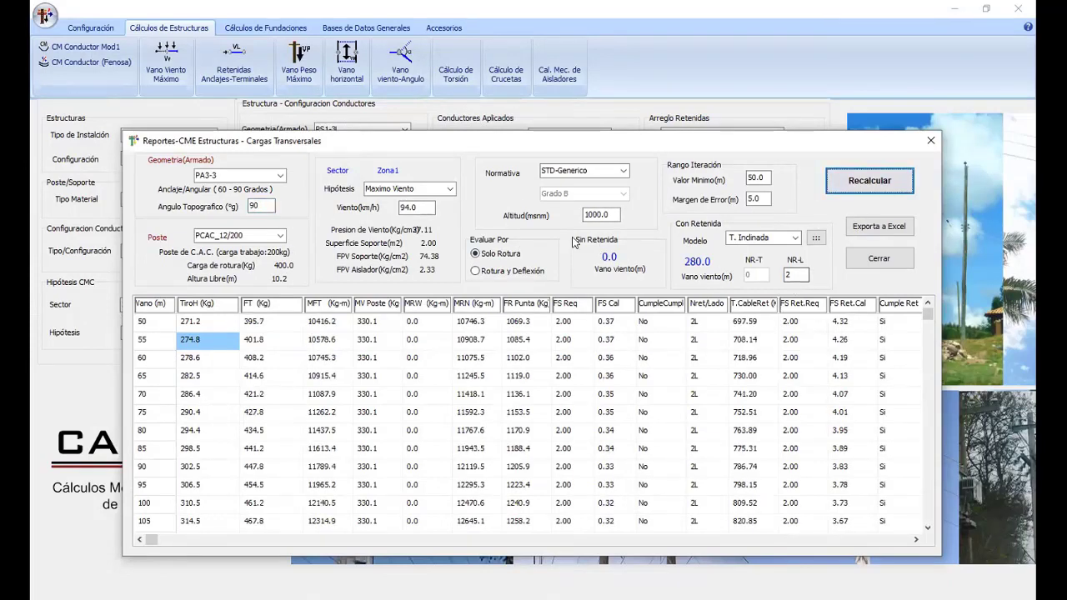
double_click(260, 206)
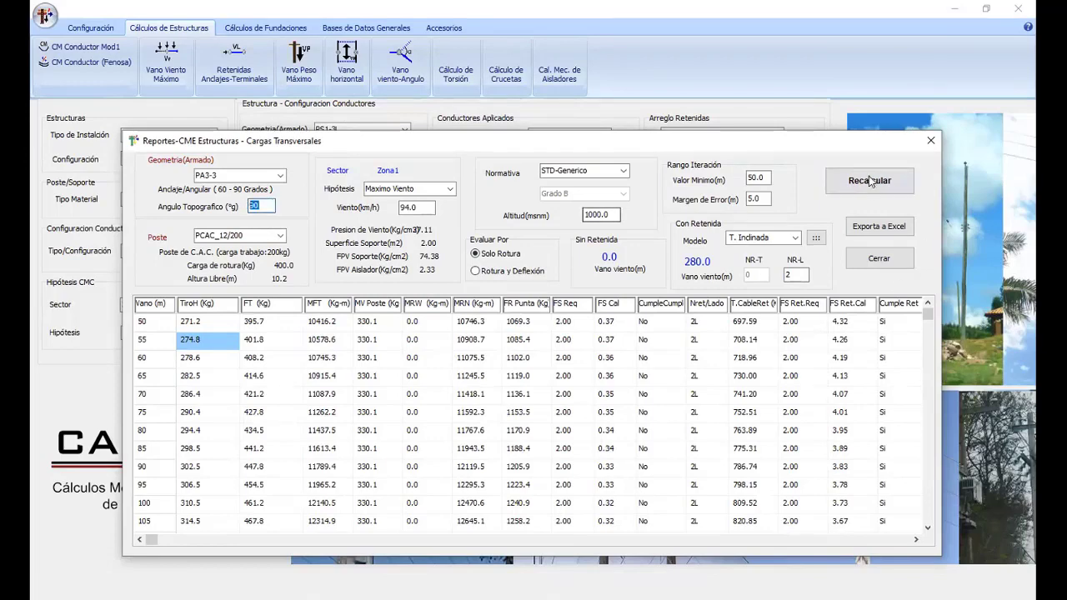
double_click(797, 275)
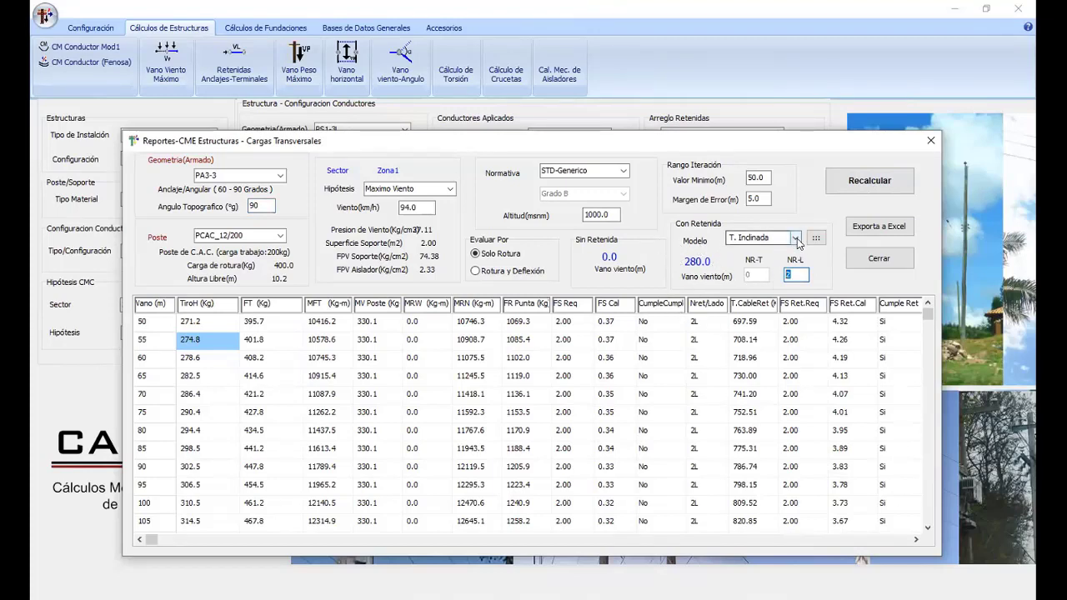
- Change the guy cable type to AGEHS5/16 in the guy parameters and recalculate the maximum wind span
drag(480, 140, 15, 109)
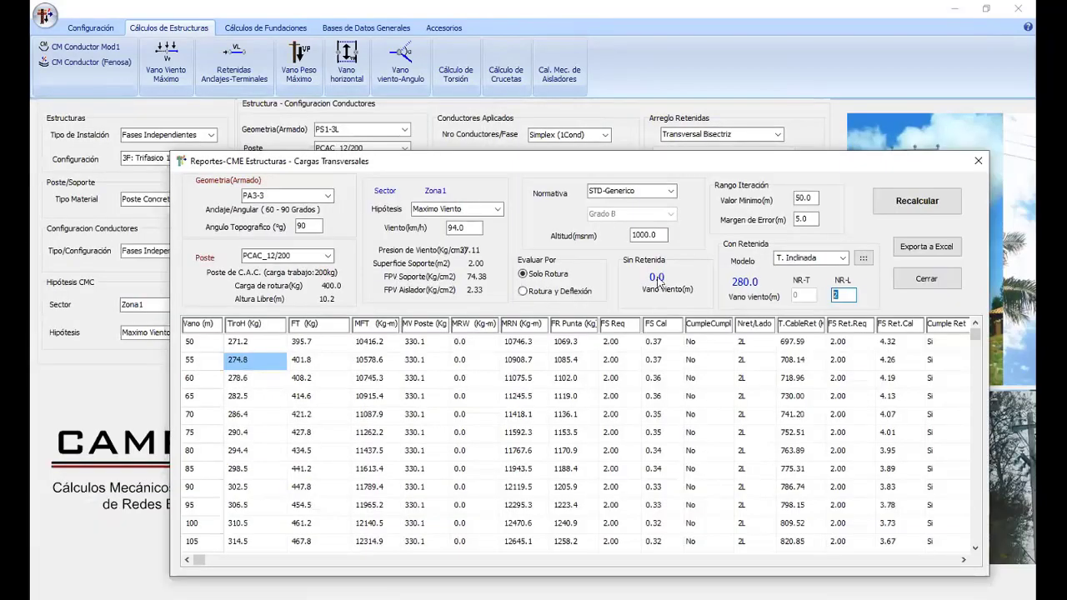
click(863, 257)
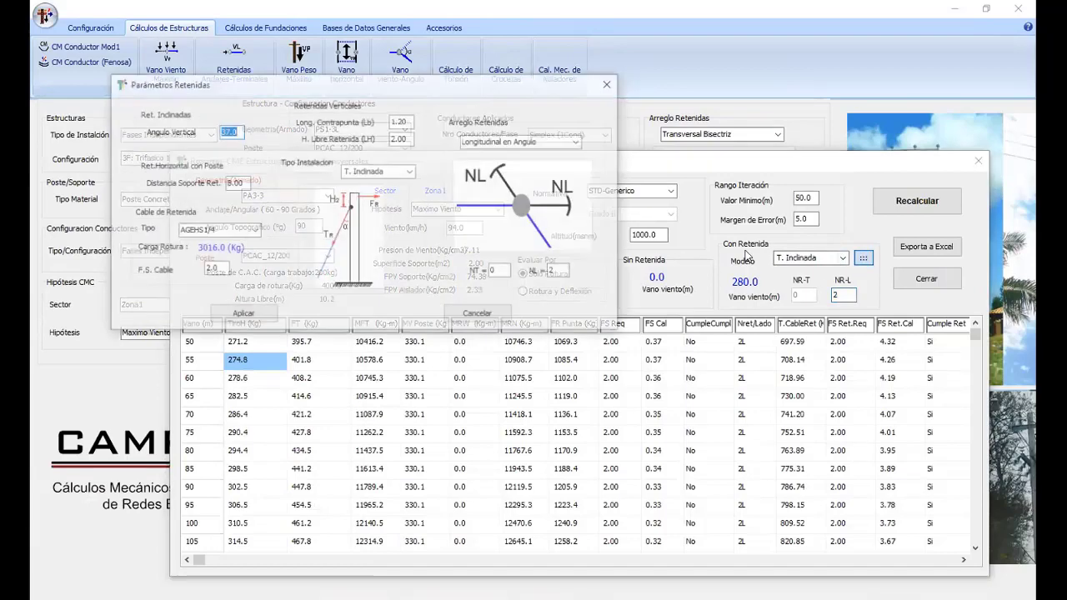
click(253, 233)
click(248, 251)
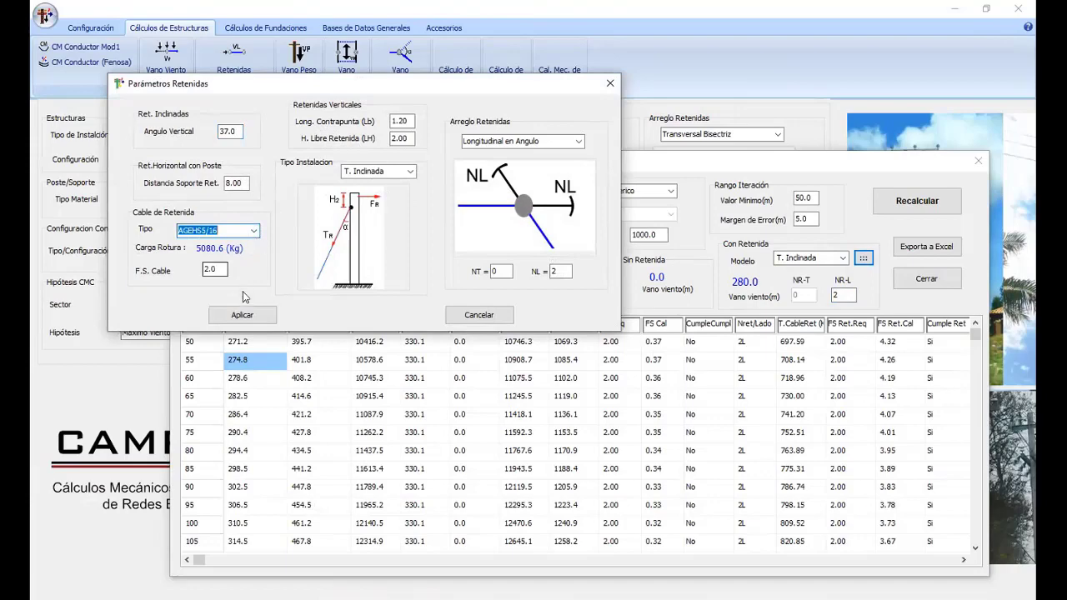
click(244, 315)
click(899, 210)
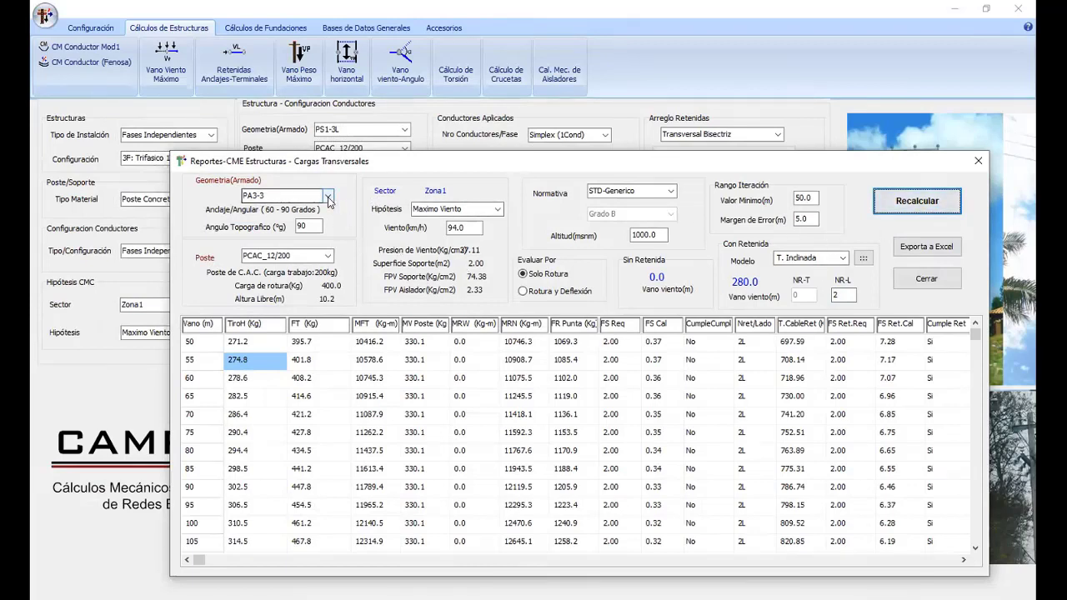
- Change the pole to PCAC_12/300 and recalculate the maximum wind span of the guyed PA3-3 structure
click(328, 257)
click(297, 278)
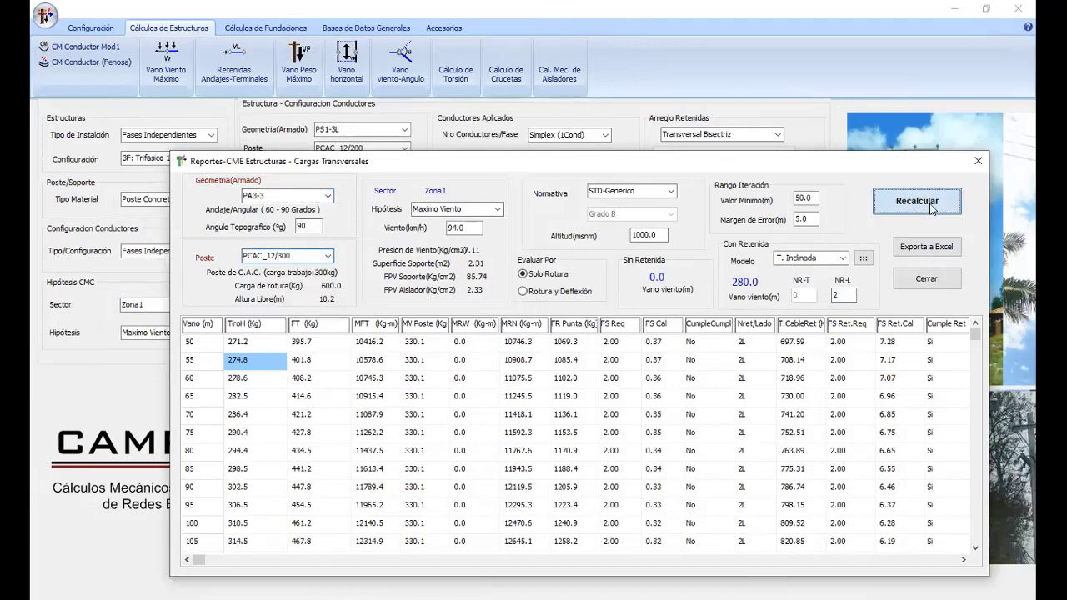
click(932, 208)
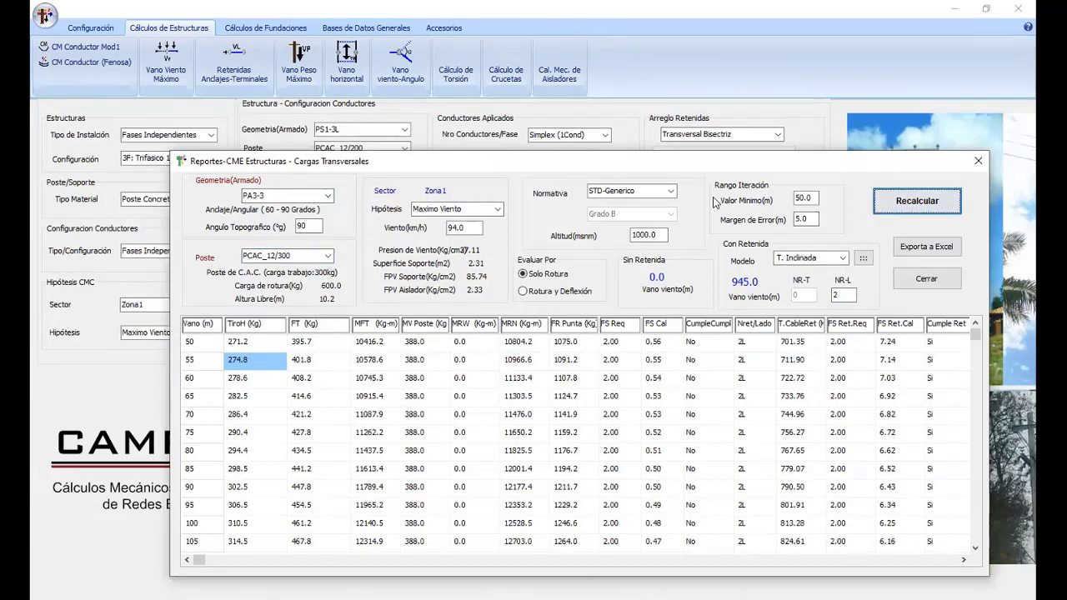
click(329, 256)
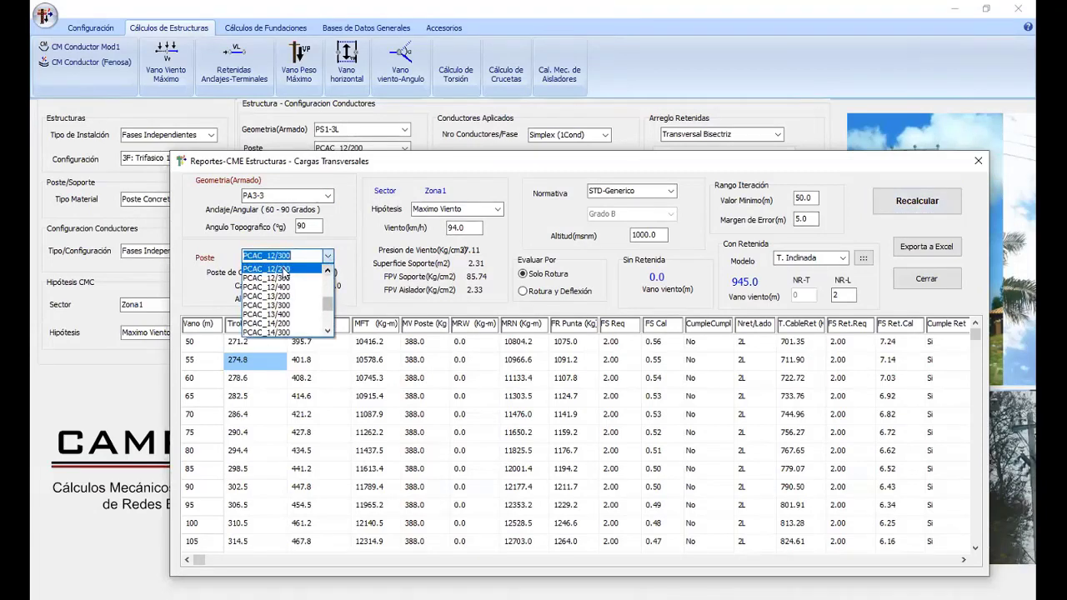
scroll(283, 280, up, 1)
click(905, 216)
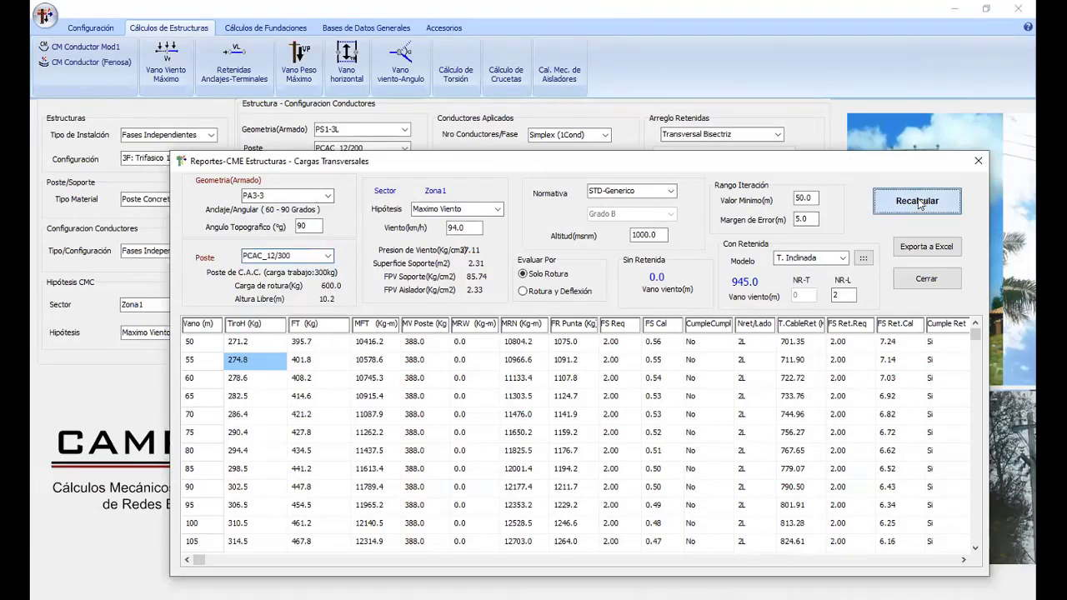
click(913, 202)
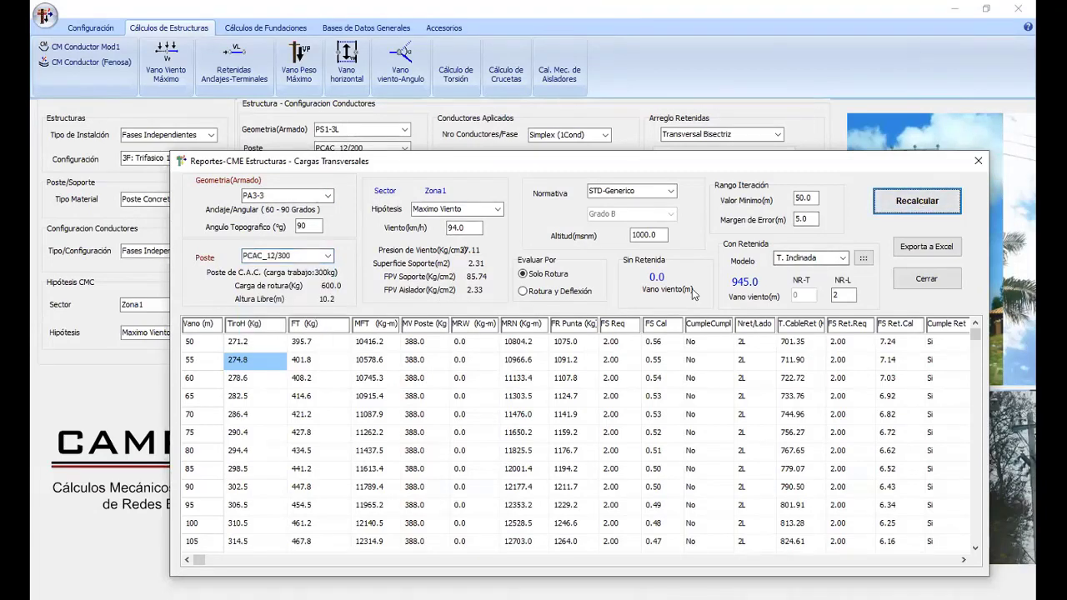
click(664, 100)
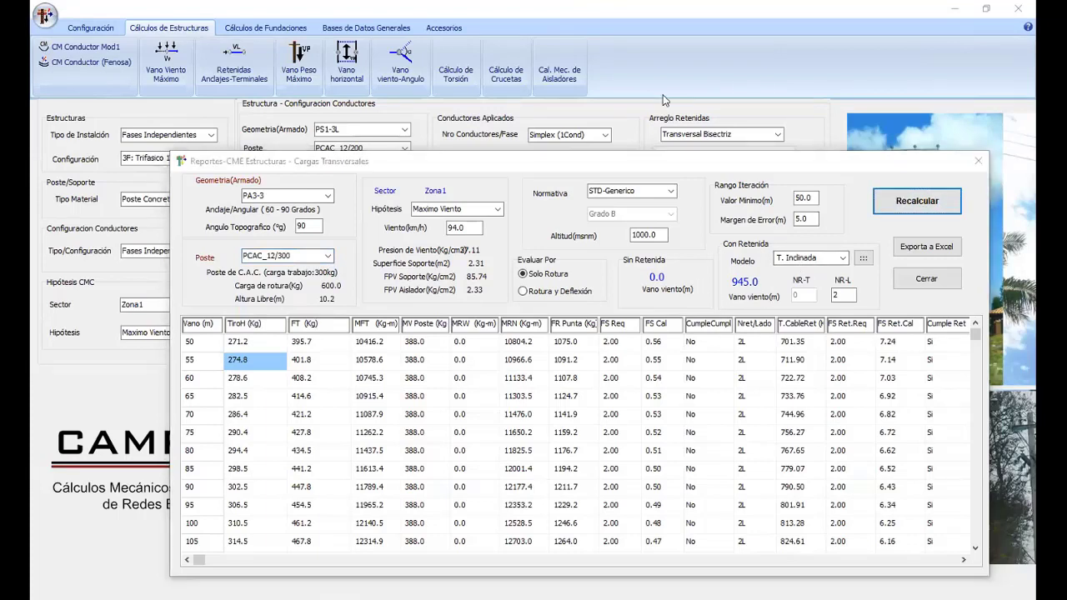
- Change the structure geometry to PS1-3 and recalculate the maximum wind span
click(328, 195)
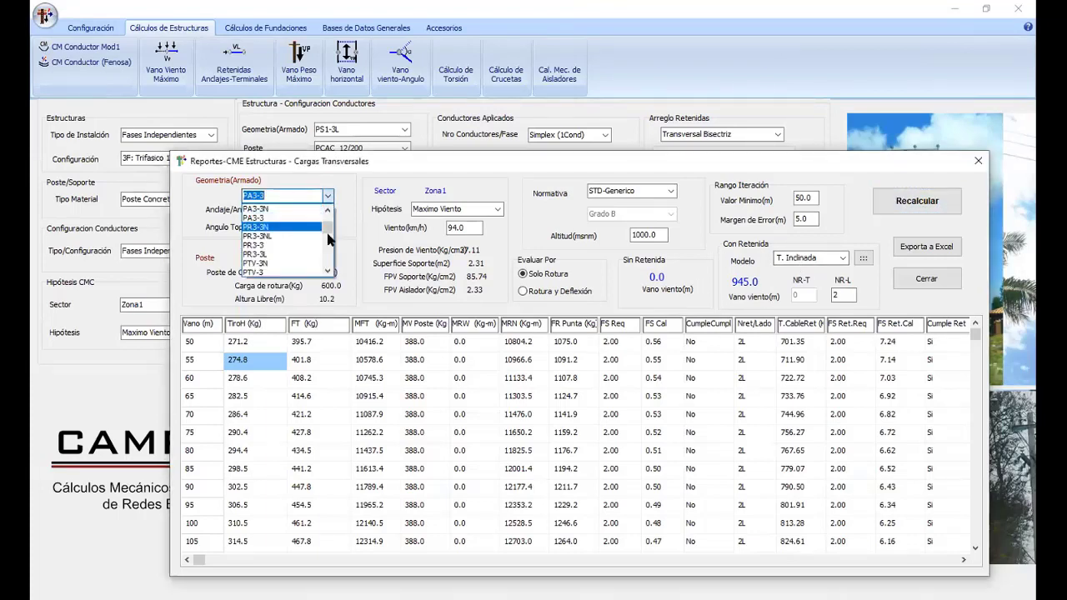
scroll(326, 214, up, 3)
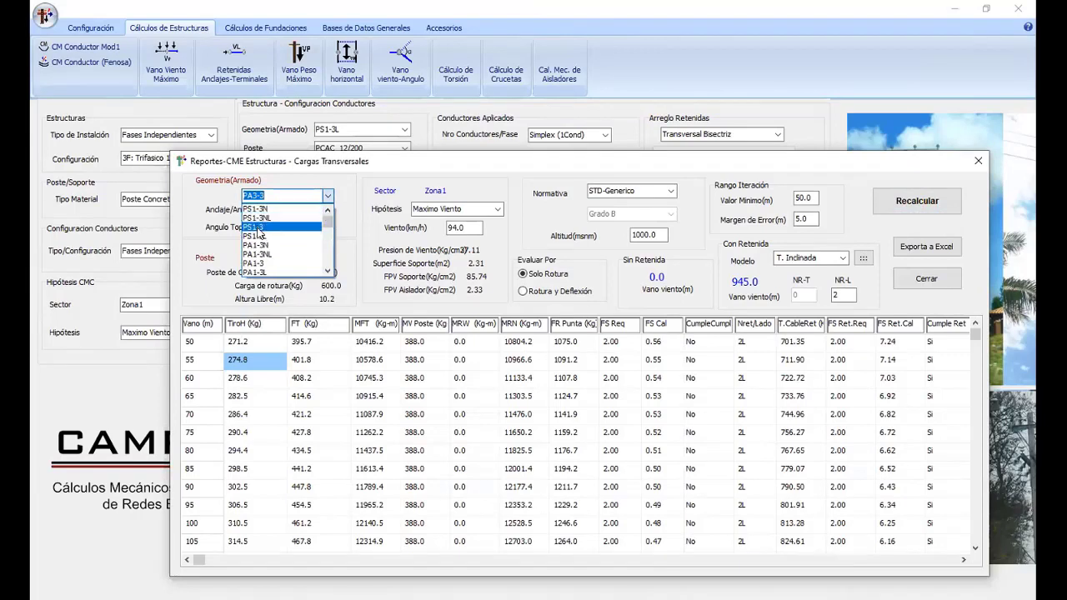
click(269, 234)
click(902, 201)
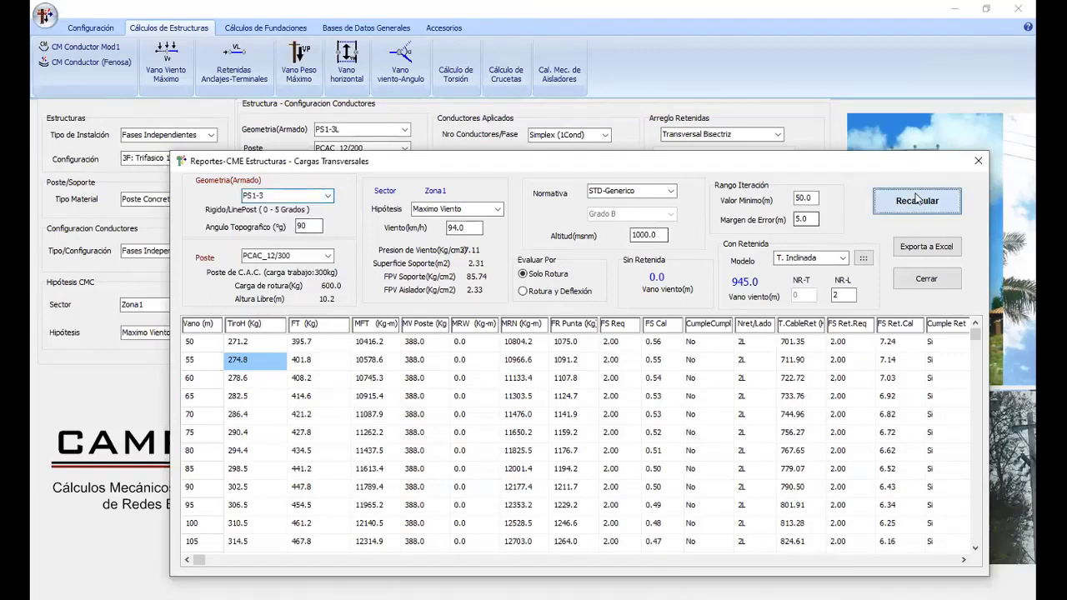
- Set the PS1-3 structure's topographic angle to 0 degrees and the NR-L guy count to 0, recalculating the maximum wind span
key(Tab)
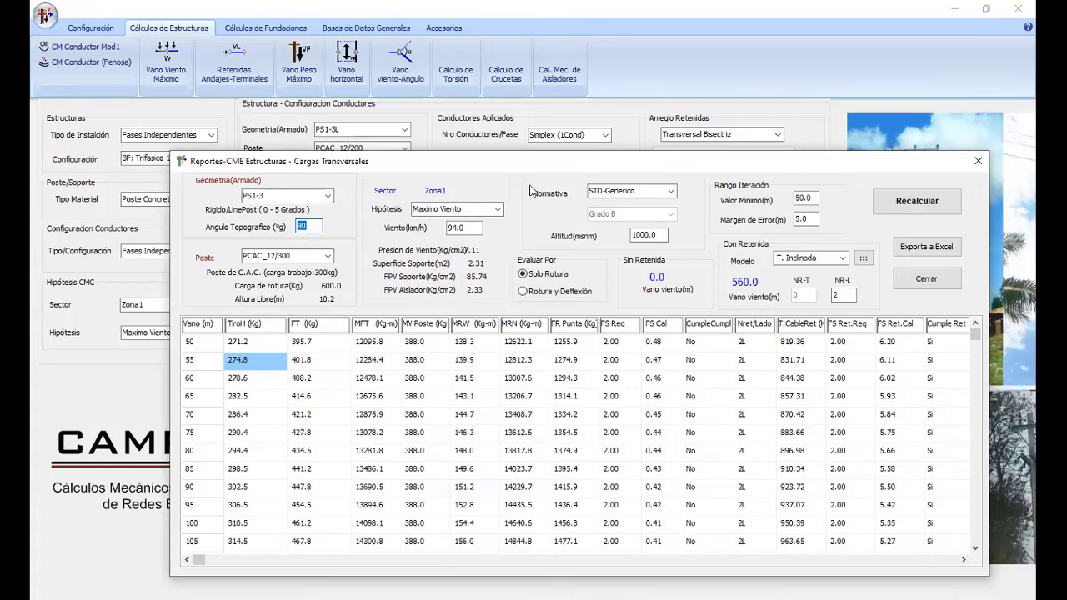
text(0)
click(882, 207)
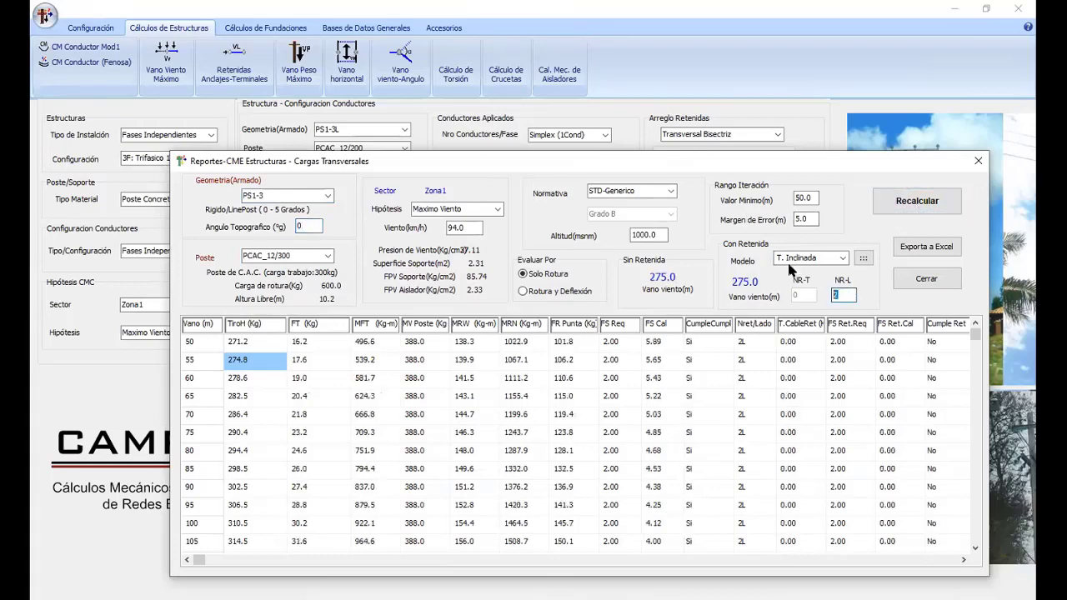
click(884, 204)
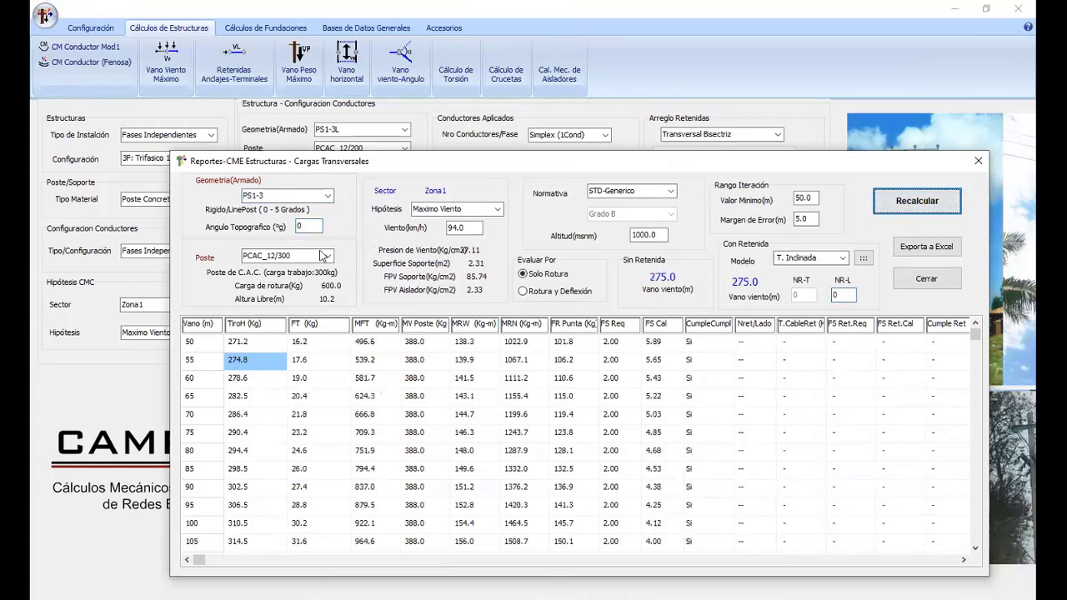
- Change the PS1-3 structure's pole to PCAC_12/200 and recalculate the maximum wind span without guys
click(328, 256)
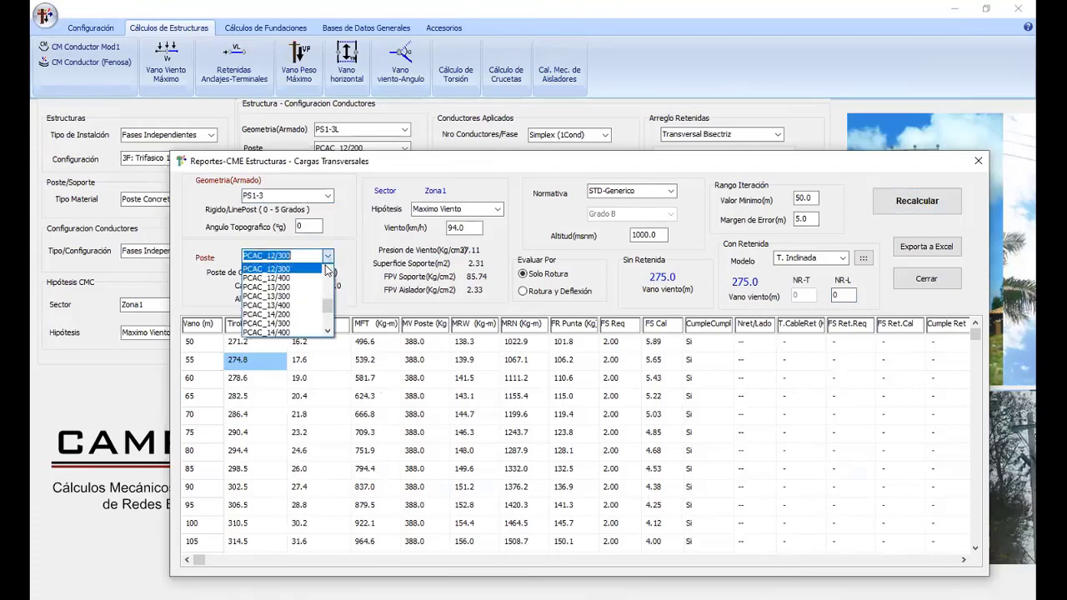
click(308, 276)
click(314, 260)
scroll(325, 284, up, 2)
click(317, 268)
click(917, 201)
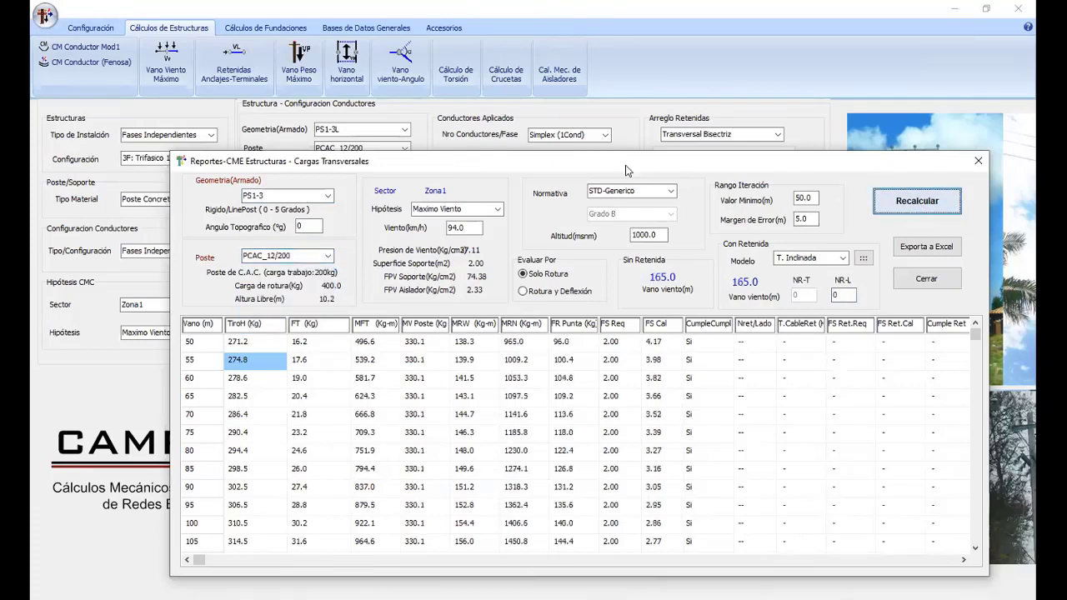
- Set the wind speed to 120 km/h and recalculate the maximum wind span
drag(609, 156, 563, 112)
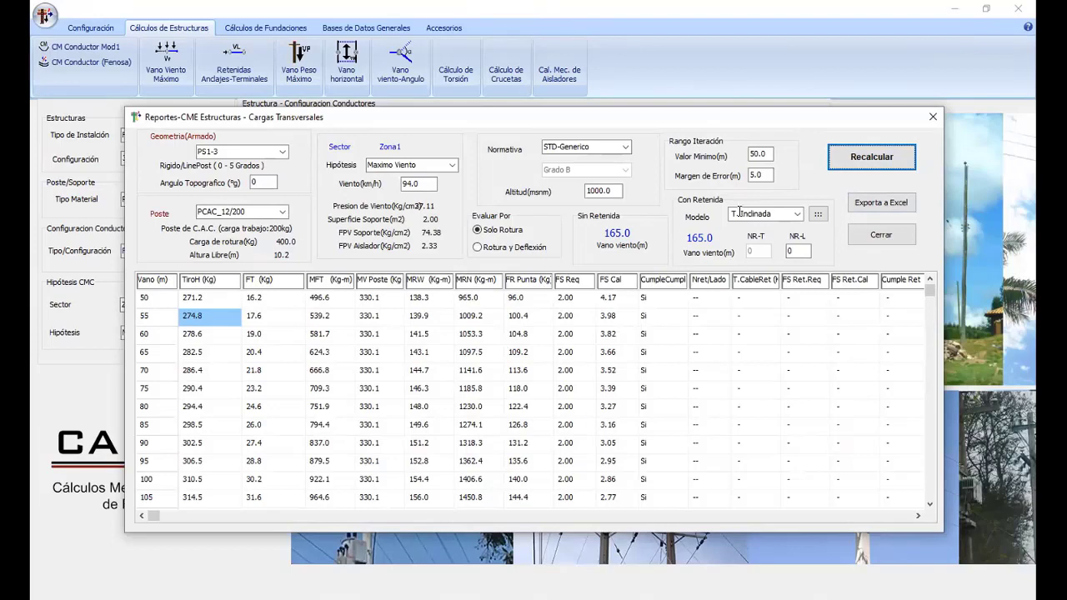
double_click(425, 182)
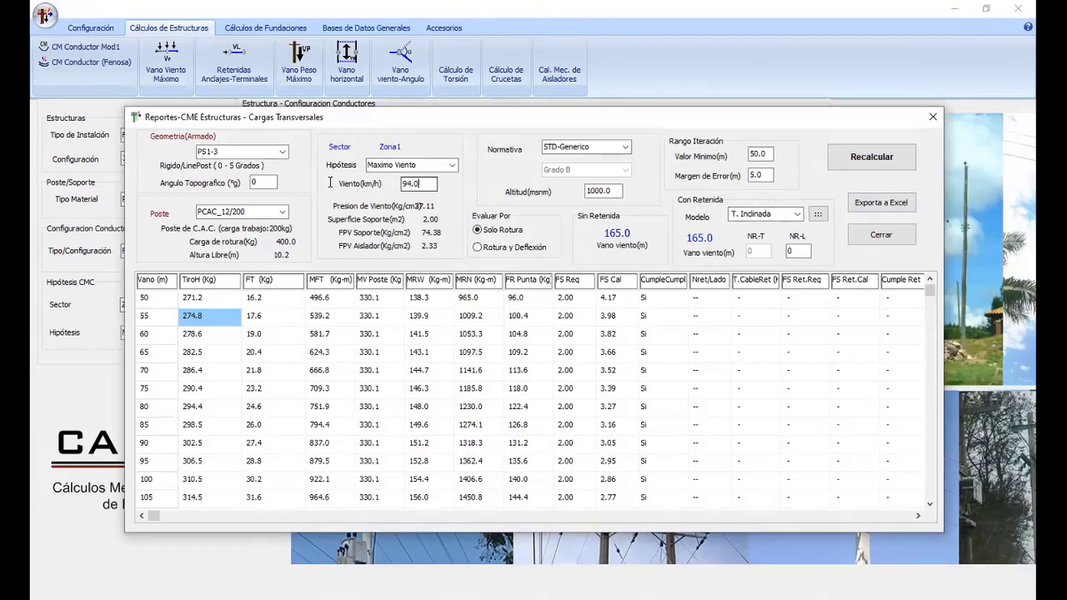
text(120)
click(894, 155)
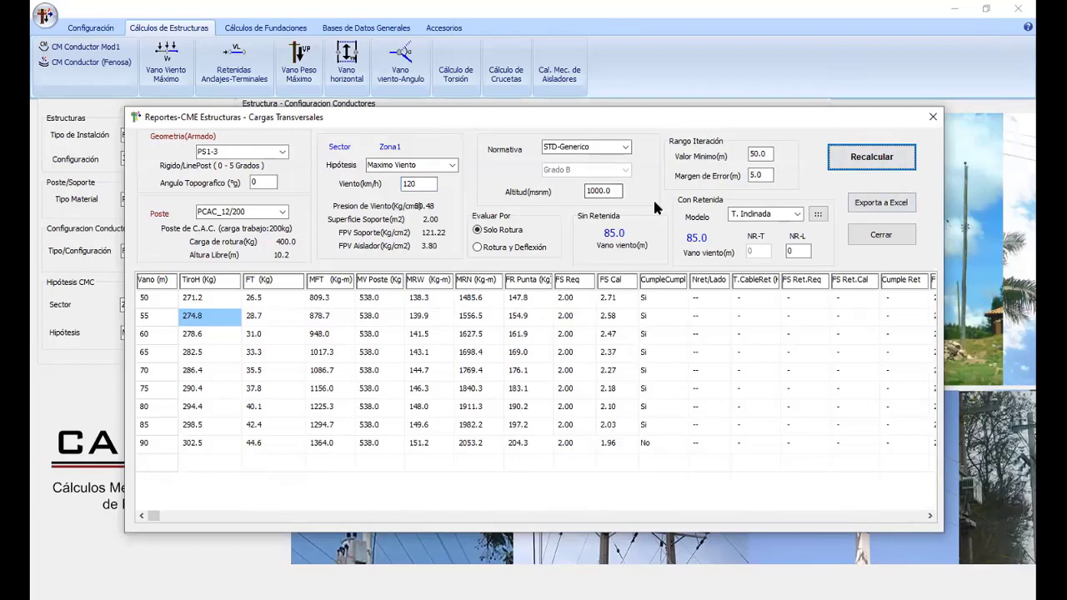
- Set the topographic angle to 3 degrees and recalculate the maximum wind span
double_click(268, 181)
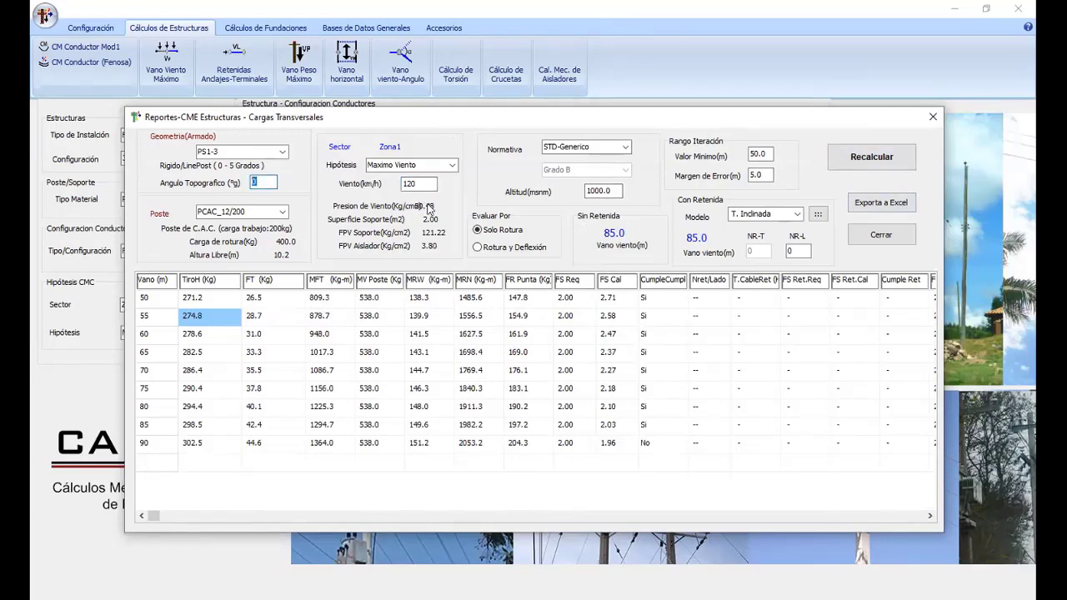
text(3)
click(899, 155)
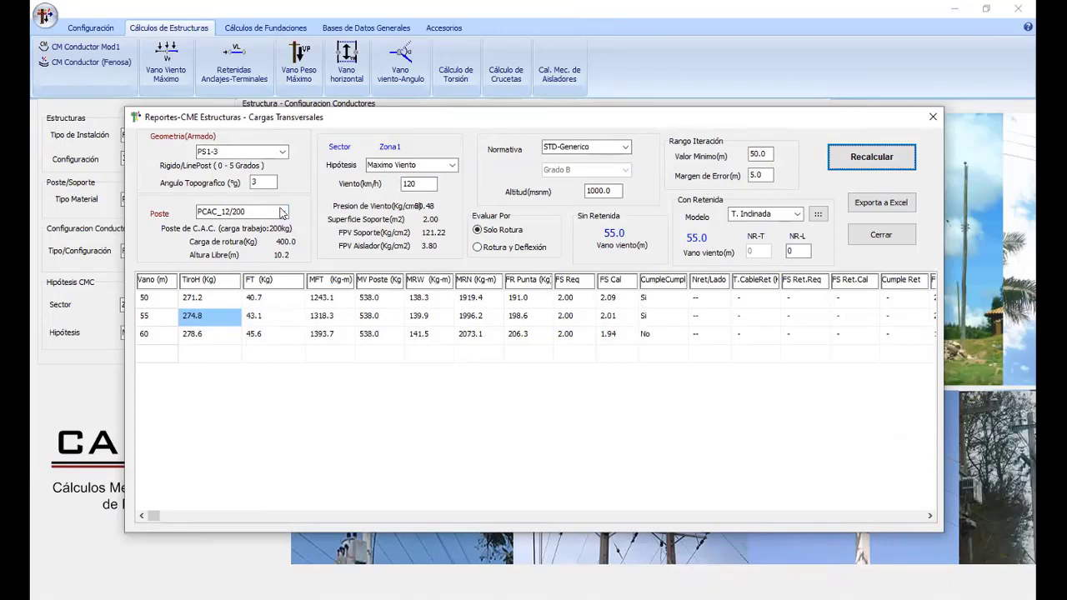
- Change the pole to PCAC_12/300, recalculate the maximum wind span and close the transverse loads report
click(283, 212)
click(250, 235)
click(829, 162)
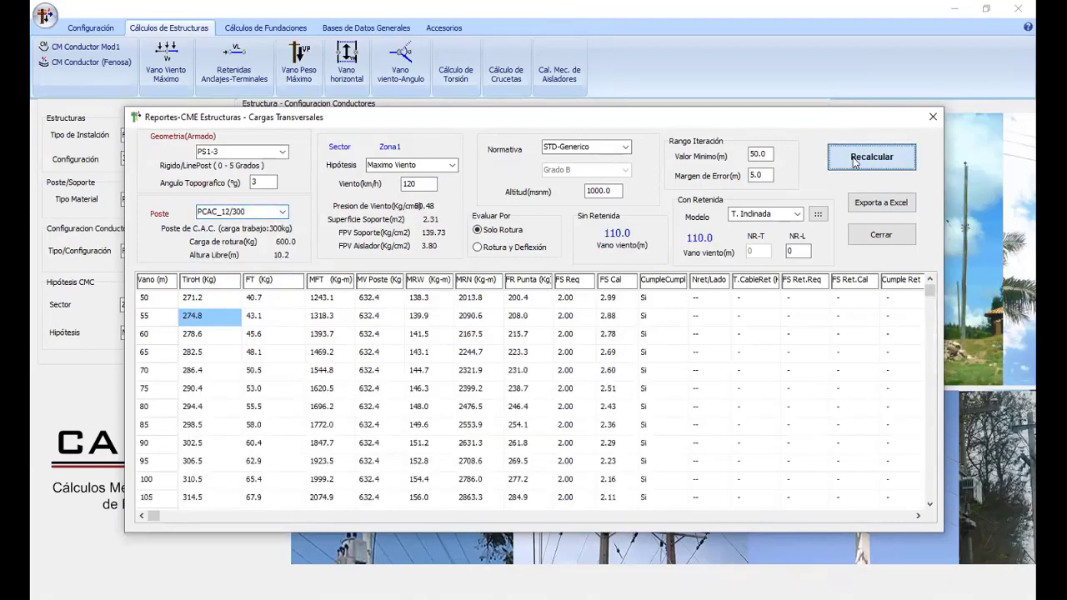
click(247, 211)
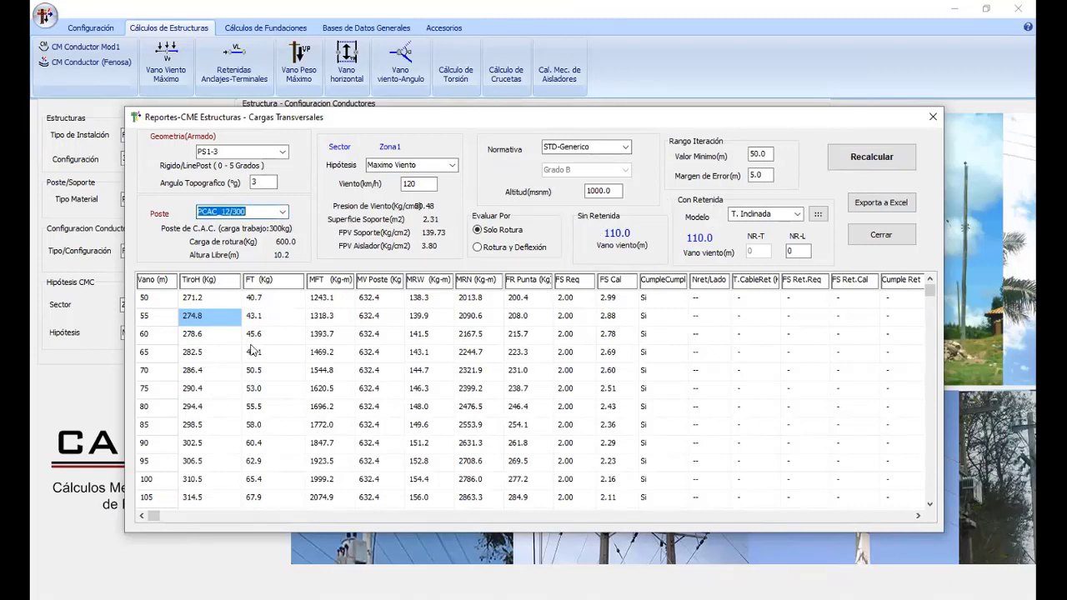
drag(504, 121, 510, 80)
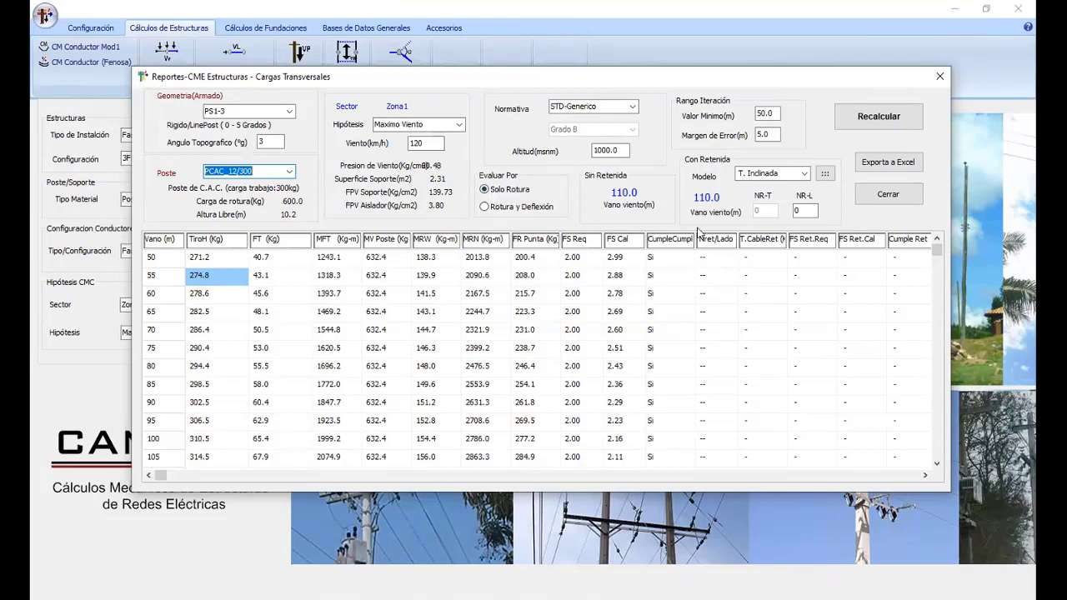
click(939, 79)
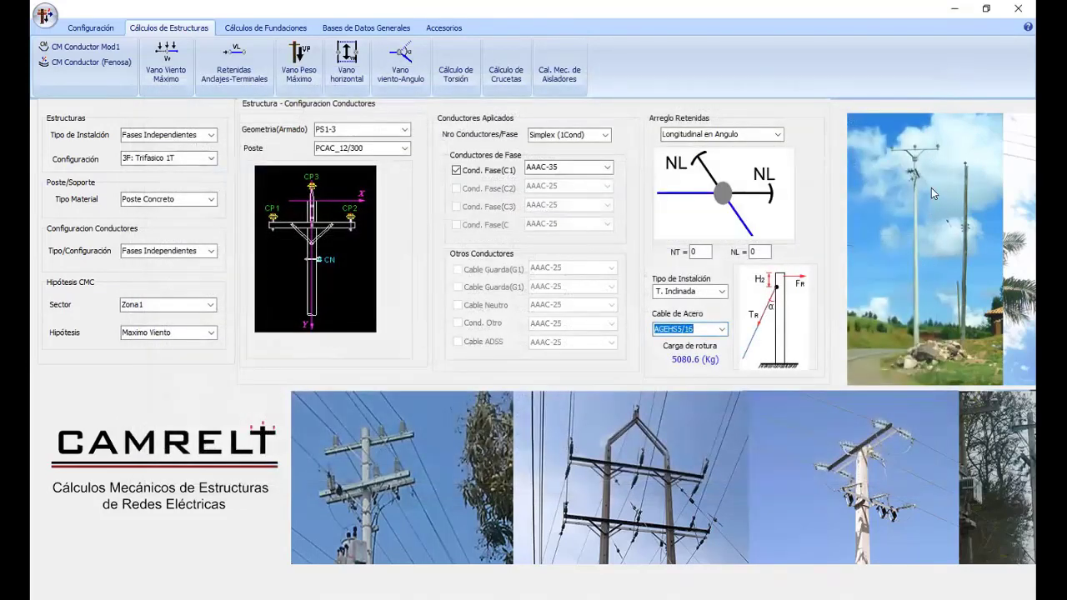
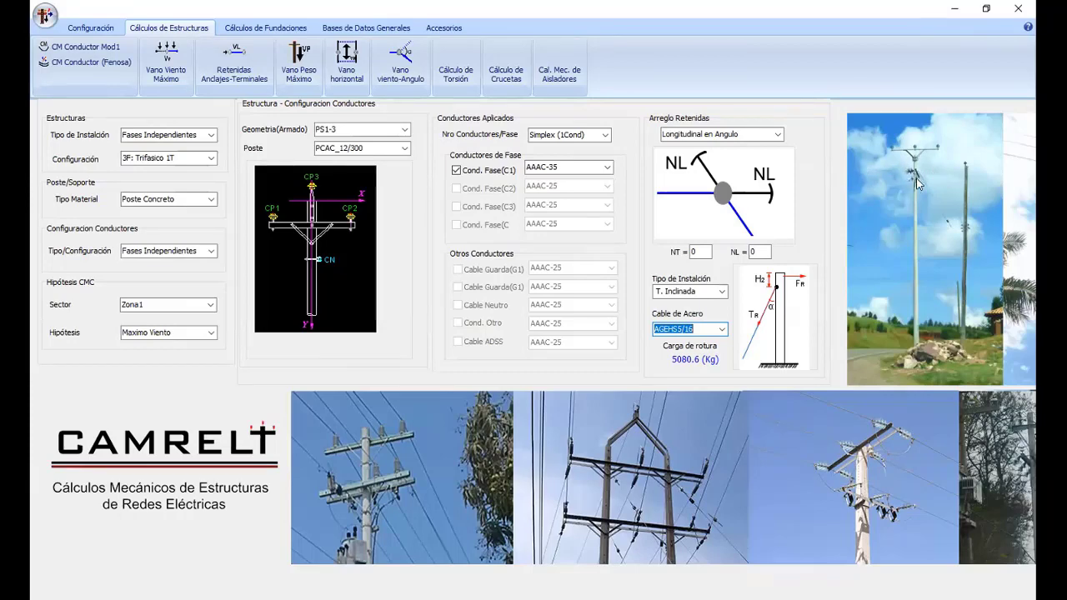
- Calculate the maximum wind span for the PS1-3L geometry on a PCAC_12/200 pole and close the report
click(381, 29)
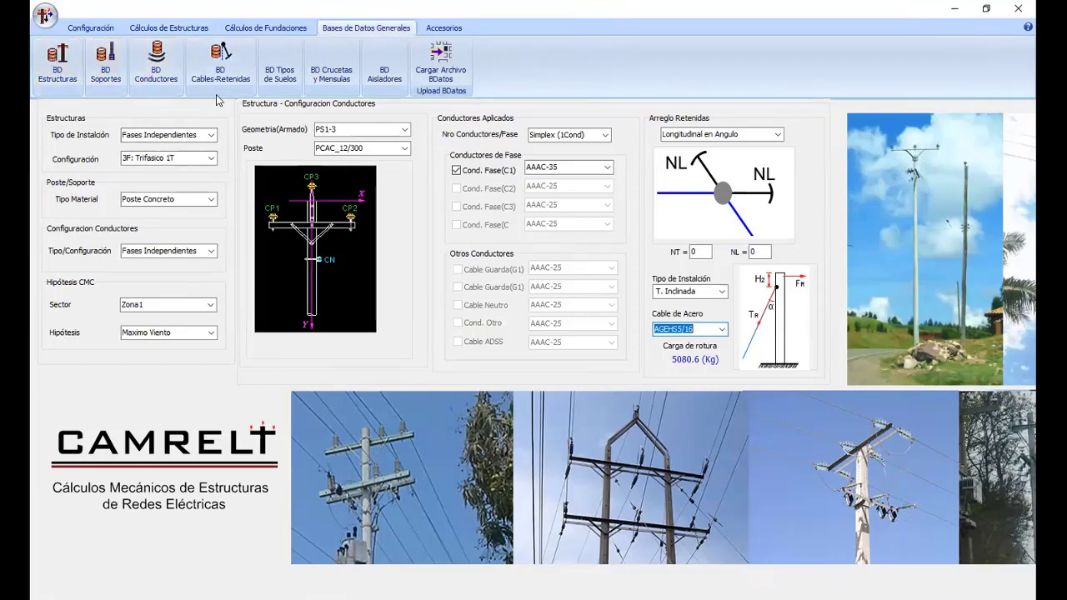
click(169, 28)
click(166, 69)
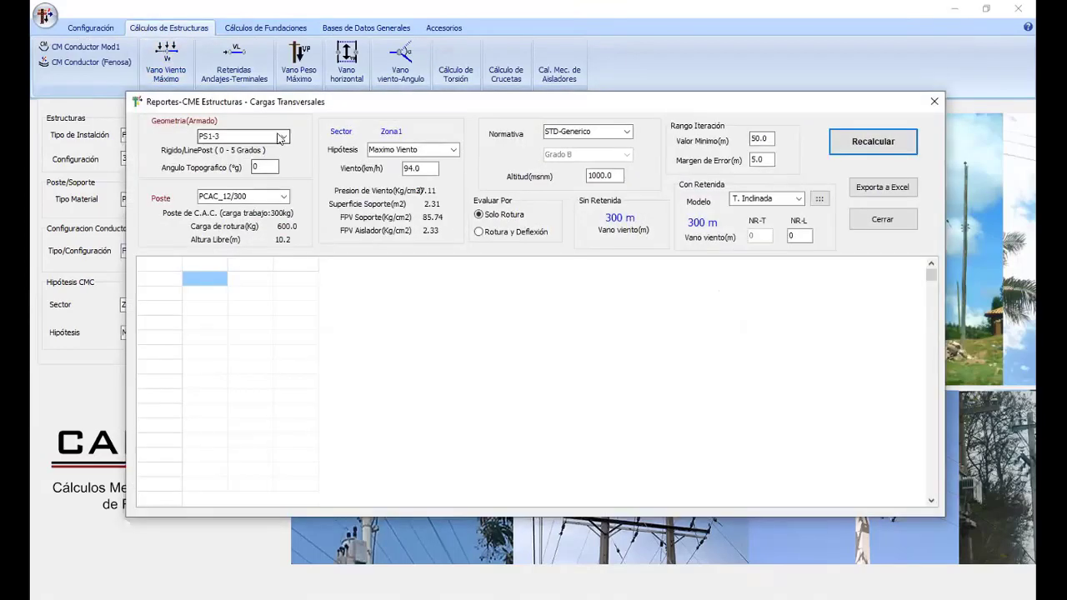
click(283, 136)
click(248, 178)
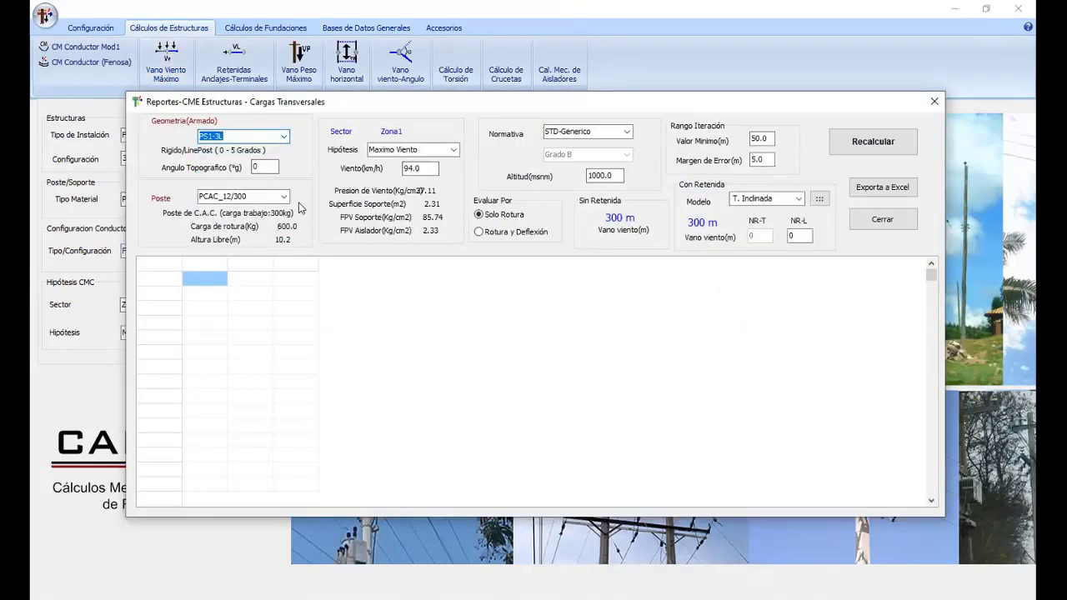
click(284, 196)
click(253, 214)
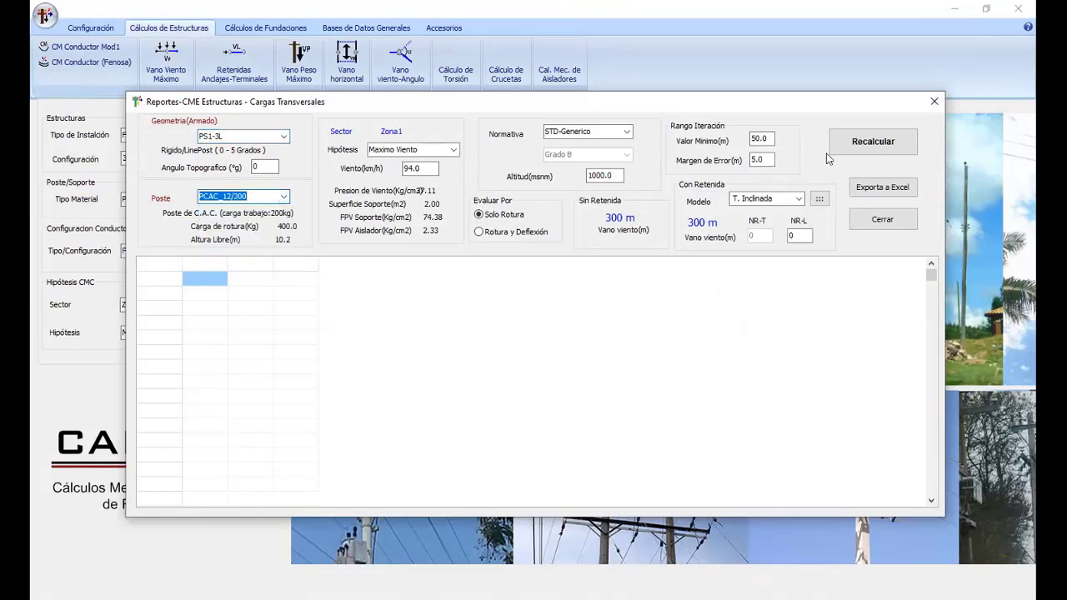
click(859, 151)
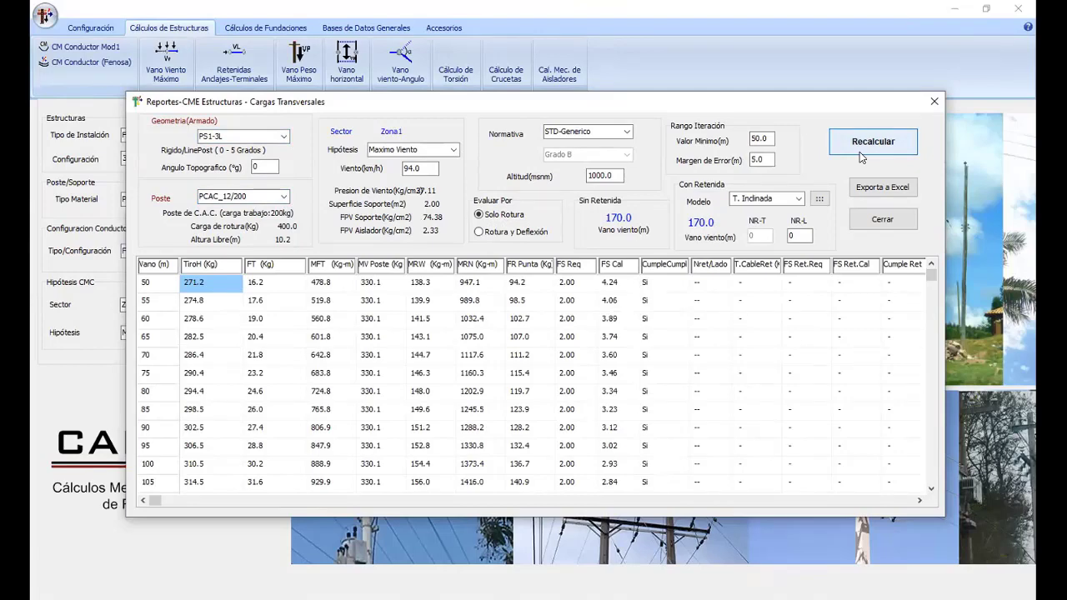
click(935, 101)
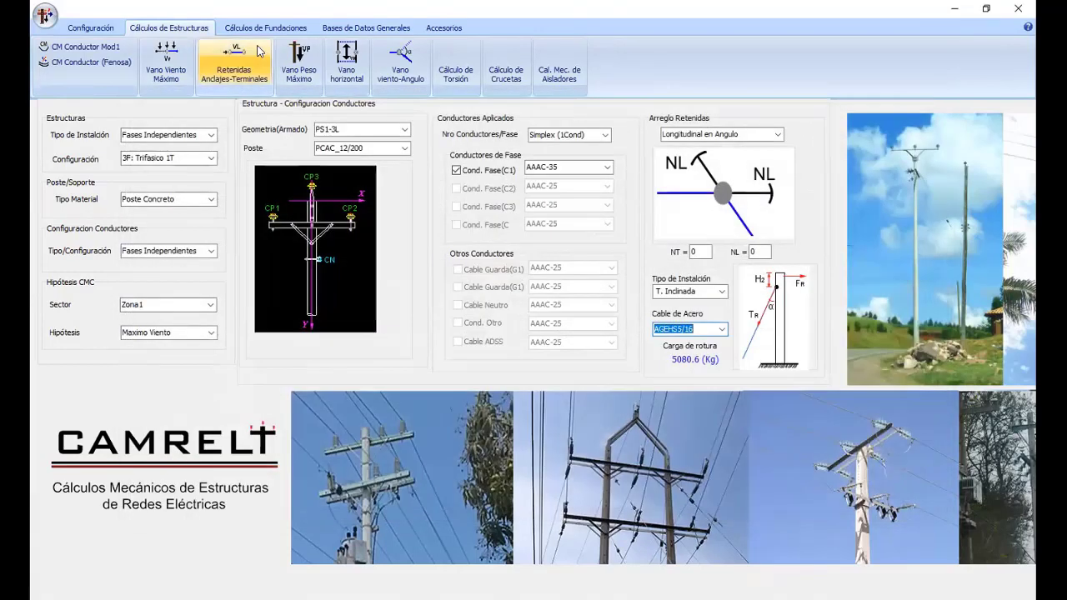
- Open the structures database and set the PS1-3L structure's ADSS cable to 1 Fibra óptica ADSS
click(338, 27)
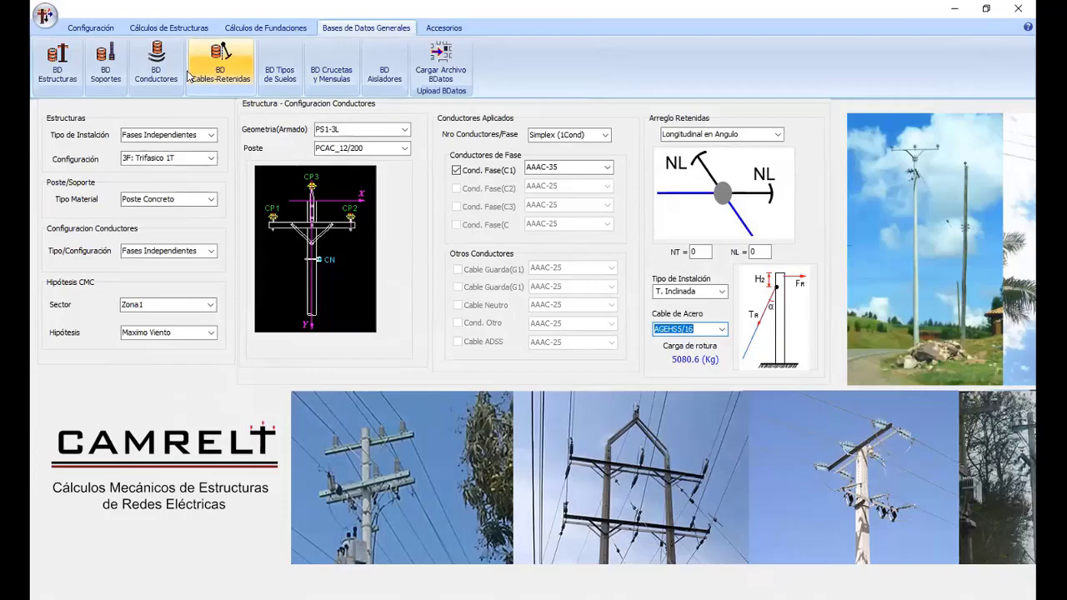
click(57, 65)
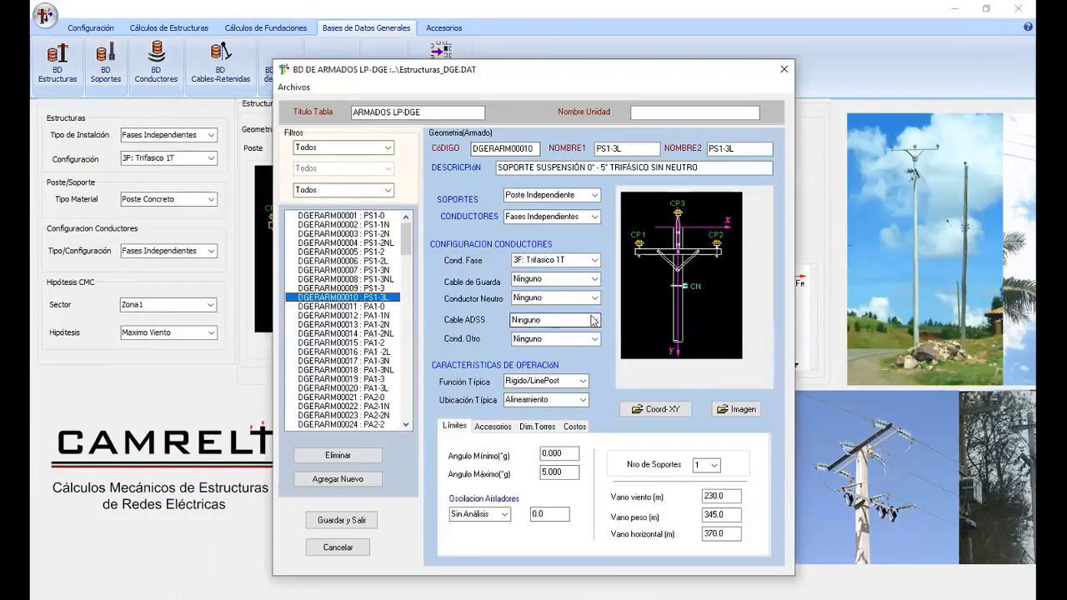
click(594, 320)
click(550, 339)
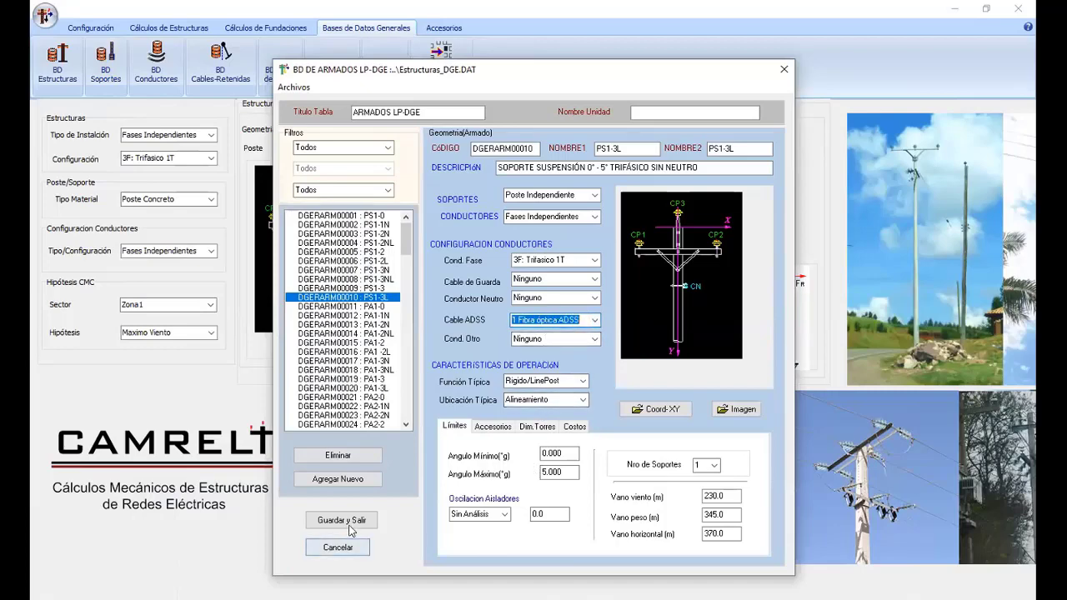
- Set the ADSS1 point's Ya and Yb coordinates to 2 m for PS1-3L, apply them and save the structures database
click(655, 409)
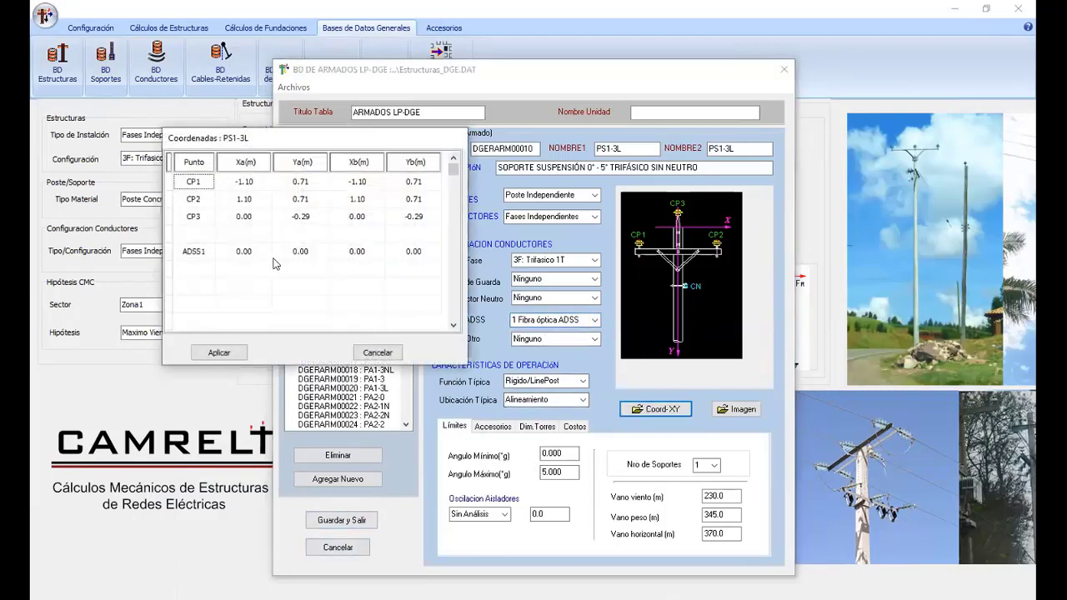
click(306, 252)
click(307, 252)
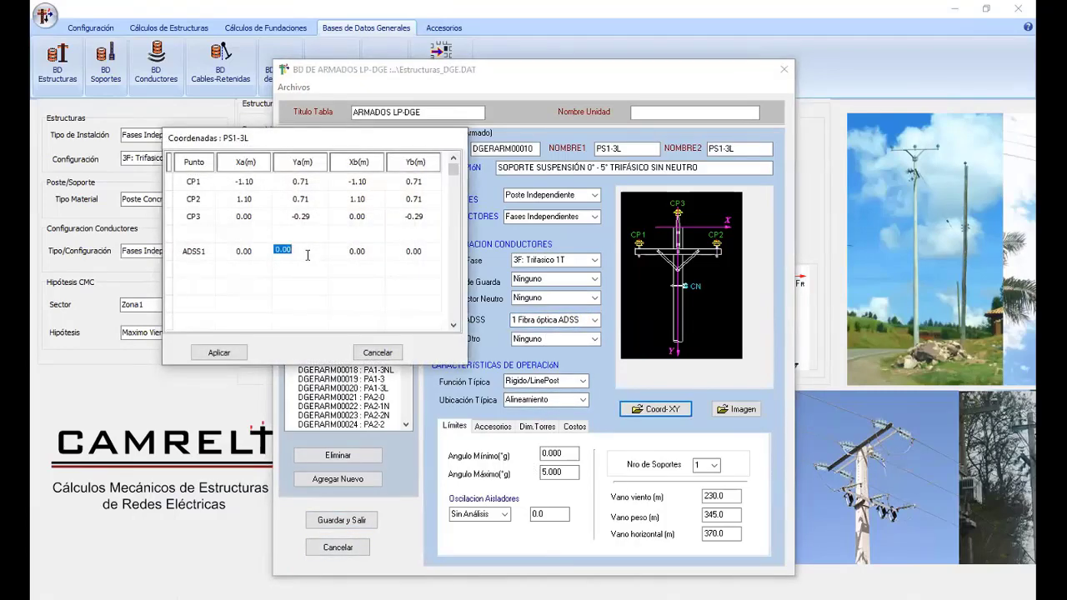
text(2)
click(415, 250)
text(2)
click(216, 351)
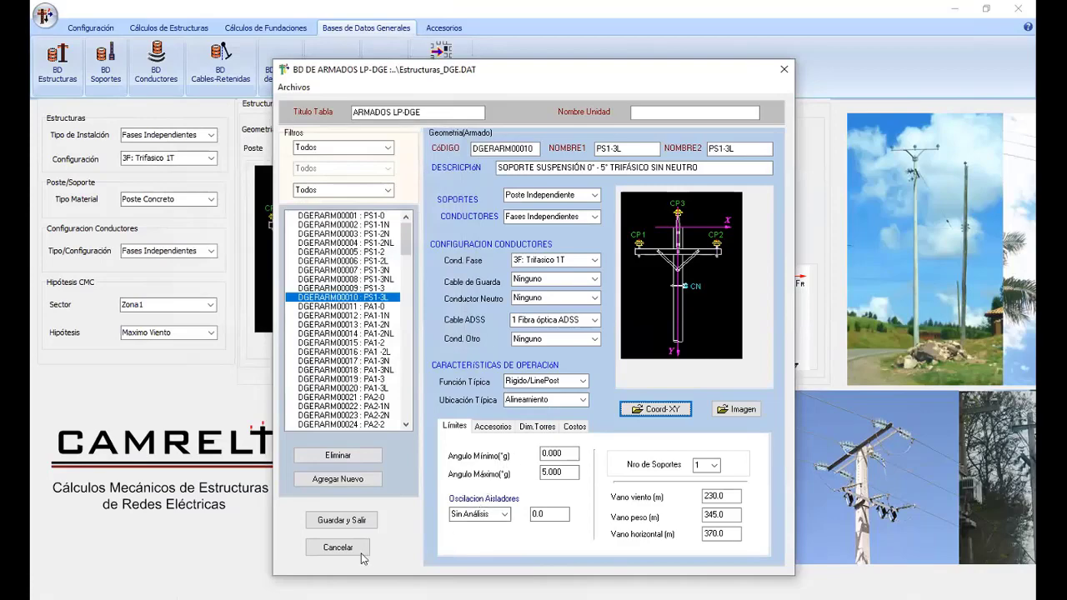
click(356, 521)
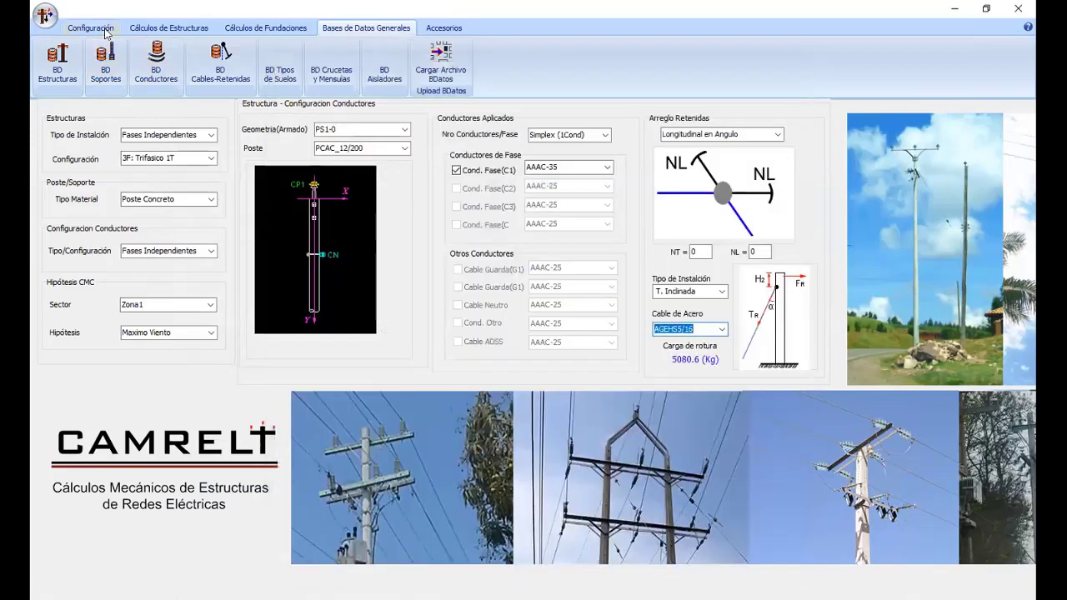
- Reload the DGE configuration file so the program uses the updated structures database
click(91, 27)
click(90, 46)
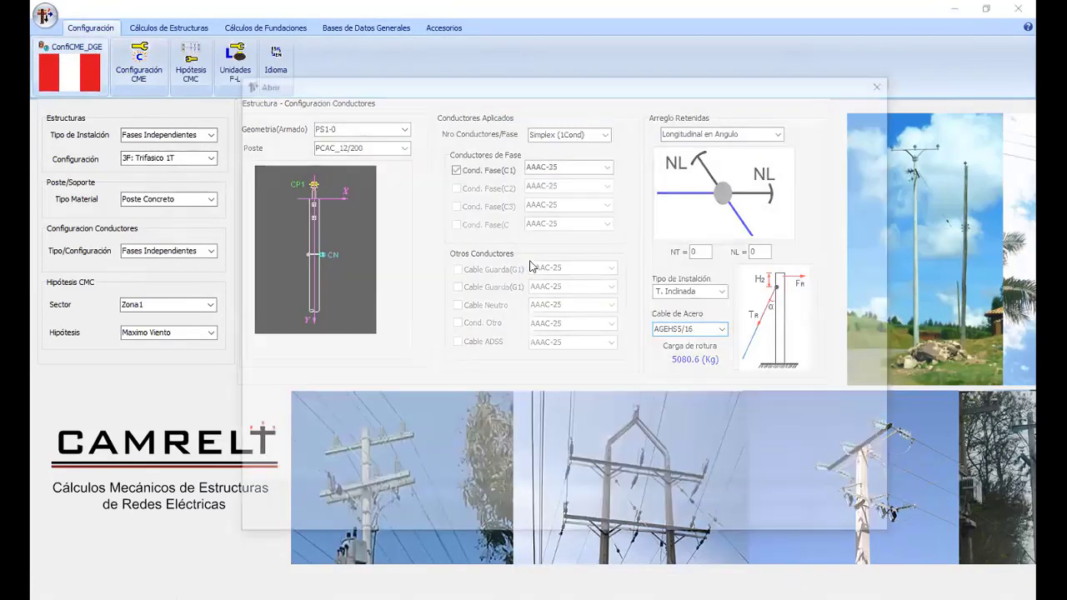
double_click(396, 145)
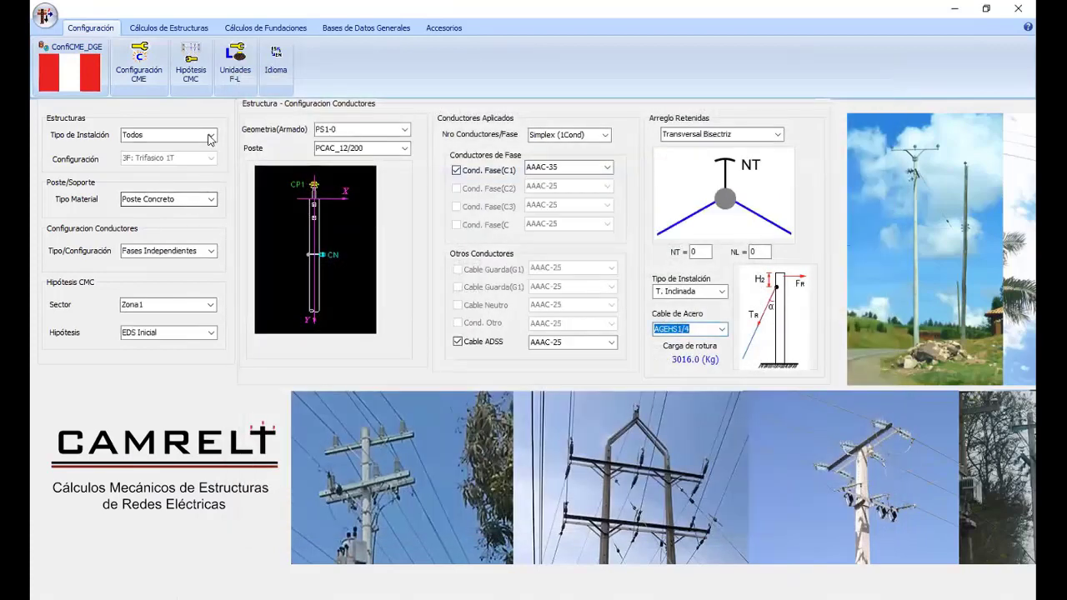
- Set the installation type to Fases Independientes, the configuration to 3F: Trifasico 1T and the support material to Poste Concreto
click(210, 134)
click(211, 158)
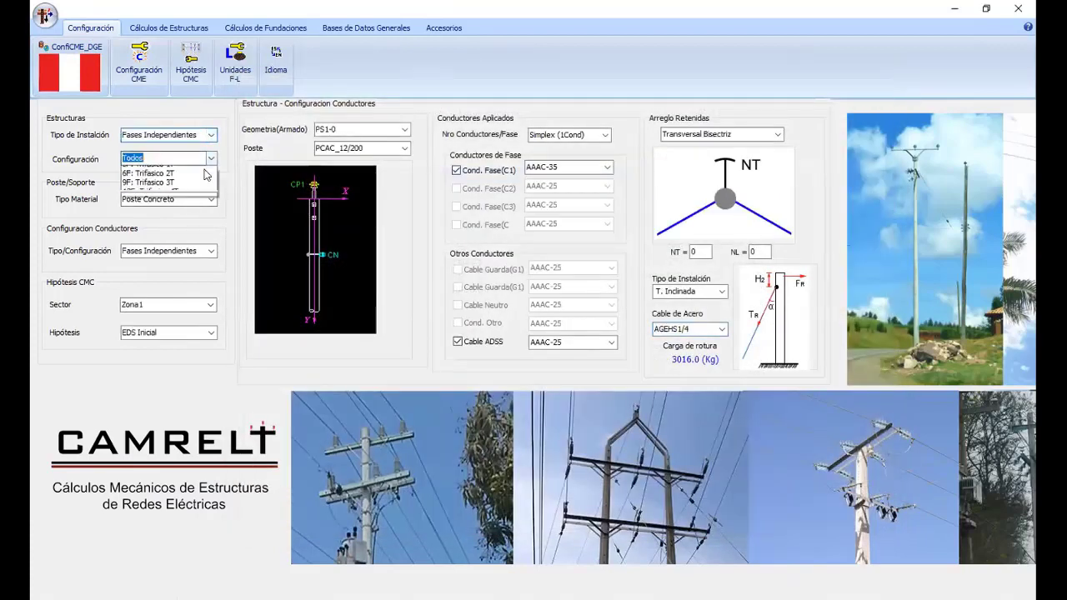
click(169, 189)
click(212, 198)
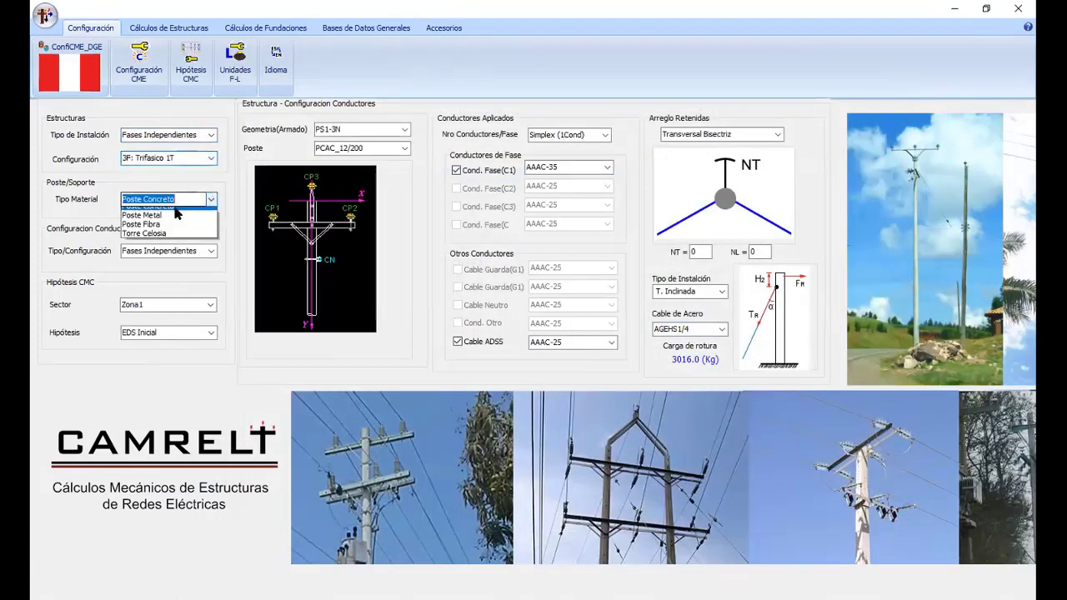
click(179, 219)
- Set the CMC hypothesis to Maximo Viento in sector Zona1 and choose the PS1-3L structure geometry
click(211, 304)
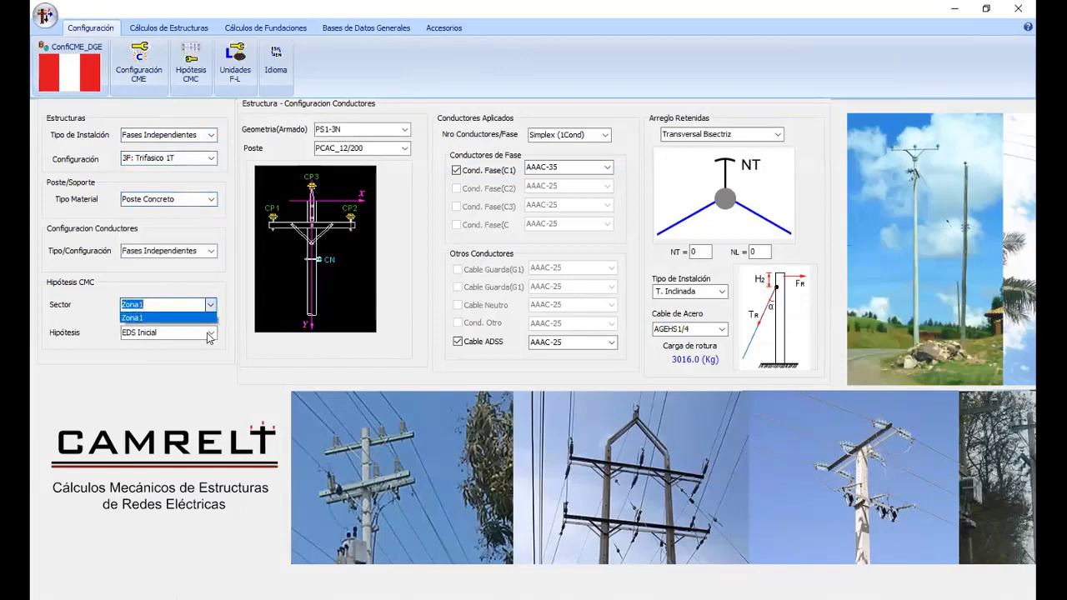
click(211, 333)
click(187, 356)
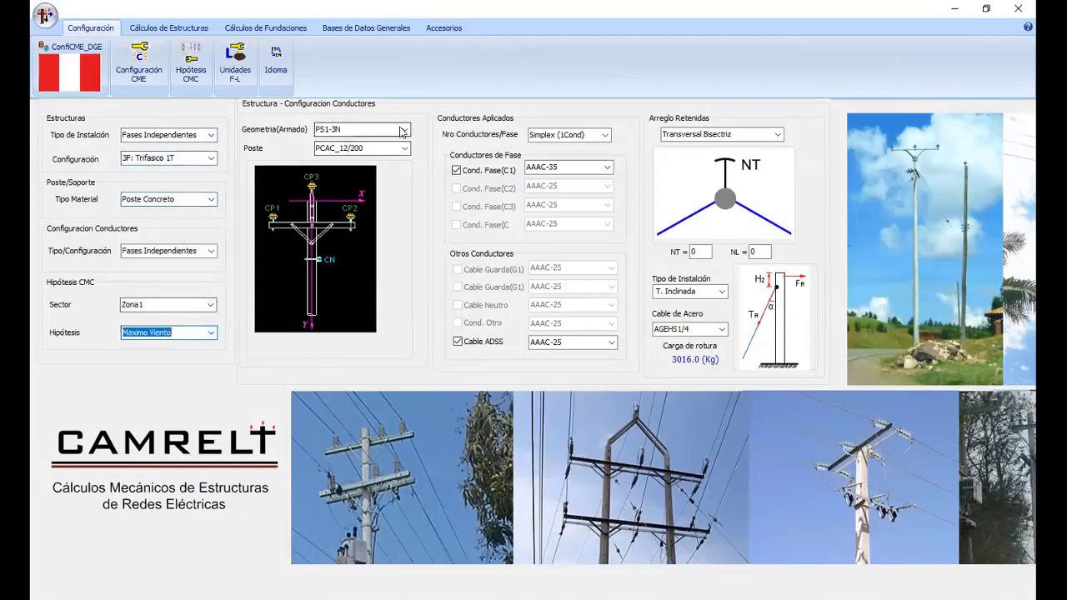
click(404, 129)
click(358, 170)
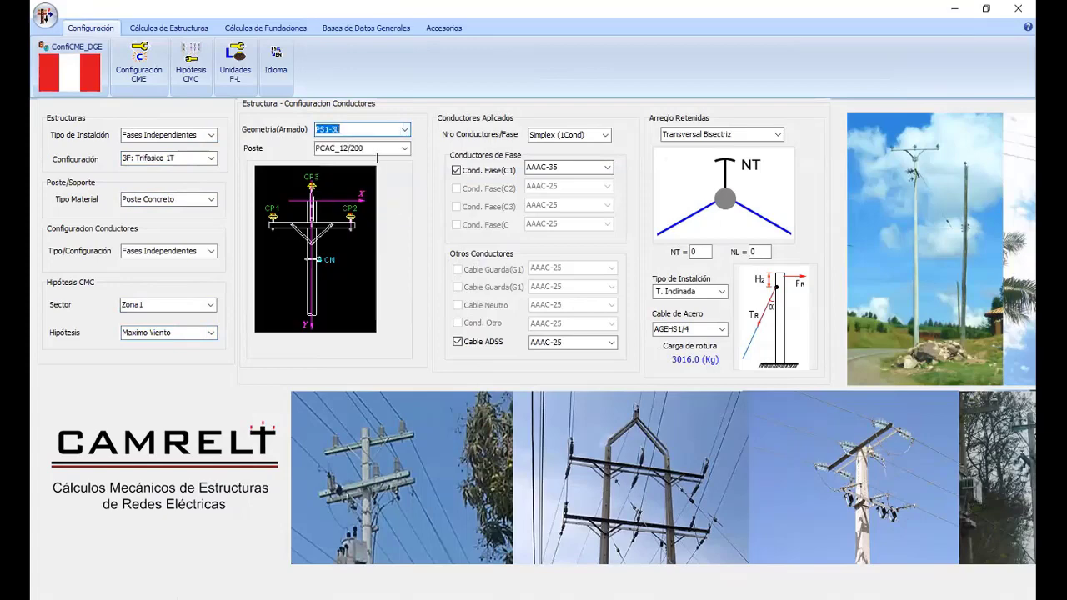
- Choose pole PCAC_12/200, phase conductor AAAC-35 and ADSS cable conductor AAAC-25 for the PS1-3L structure
click(404, 147)
click(367, 161)
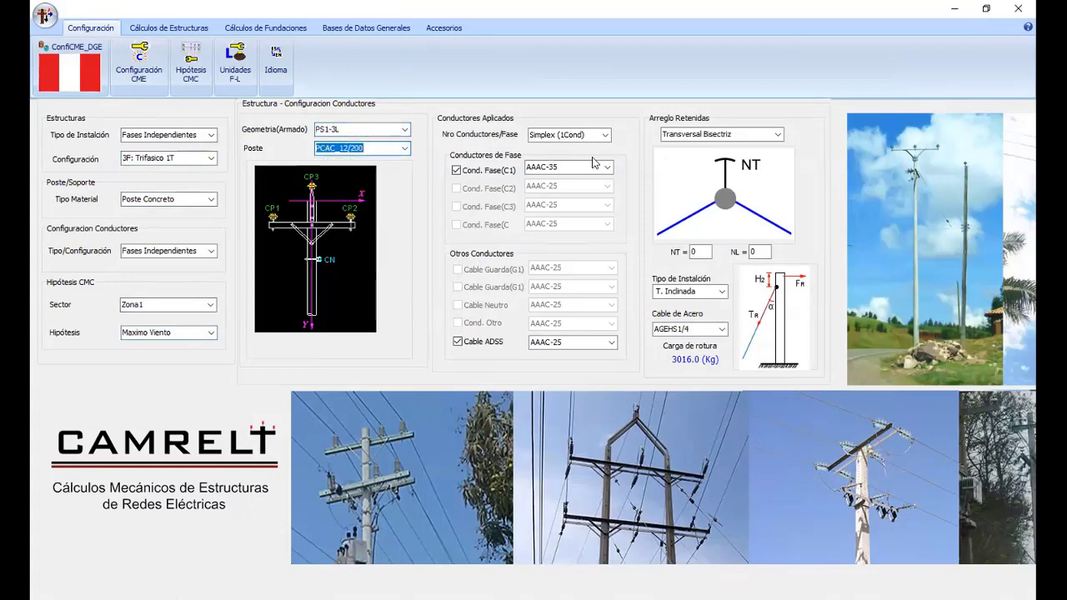
click(606, 167)
click(611, 342)
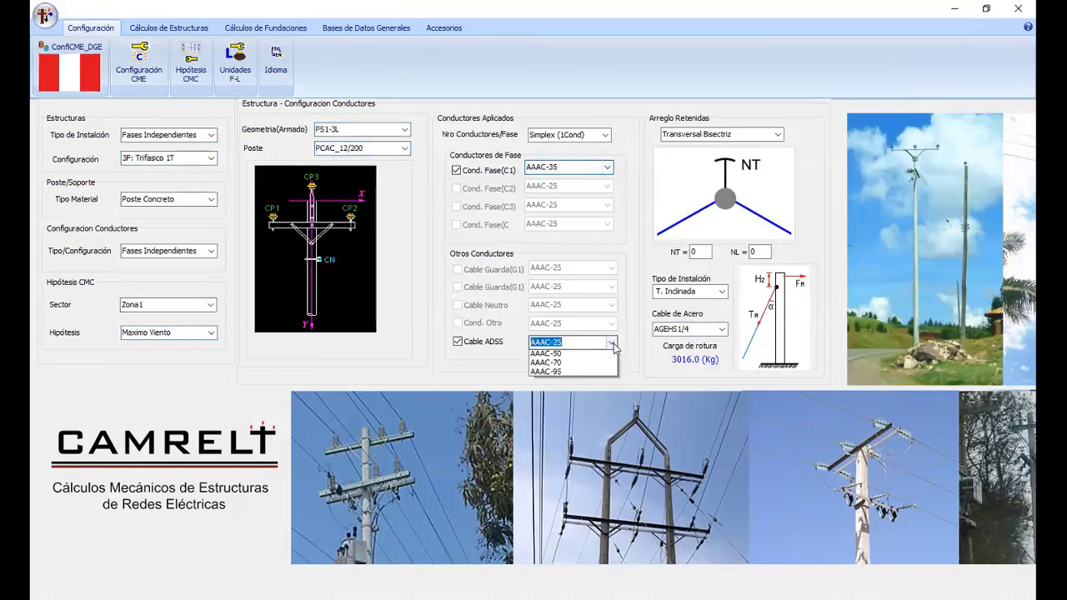
click(584, 353)
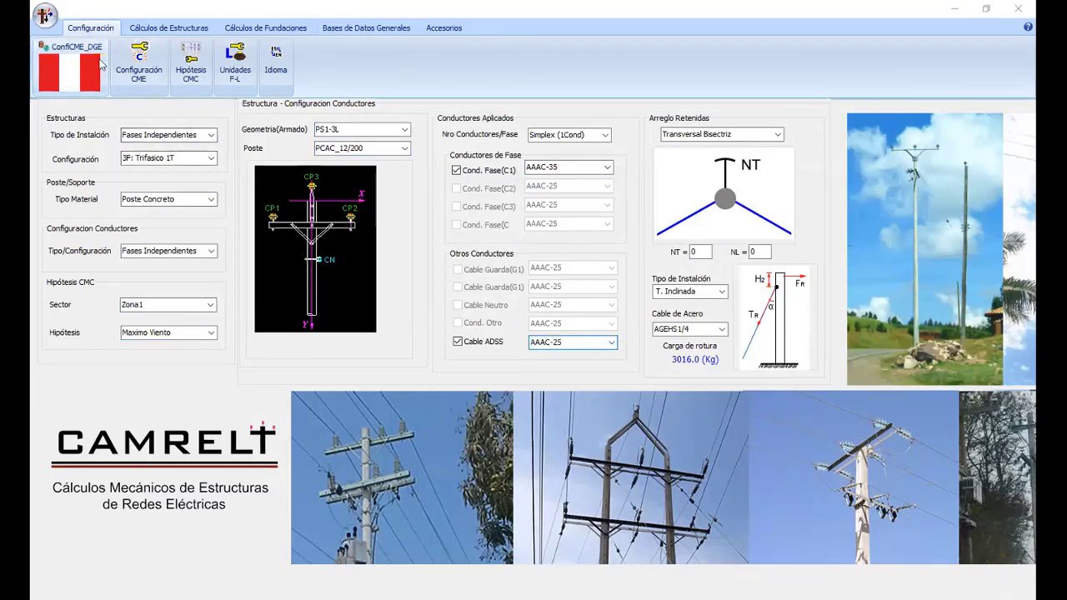
- Reload the ConfiCME_DGE.cfg configuration and check which conductors are offered for the ADSS cable
click(88, 65)
double_click(416, 175)
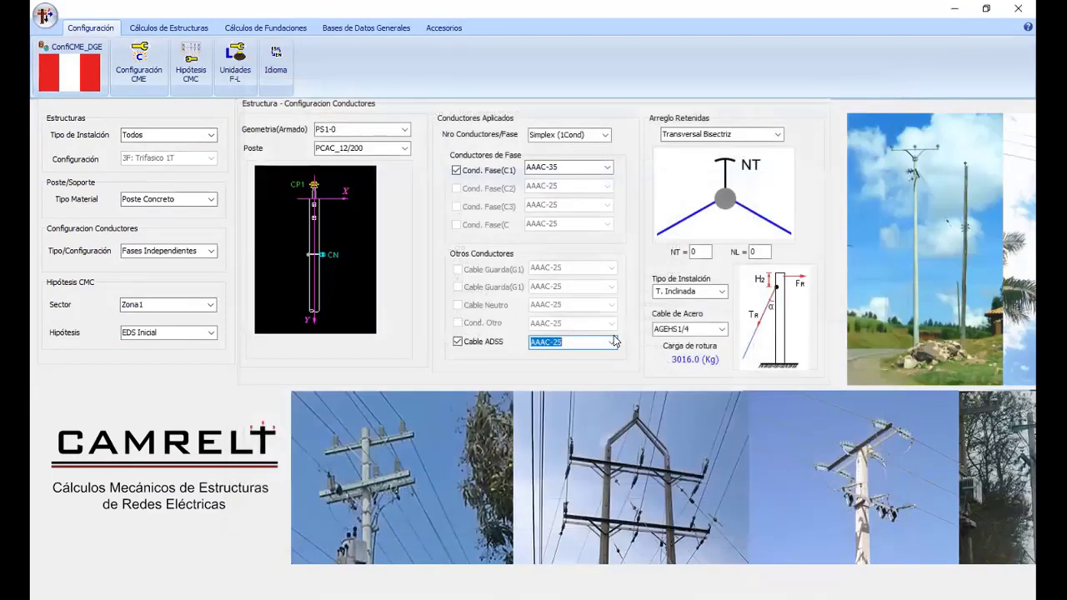
click(617, 341)
click(565, 313)
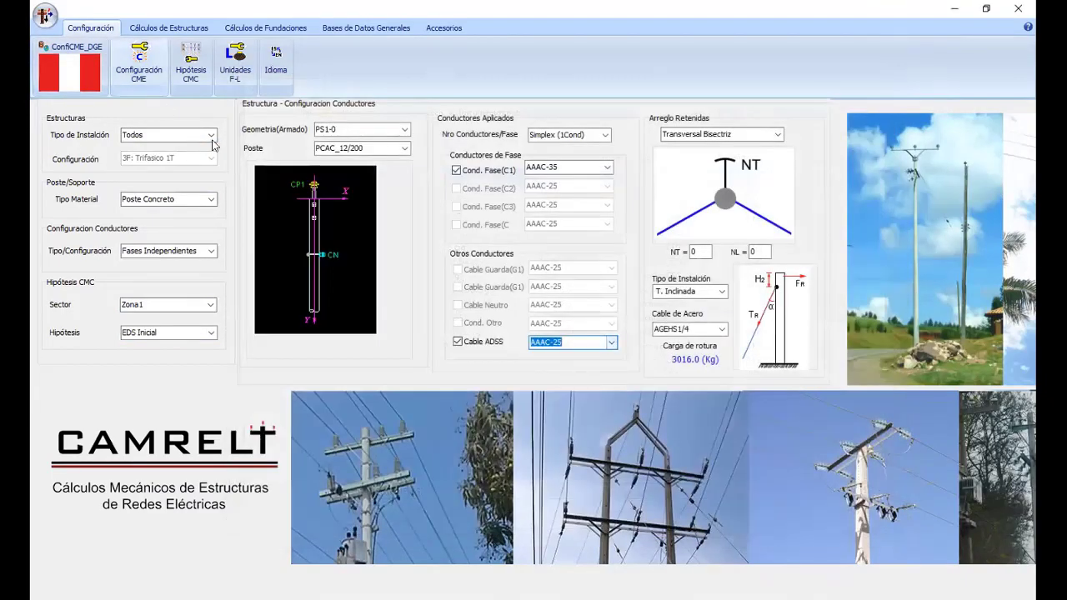
- Set the installation type and the conductor configuration to Fases Independientes, and recheck the conductors offered for the ADSS cable
click(214, 254)
click(167, 261)
click(611, 343)
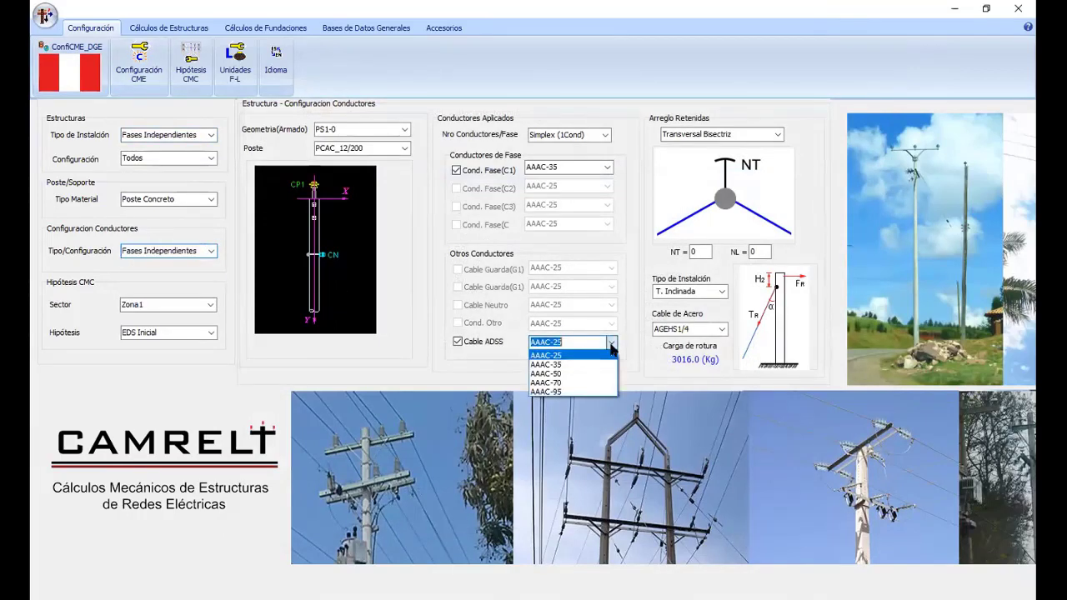
click(522, 236)
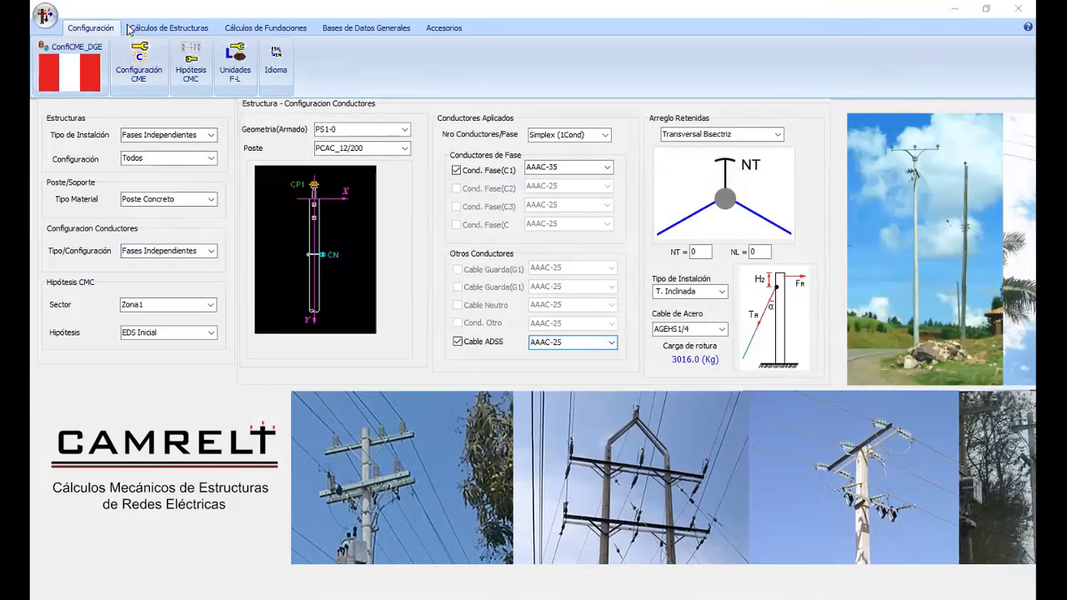
- Review the PS1-3L record in the structures database, save it and recheck the ADSS cable conductor choices
click(361, 29)
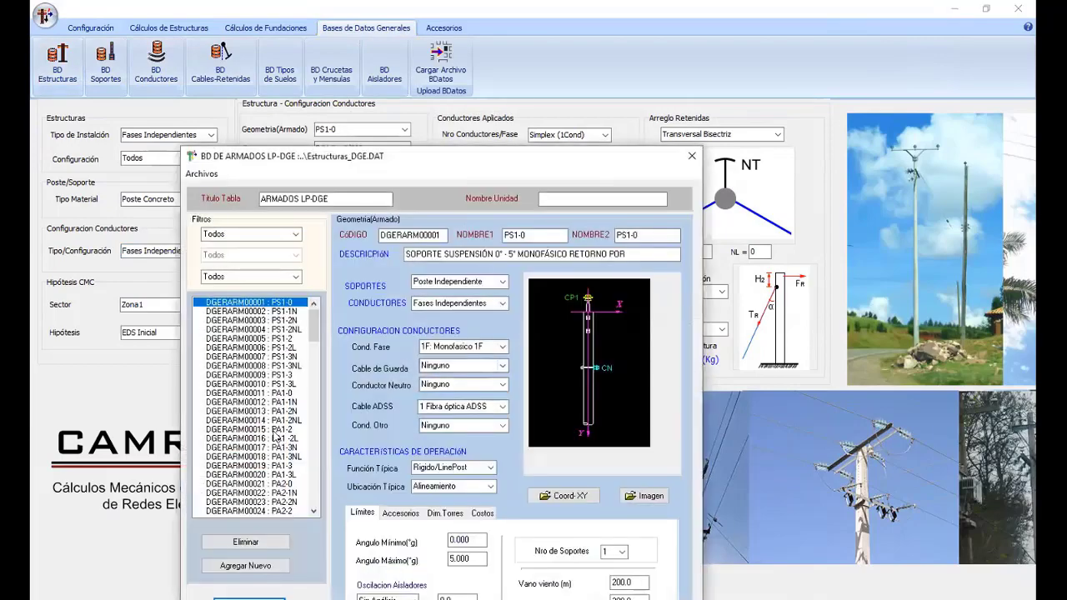
click(285, 384)
drag(362, 158, 407, 15)
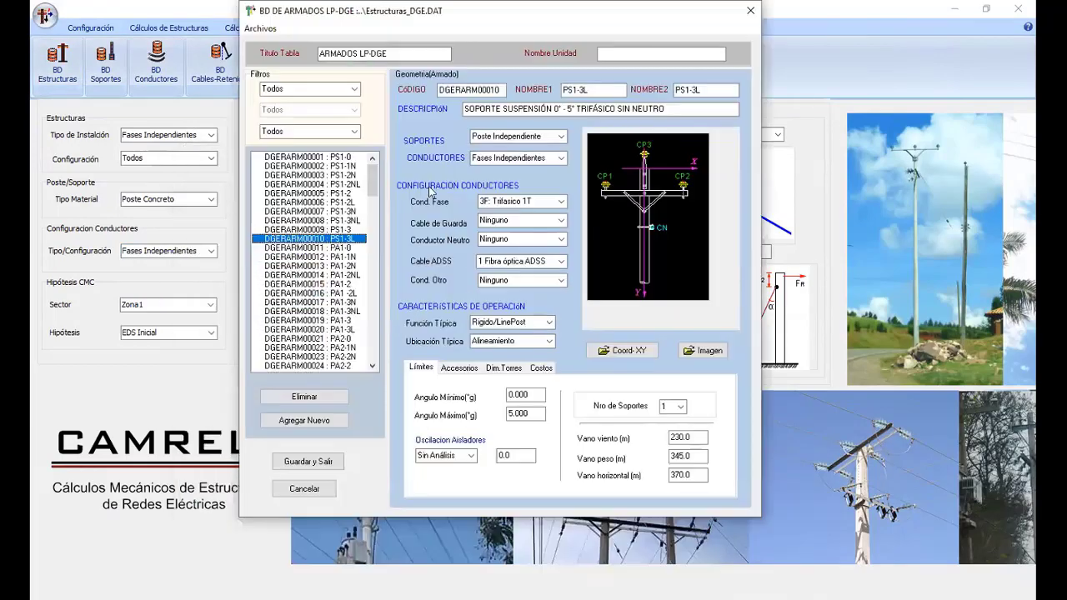
click(310, 461)
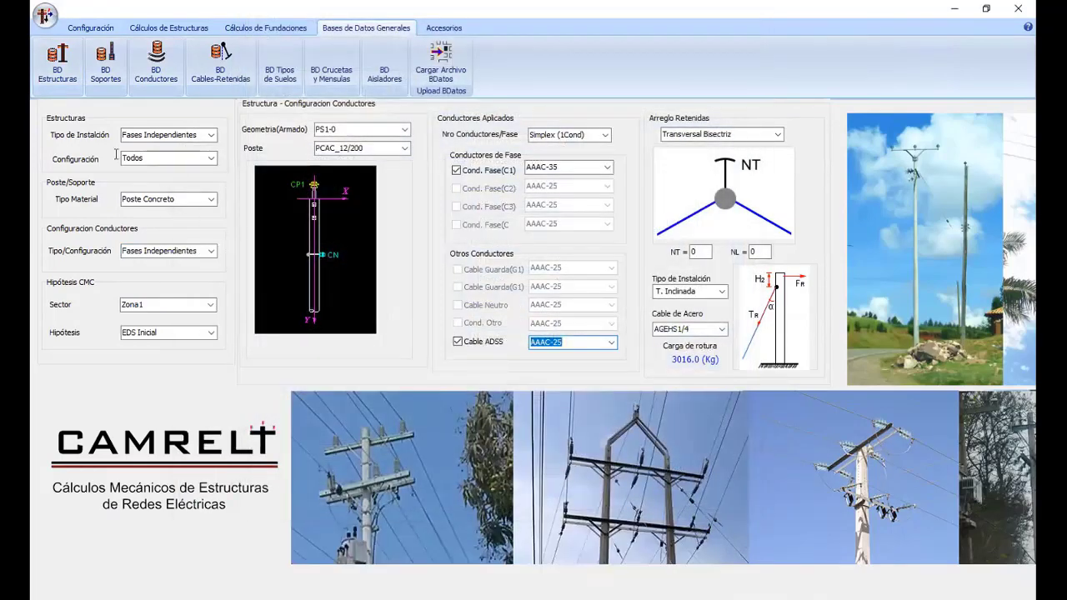
click(611, 343)
click(611, 343)
- Load ConfiCME_DGE.cfg again from the Settings folder and inspect the conductors available for the ADSS cable
click(90, 27)
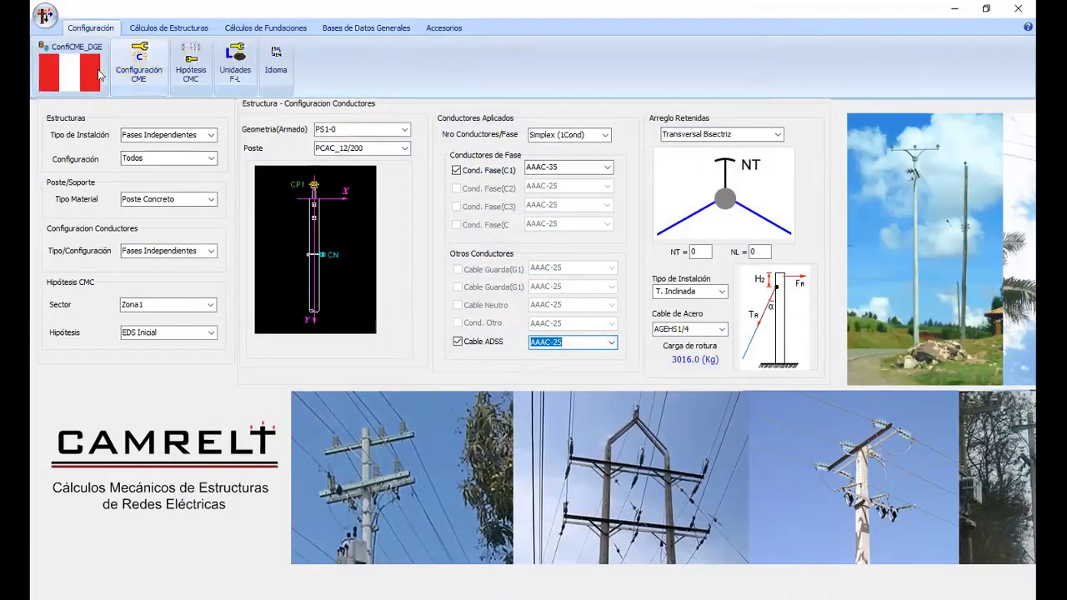
click(139, 56)
click(409, 173)
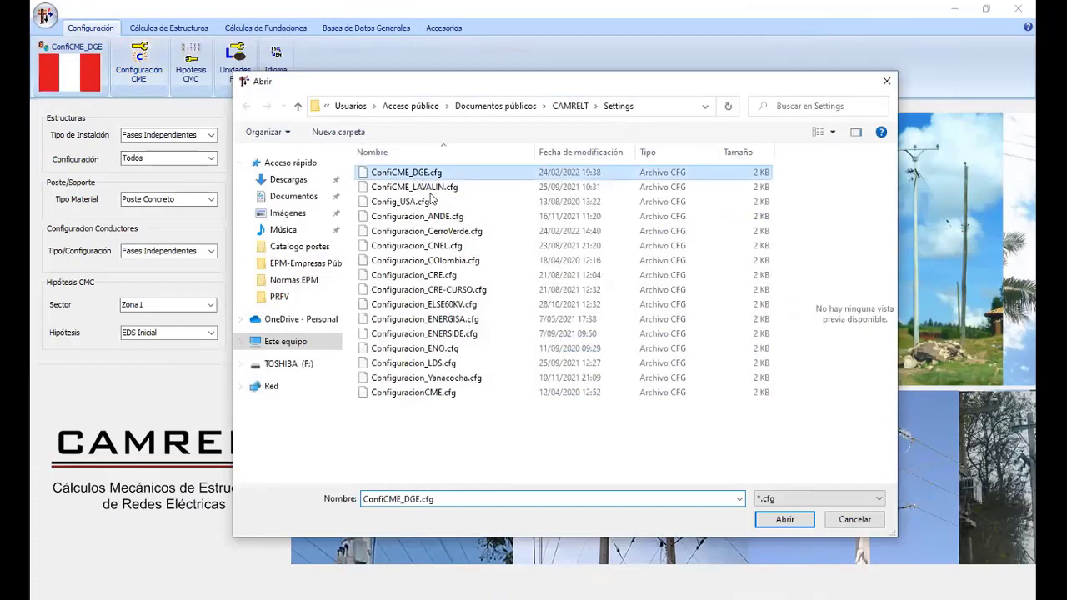
click(782, 517)
click(611, 342)
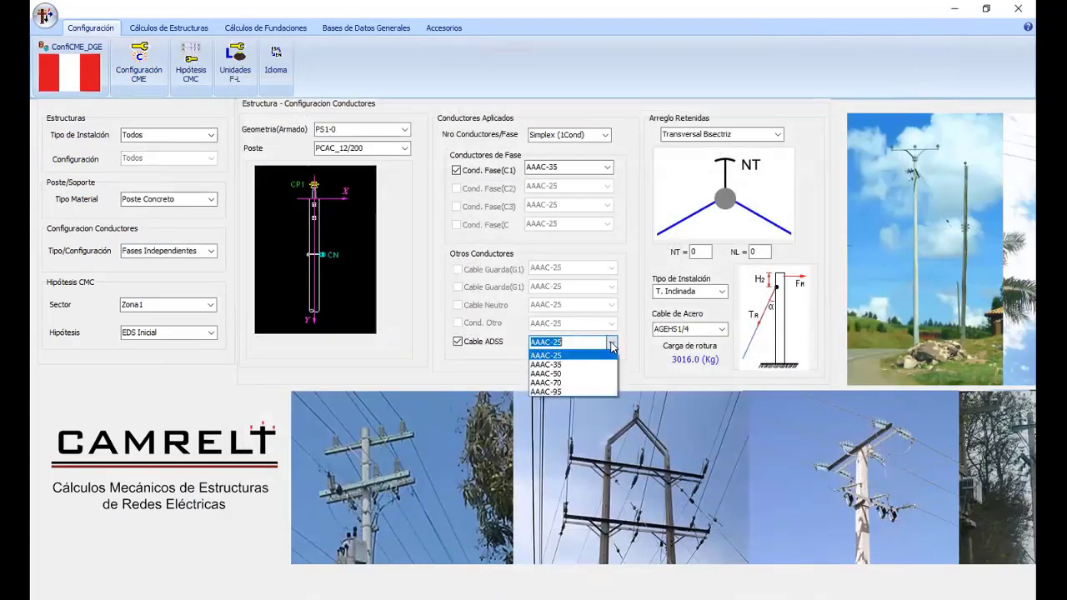
click(611, 343)
- Set the installation type to Fases Independientes, the configuration to 3F: Trifasico 1T and the structure geometry to PS1-3L
click(211, 135)
click(215, 136)
click(179, 156)
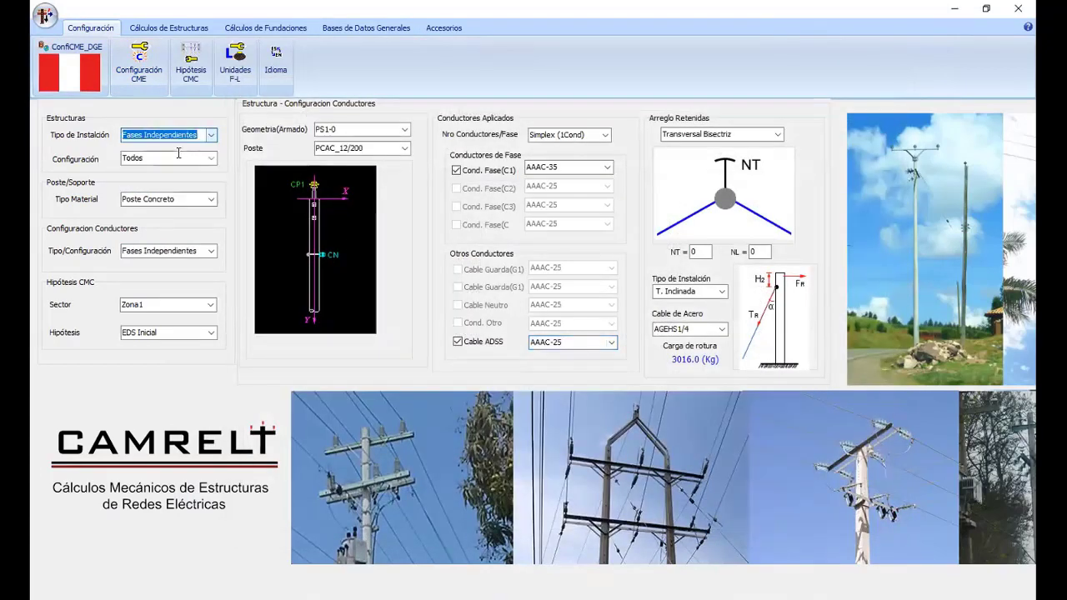
click(210, 159)
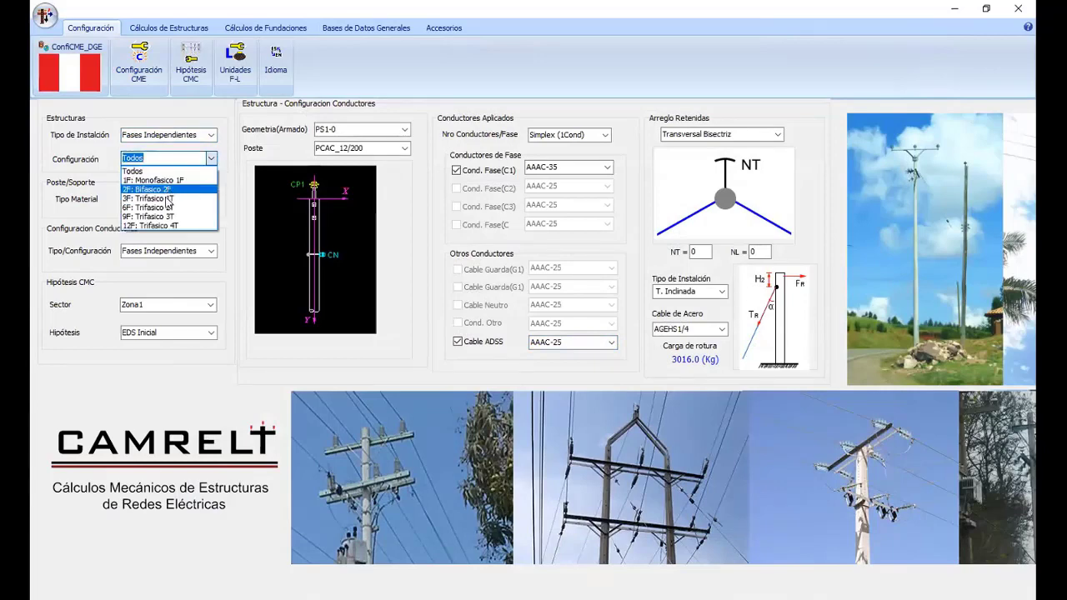
click(162, 198)
click(396, 131)
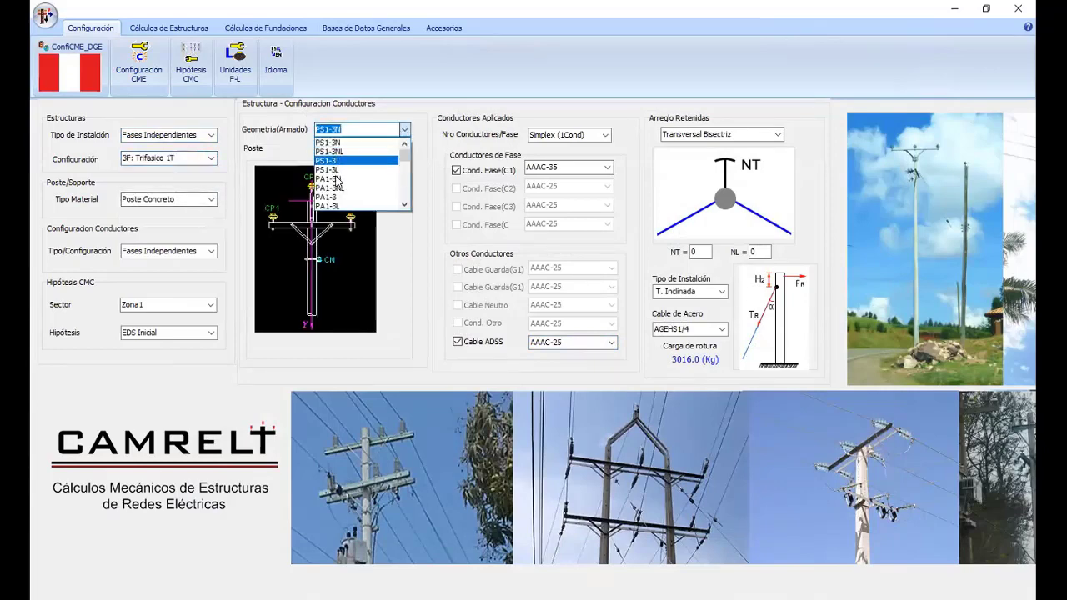
click(340, 158)
- Select AAAC-25 for the ADSS cable, with the conductor configuration set to Fases Independientes
click(574, 342)
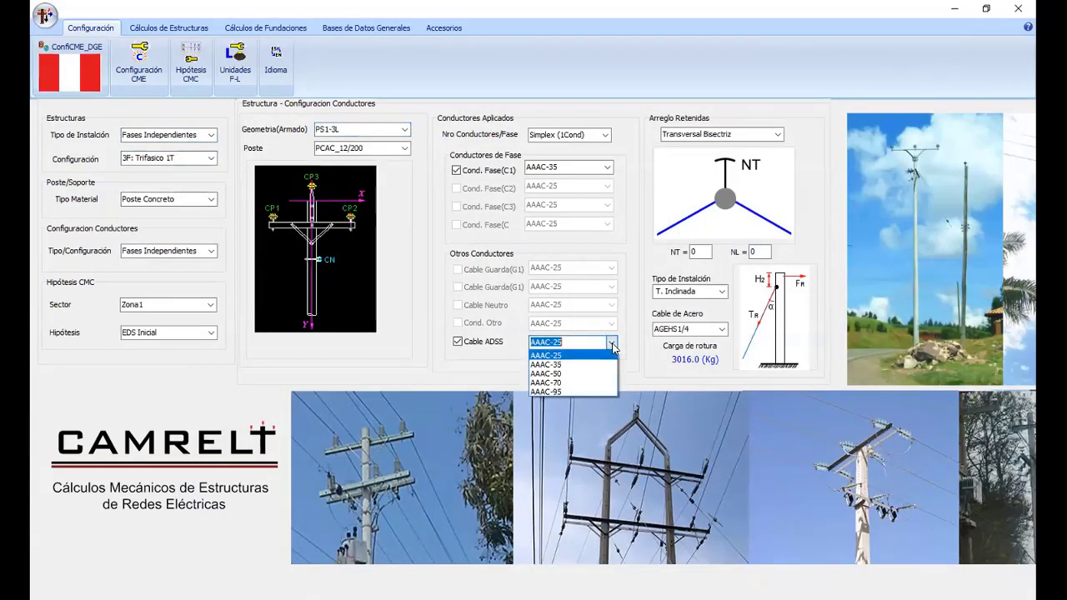
click(550, 354)
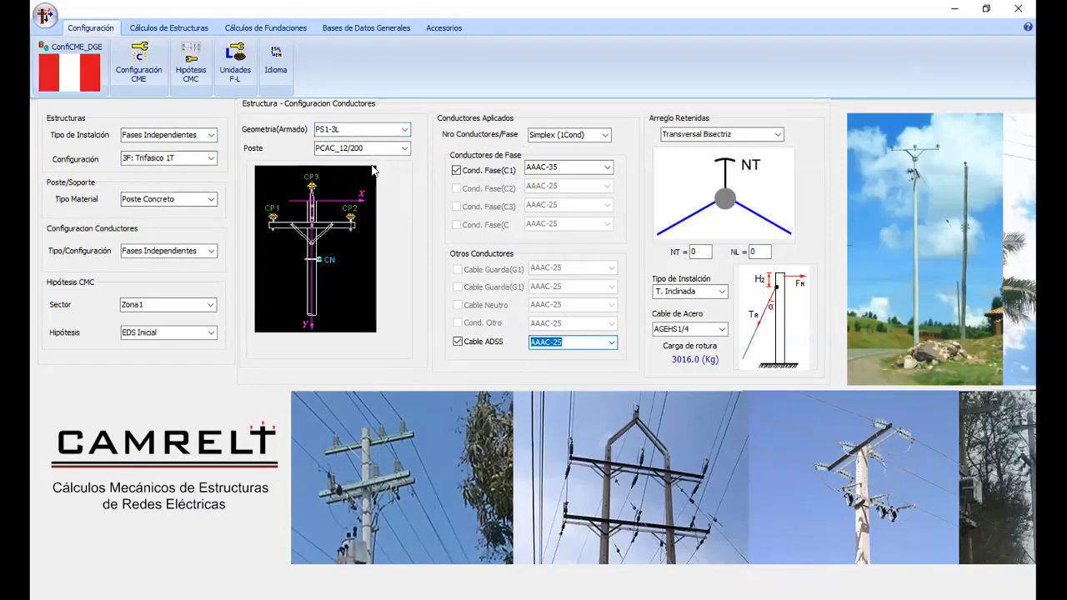
click(213, 251)
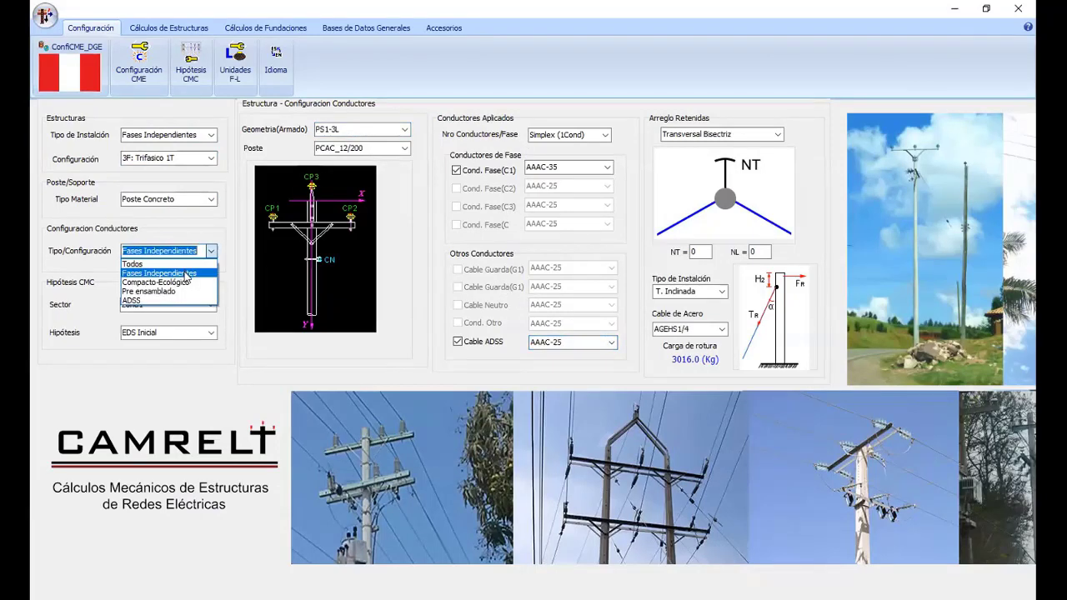
click(183, 278)
click(610, 347)
click(584, 355)
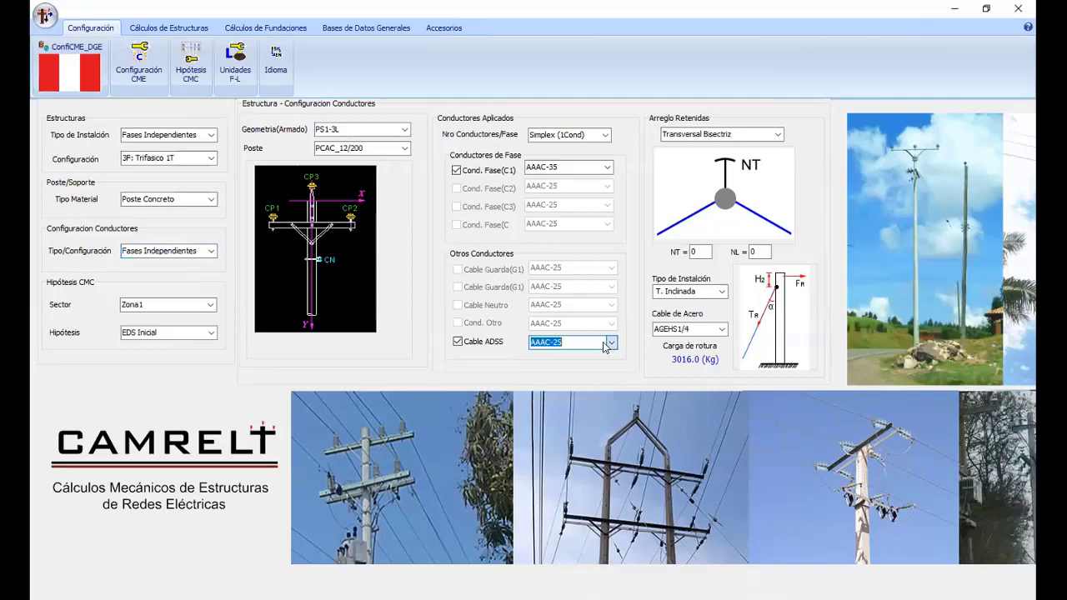
- Reload ConfiCME_DGE.cfg, then choose installation type Fases Independientes with configuration 3F: Trifasico 1T
click(71, 54)
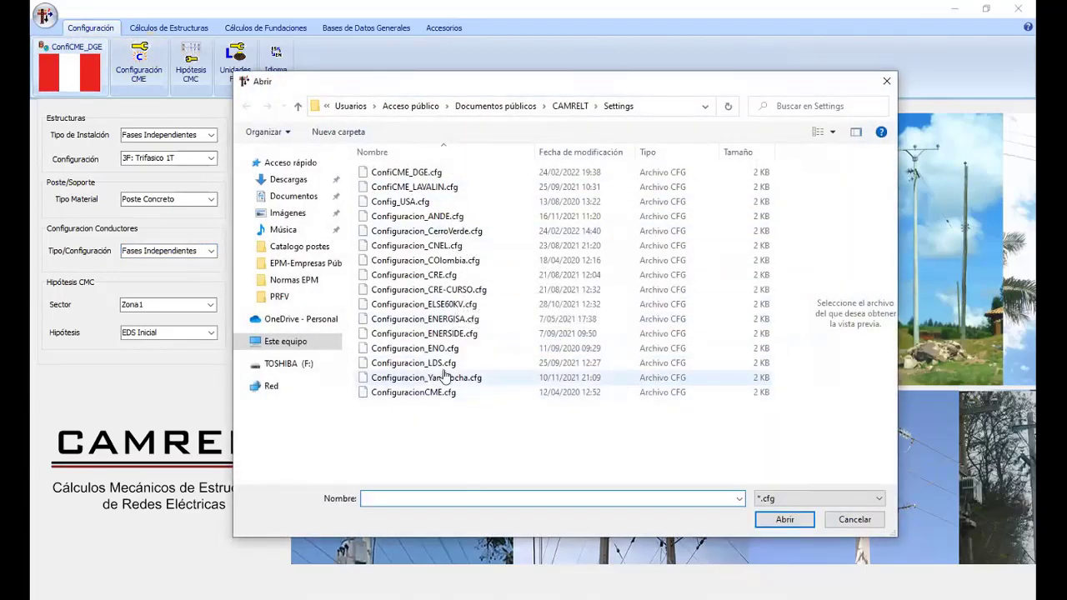
click(392, 172)
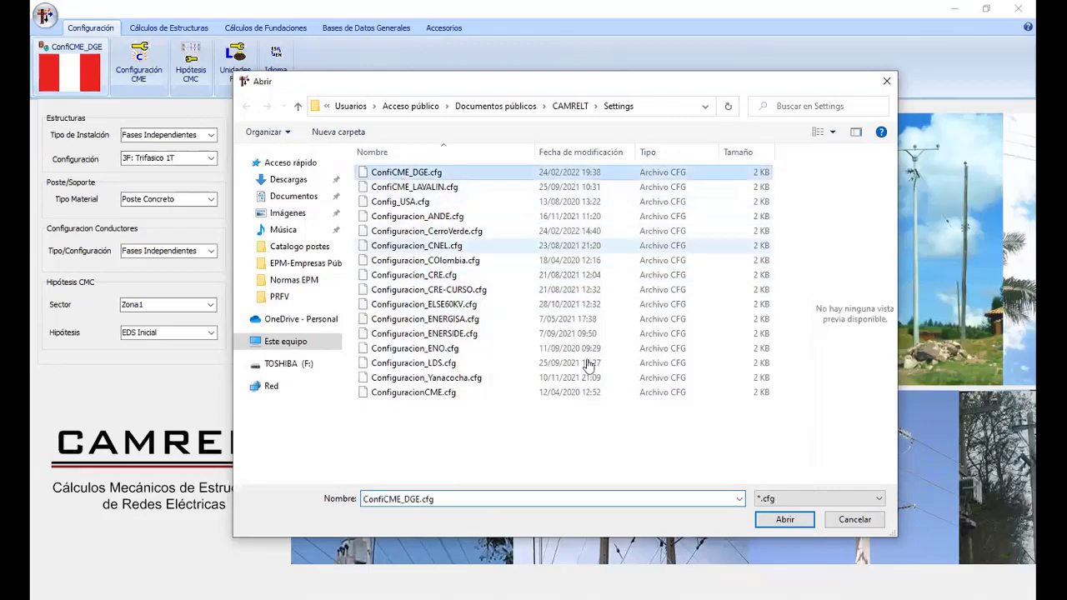
click(782, 519)
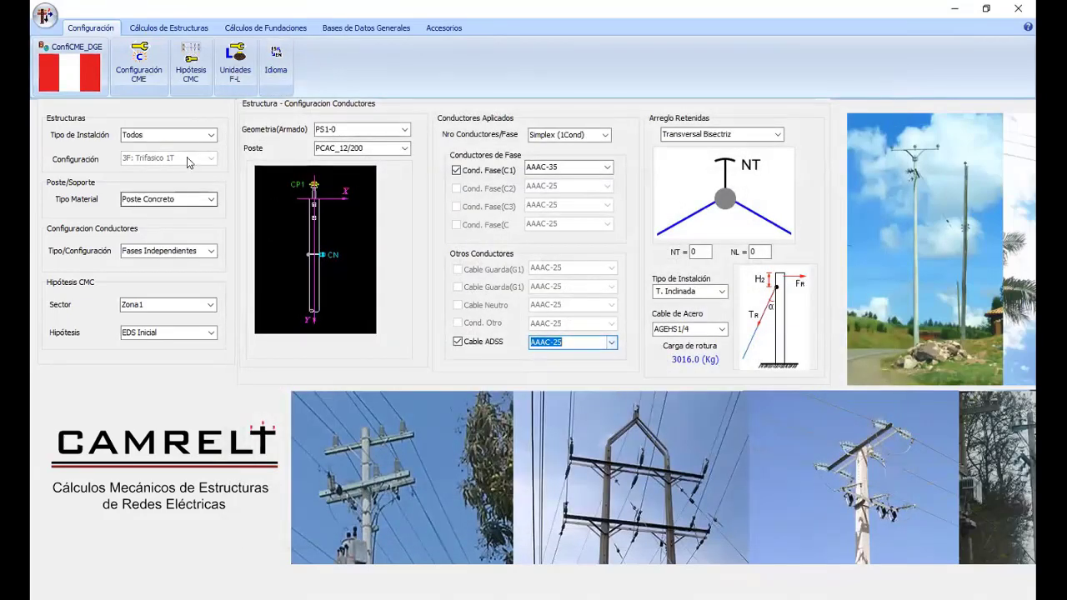
click(166, 136)
click(165, 162)
click(211, 159)
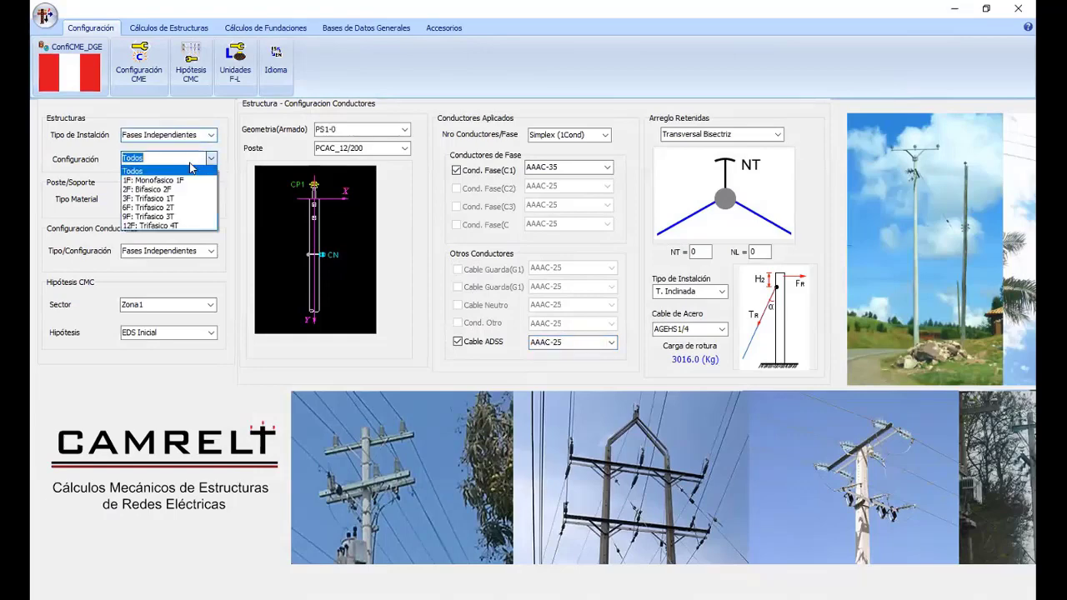
click(159, 199)
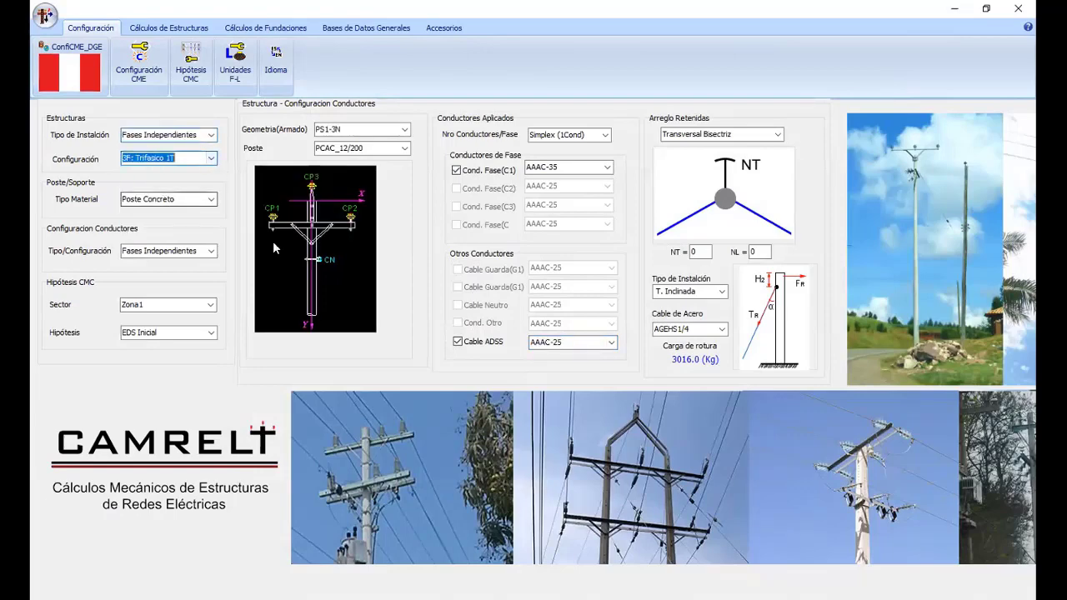
- Set the support material to Poste Concreto, the CMC hypothesis to Maximo Viento and the ADSS cable conductor to AAAC-25
click(211, 199)
click(159, 208)
click(184, 333)
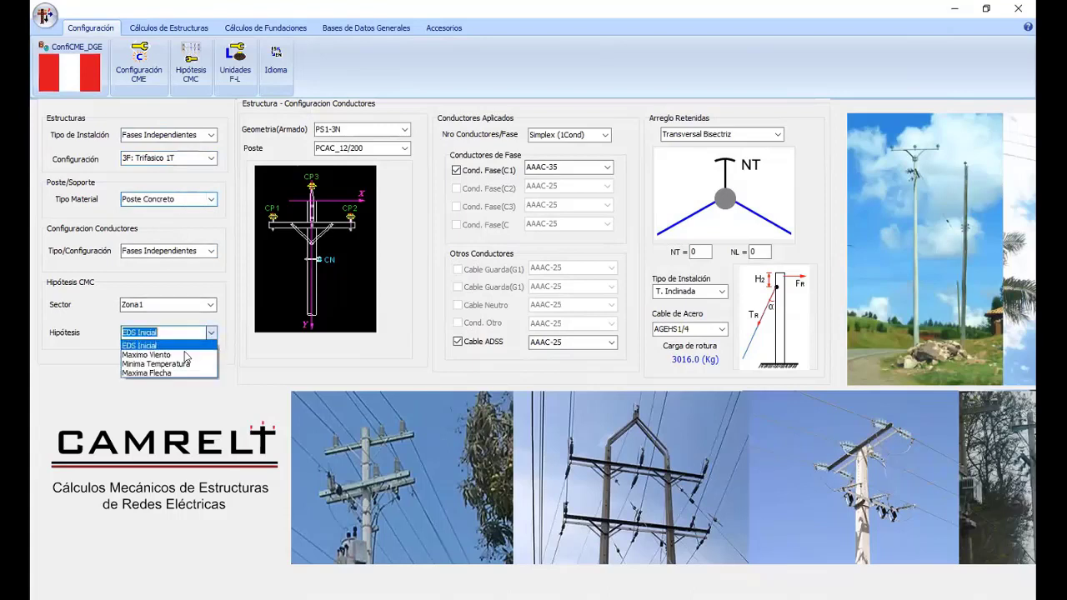
click(179, 354)
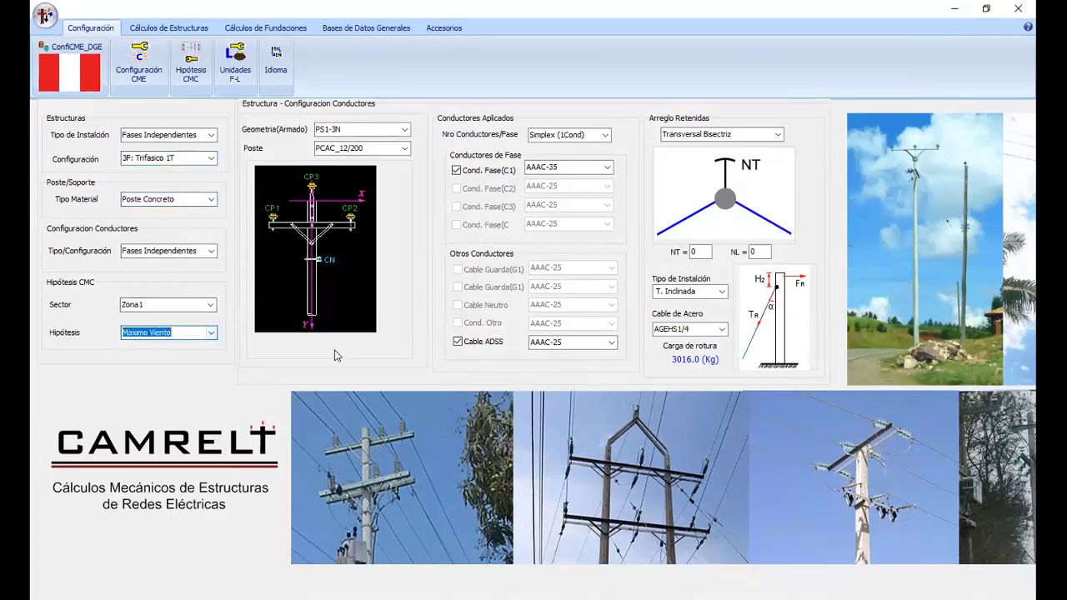
click(609, 346)
click(554, 356)
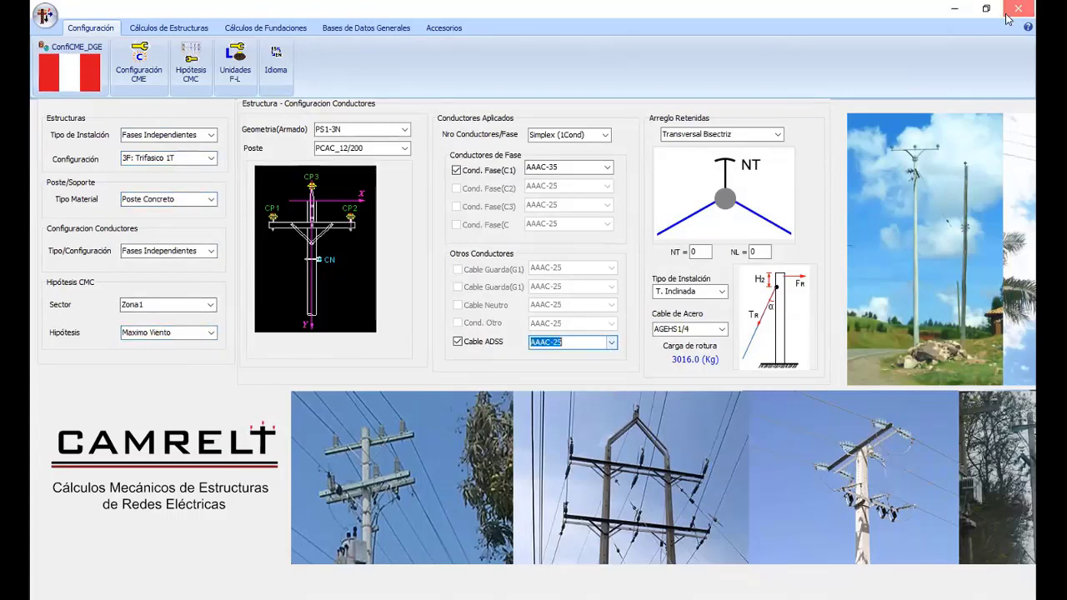
- Leave the current window, launch CAMRELT21 again from the desktop and check the ADSS cable conductor choices
click(954, 8)
click(956, 7)
key(super+d)
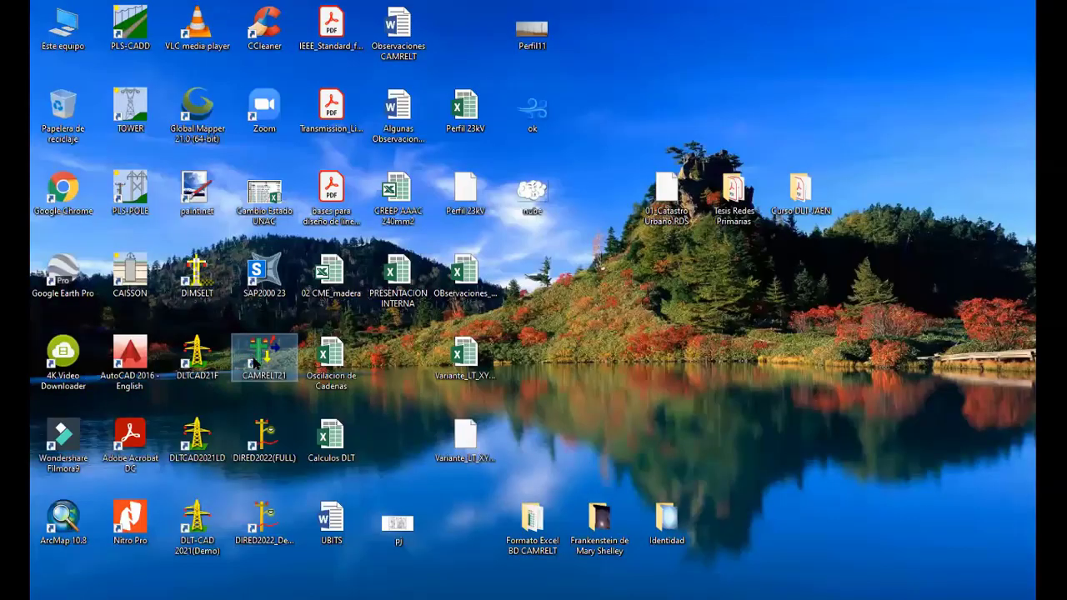
double_click(256, 361)
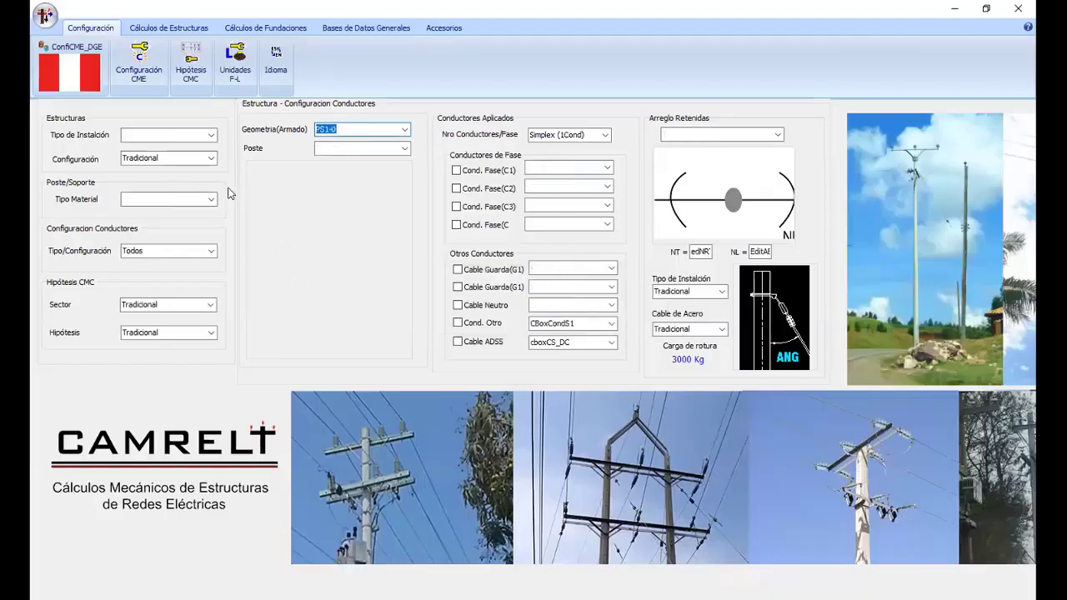
click(613, 346)
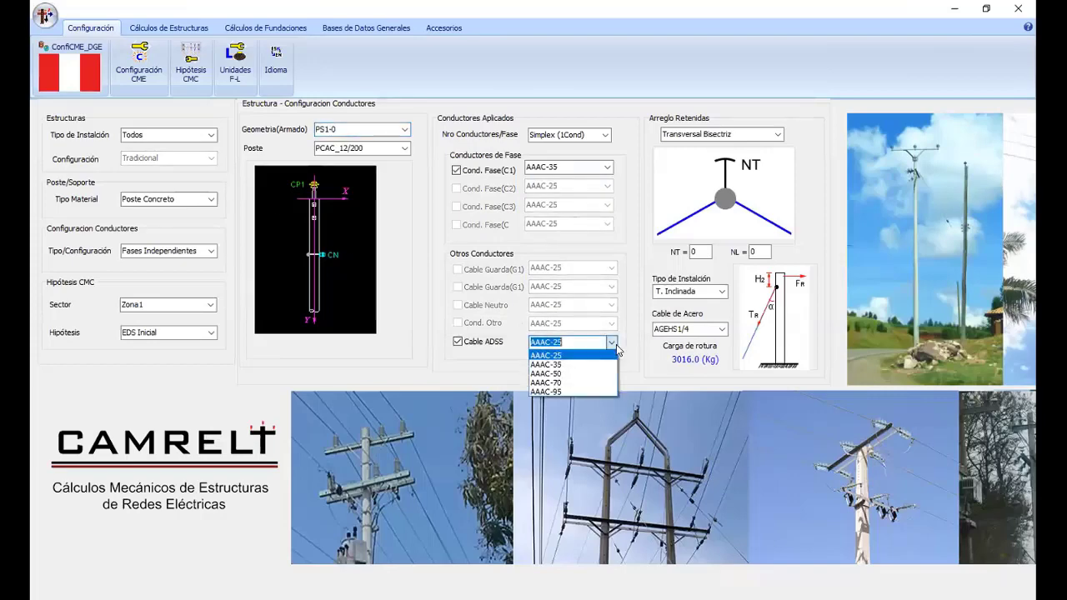
click(617, 347)
- Select Estructuras_DGE.DAT again as the structure geometry data file of the DGE configuration and apply it
click(77, 76)
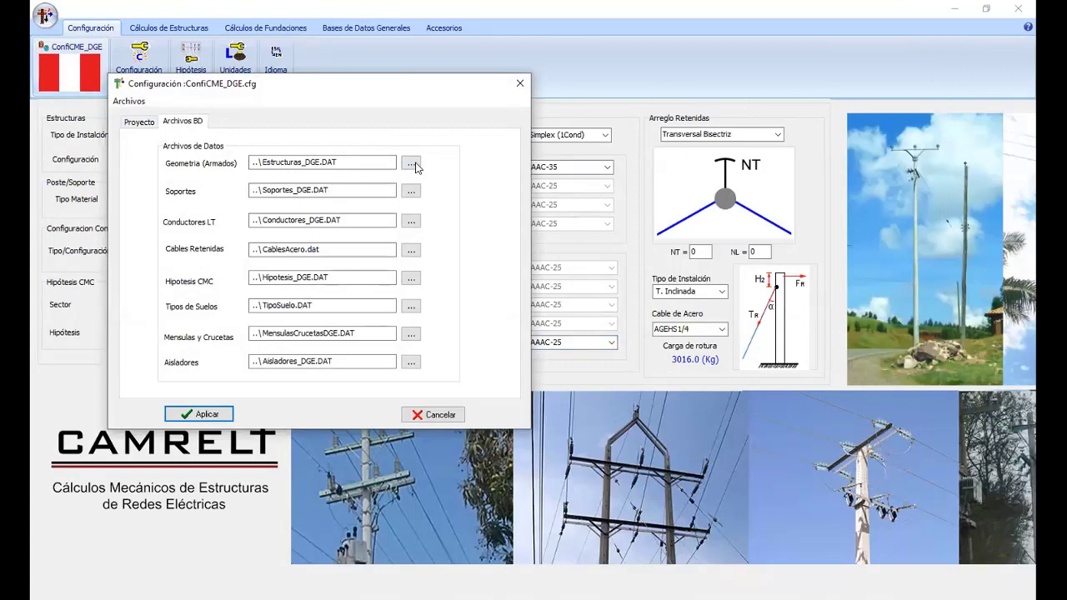
click(412, 164)
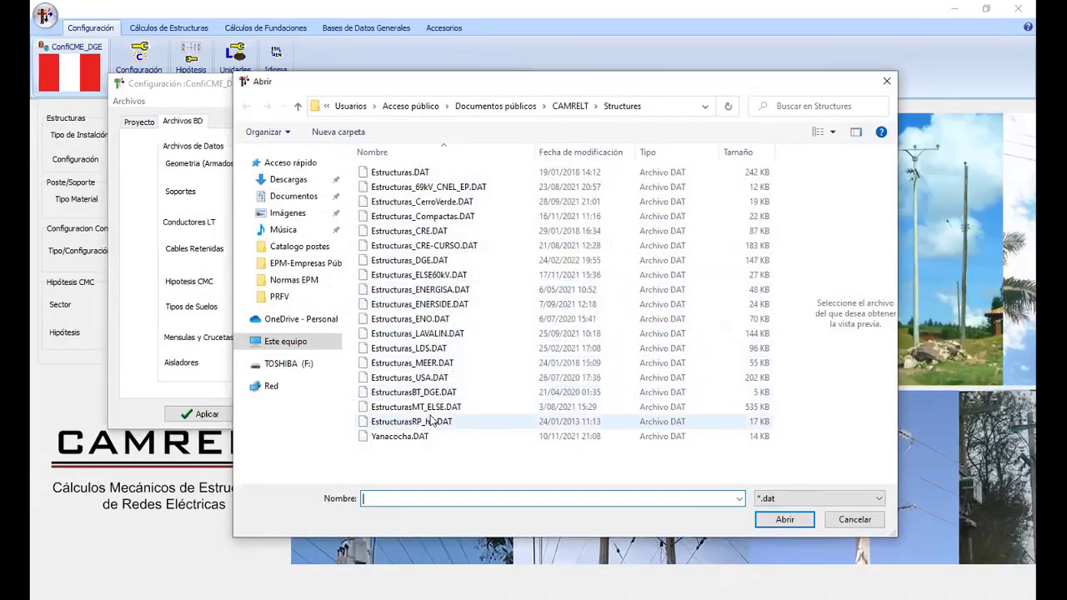
double_click(432, 265)
click(189, 413)
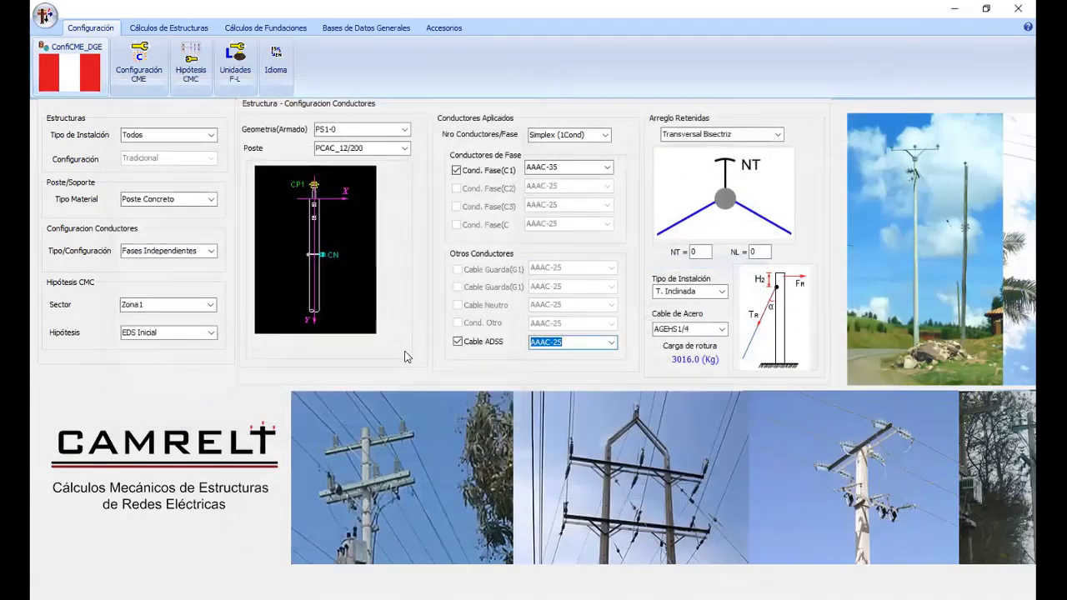
- Set the installation type to Fases Independientes and the configuration to 3F: Trifasico 1T
click(614, 348)
click(191, 136)
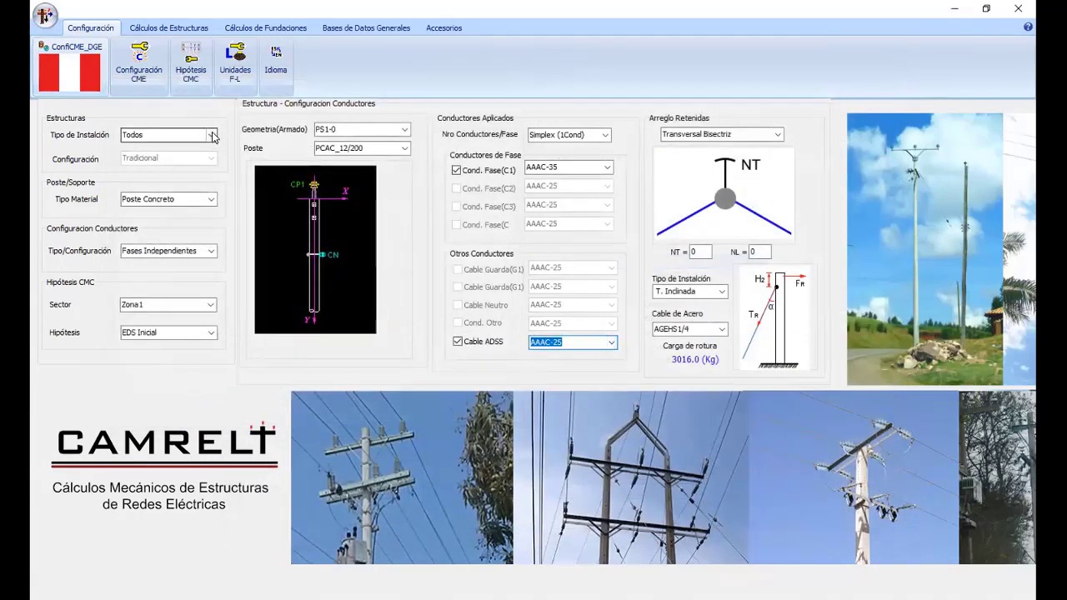
click(210, 135)
click(190, 155)
click(186, 158)
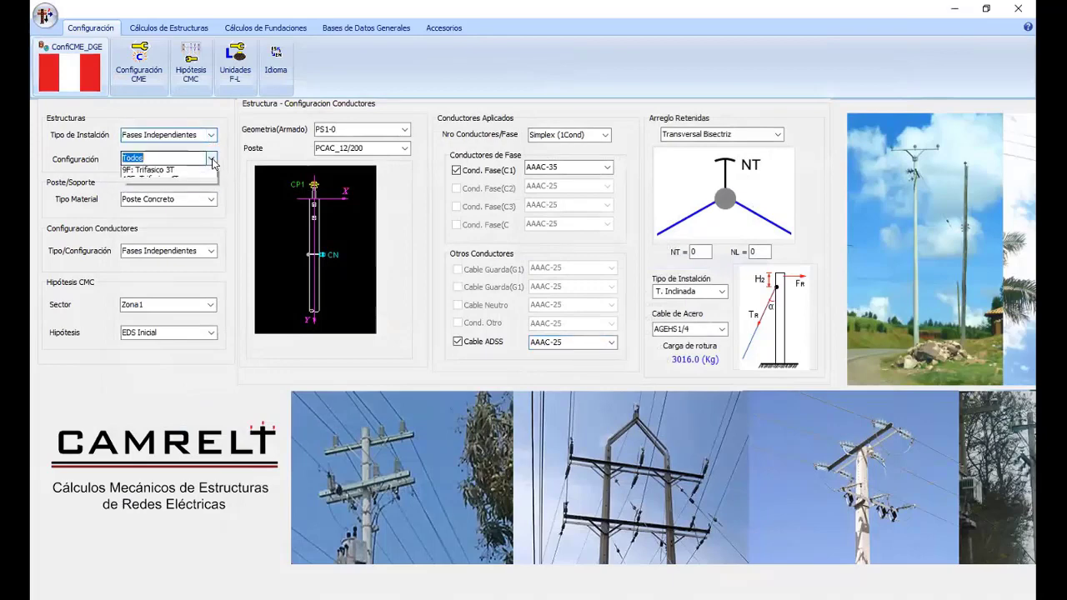
click(158, 199)
- Check which conductors are offered for the ADSS cable and for phase conductor C1
click(611, 342)
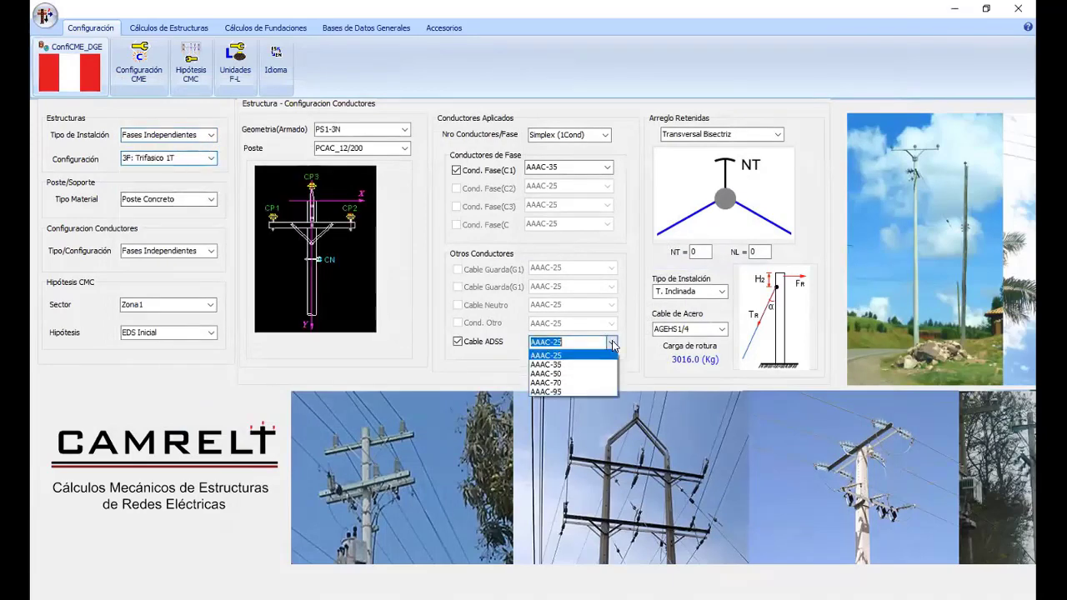
click(611, 342)
click(607, 168)
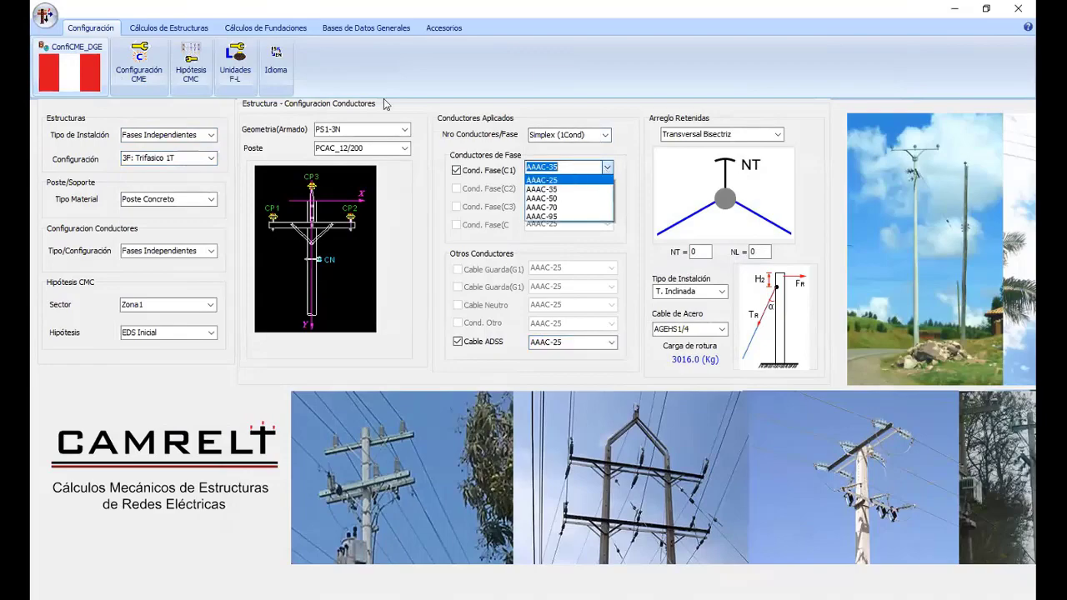
- Open the structures database and select 1 Fibra óptica ADSS as the ADSS cable of structure PS1-3L
click(363, 27)
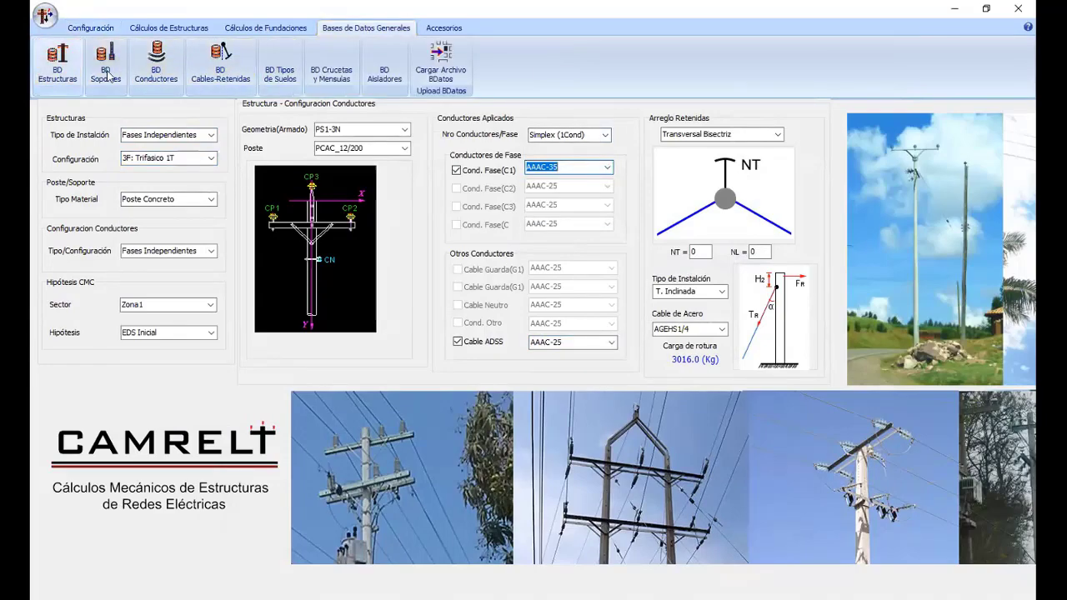
click(57, 67)
click(223, 330)
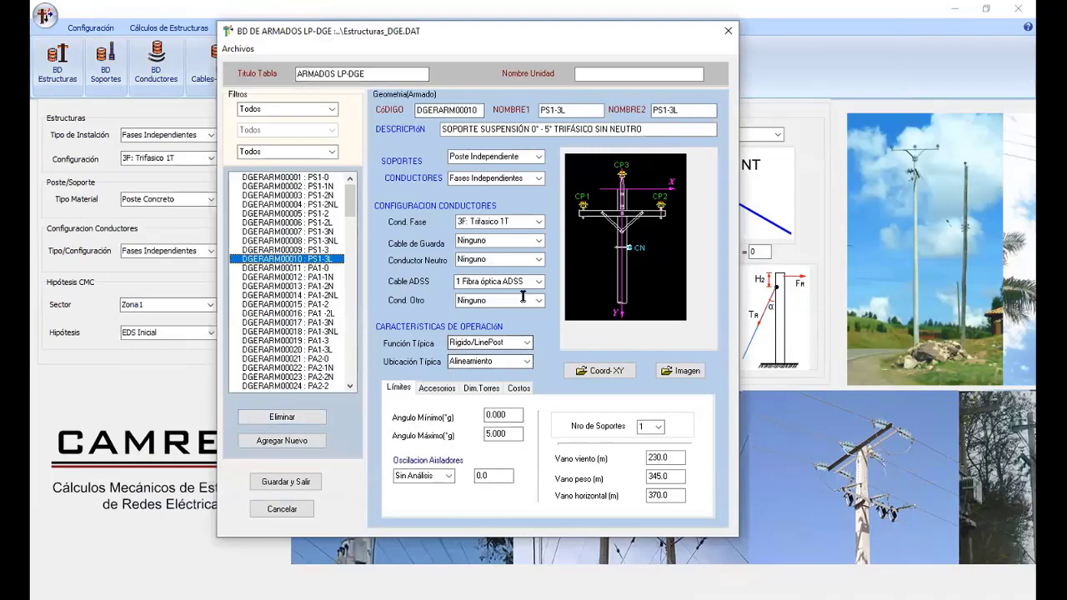
click(535, 284)
click(500, 294)
- Review the ADSS1 point in the PS1-3L coordinates, apply them, and save and exit the structures database
click(600, 370)
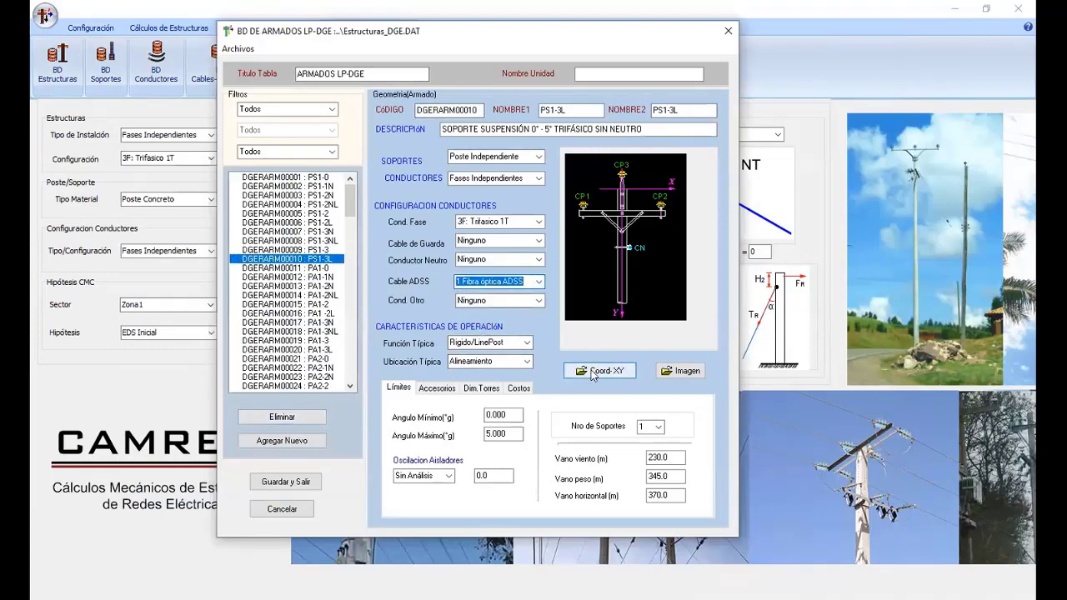
click(294, 235)
click(407, 235)
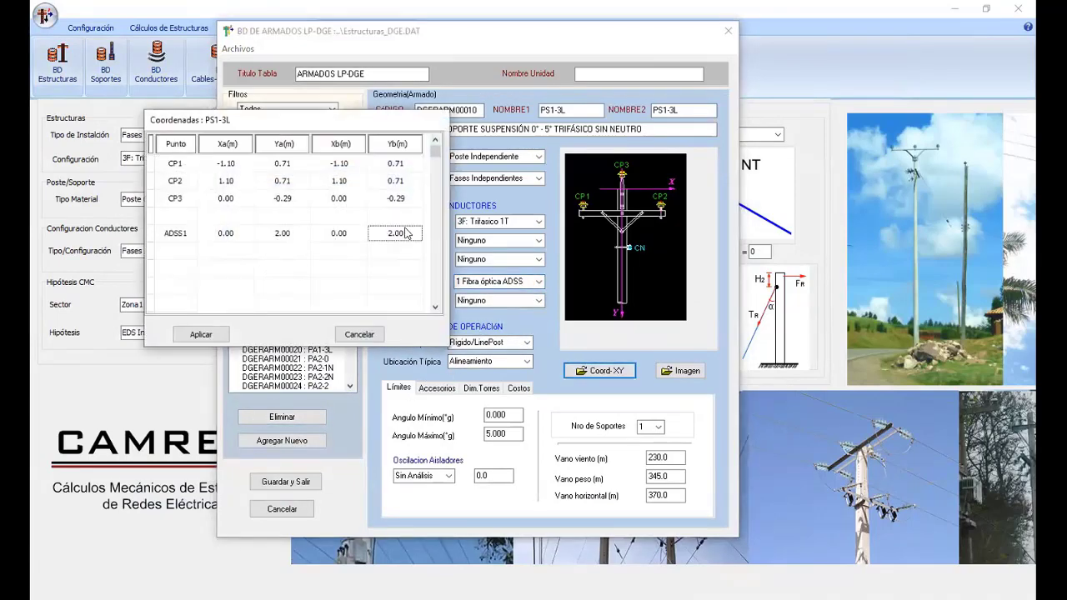
click(221, 340)
click(274, 483)
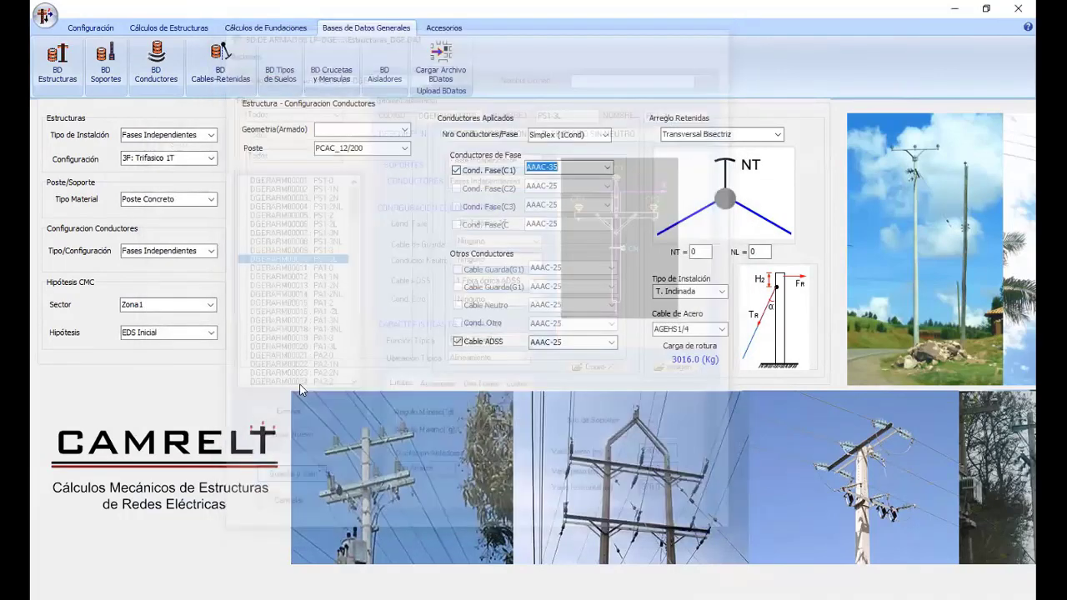
- Reload the ConfiCME_DGE.cfg configuration and set the installation type to Fases Independientes
click(108, 33)
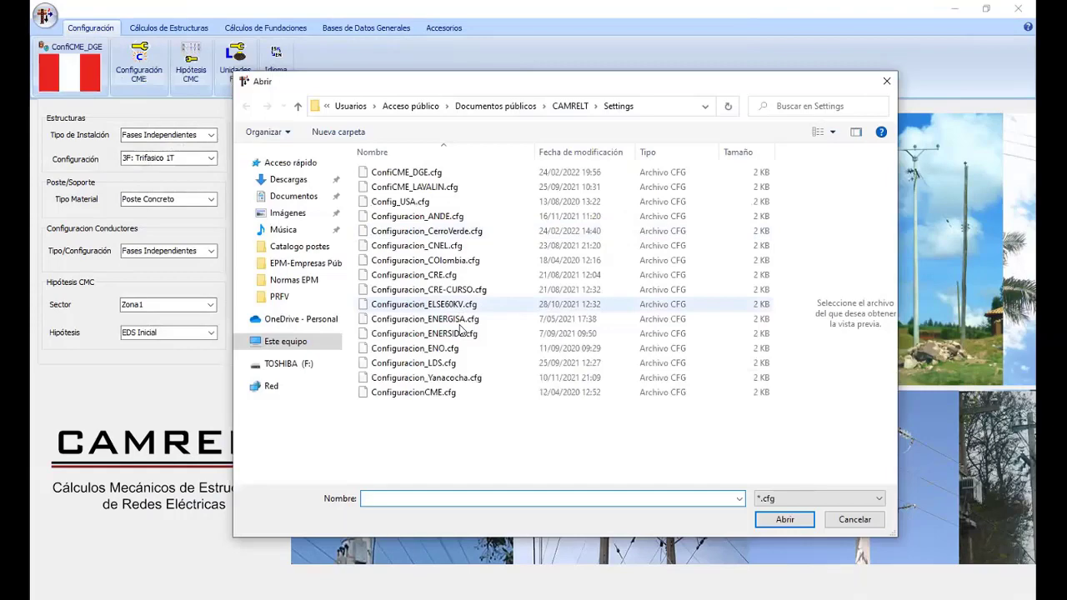
click(425, 173)
click(769, 516)
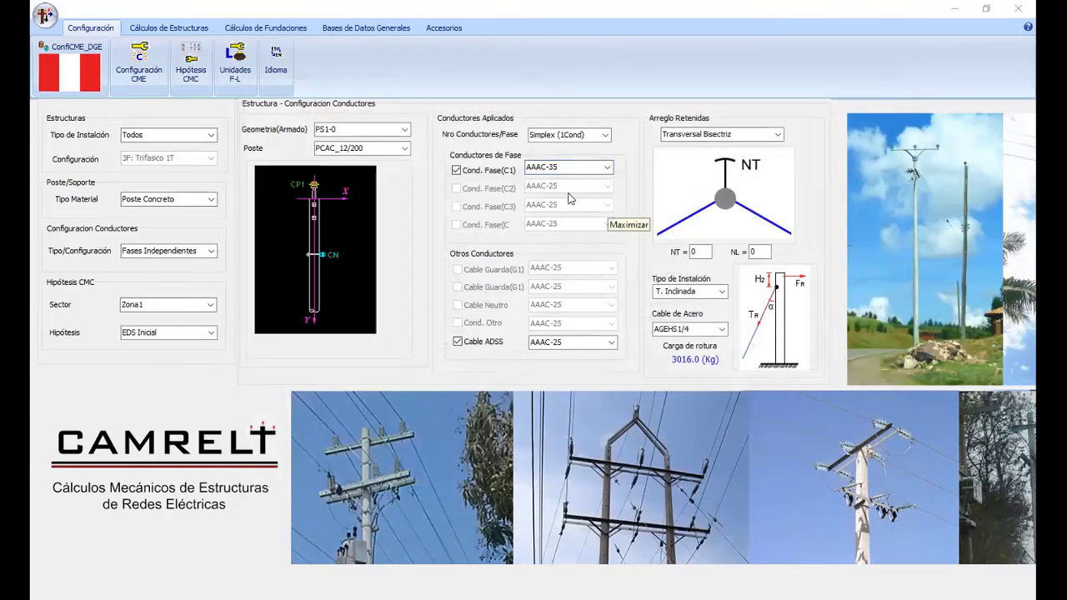
click(166, 135)
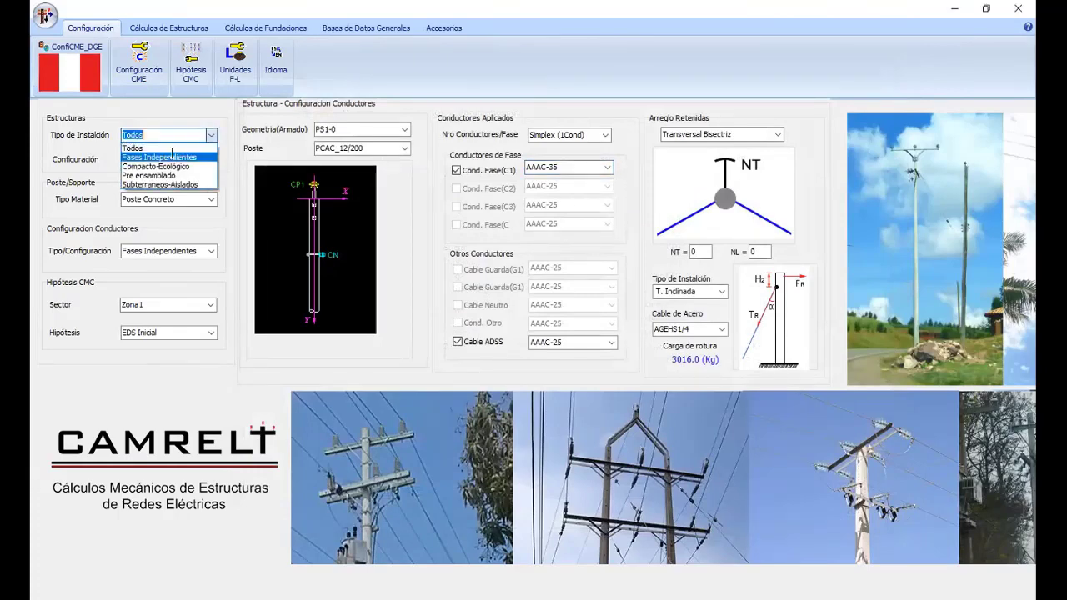
click(172, 156)
- Check the ADSS cable choices in the configuration and review the SG5D25 cable's data in the conductors database
click(609, 343)
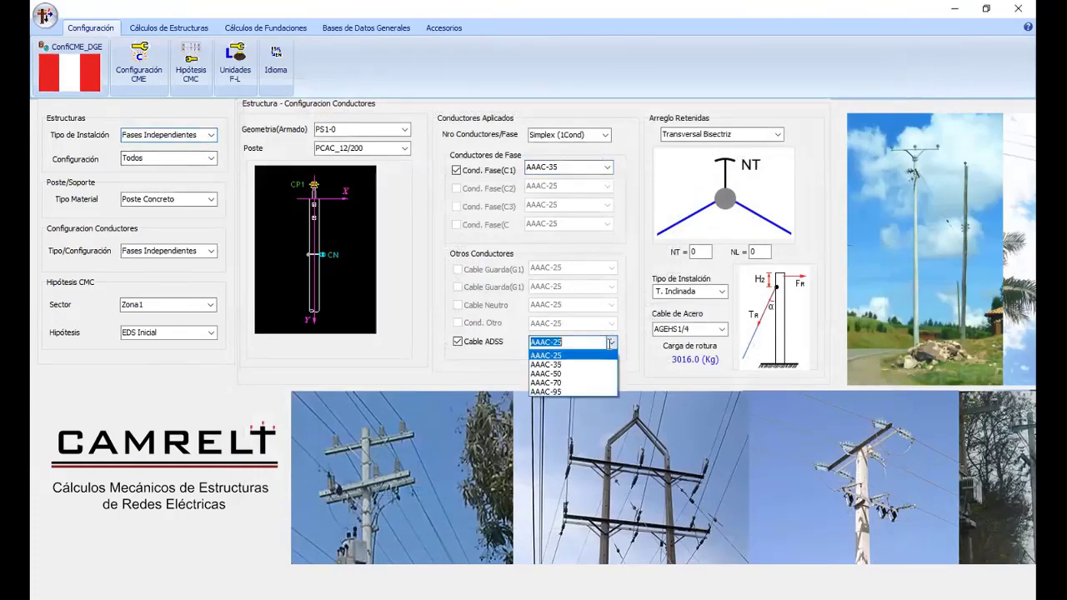
click(609, 342)
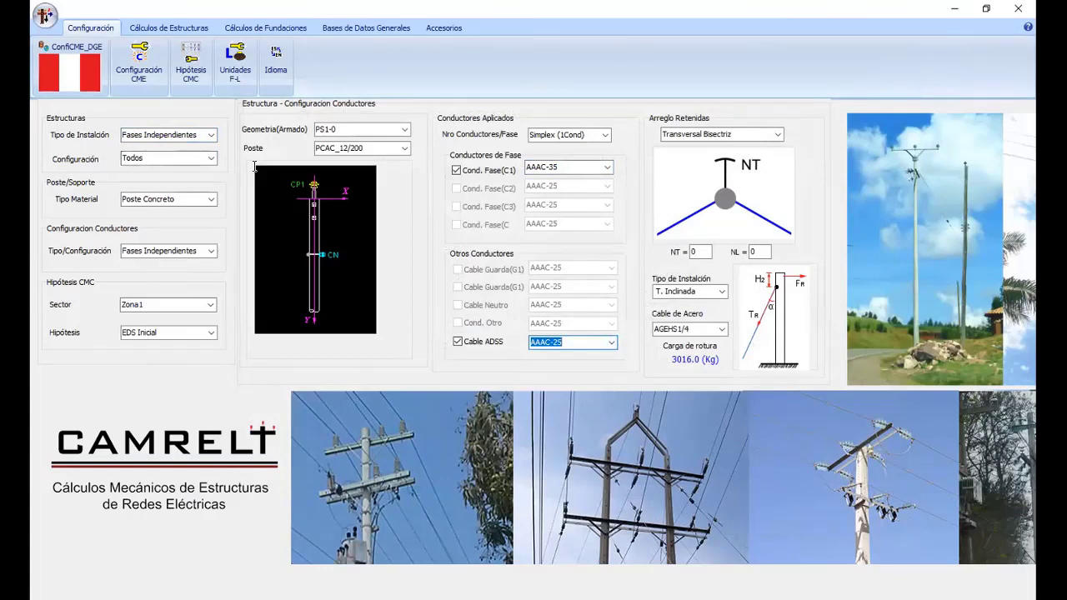
click(360, 25)
click(156, 63)
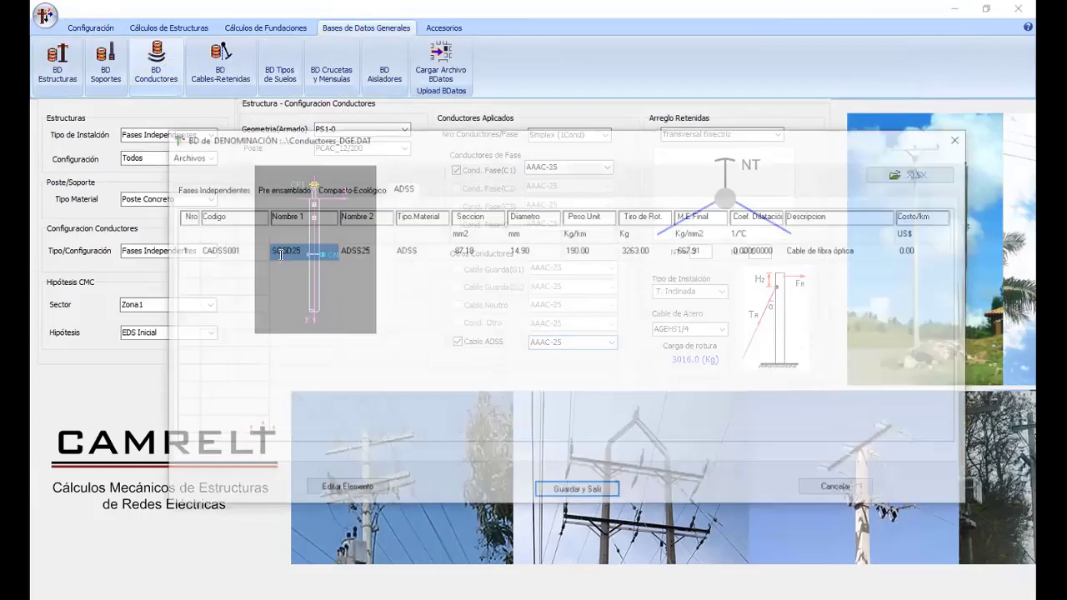
click(222, 188)
click(389, 195)
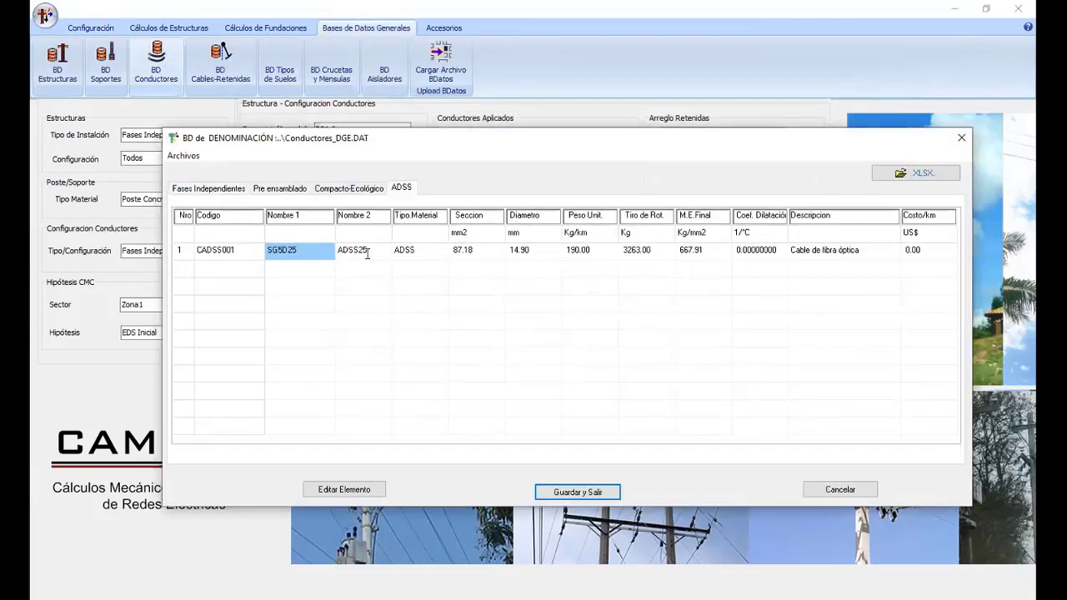
click(419, 251)
click(465, 252)
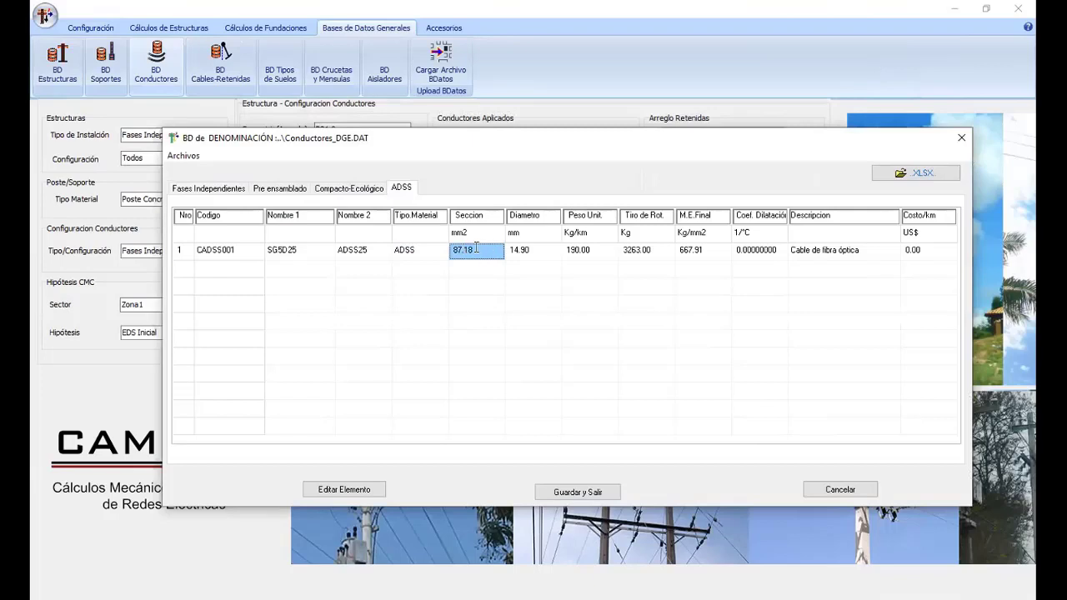
click(518, 250)
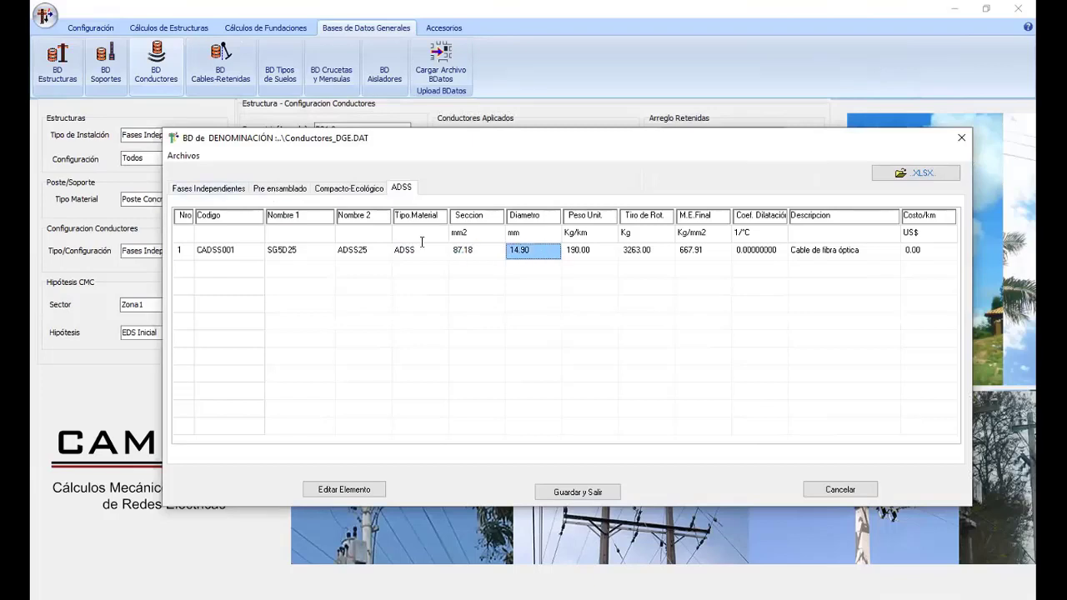
- Add a new conductor row below AAAC-95 in the Fases Independientes table of the conductors database
click(210, 188)
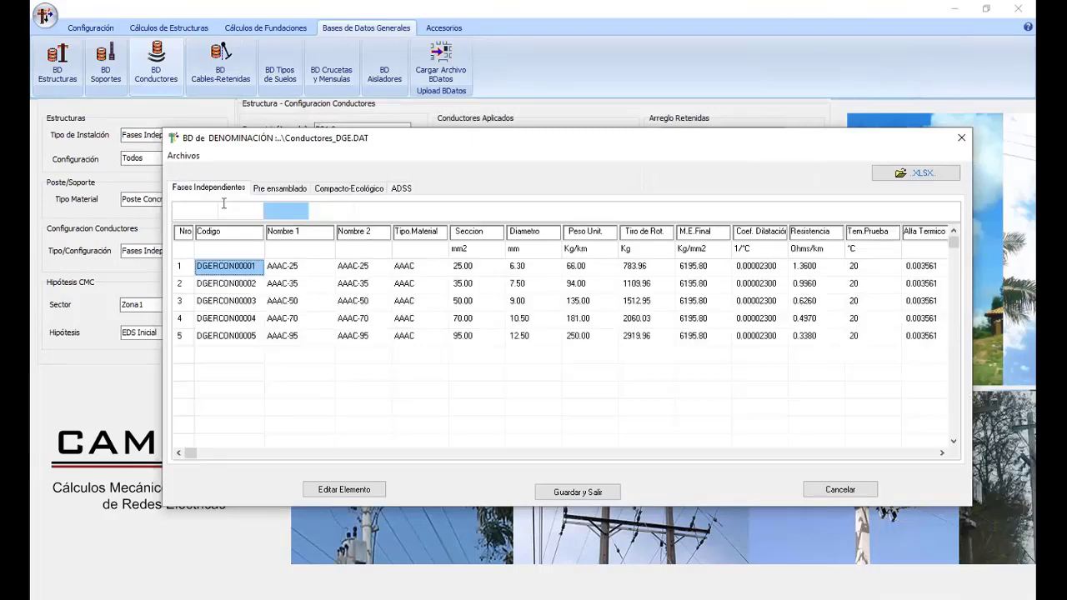
right_click(298, 343)
click(331, 350)
click(286, 354)
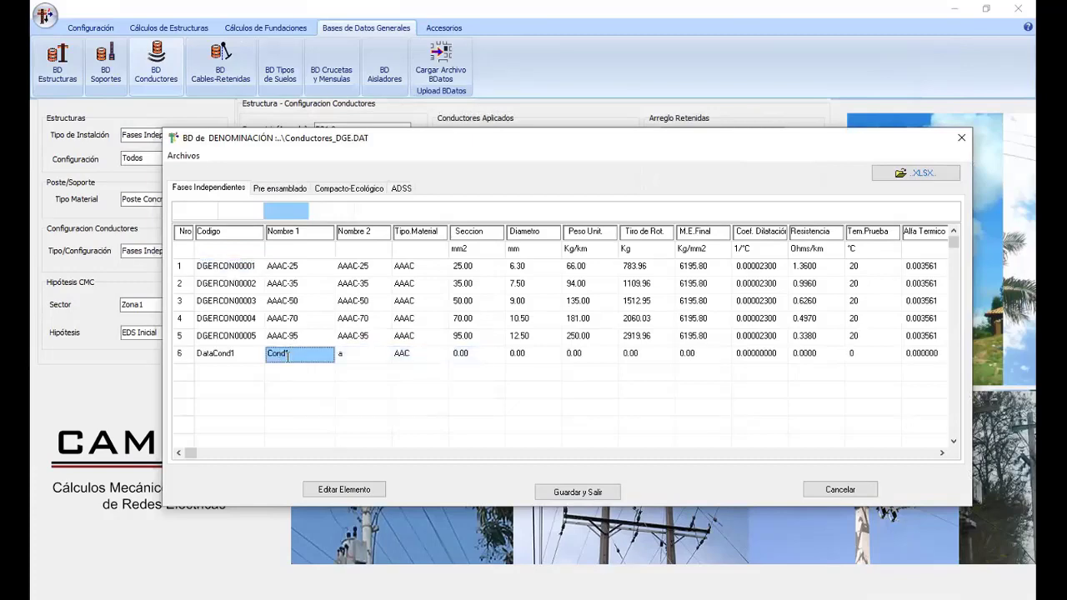
- Edit the new conductor, giving it the name ADSS, type ADSS and description ADSS, and accept
double_click(288, 354)
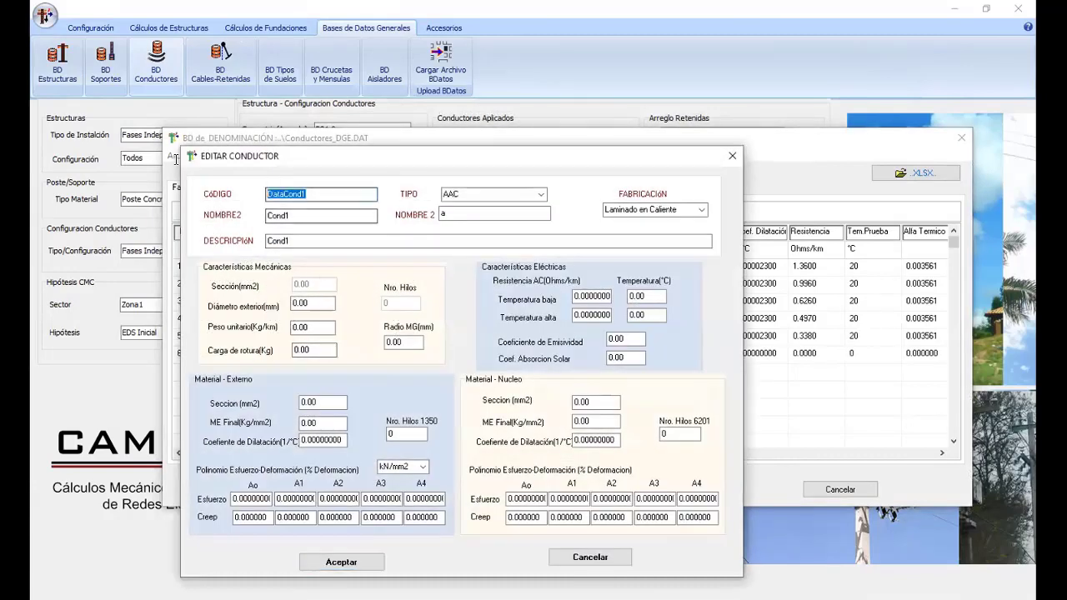
key(Tab)
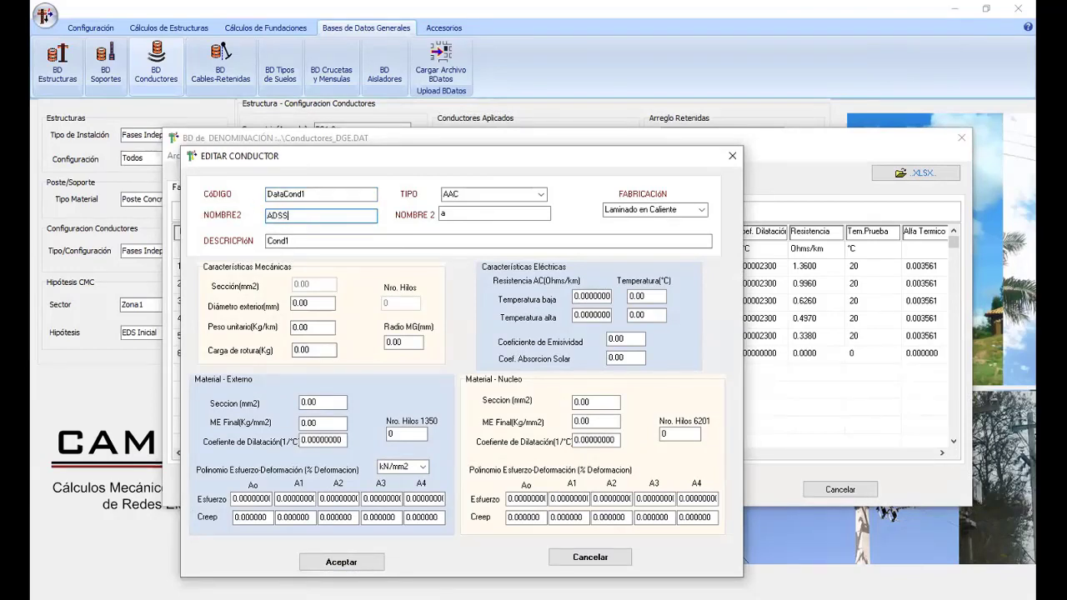
text(ADSS)
click(479, 195)
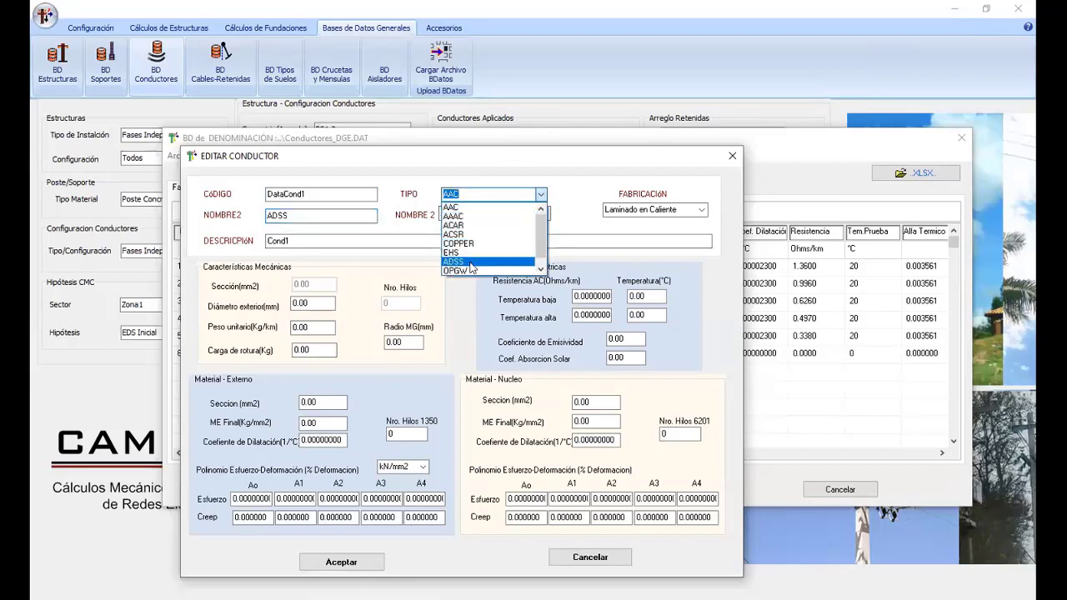
click(471, 262)
key(Tab)
text(a)
key(Tab)
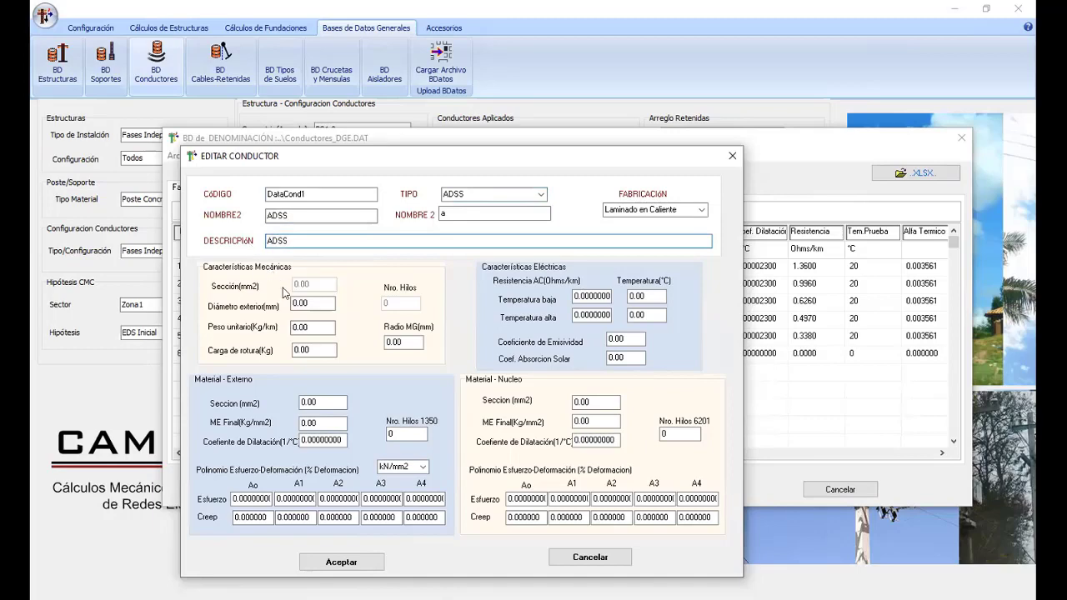
click(313, 302)
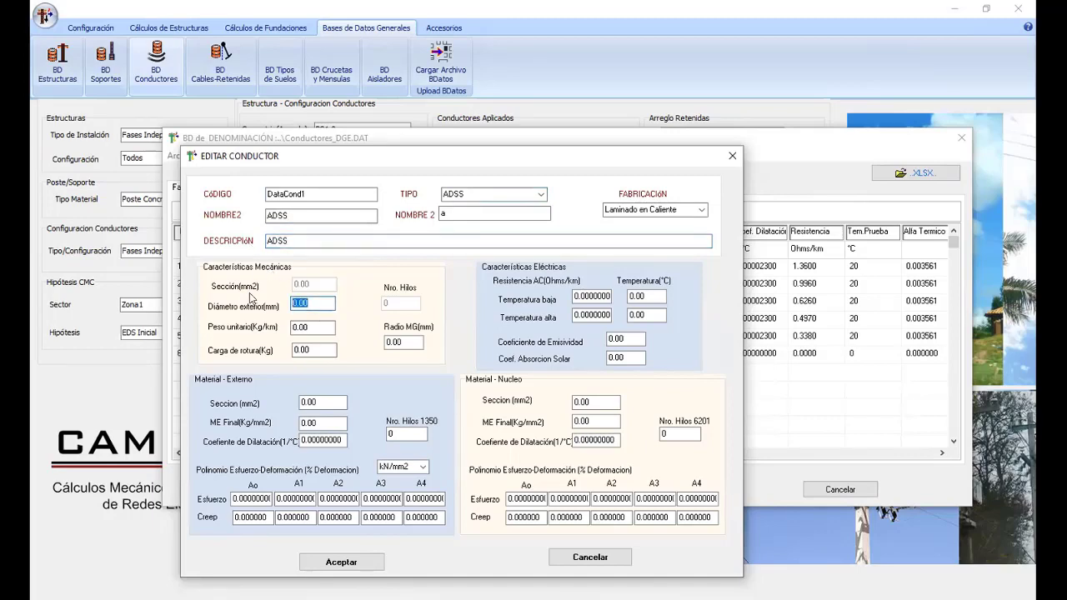
click(340, 562)
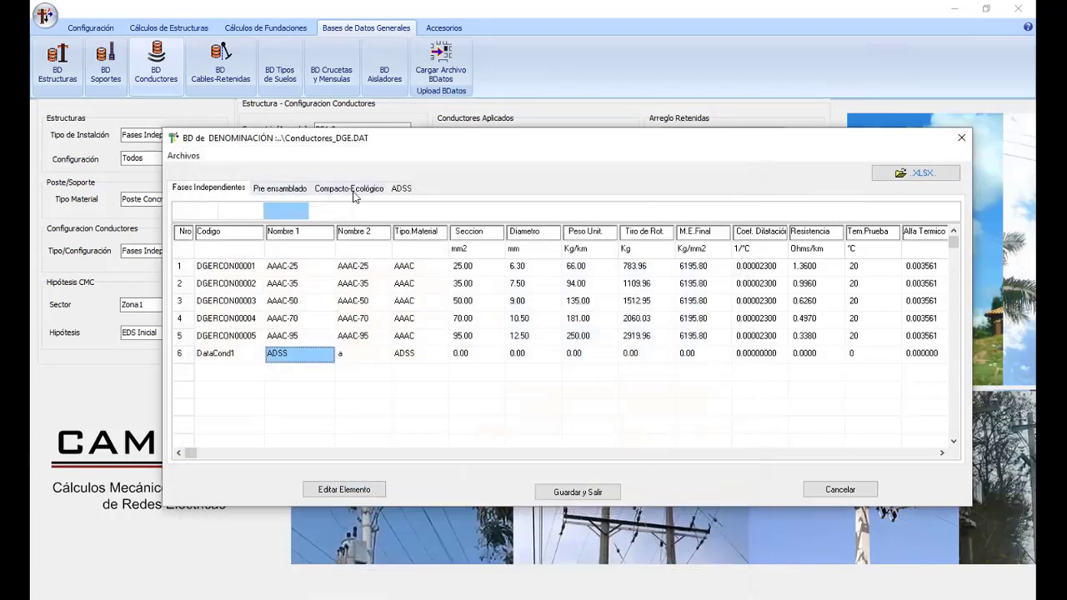
- Consult the existing ADSS cable's data and set the new ADSS conductor's outer diameter to 14.9 mm
click(401, 188)
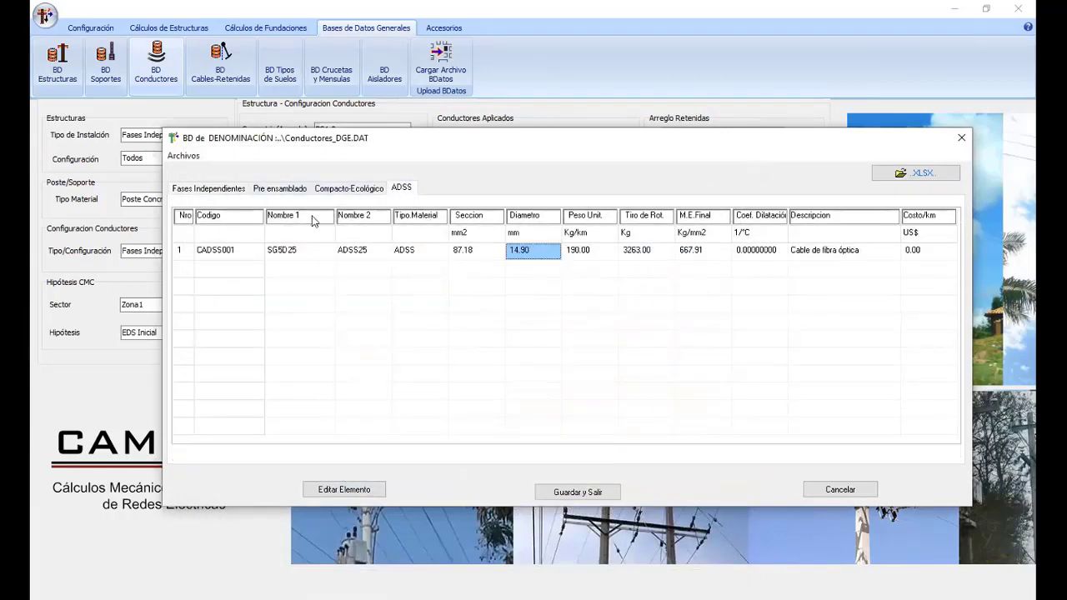
click(240, 189)
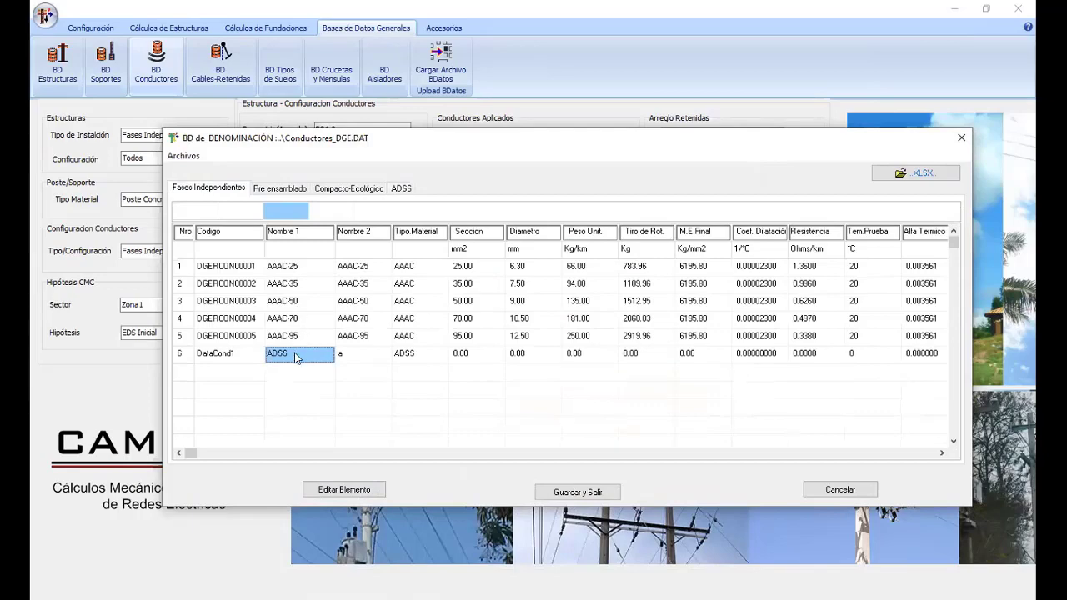
double_click(294, 354)
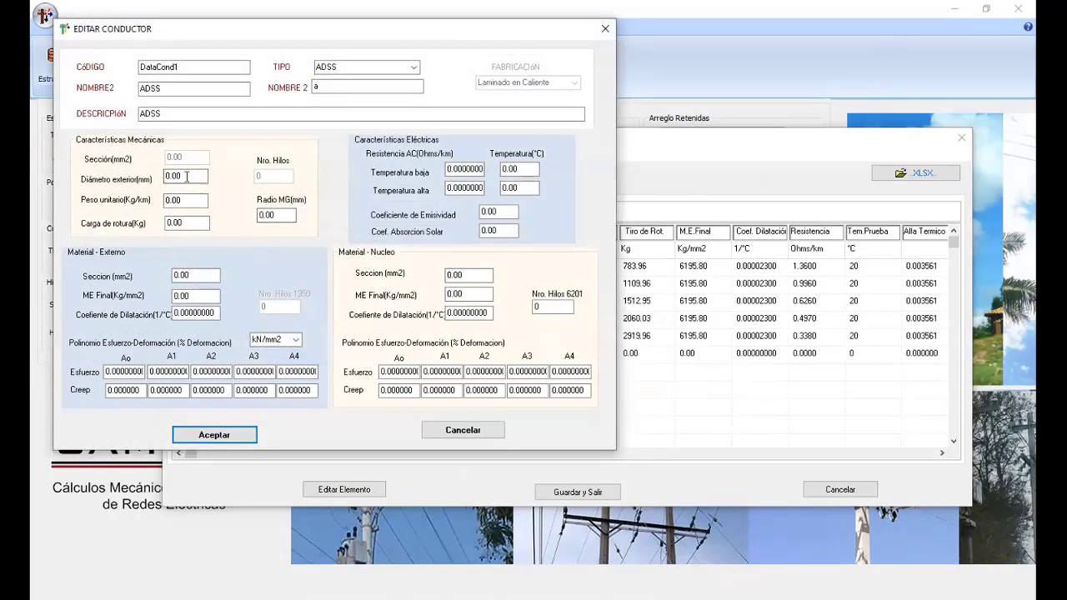
click(187, 176)
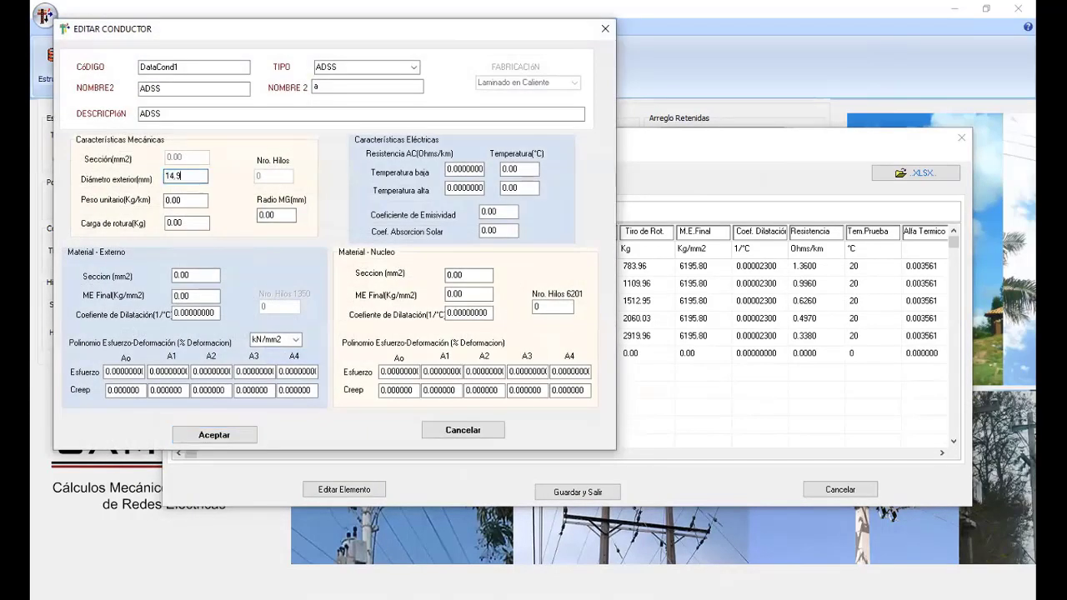
click(242, 432)
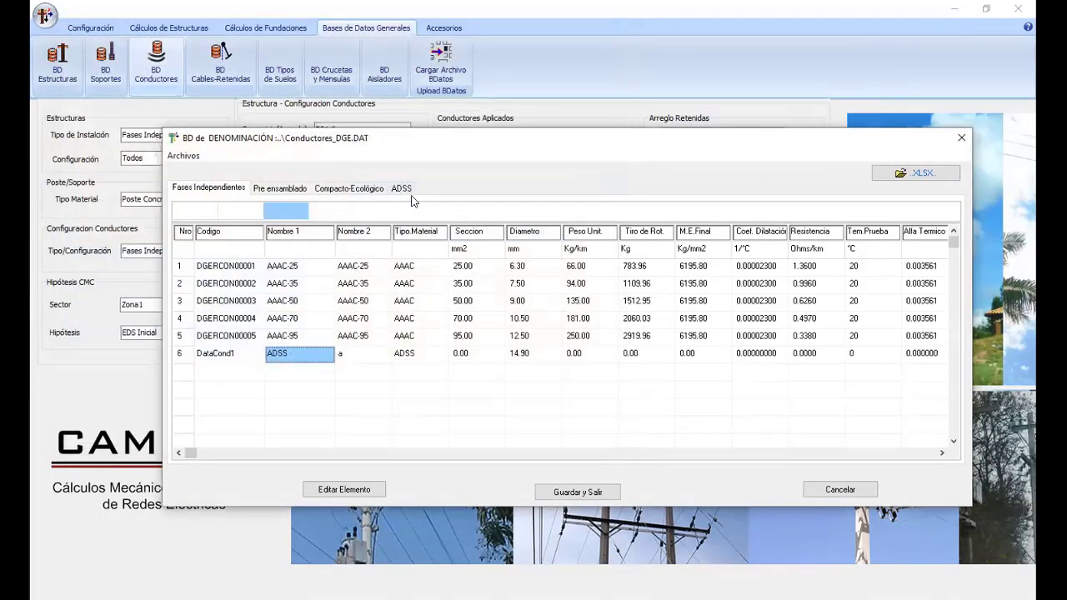
- Set the new ADSS conductor's external material section to 87.18 mm2, consulting the existing ADSS cable's data
click(404, 190)
click(225, 189)
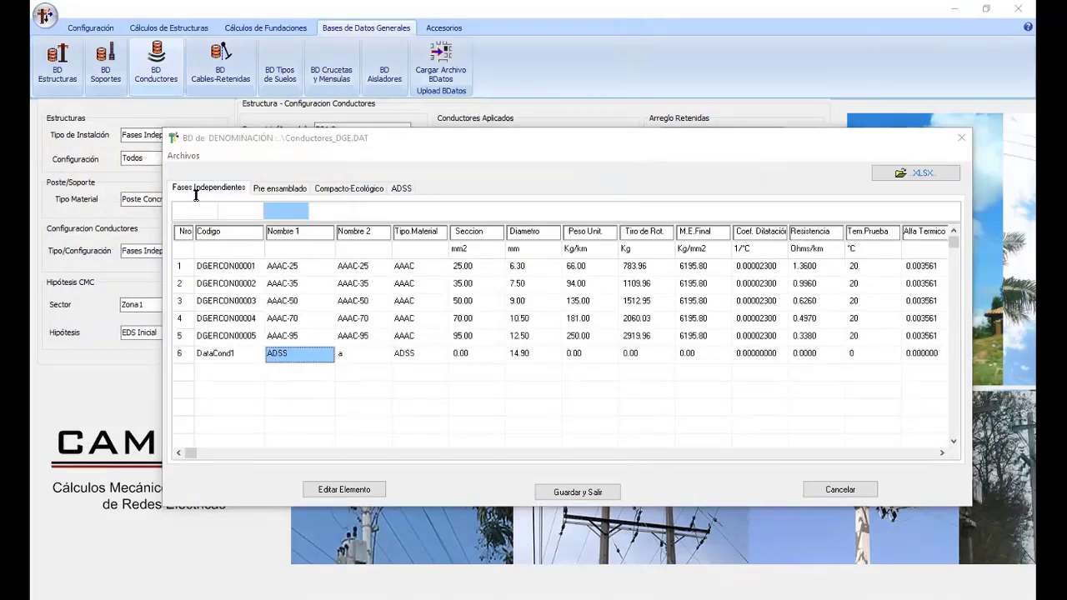
double_click(278, 355)
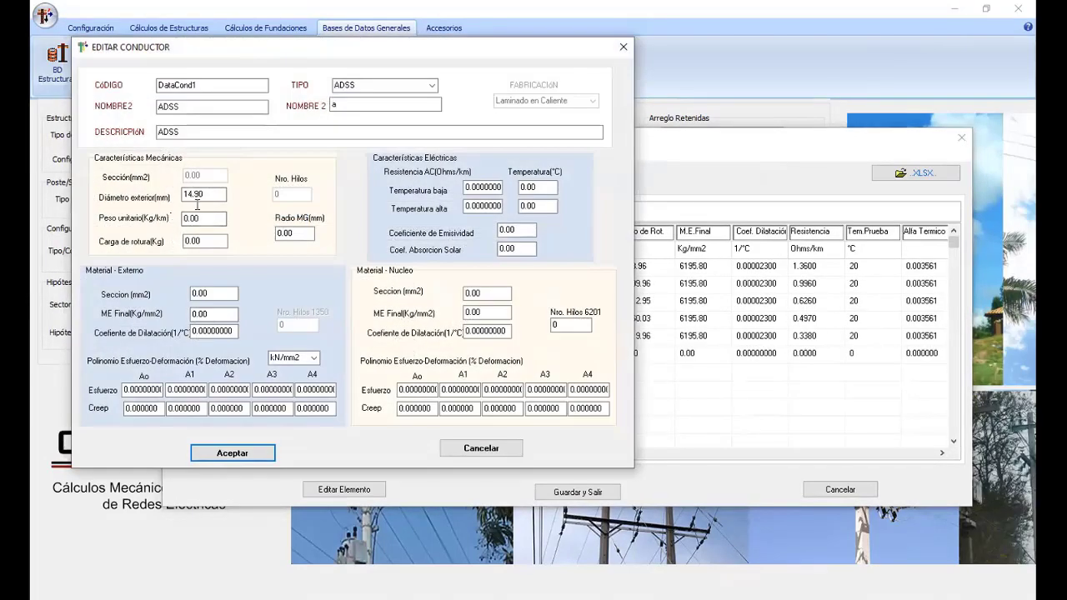
double_click(192, 294)
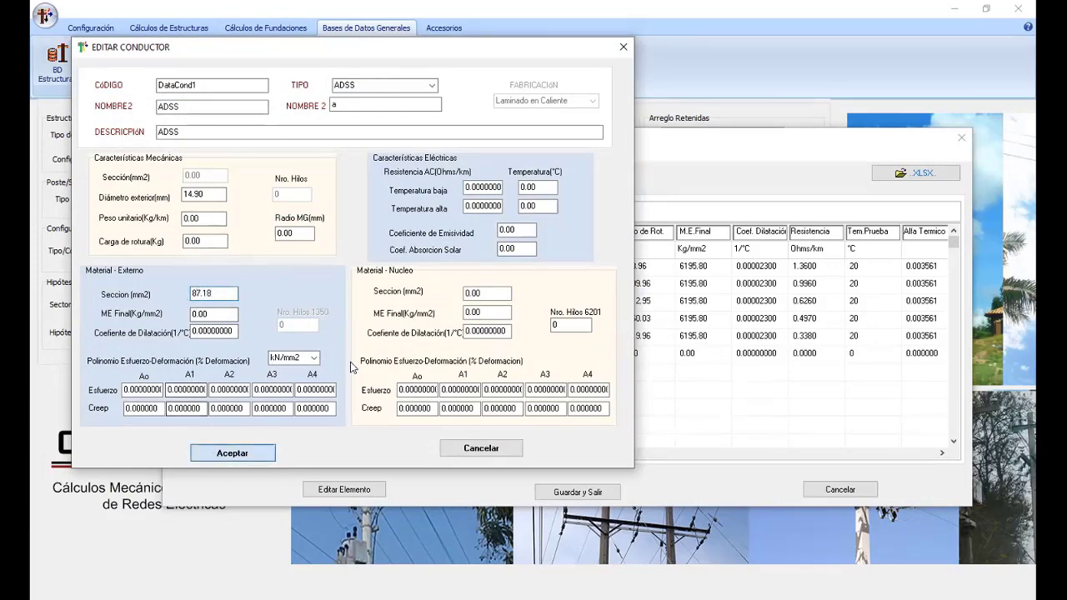
click(208, 450)
click(402, 189)
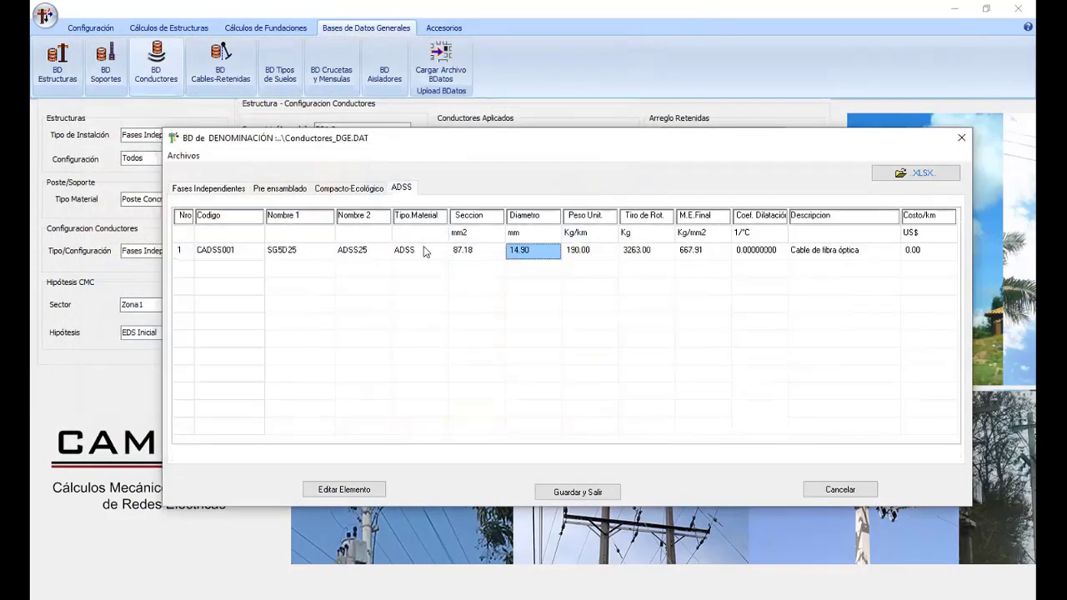
- Consult the existing ADSS cable's data and set the new ADSS conductor's breaking load to 3263 kg
click(586, 253)
double_click(632, 256)
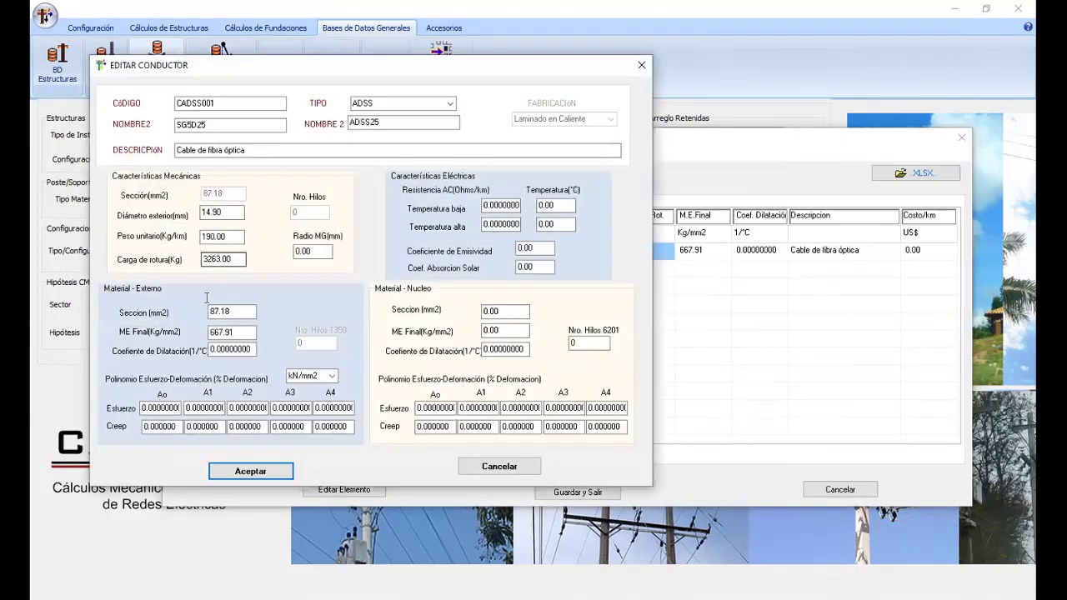
click(203, 262)
drag(242, 259, 178, 261)
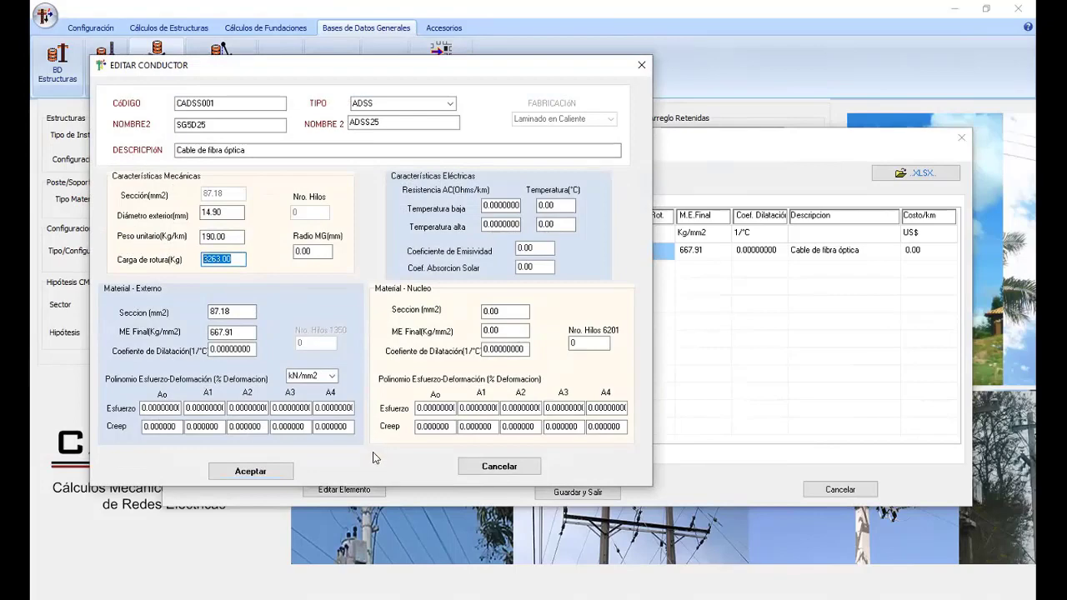
click(272, 471)
click(217, 187)
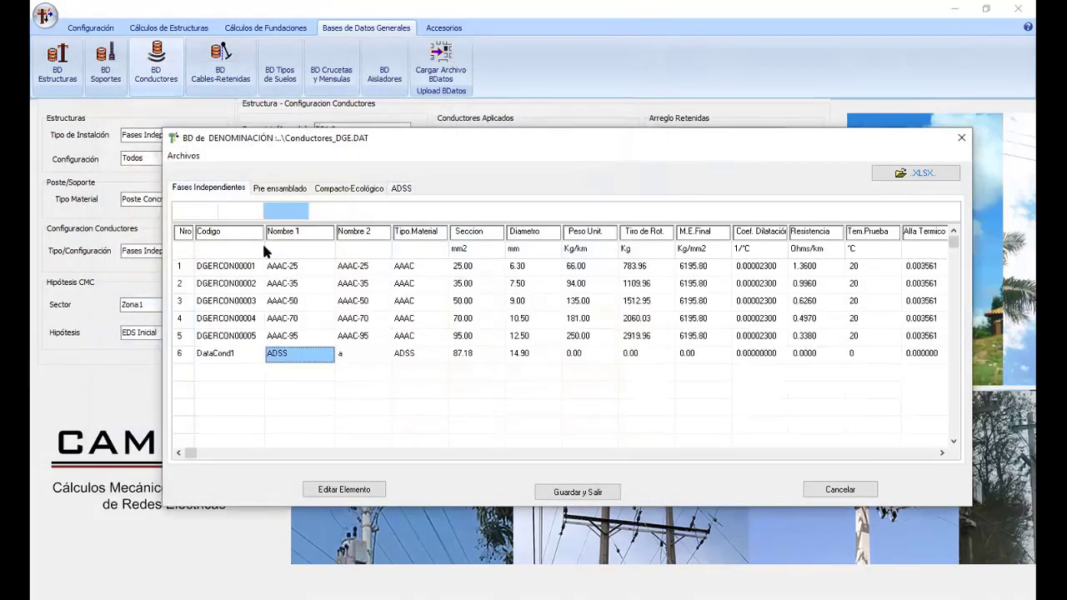
double_click(355, 352)
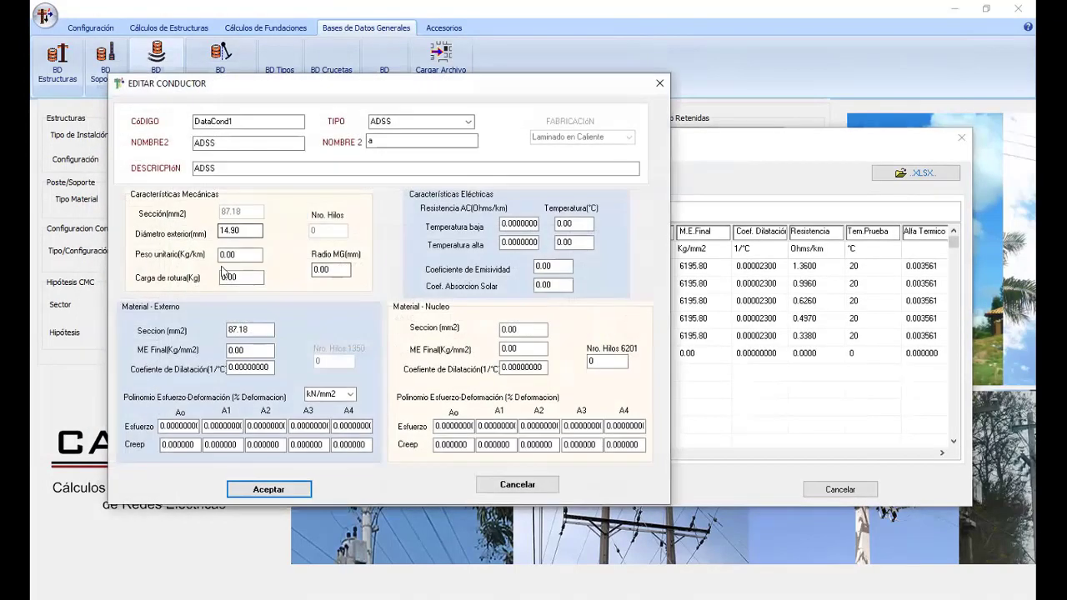
click(227, 277)
double_click(226, 277)
text(3263)
key(shift+Tab)
key(shift+Tab)
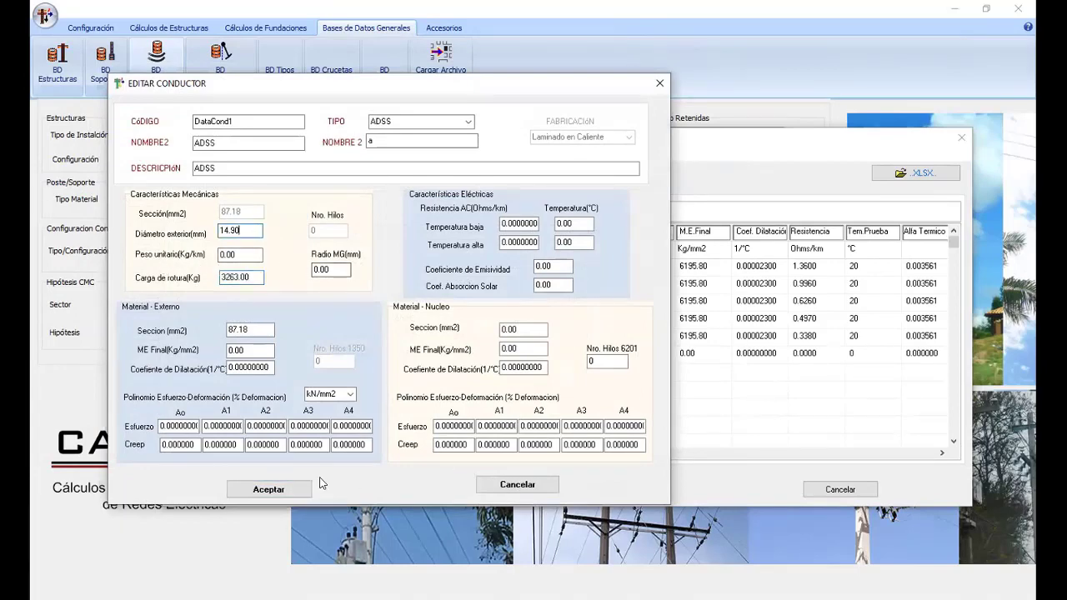
click(270, 489)
- Consult the existing ADSS cable's unit weight, then give the new conductor a unit weight of 190 kg/km and the second name ADSS
click(401, 189)
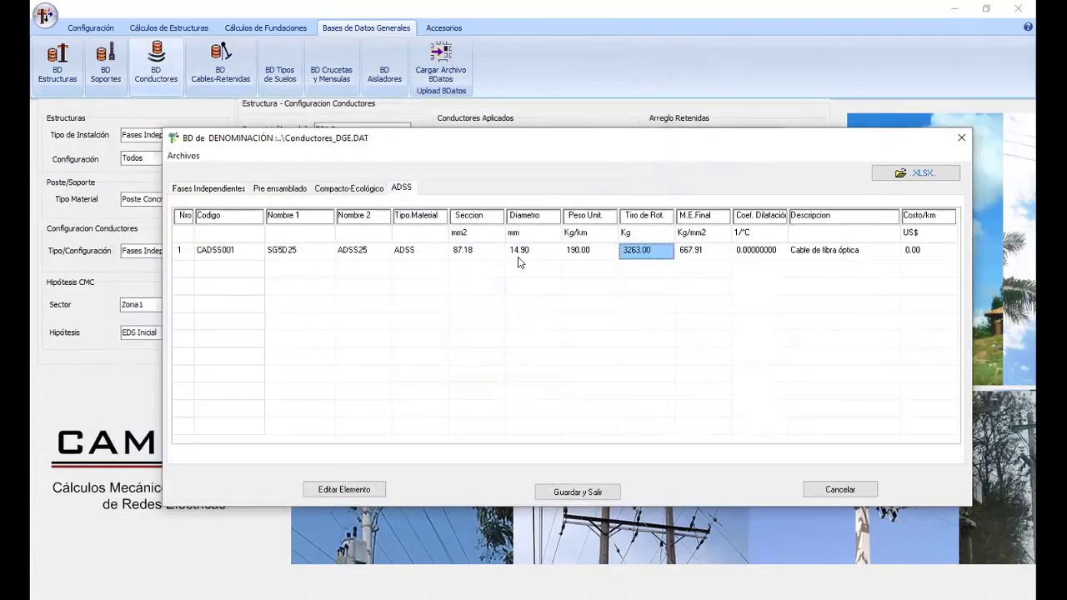
double_click(564, 254)
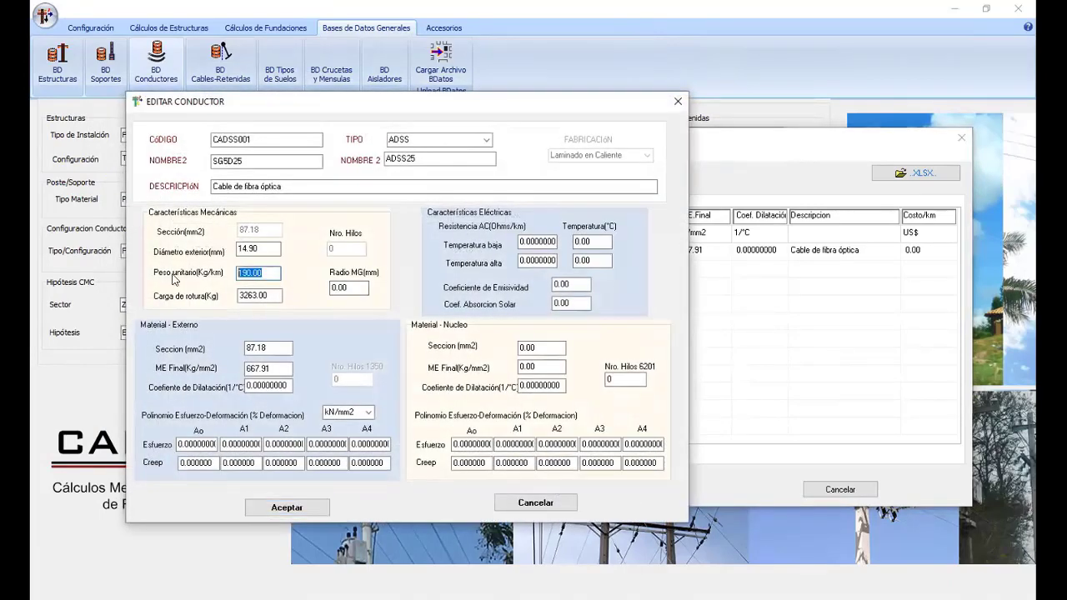
click(283, 507)
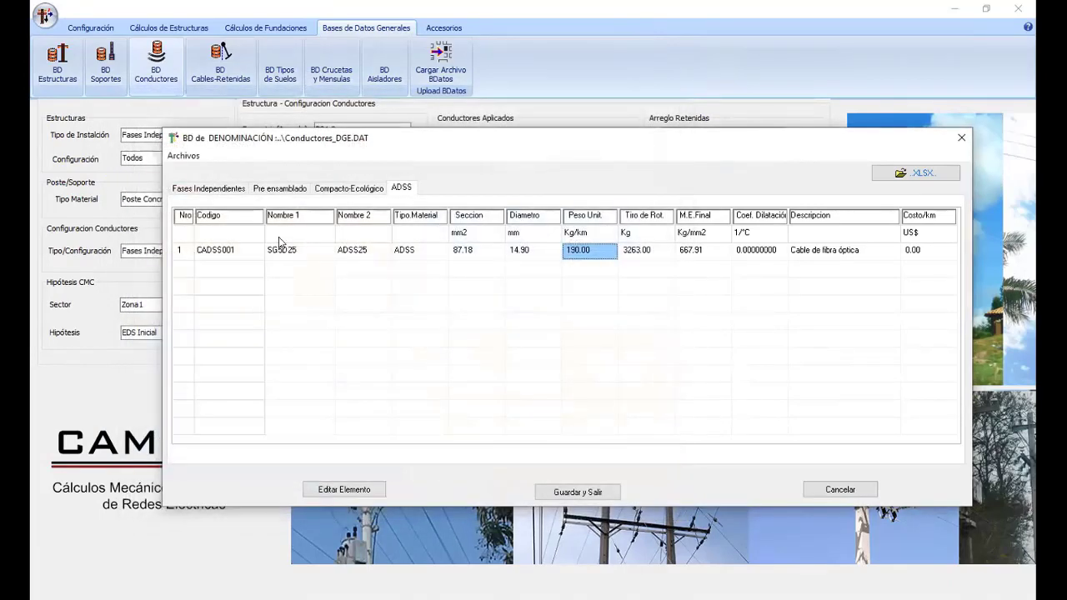
click(219, 190)
double_click(286, 356)
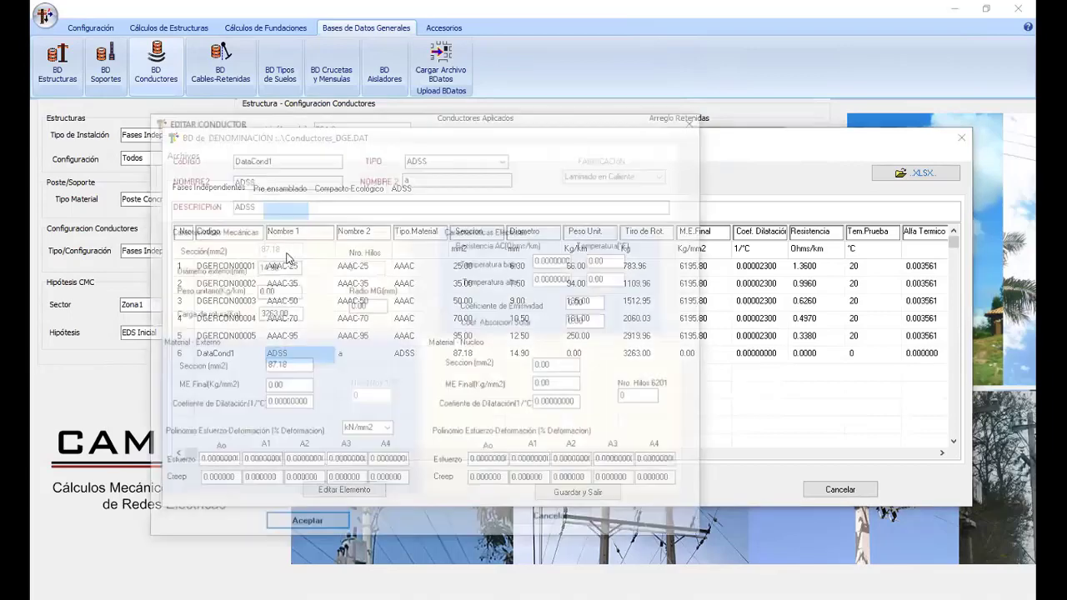
key(Tab)
text(190.00)
key(Tab)
key(Tab)
key(Tab)
key(Tab)
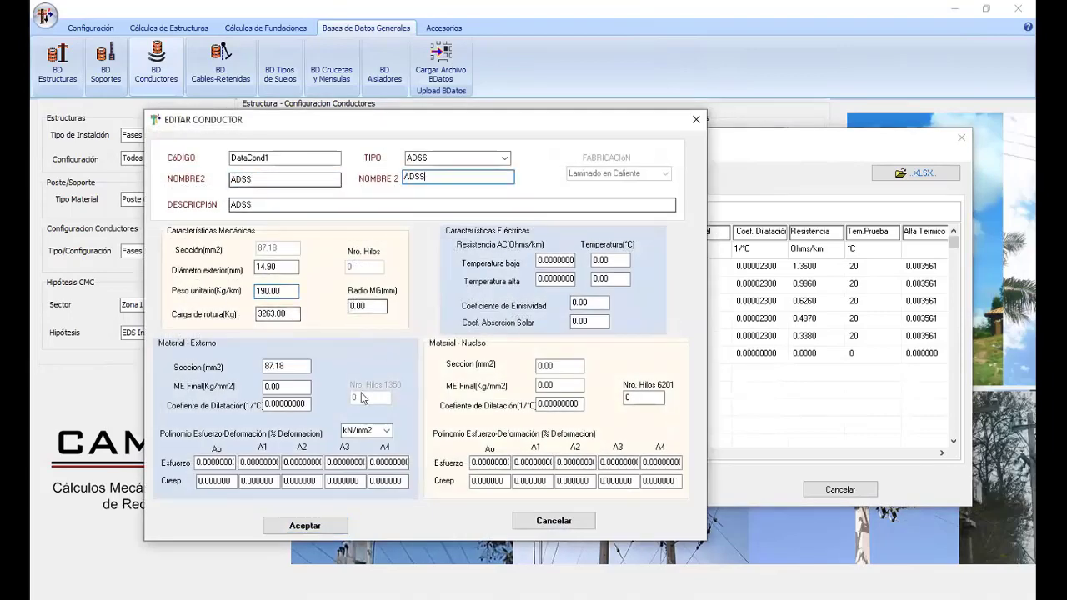
click(305, 525)
- Save and close the conductors database, and reload the ConfiCME_DGE configuration
click(577, 492)
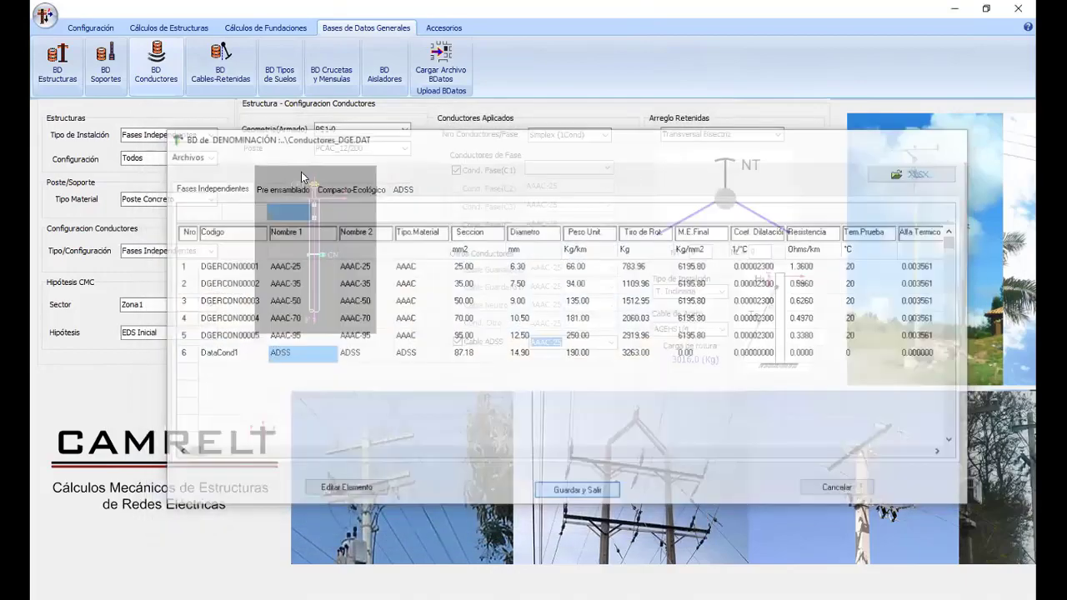
click(91, 27)
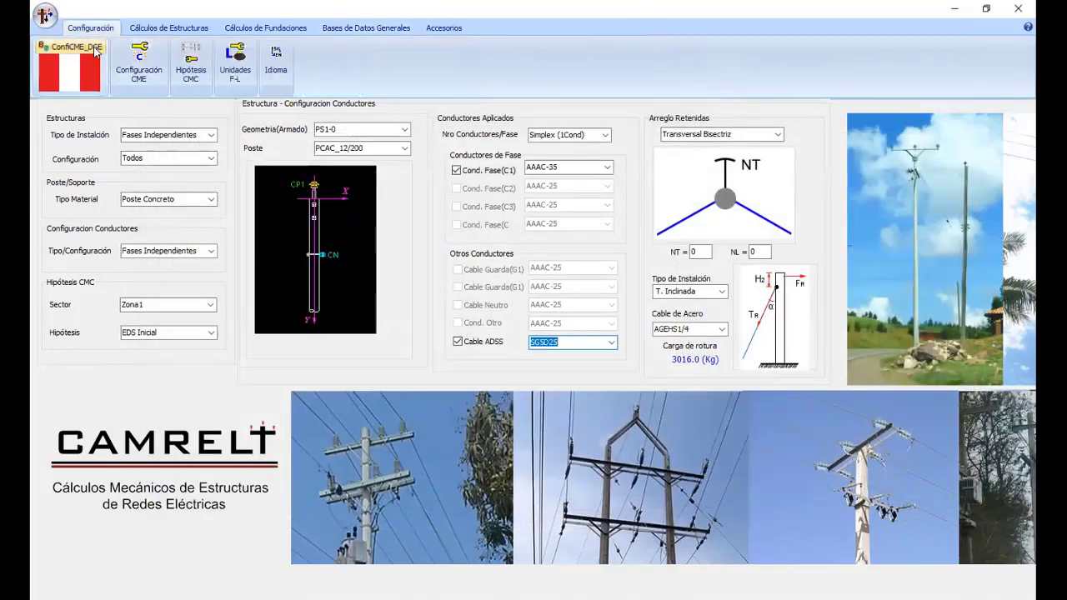
click(100, 53)
double_click(426, 172)
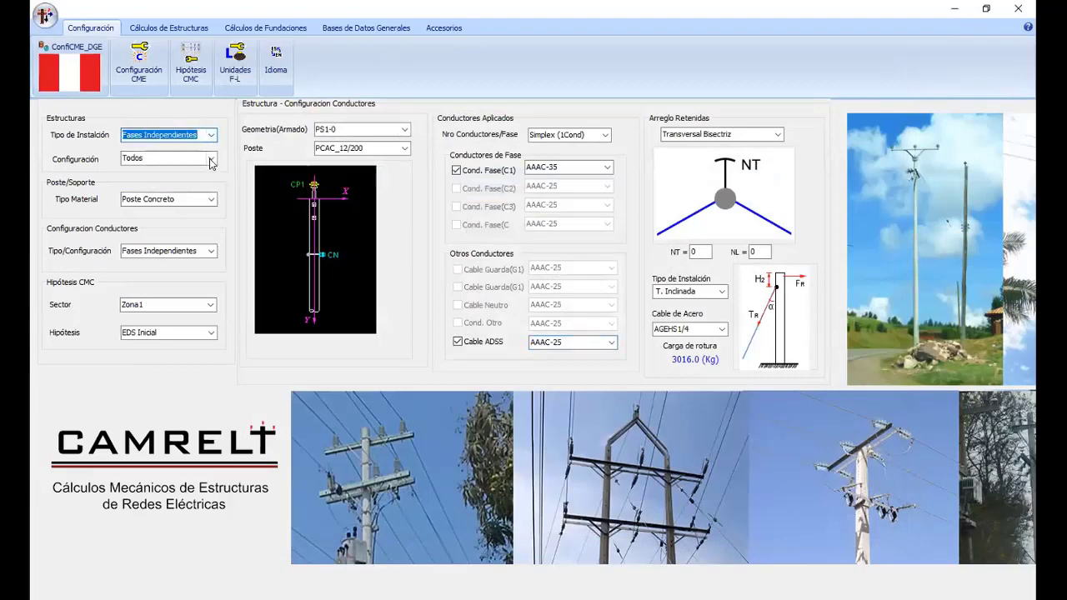
- Configure the structures as 3F: Trifasico 1T on Poste Concreto with Fases Independientes conductors and the Maximo Viento hypothesis
click(175, 158)
click(171, 199)
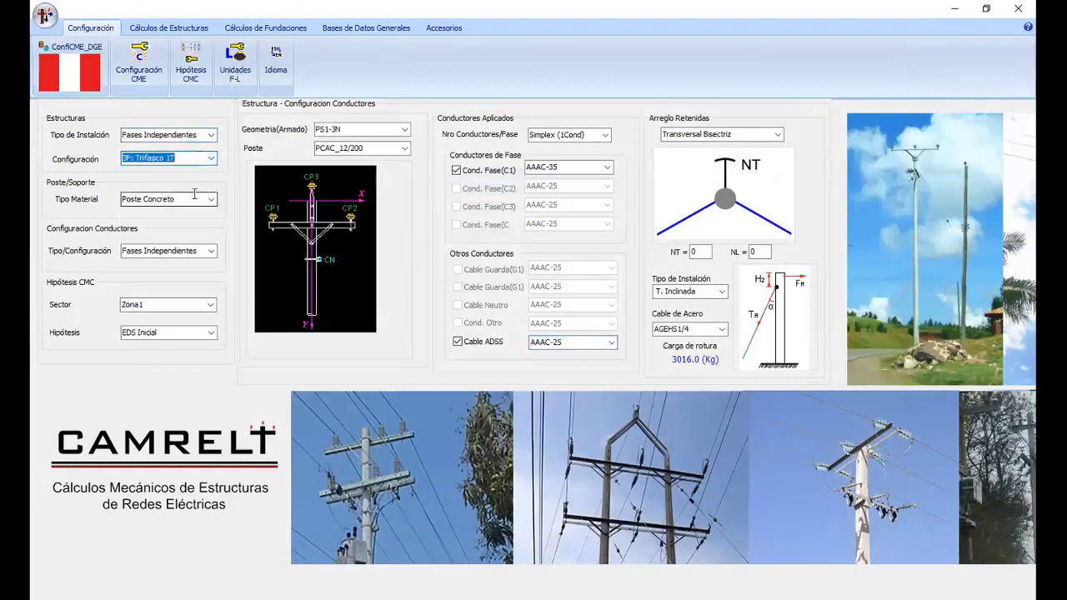
click(208, 199)
click(211, 252)
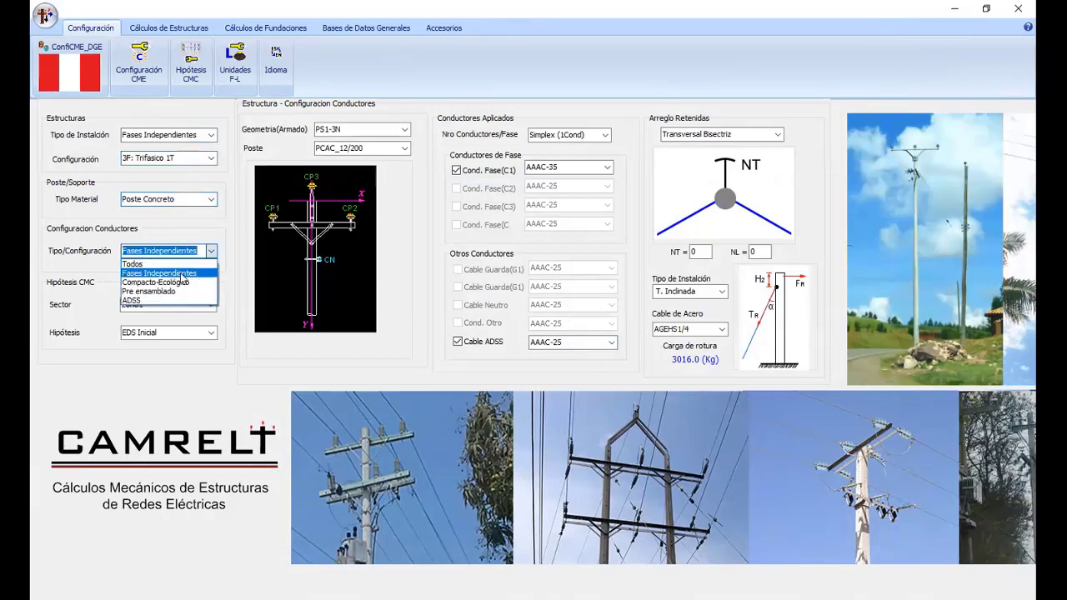
click(192, 291)
click(208, 332)
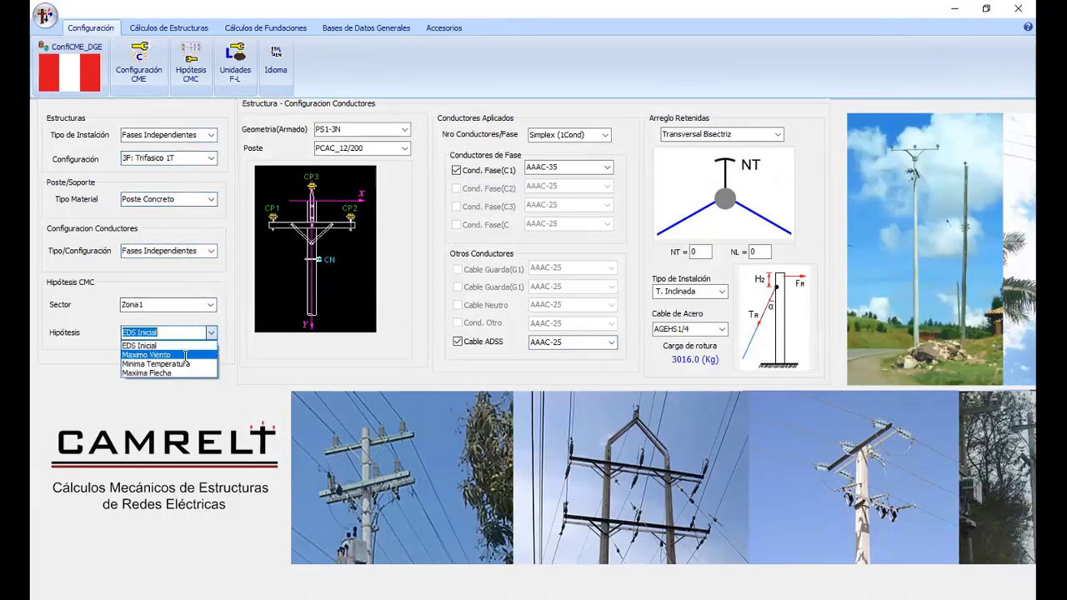
click(146, 354)
- Assign the new ADSS conductor as the Cable ADSS among the other applied conductors
click(576, 341)
click(565, 401)
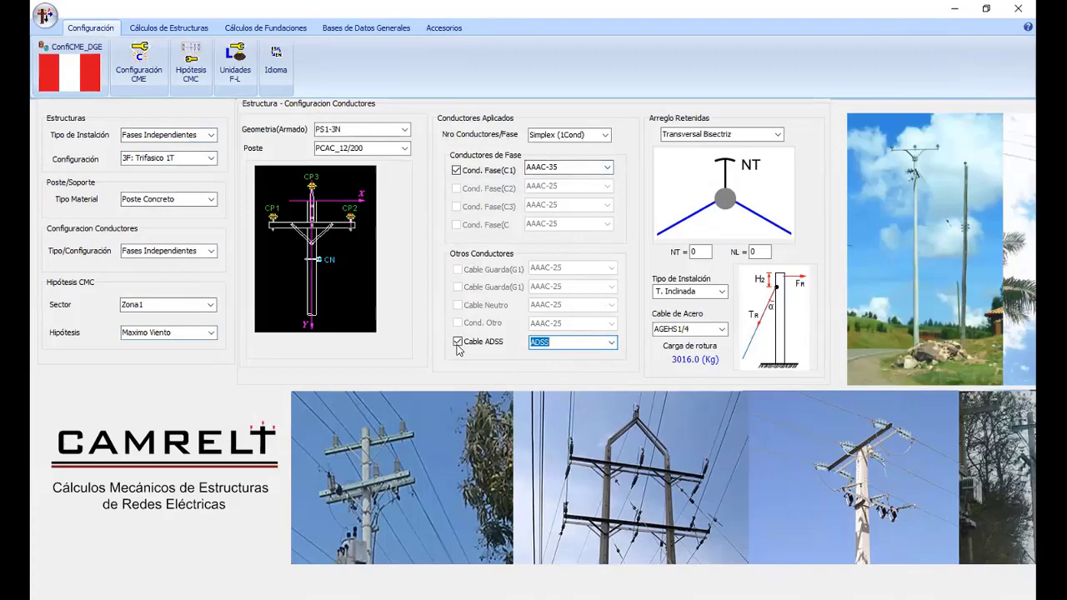
click(605, 347)
click(562, 403)
- Calculate the maximum wind span for the PS1-3L geometry on the PCAC_12/200 pole under Maximo Viento
click(190, 28)
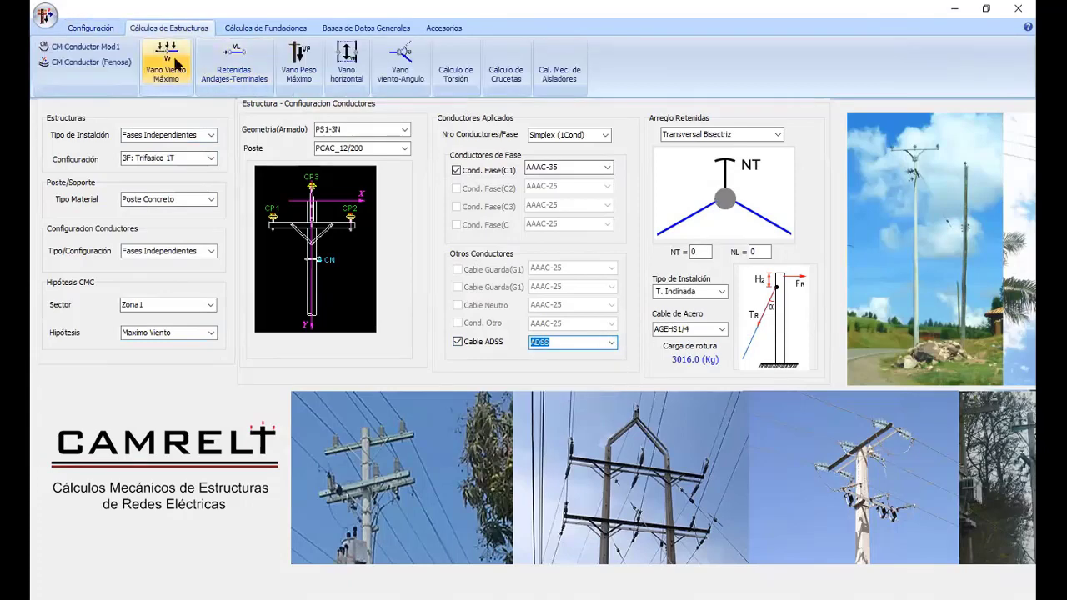
click(167, 66)
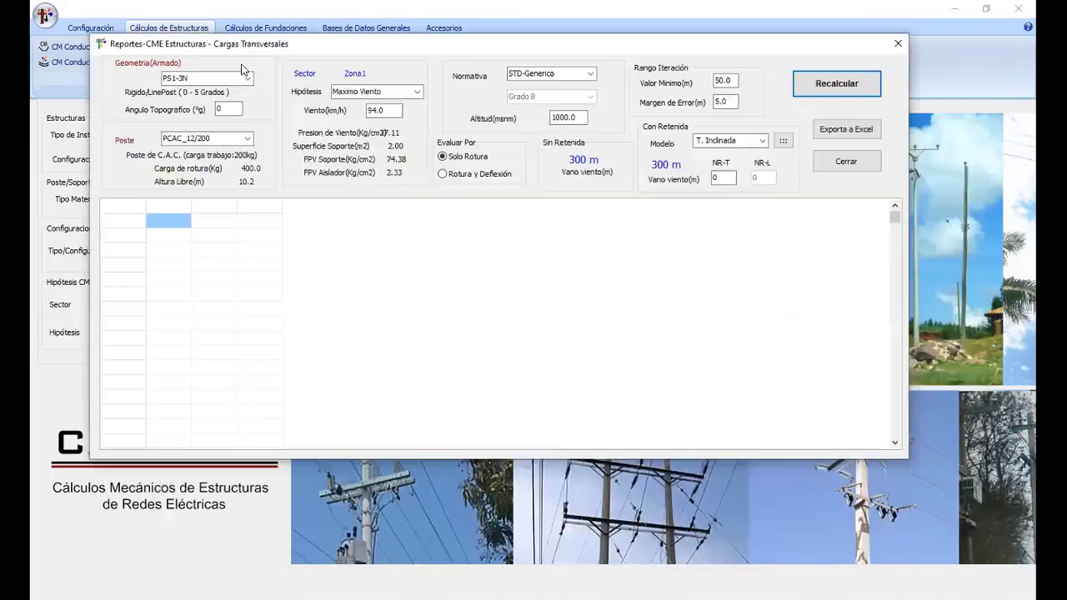
click(247, 78)
click(200, 123)
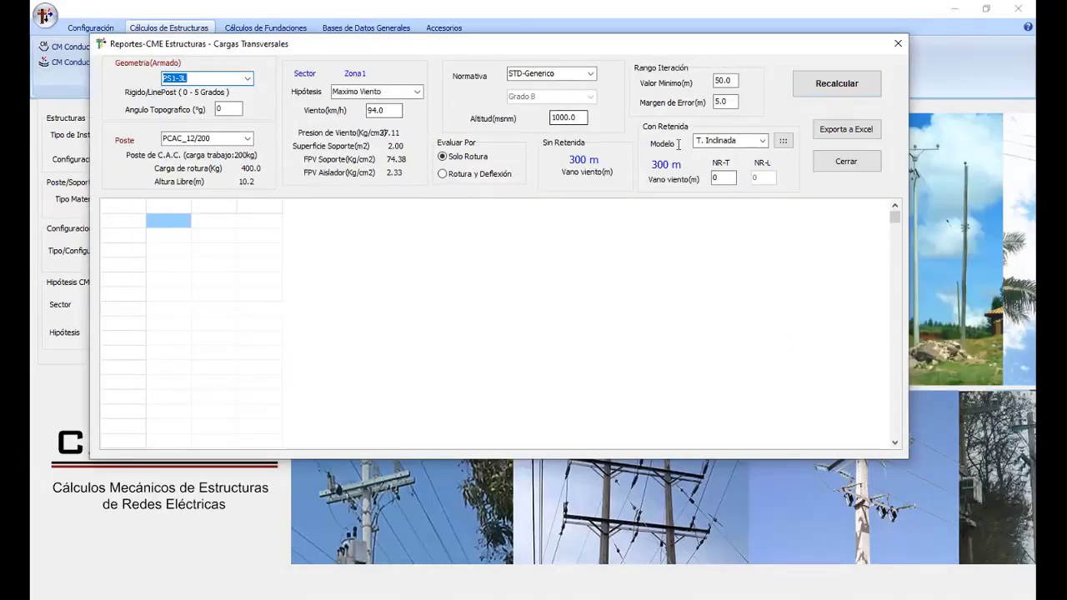
click(832, 87)
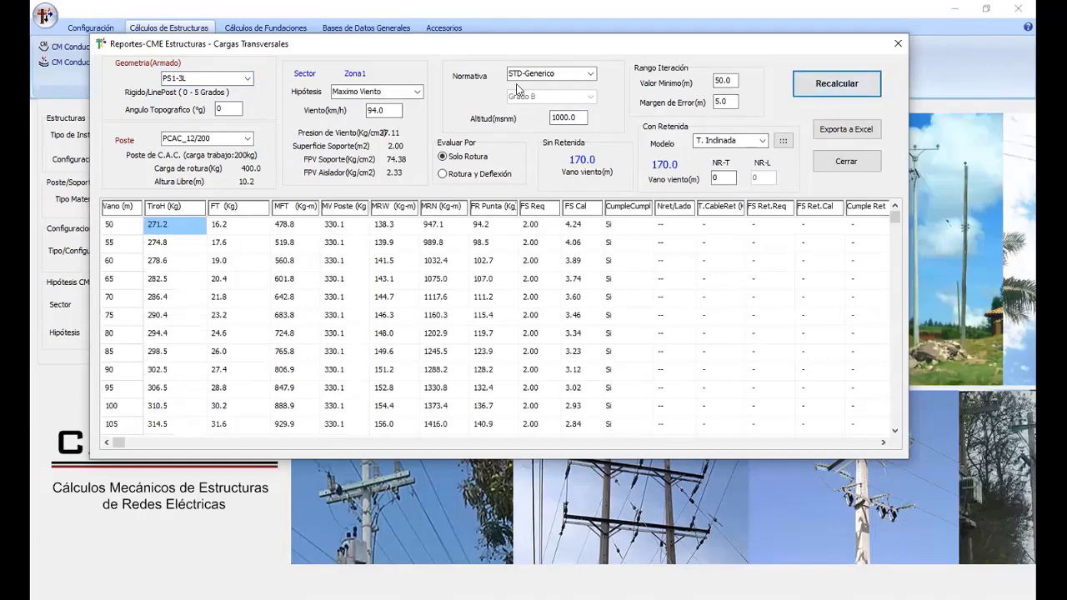
- Close the transverse loads report, choose PS1-3L as the main structure geometry, and rerun the maximum wind span calculation
click(247, 78)
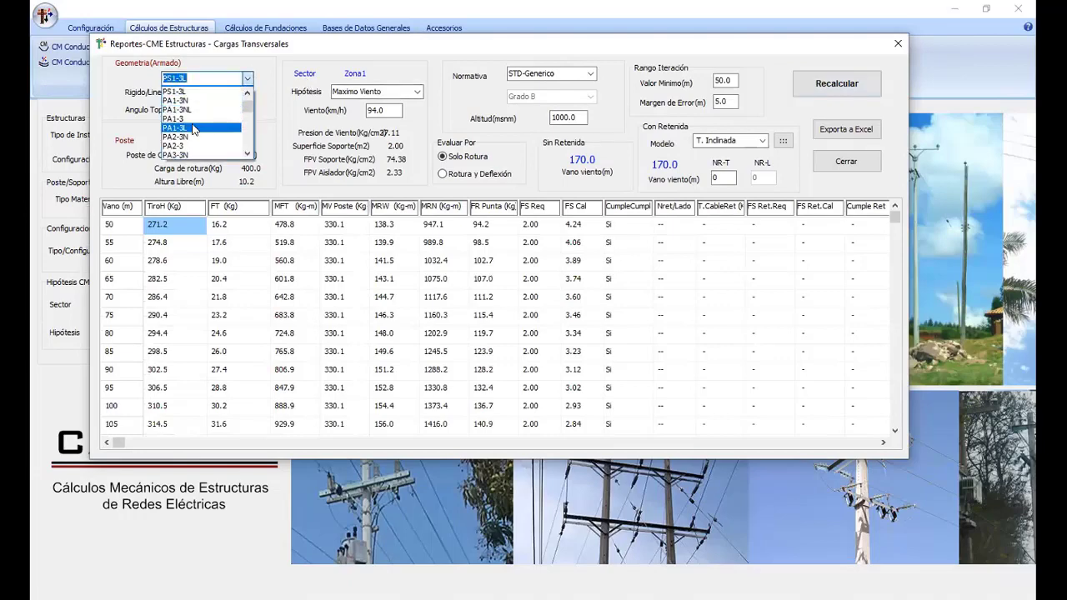
click(176, 91)
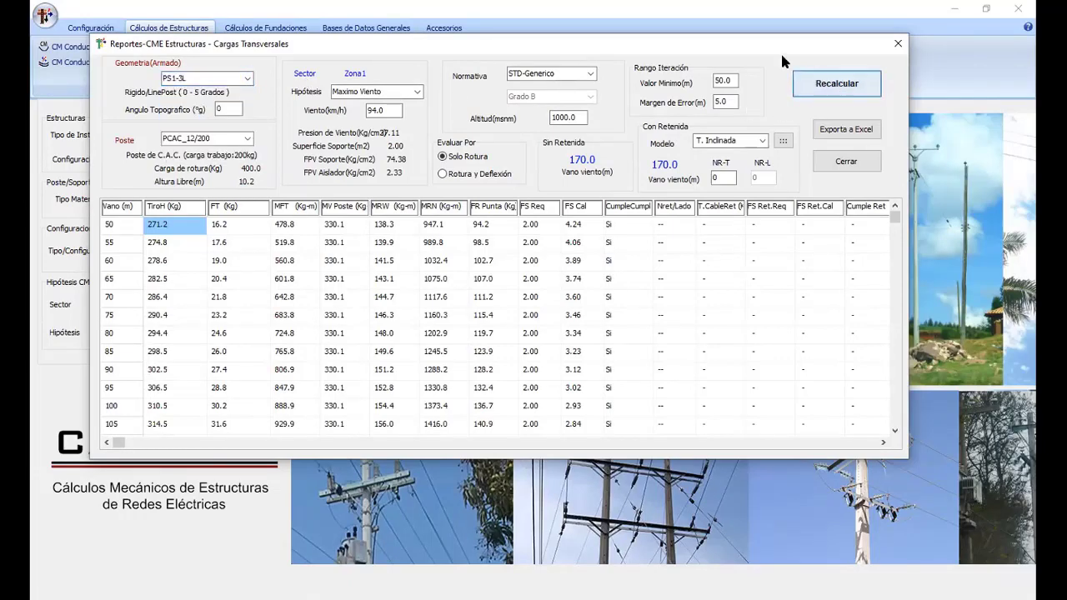
drag(769, 52, 745, 322)
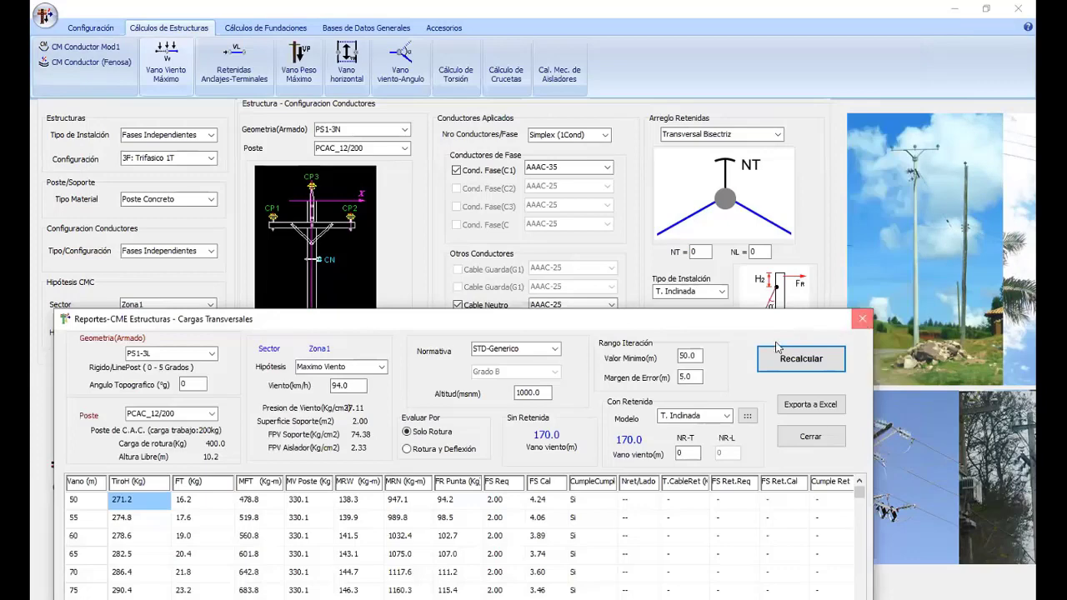
click(862, 320)
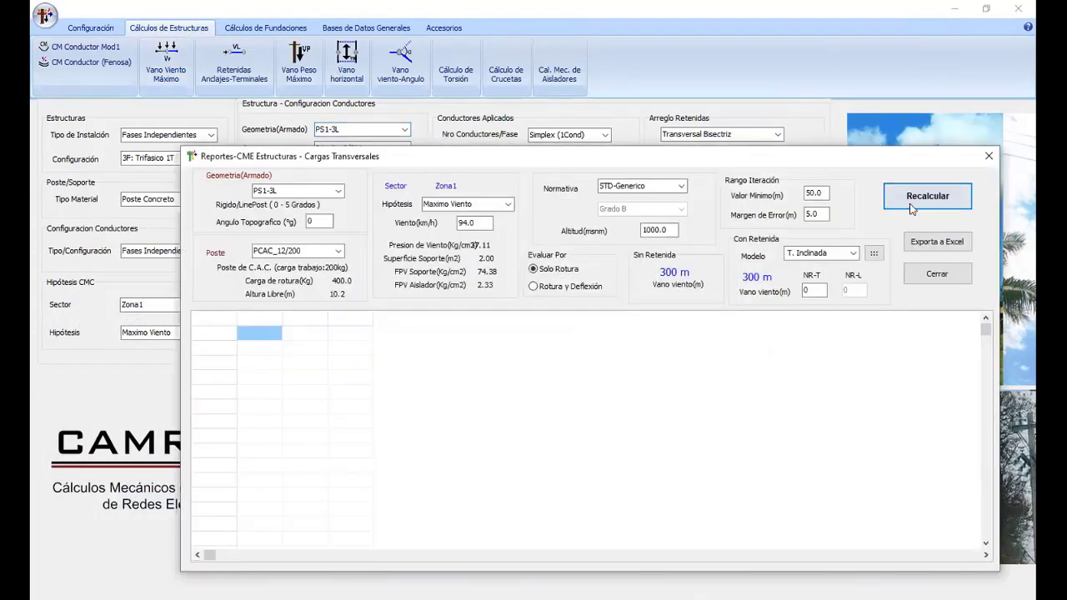
drag(572, 159, 491, 83)
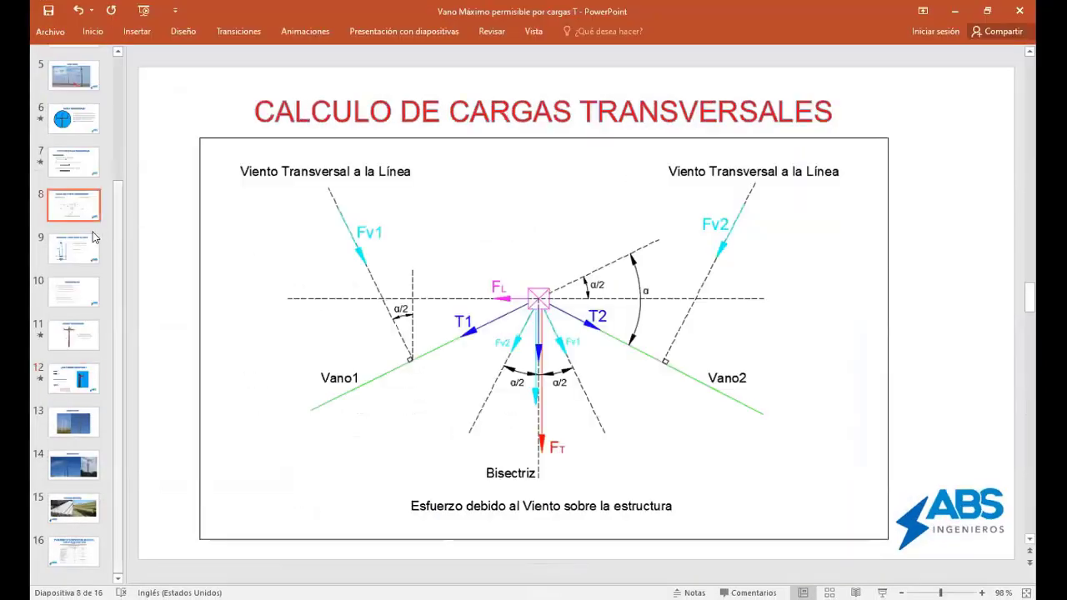
- Switch to the PowerPoint presentation on maximum spans and review one of its first slides
scroll(83, 238, up, 5)
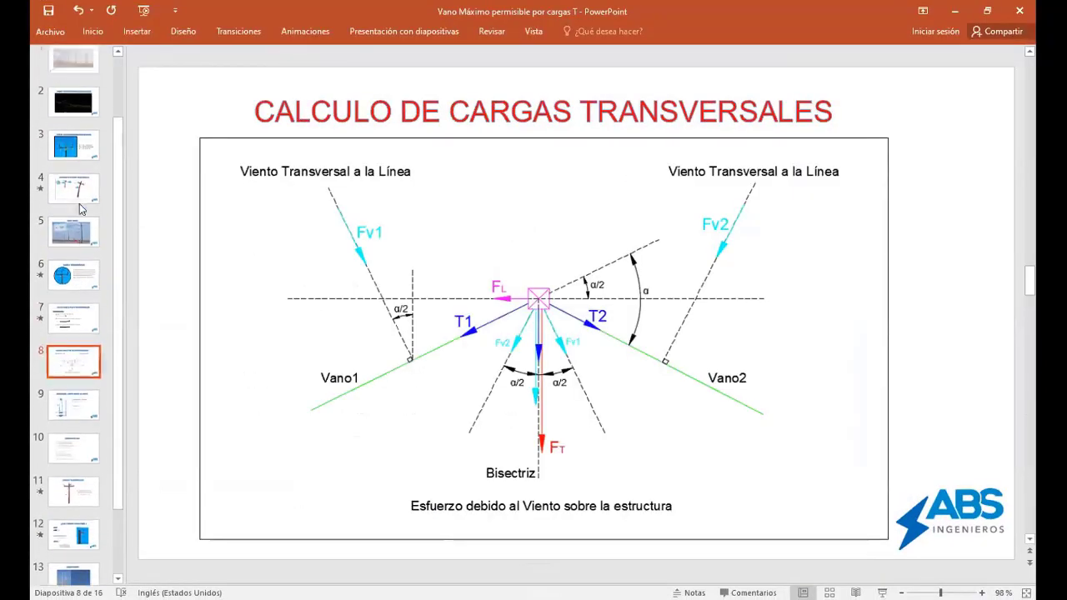
click(73, 116)
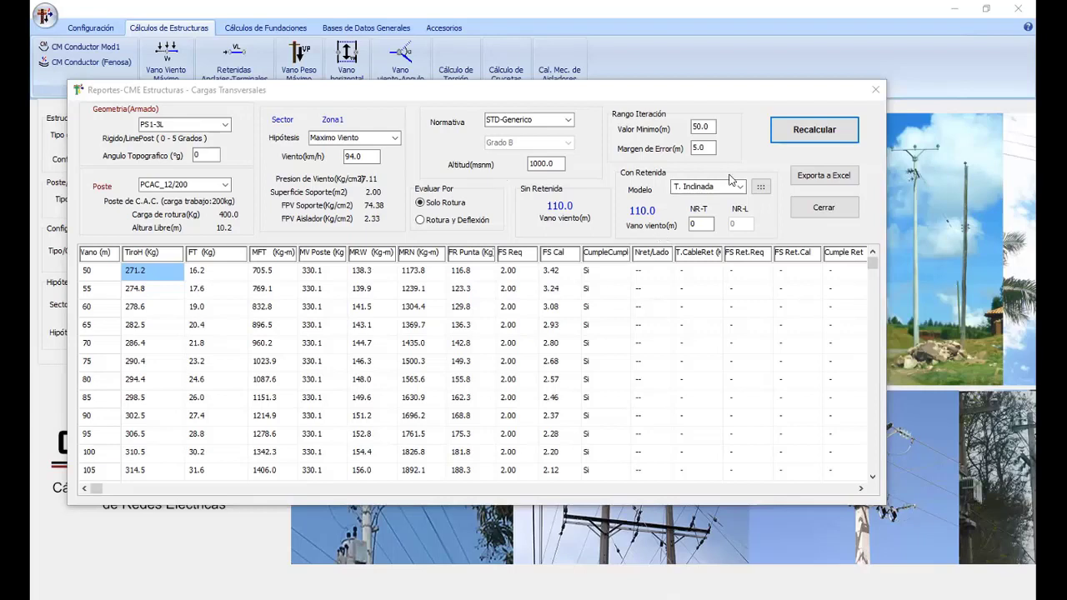
- Close the wind span report and, in the structures database, set the PS1-3L structure's ADSS cable to Ninguno
click(875, 91)
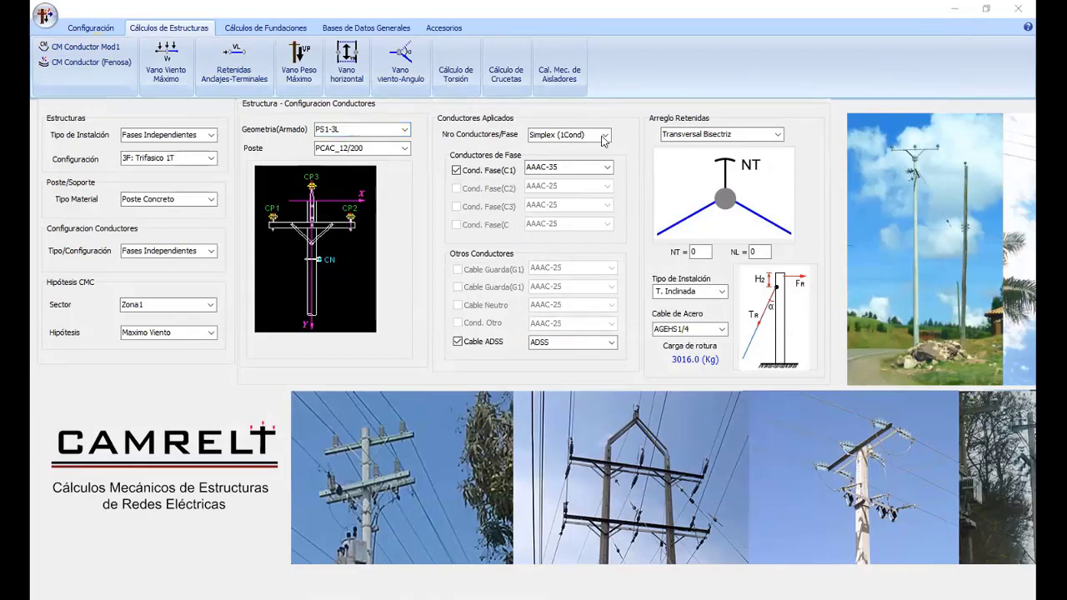
click(384, 28)
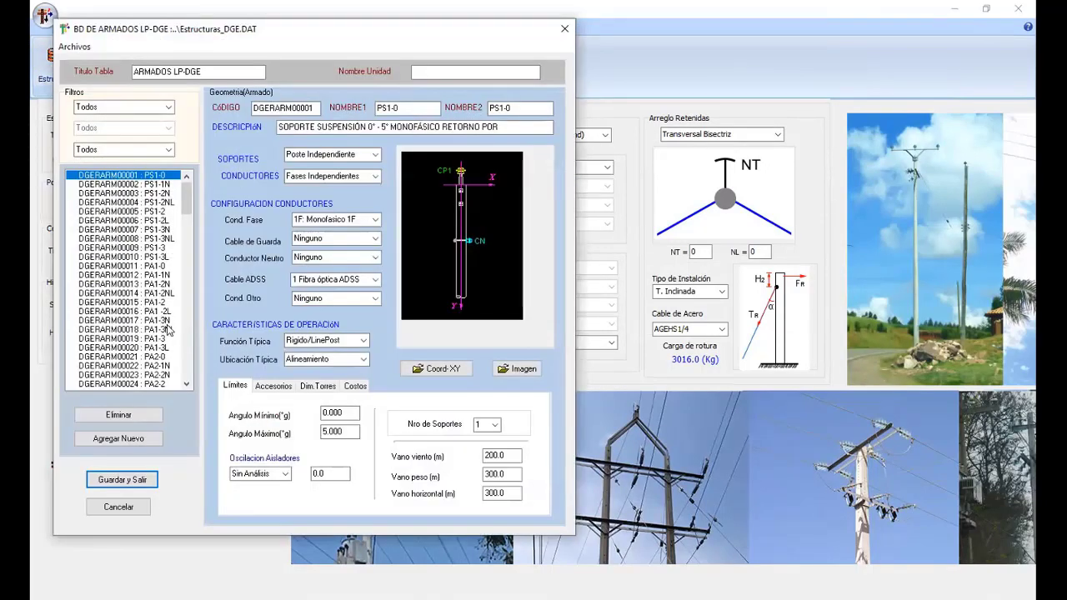
click(159, 258)
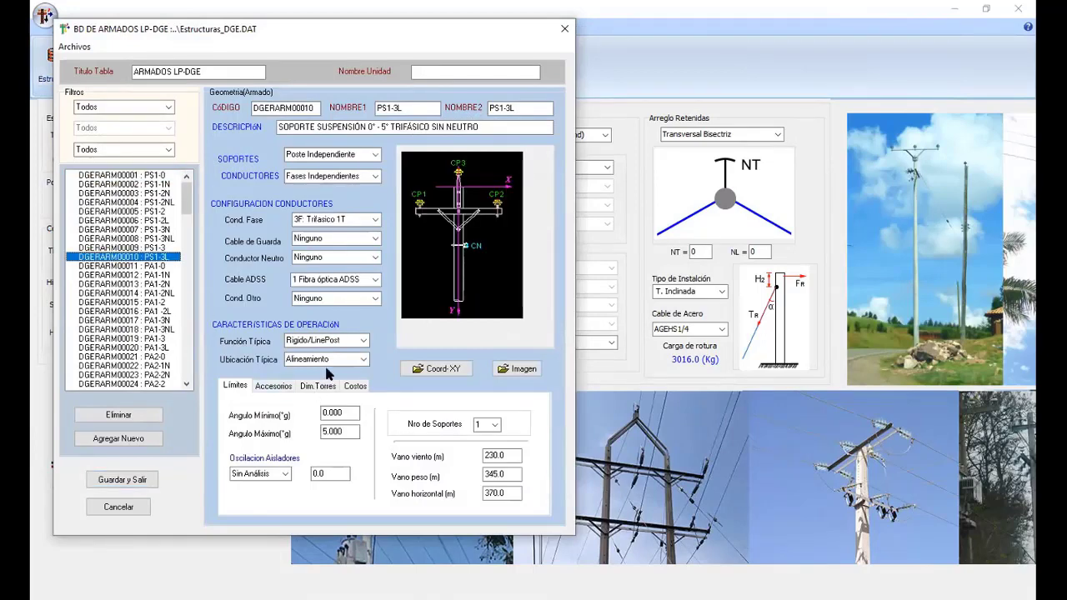
click(374, 280)
click(338, 291)
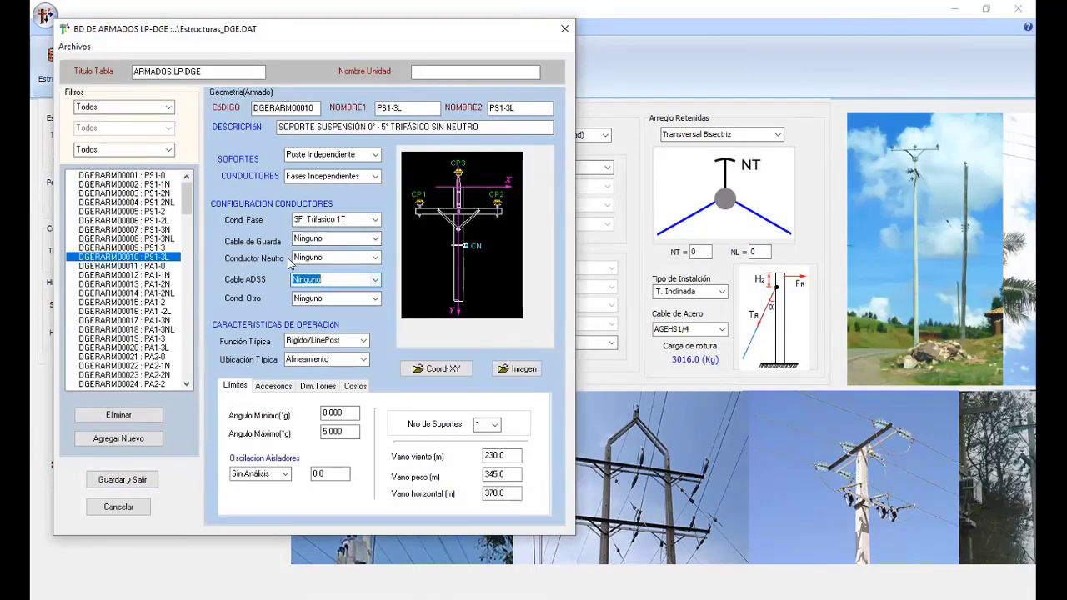
- Give PS1-3L 1 Cable de guarda with edited Ya and Yb coordinates for point CG1, and close the structures database without saving
click(374, 240)
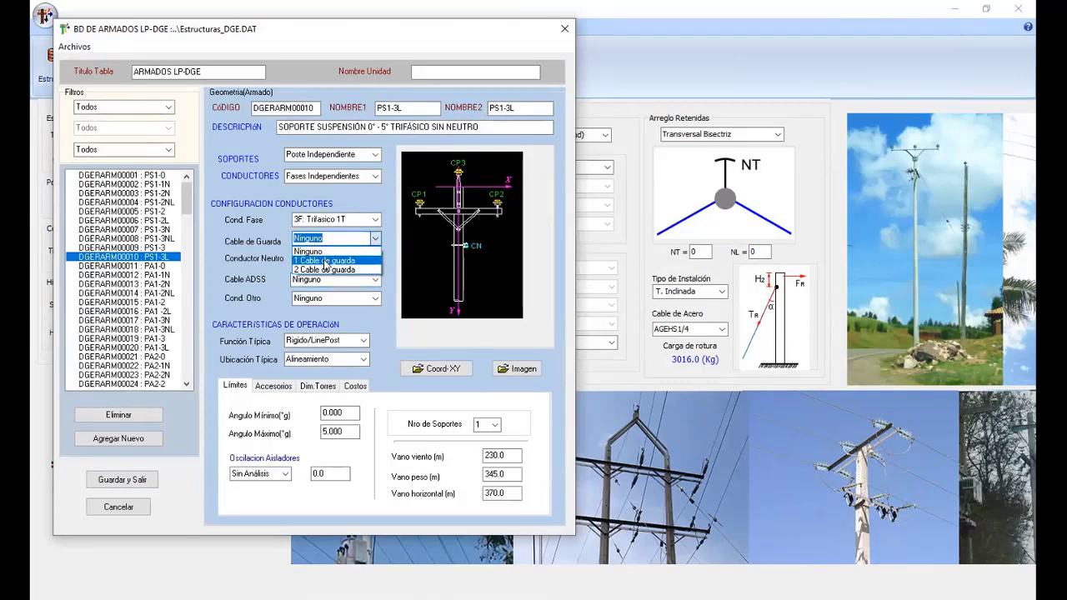
click(331, 251)
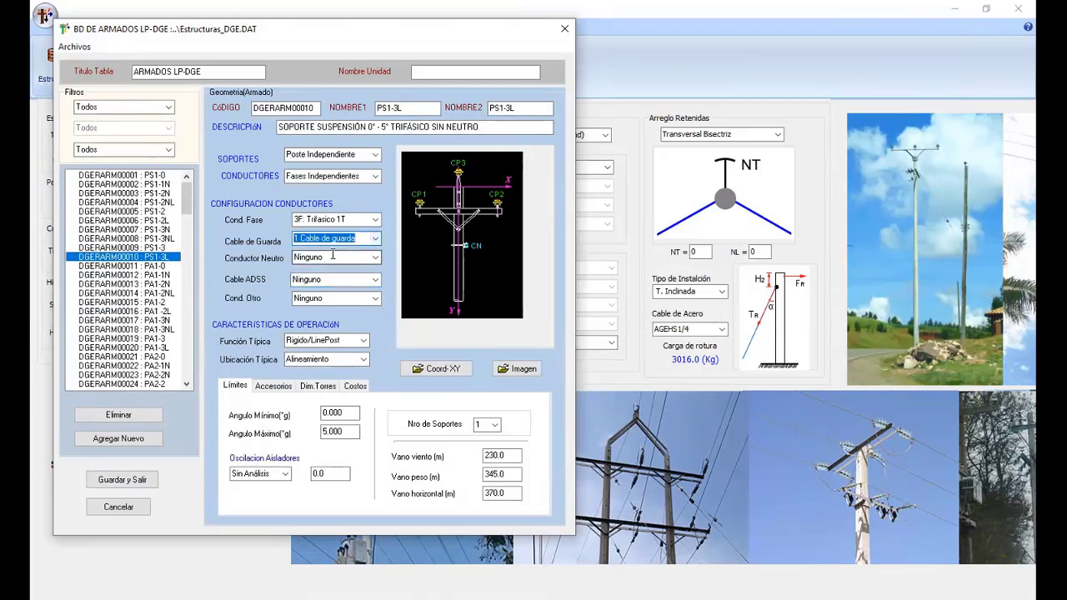
click(439, 369)
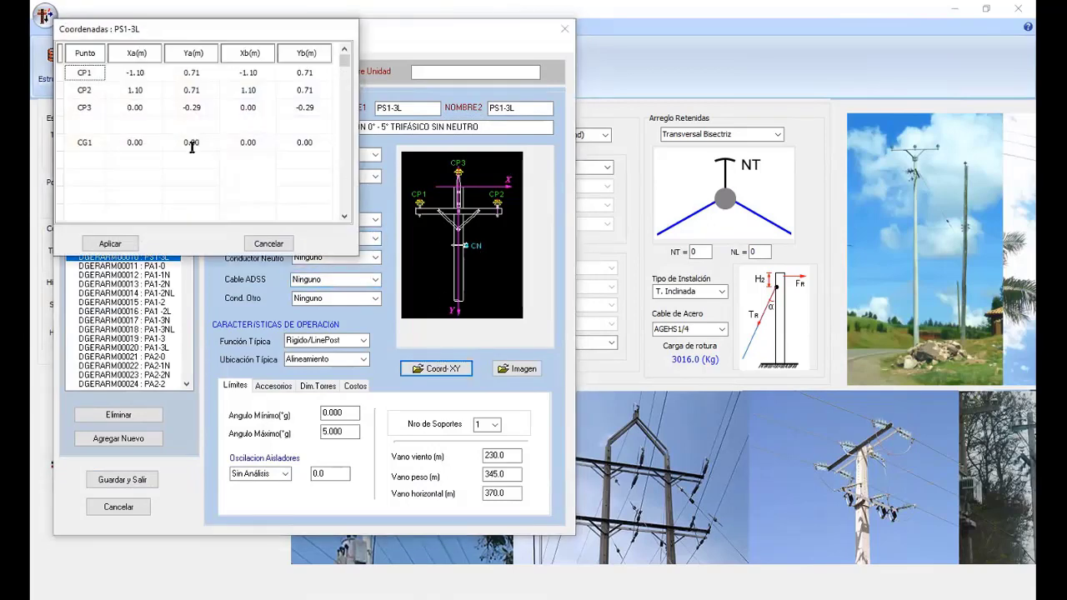
click(203, 137)
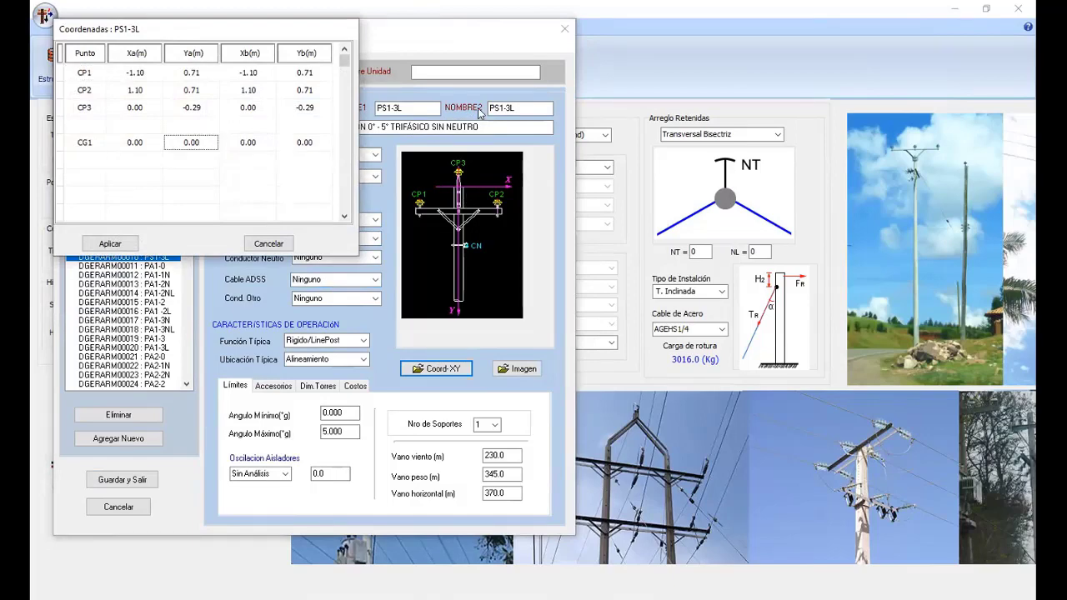
double_click(199, 144)
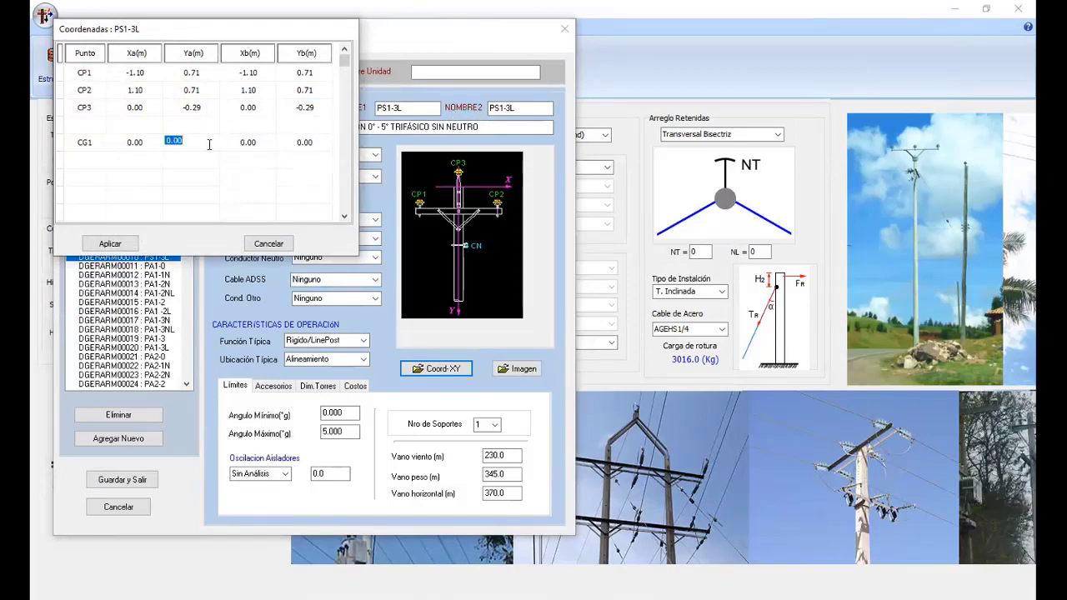
text(0.)
click(293, 138)
text(0.7)
click(110, 243)
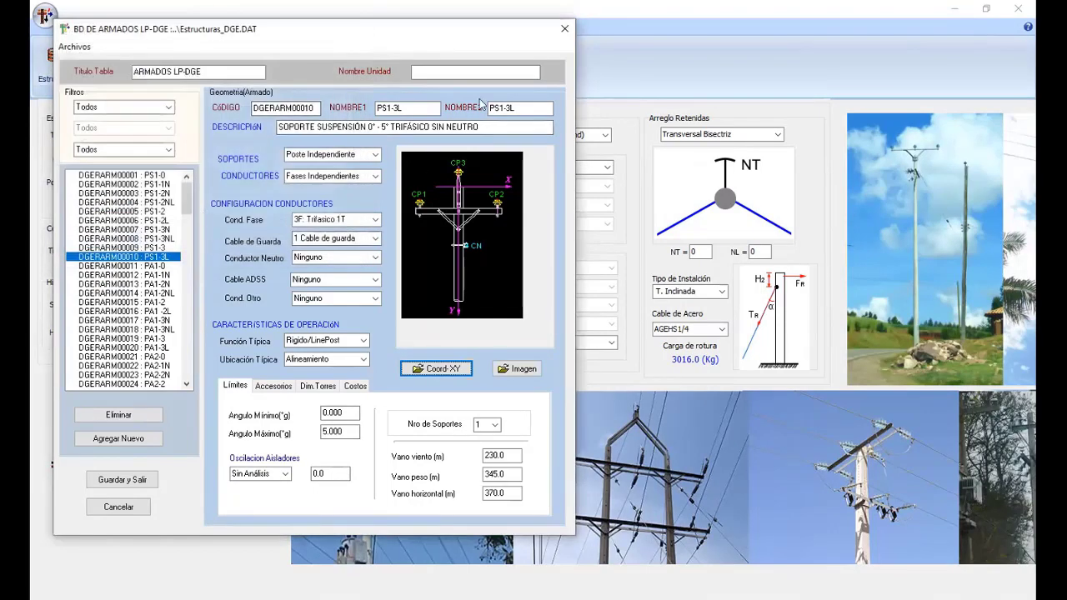
click(562, 35)
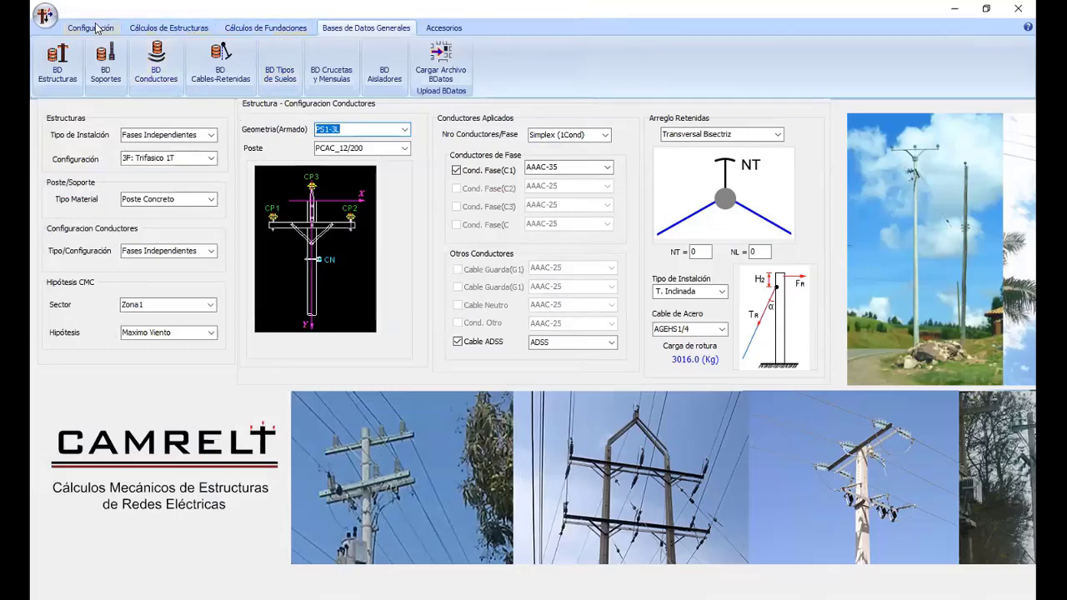
- Review the conductor database's Fases Independientes entries, including the ADSS cable, and cancel out of it
click(158, 67)
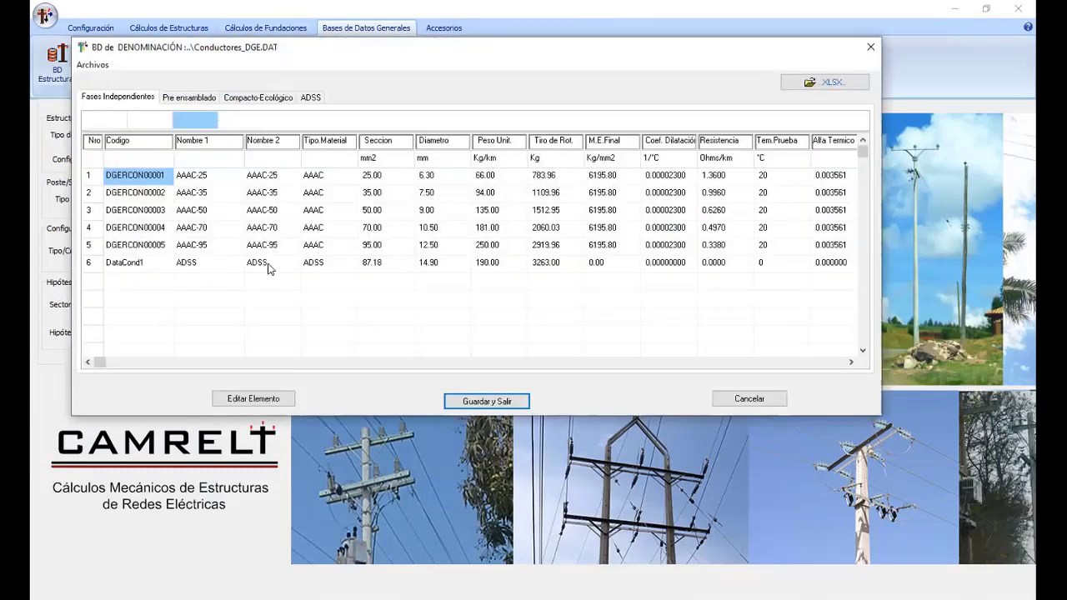
click(258, 266)
click(205, 281)
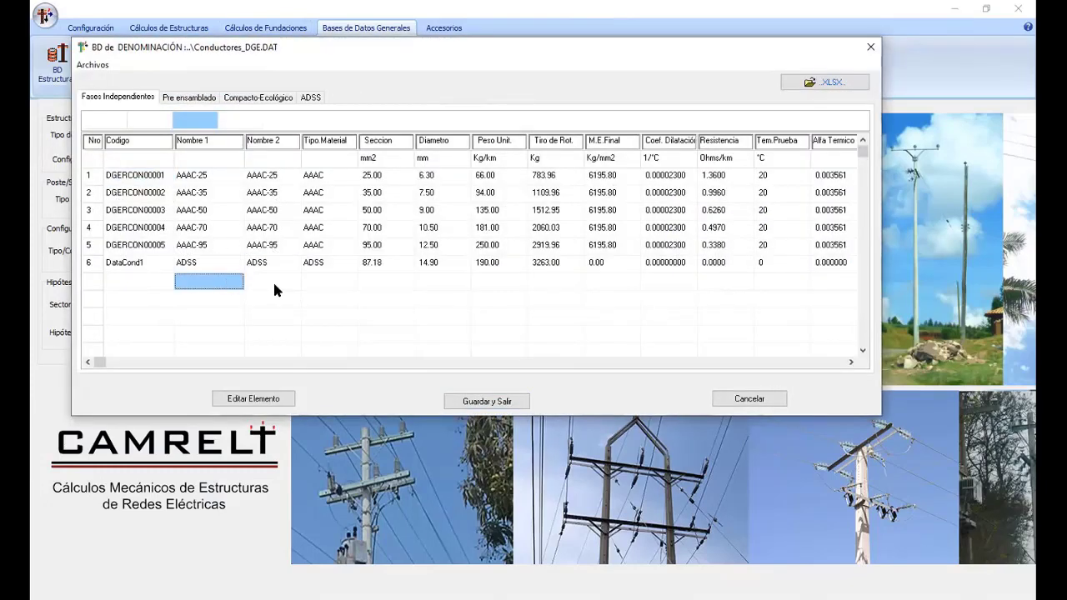
click(765, 398)
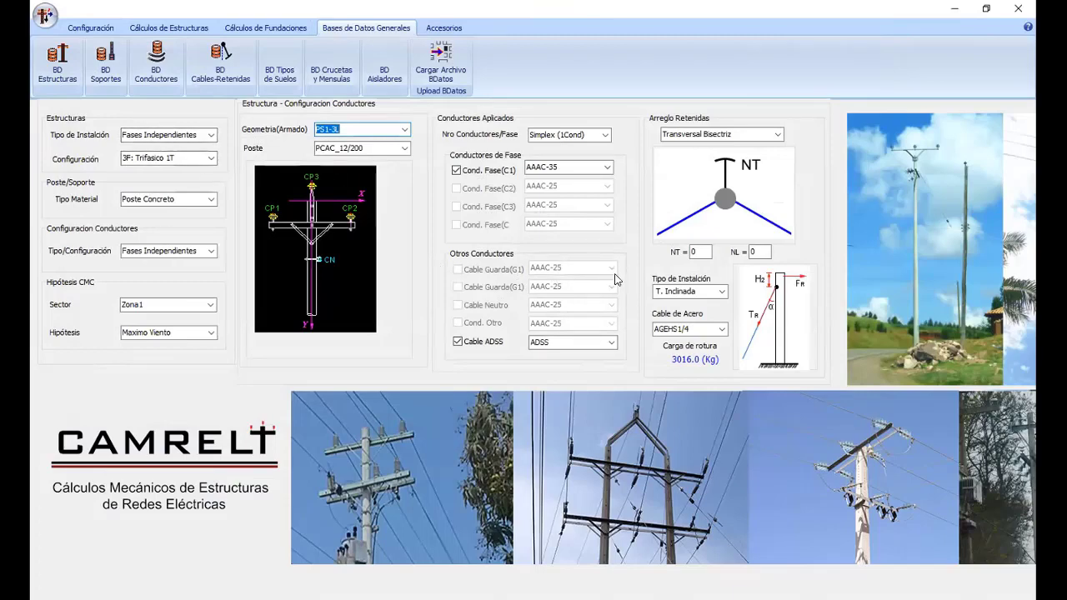
- Recalculate the maximum wind span for PS1-3L on the PCAC_12/200 pole, check the available poles, and close the report
click(200, 28)
click(176, 75)
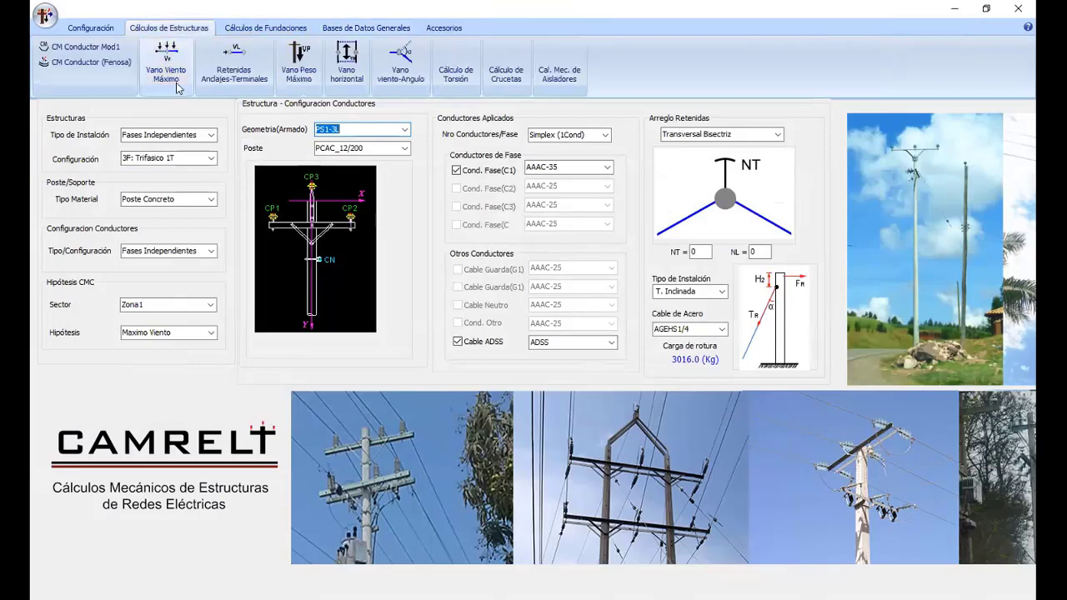
click(829, 111)
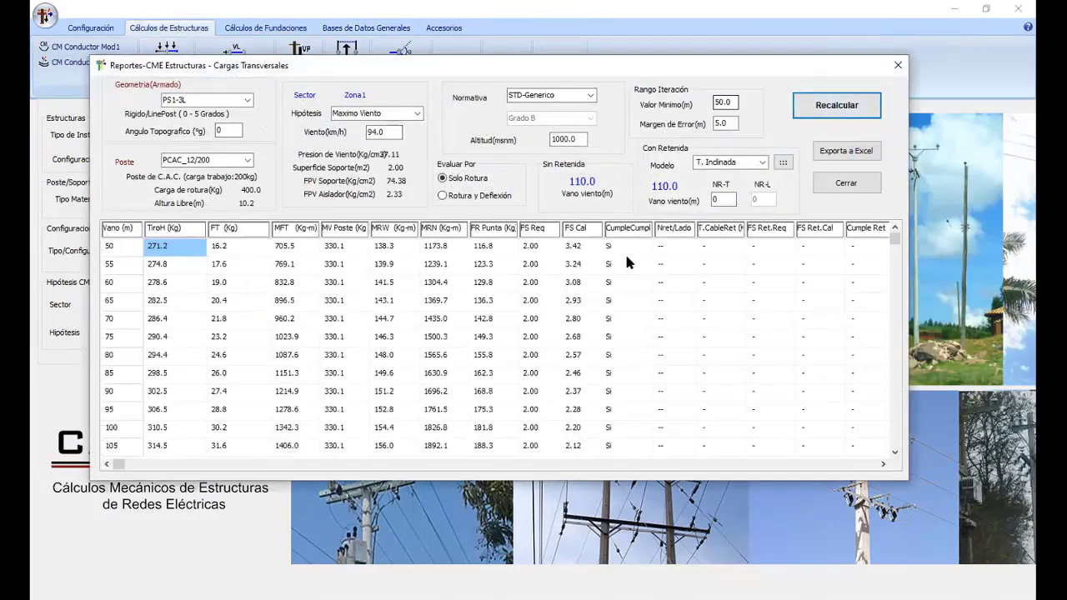
drag(600, 71, 609, 66)
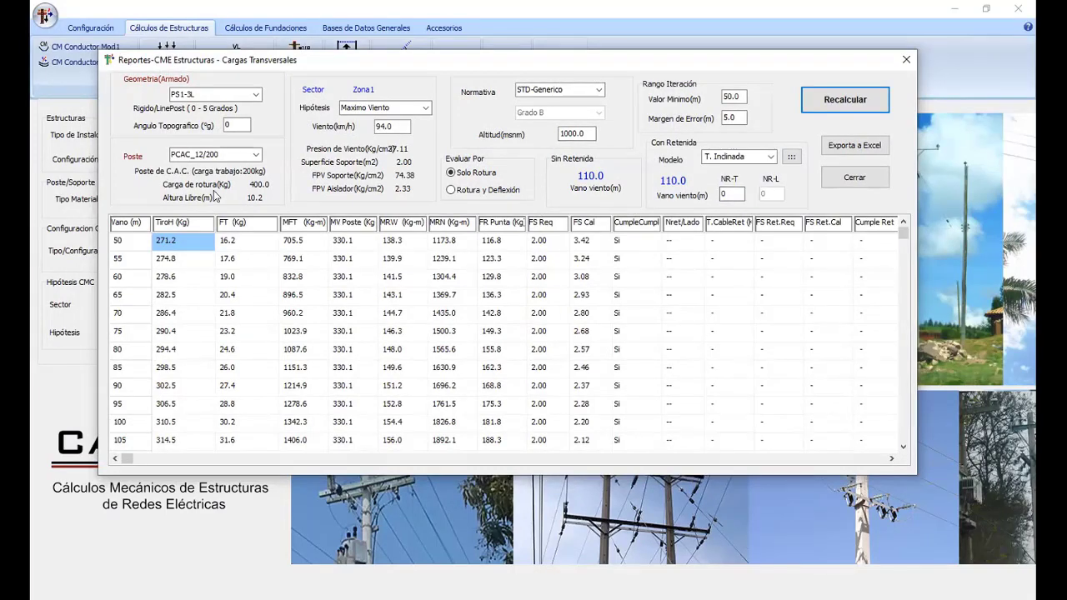
click(255, 155)
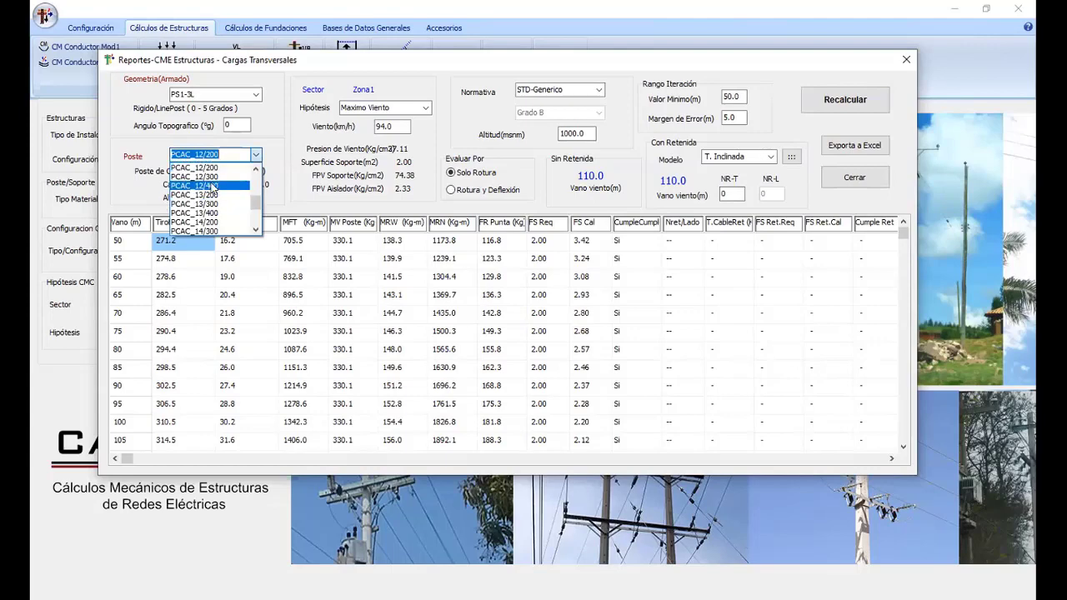
click(714, 52)
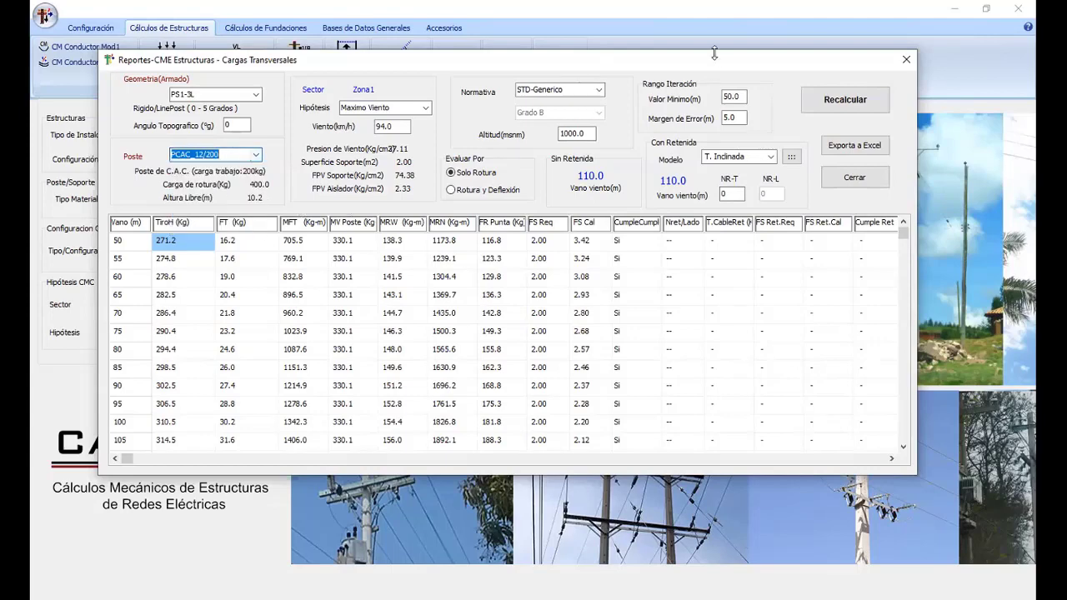
click(905, 58)
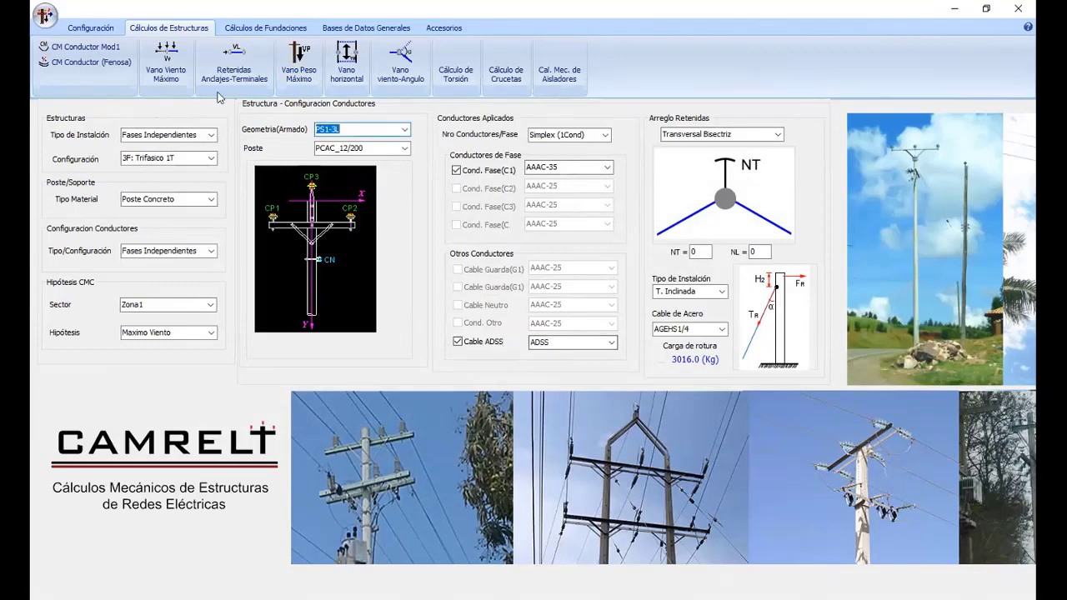
- Browse the structure files that the structures database can load, cancel without loading any, and view the supports database
click(384, 27)
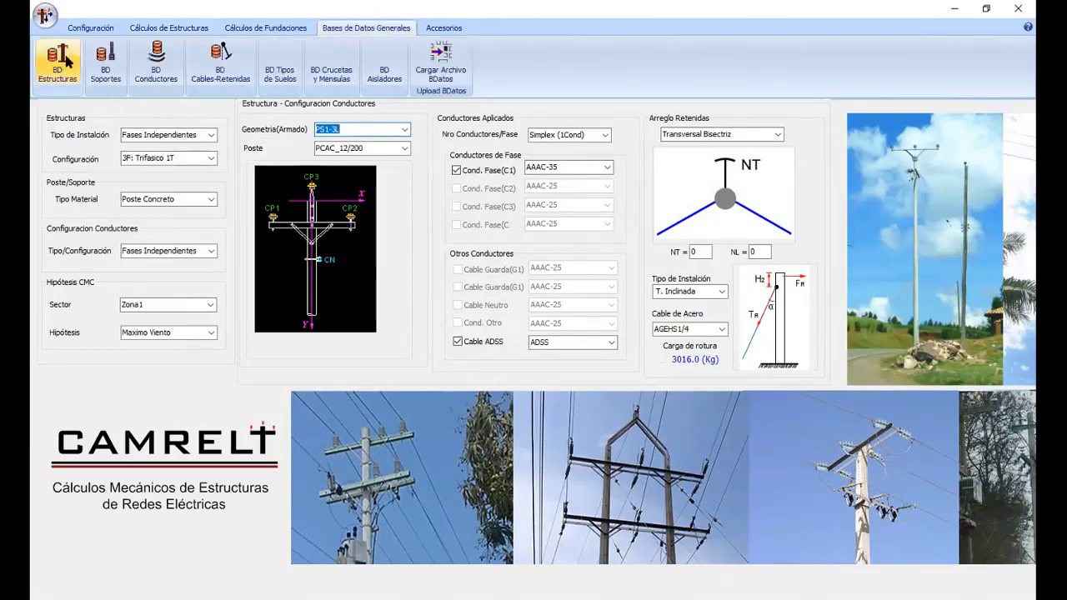
click(56, 63)
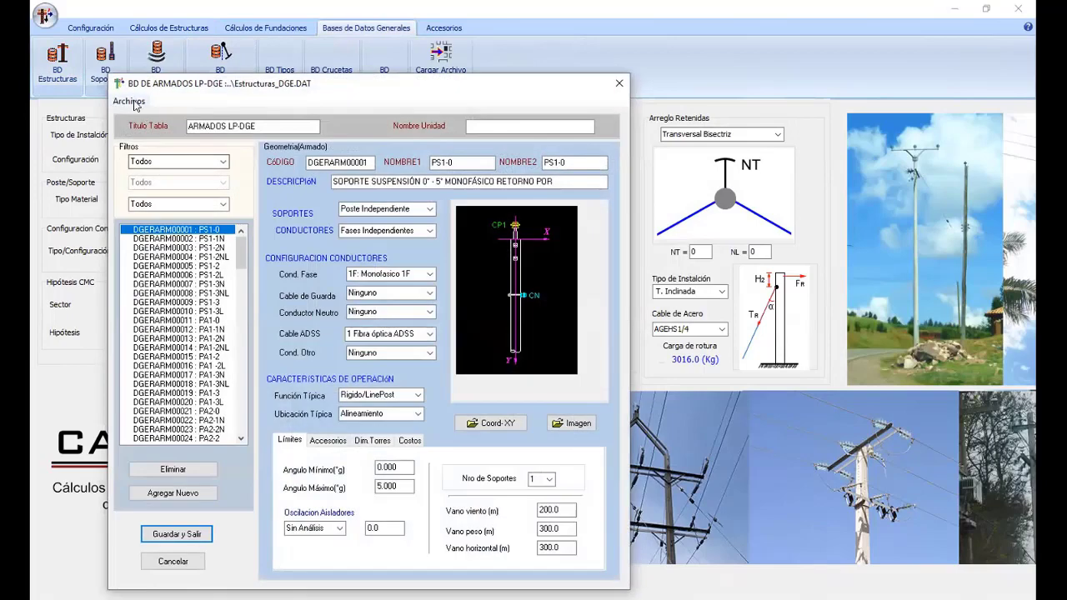
click(129, 101)
click(244, 158)
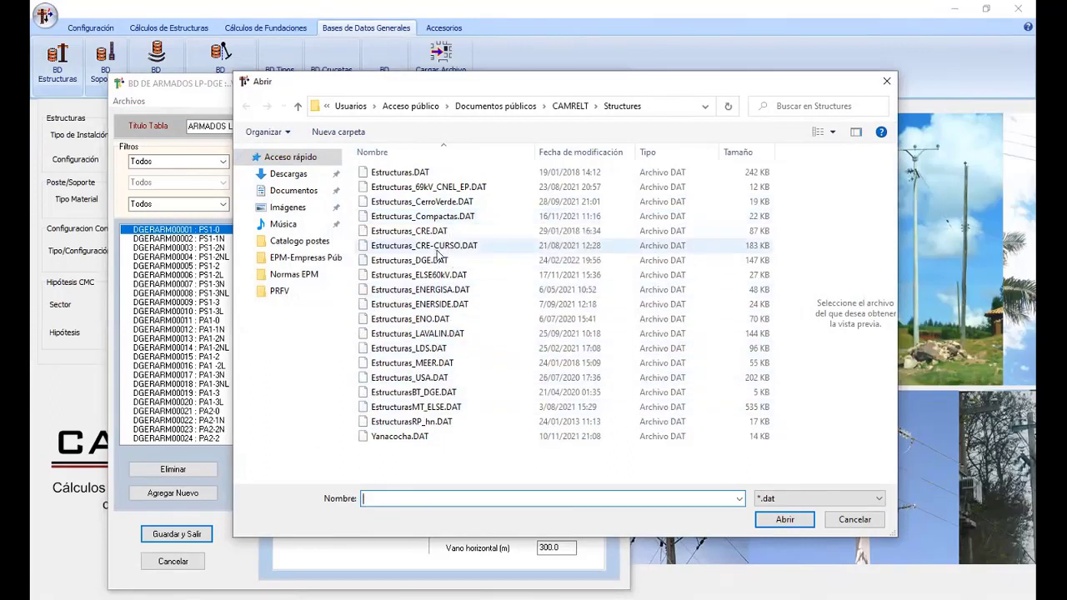
click(856, 519)
click(176, 564)
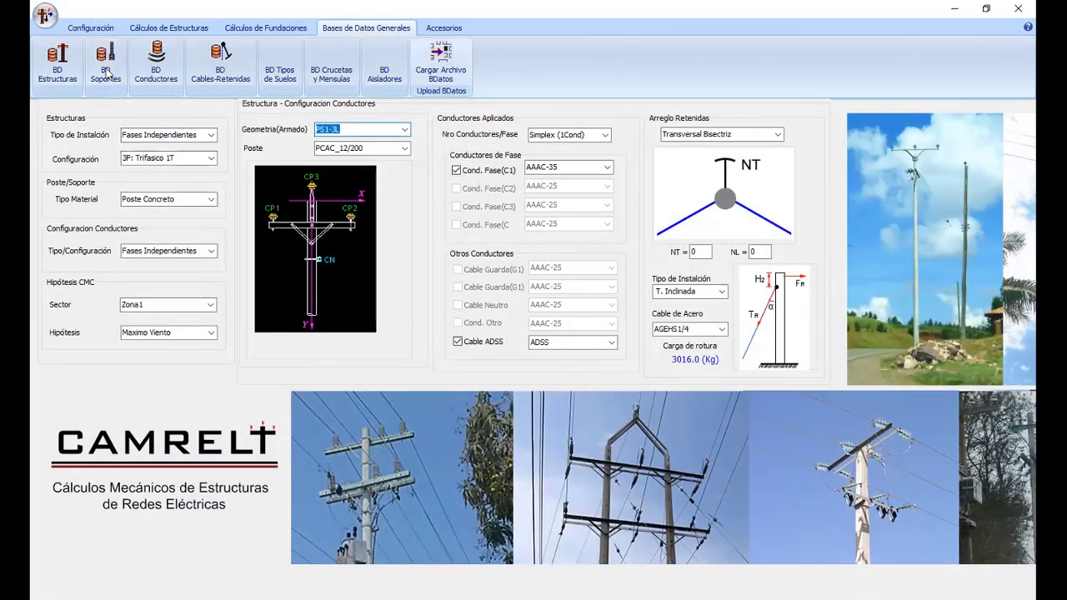
click(106, 74)
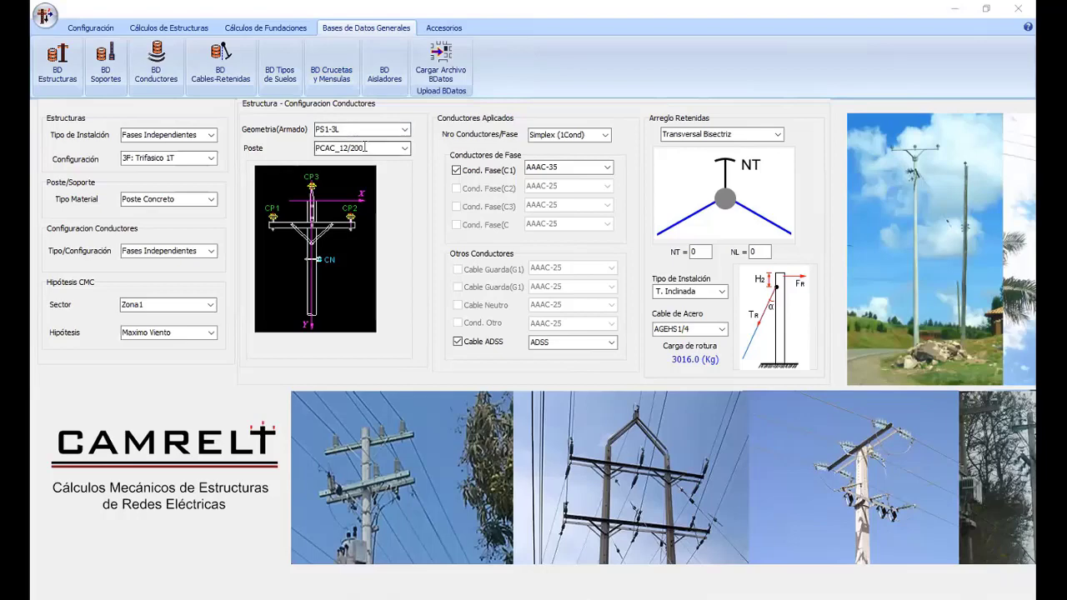
- Configure Fases Independientes structures as 3F: Trifasico 1T with Poste Madera material and the Maximo Viento hypothesis
click(169, 26)
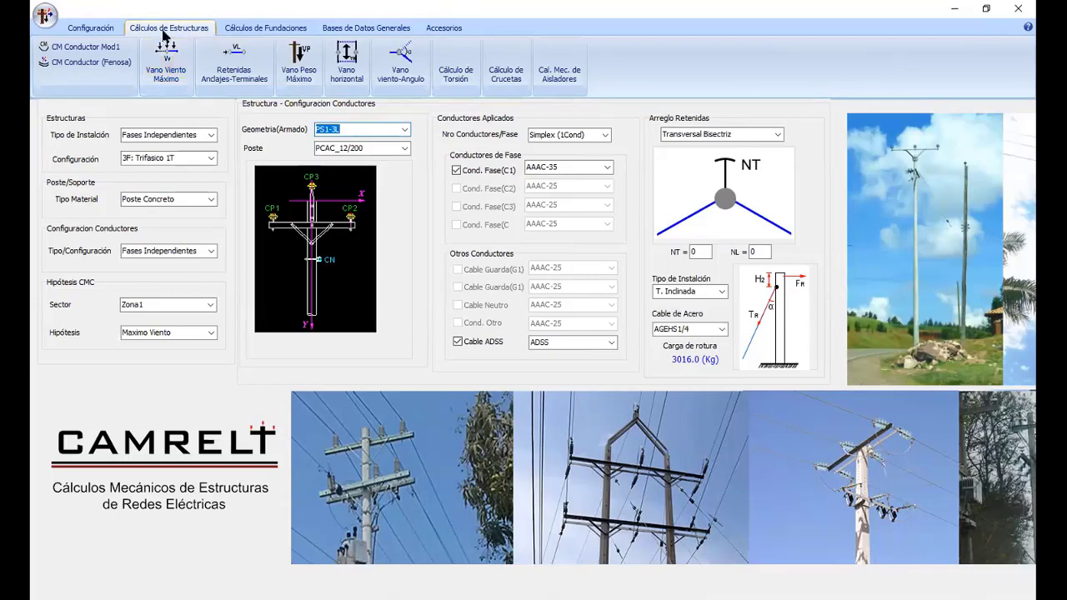
click(171, 134)
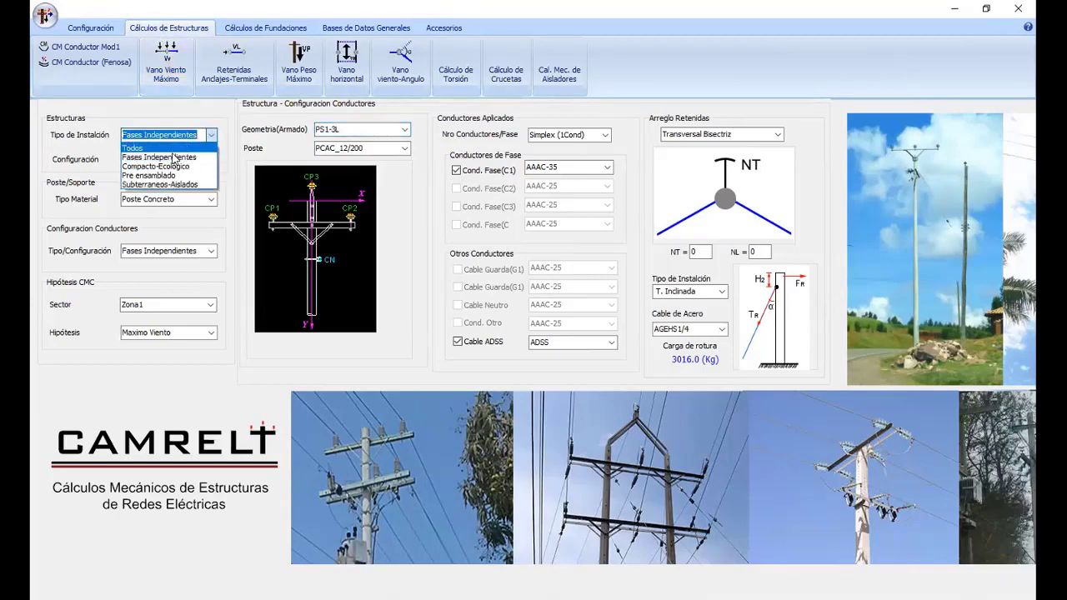
click(173, 157)
click(192, 158)
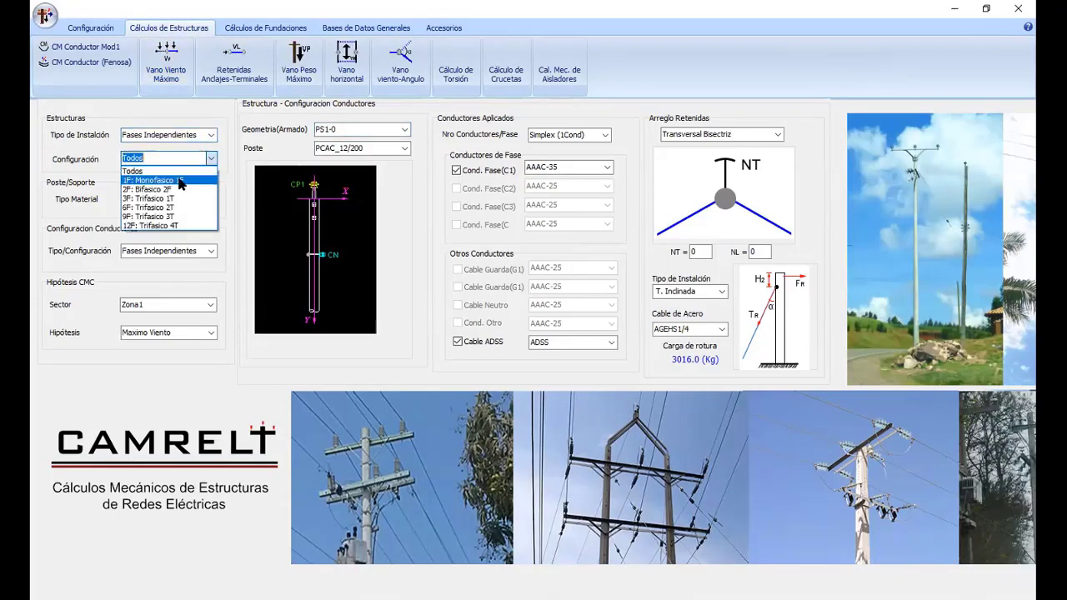
click(171, 199)
click(201, 199)
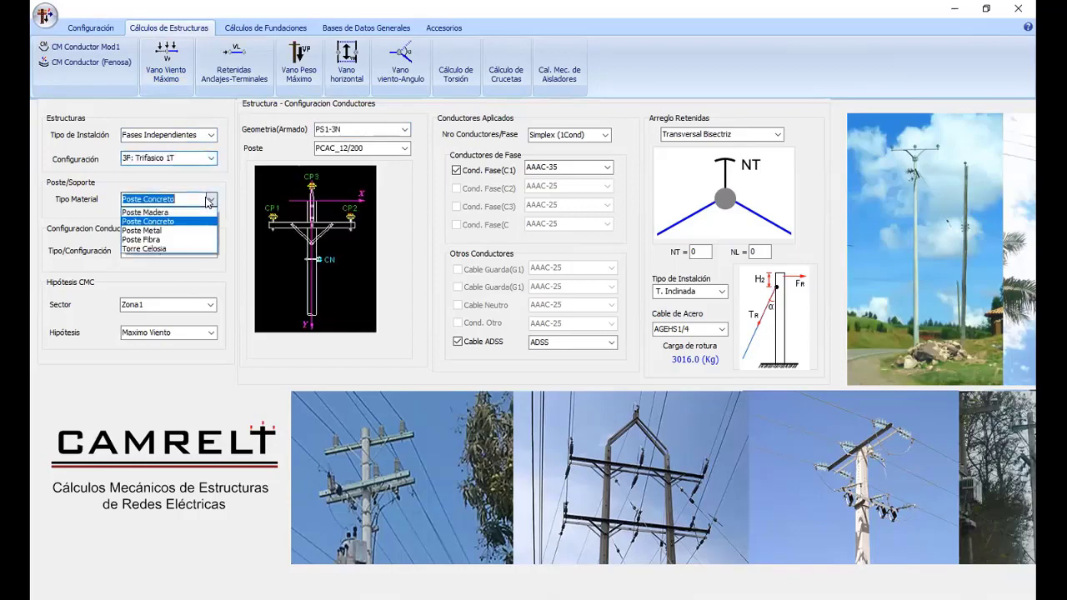
click(173, 218)
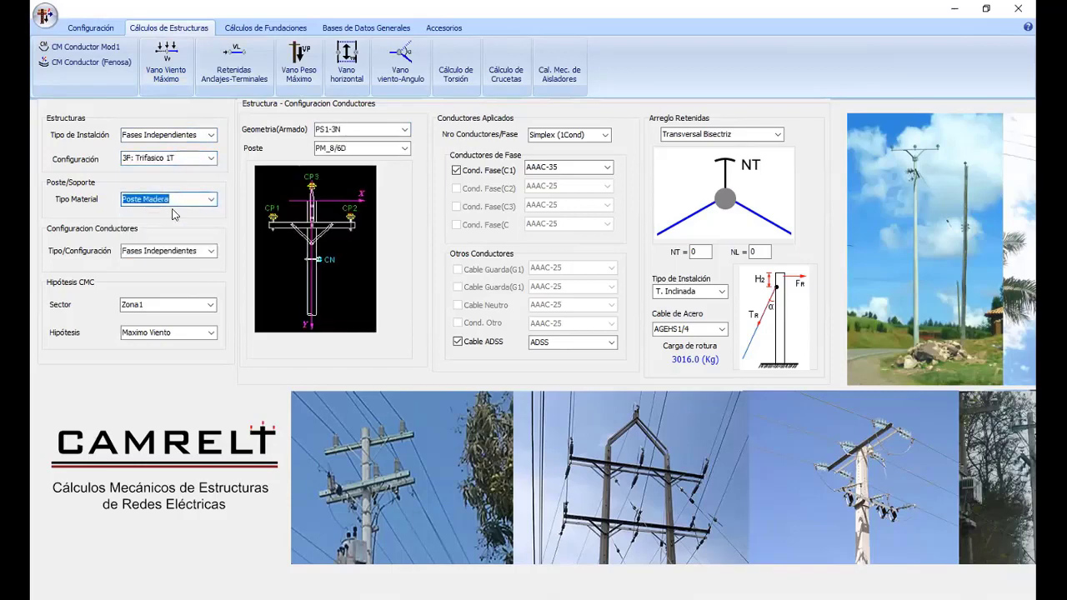
click(211, 332)
click(167, 342)
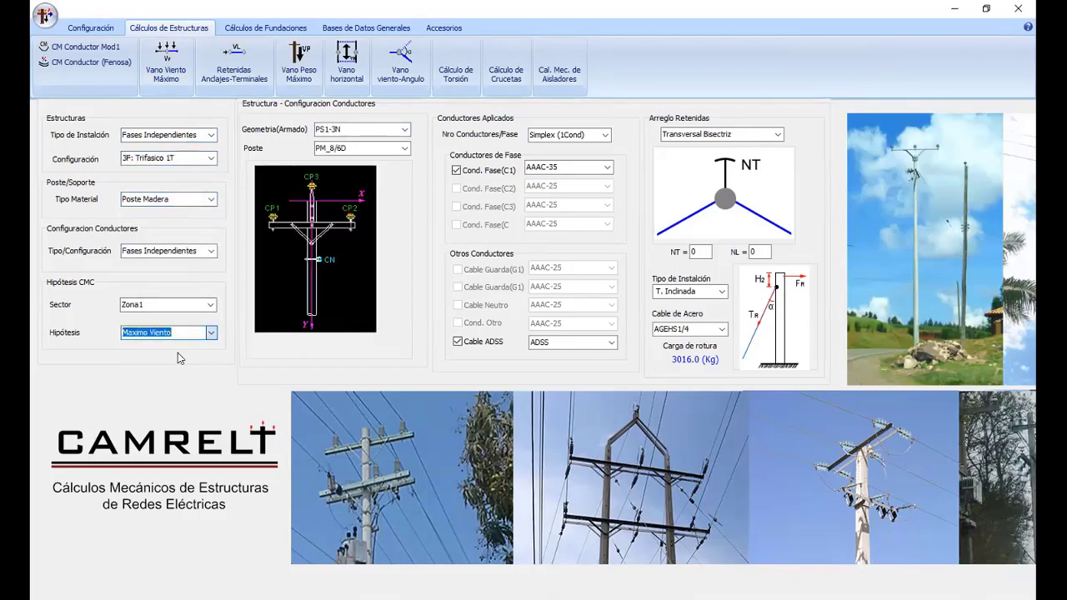
- Choose PS1-3 as the structure geometry and PM_12/5D as the pole
click(380, 129)
click(345, 161)
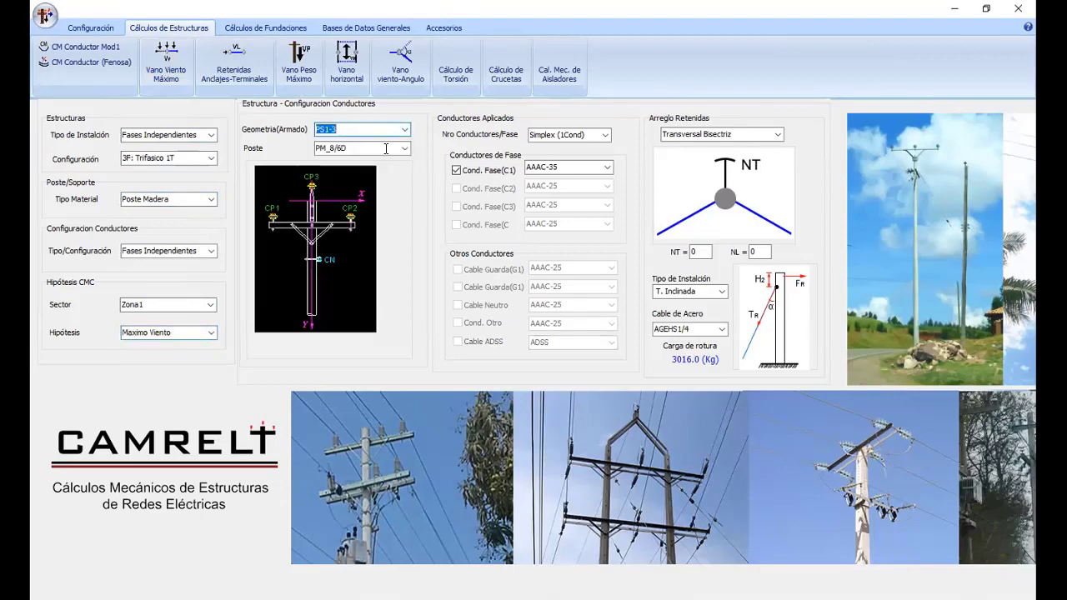
click(404, 149)
scroll(354, 219, down, 1)
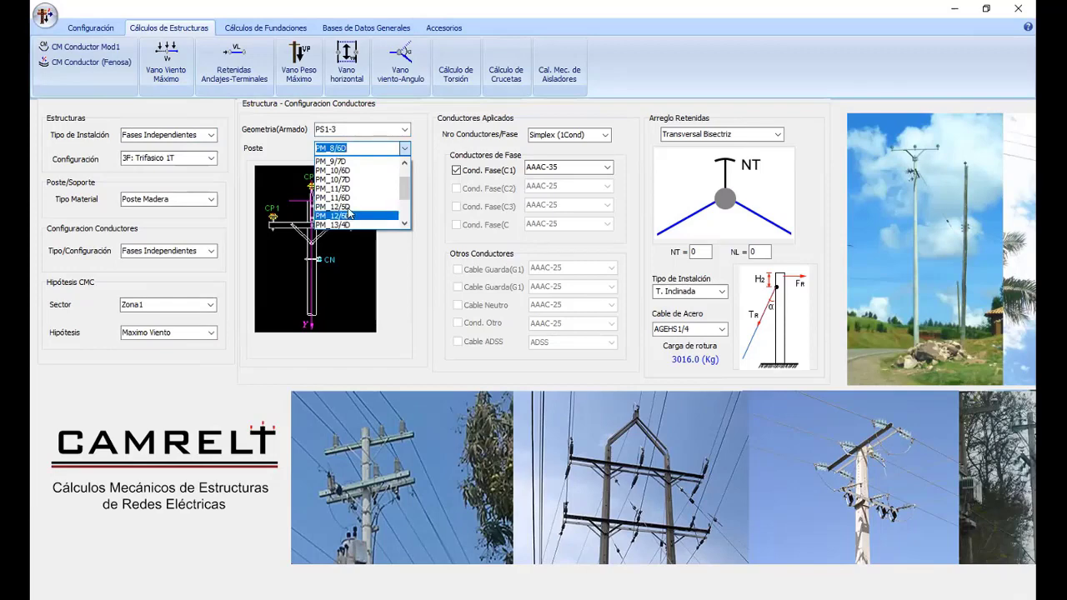
click(362, 207)
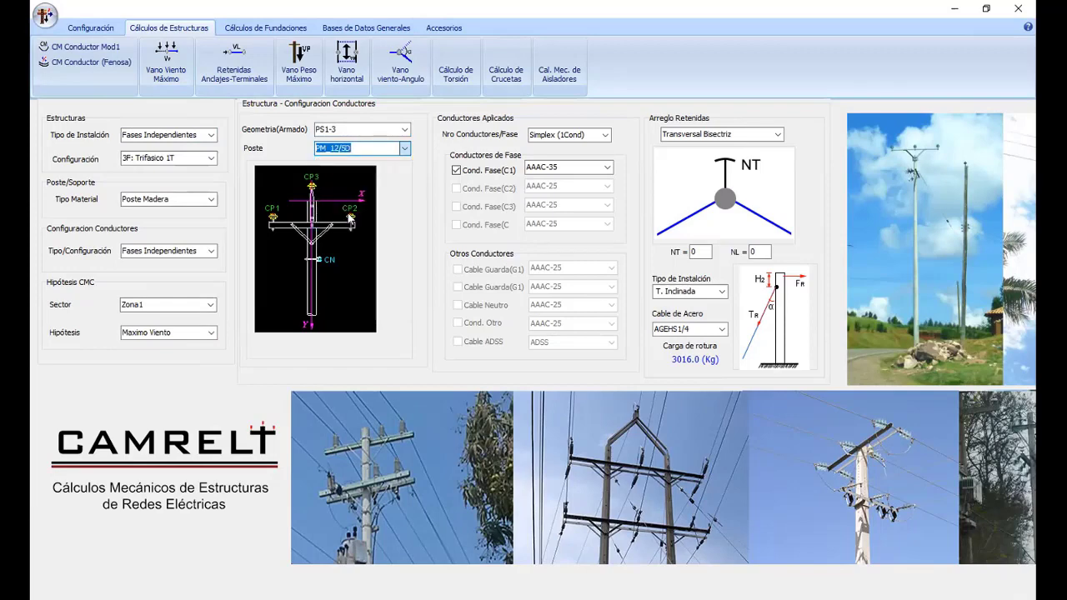
- Calculate the maximum wind span for PS1-3 on the PM_12/5D wood pole
click(267, 30)
click(202, 30)
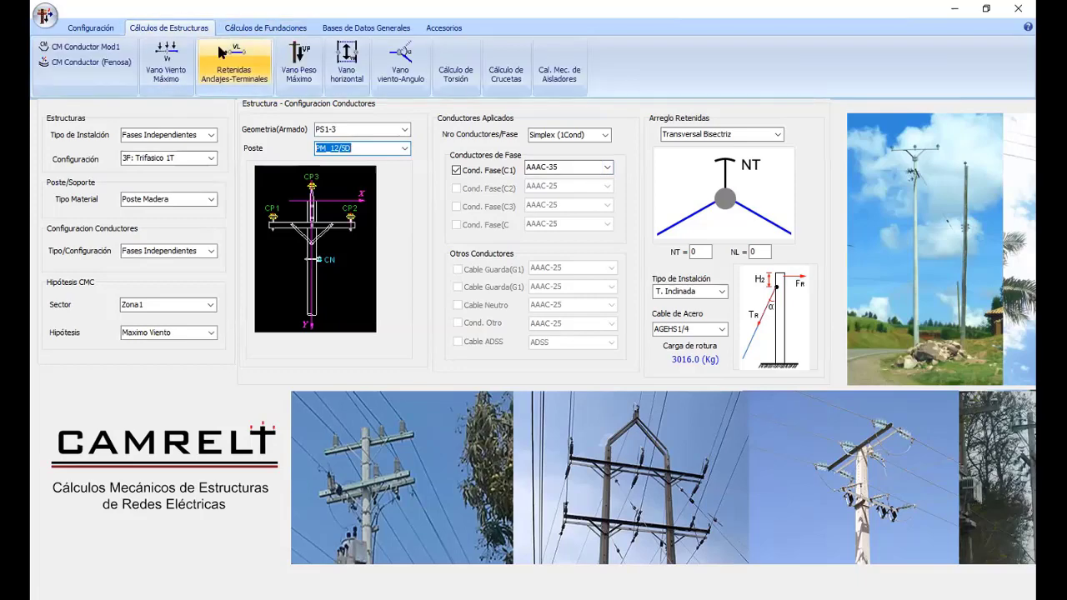
click(214, 87)
click(859, 143)
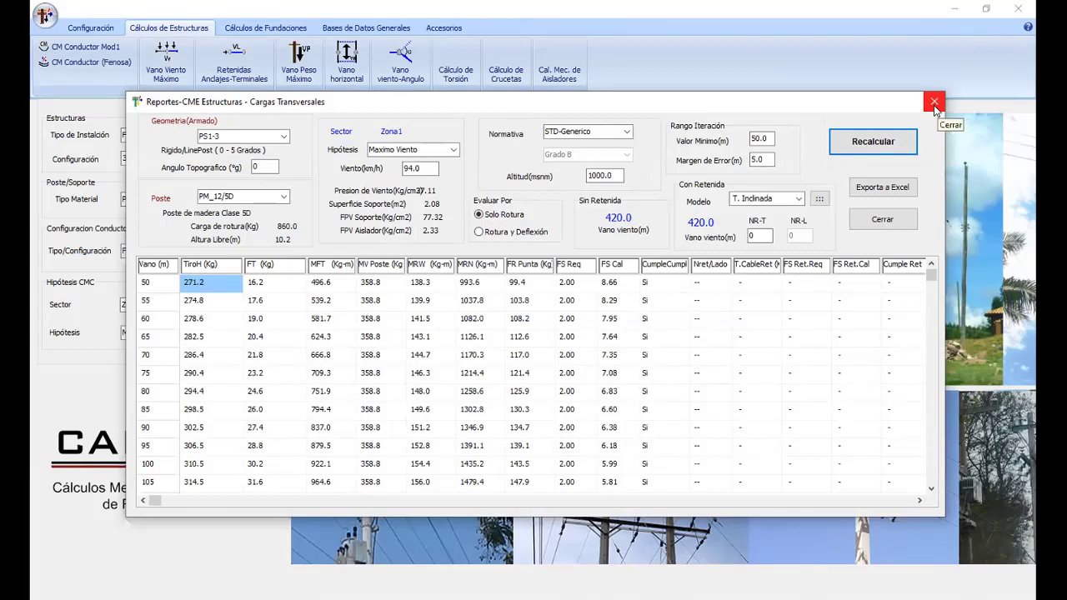
- Change the pole in the transverse loads report to PM_12/6D to obtain its maximum wind span
click(251, 196)
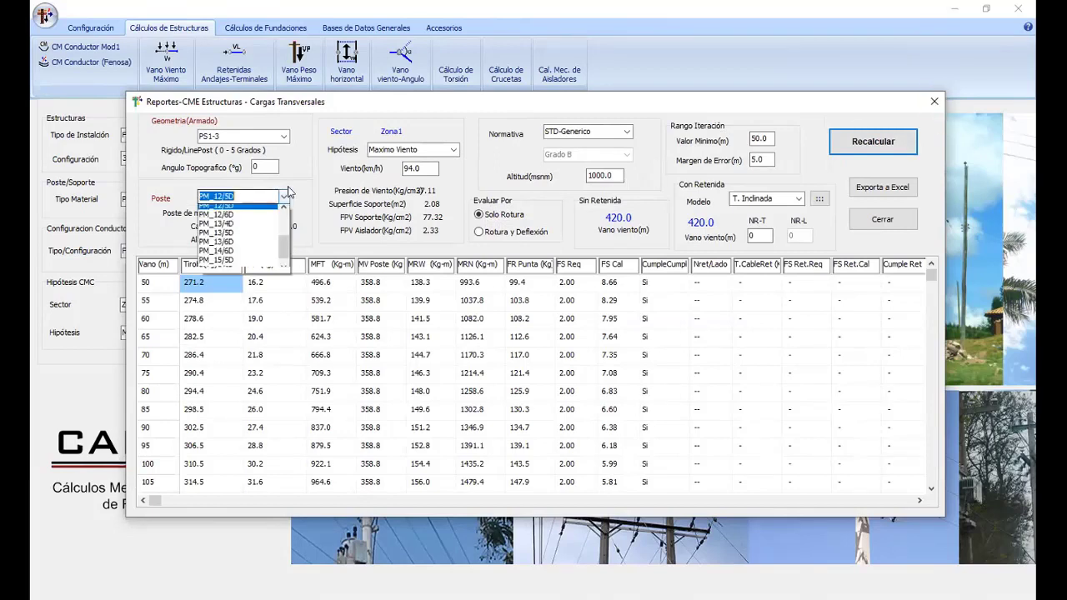
click(246, 219)
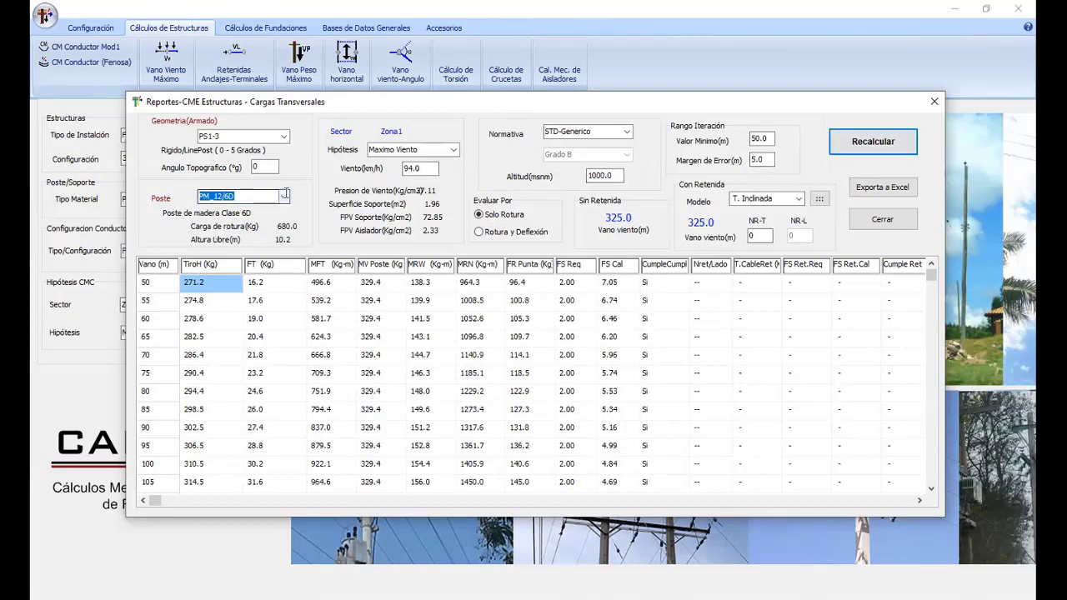
click(256, 202)
click(235, 210)
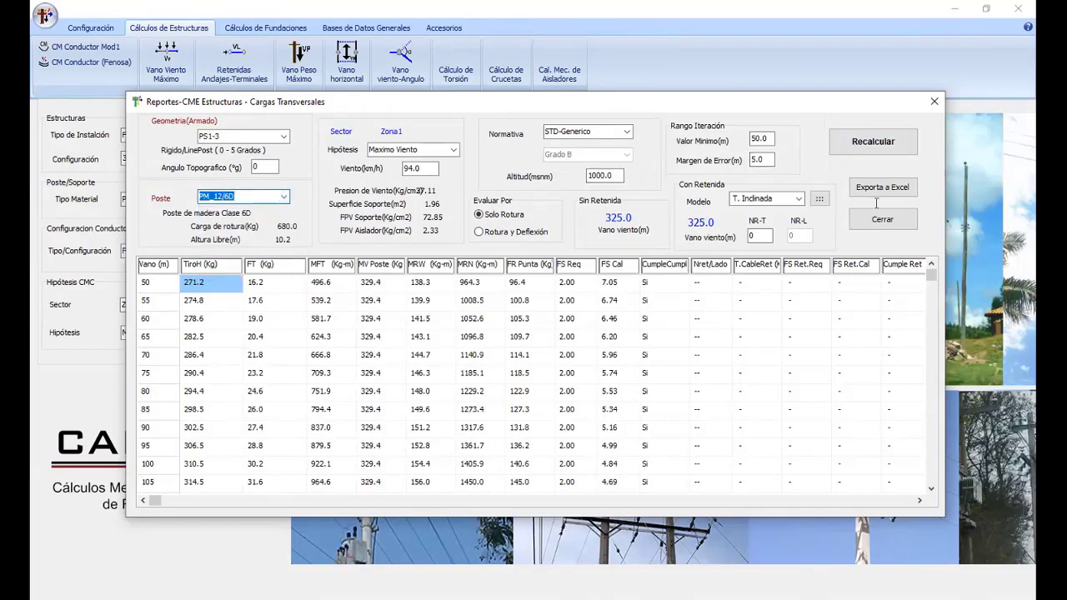
- Recalculate the PM_12/6D wood pole's maximum wind span with the evaluation criterion set to Rotura y Deflexión
click(882, 142)
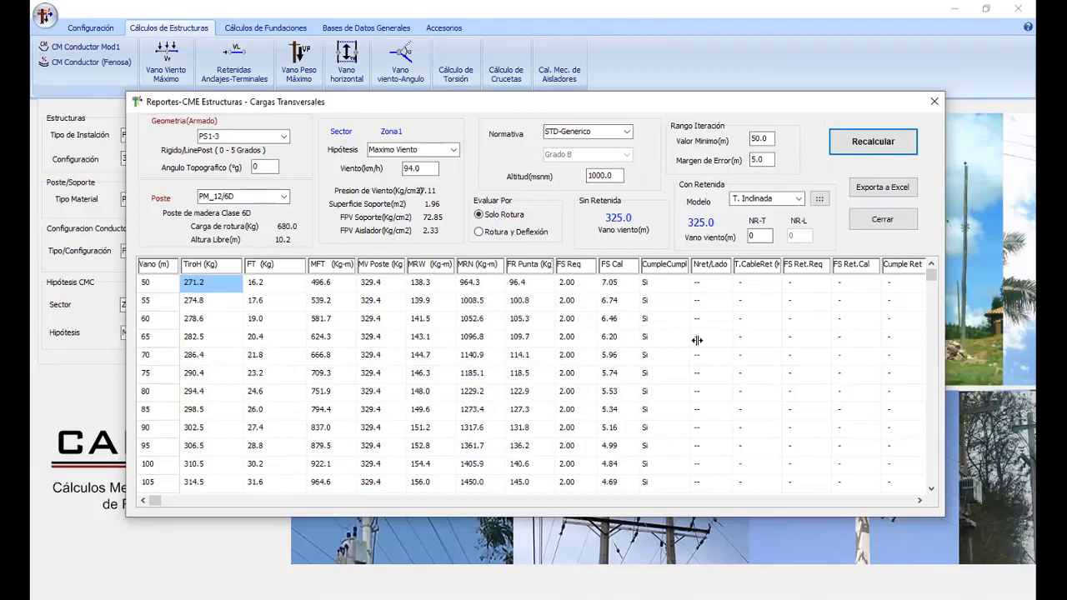
mouse_move(675, 457)
mouse_down()
mouse_move(667, 309)
mouse_move(681, 289)
mouse_move(678, 461)
mouse_move(718, 307)
mouse_move(739, 293)
mouse_move(681, 463)
mouse_move(730, 330)
mouse_move(725, 313)
mouse_move(755, 310)
mouse_move(752, 322)
mouse_up()
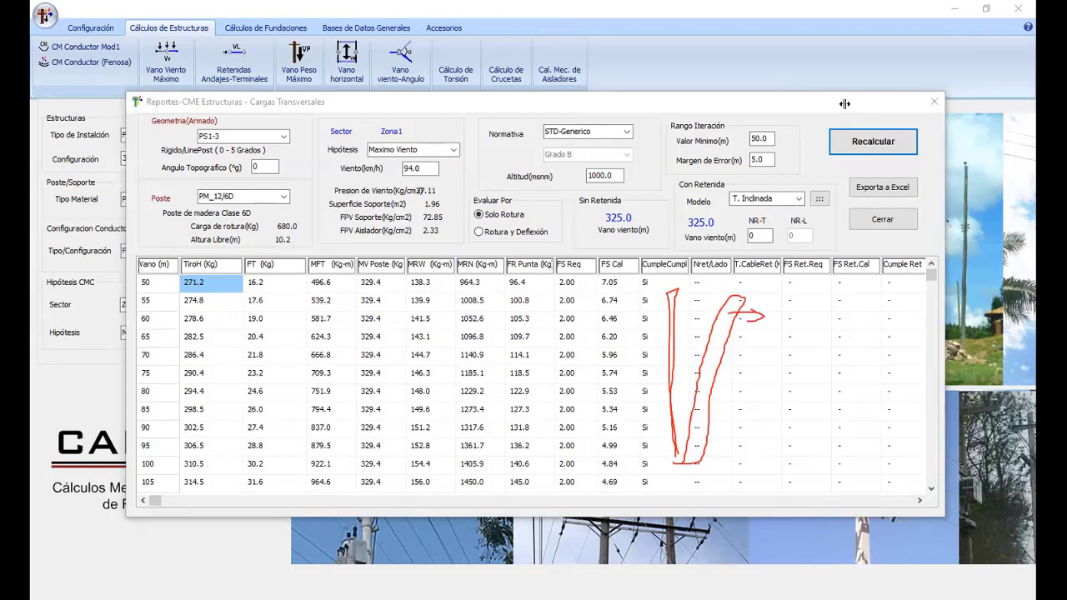
key(Escape)
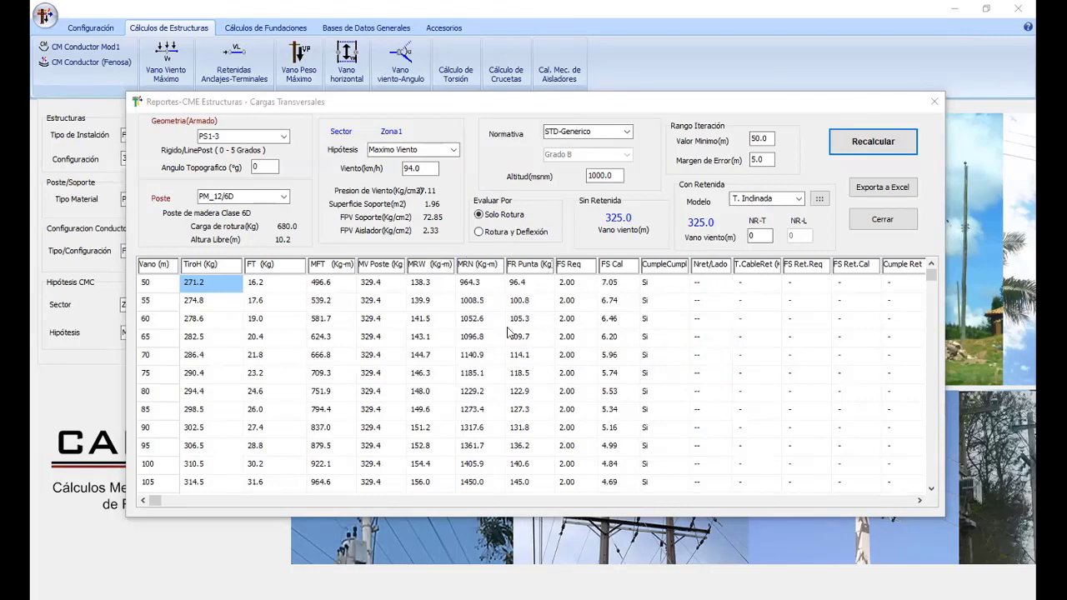
click(480, 233)
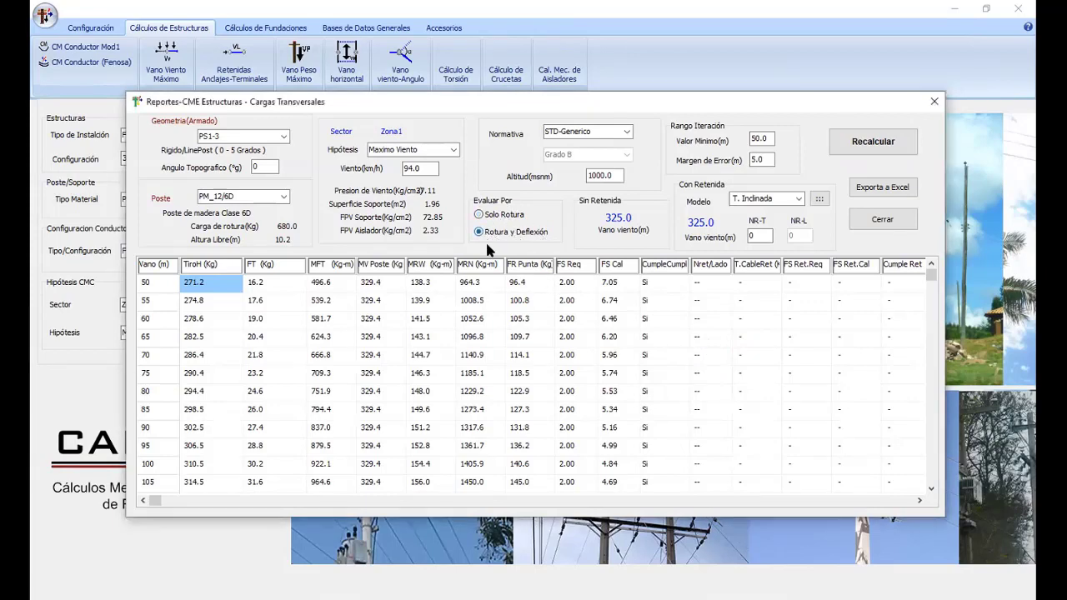
click(848, 145)
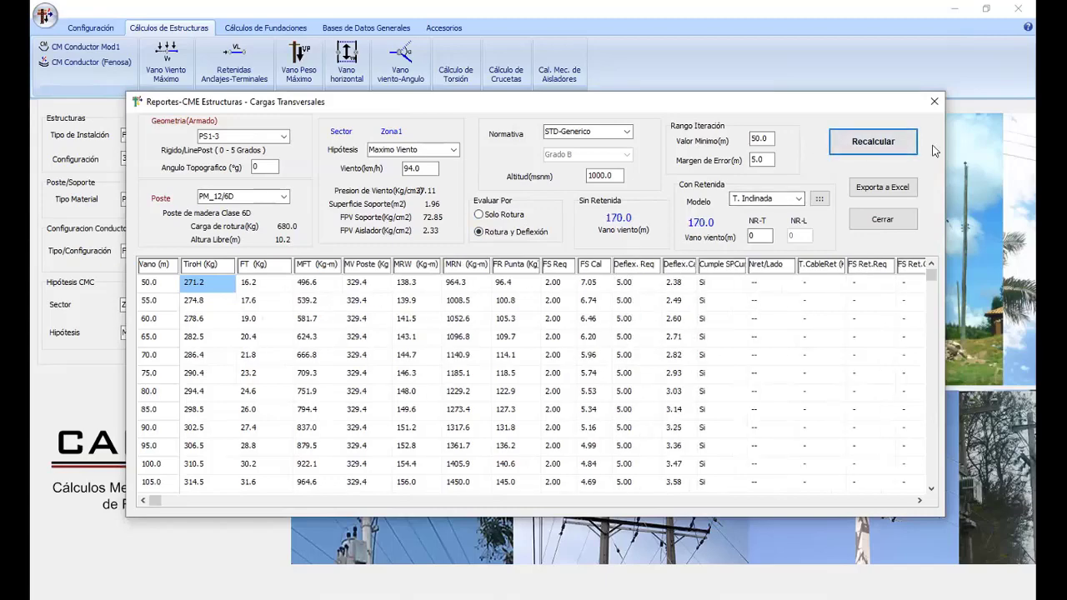
- Close the report and review the wood and concrete pole deflection limits in the general configuration's safety factors
click(934, 101)
click(102, 29)
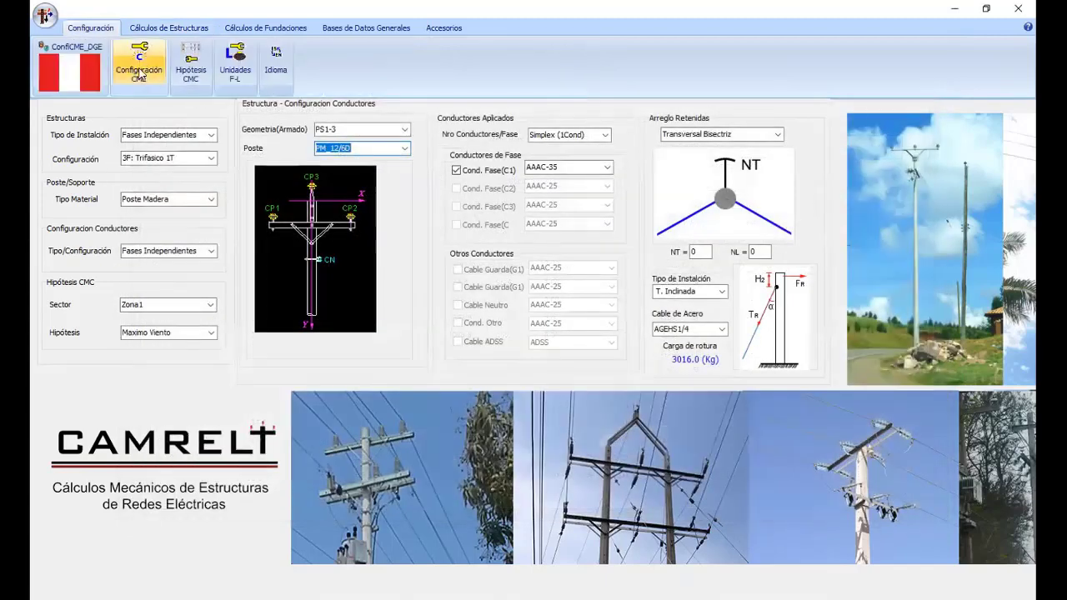
click(139, 62)
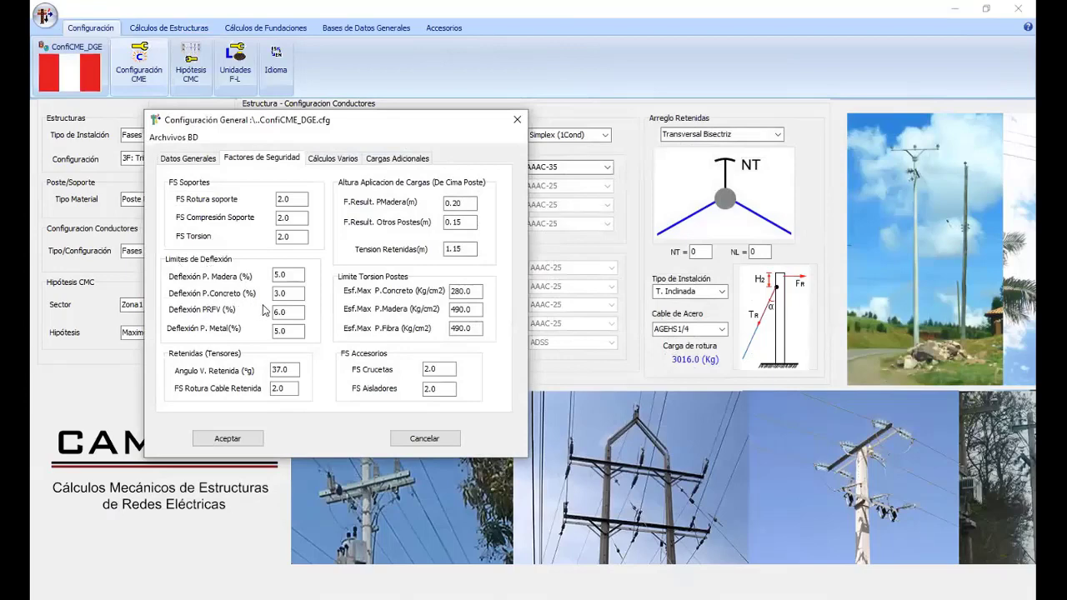
drag(292, 275, 170, 275)
click(276, 294)
click(246, 439)
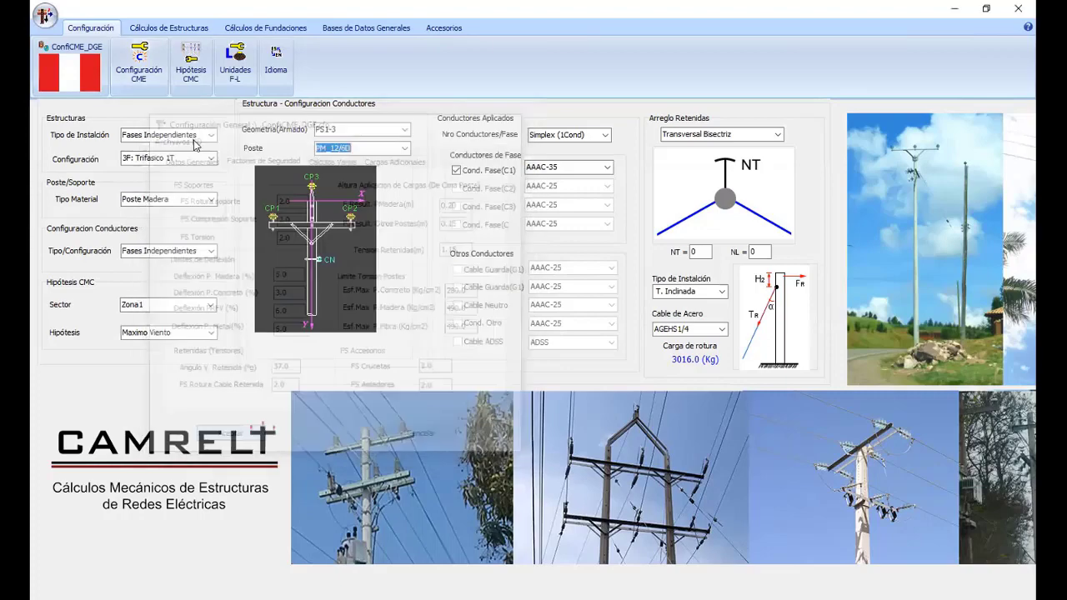
- Calculate the maximum wind span for PS1-3 on PM_12/6D under both Solo Rotura and Rotura y Deflexión
click(169, 28)
click(178, 73)
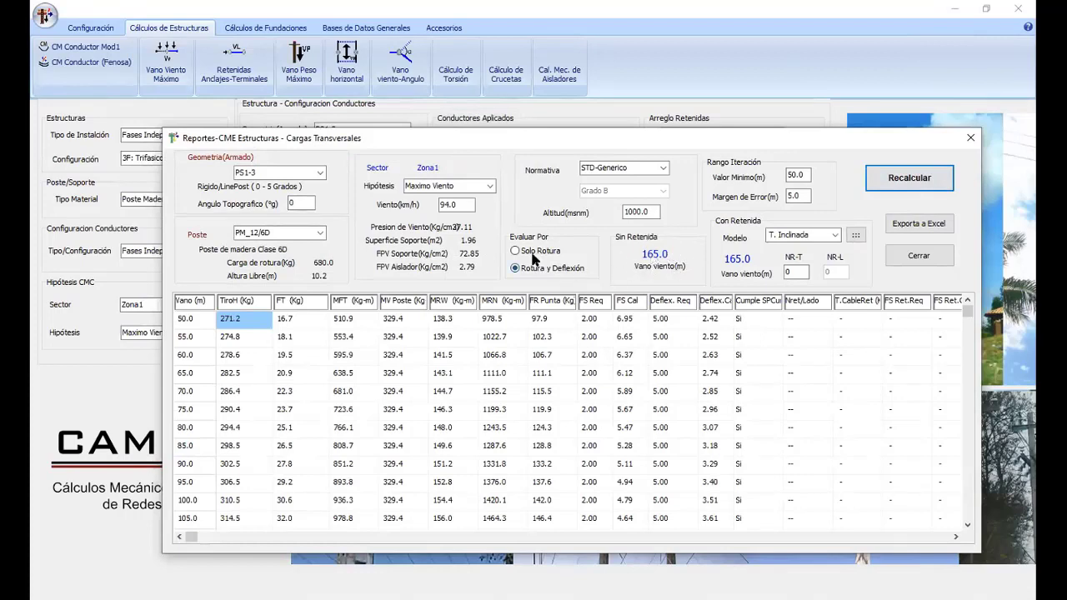
click(532, 253)
click(909, 177)
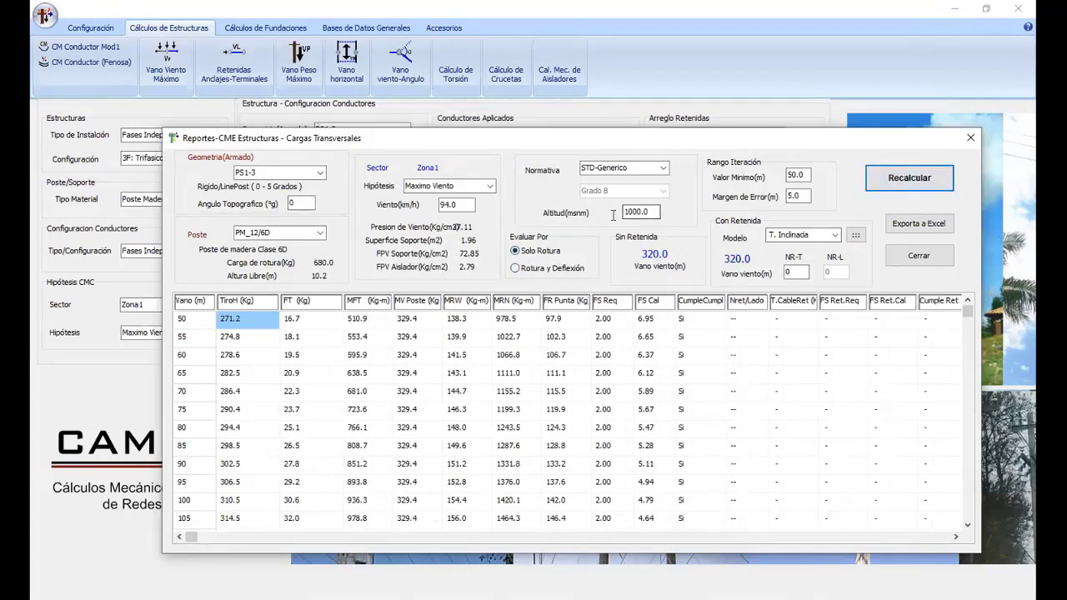
click(514, 268)
click(909, 178)
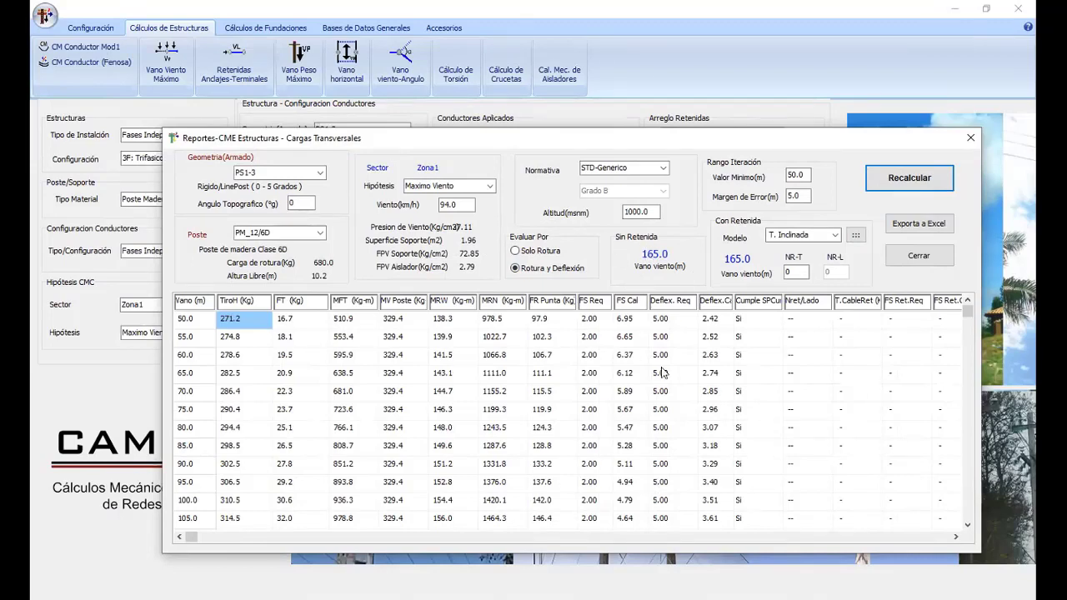
- Examine the required and calculated safety factors and deflections across all spans in the transverse loads table
click(594, 321)
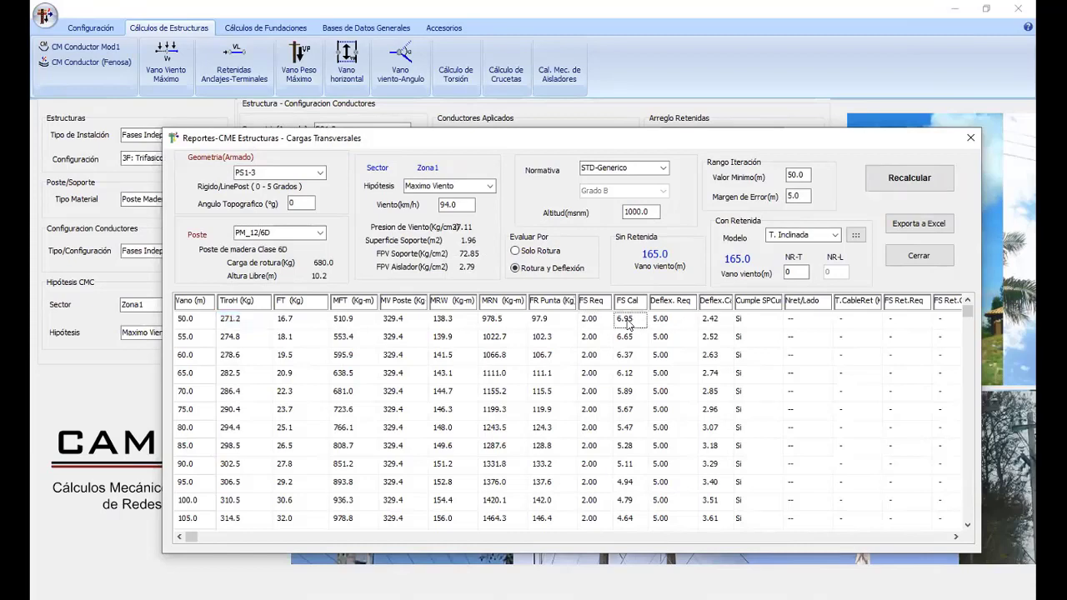
key(Down)
key(Down)
key(Down)
key(Up)
key(Right)
key(Right)
key(Down)
key(Down)
click(707, 408)
key(Down)
key(Down)
key(Down)
key(Down)
key(Down)
key(Down)
key(Down)
key(Down)
key(Down)
key(Down)
key(Down)
key(Down)
key(Down)
key(Down)
key(Down)
key(Down)
key(Down)
key(Down)
key(Down)
key(Down)
key(Down)
key(Down)
key(Down)
key(Down)
key(Down)
key(Down)
key(Down)
key(Down)
key(Down)
key(Down)
key(Down)
key(Down)
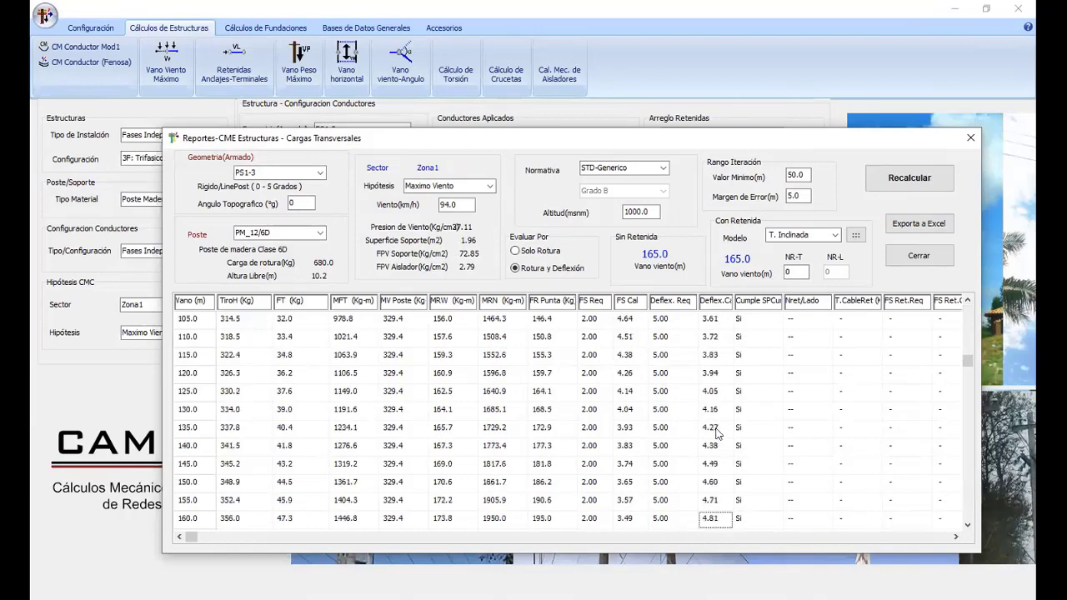
key(Down)
key(Down)
key(Down)
key(Down)
key(Down)
key(Down)
key(Down)
key(Down)
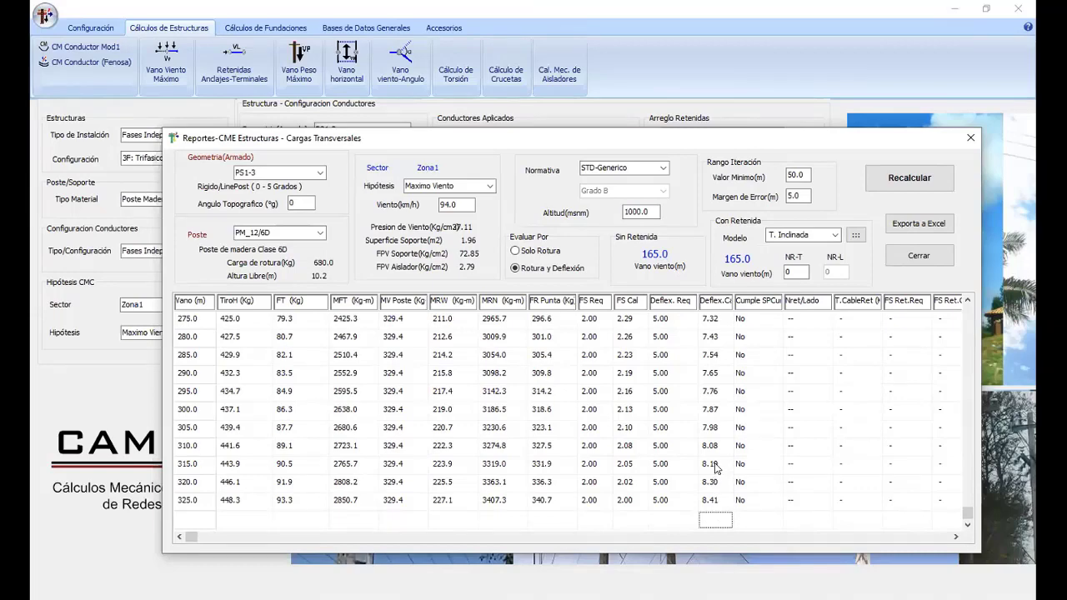
- Compare required and calculated deflection around the 165 m and 170 m spans to check where compliance changes
key(Up)
key(Up)
key(Up)
key(Up)
key(Up)
key(Up)
key(Up)
key(Up)
key(Up)
key(Up)
key(Up)
key(Up)
key(Up)
key(Up)
key(Up)
key(Up)
key(Up)
key(Up)
key(Up)
key(Up)
key(Up)
key(Up)
key(Up)
key(Up)
key(Up)
key(Up)
key(Up)
key(Up)
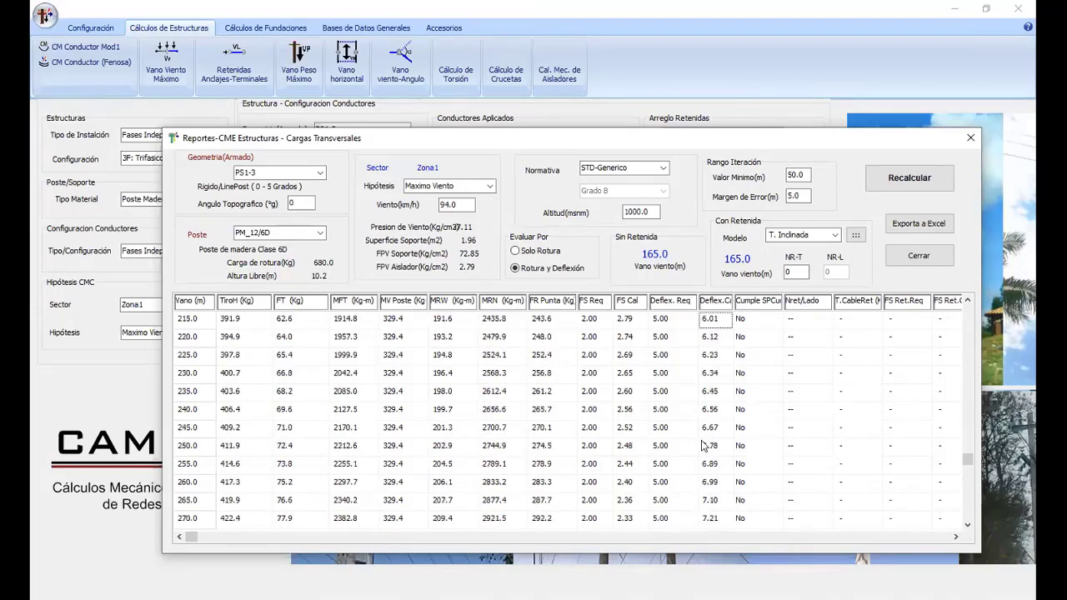
scroll(705, 446, up, 1)
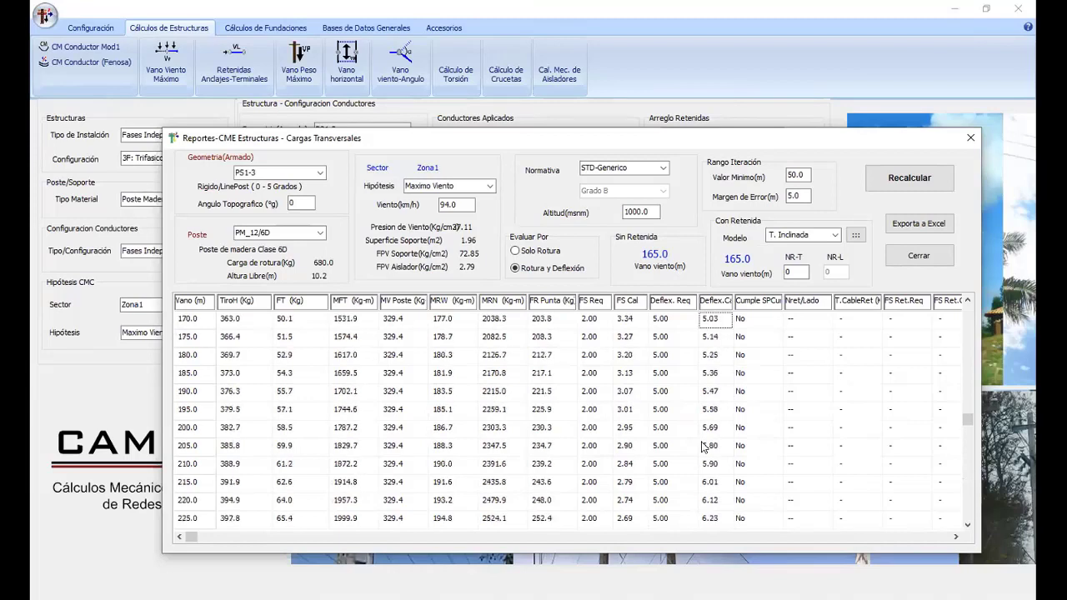
scroll(705, 346, up, 1)
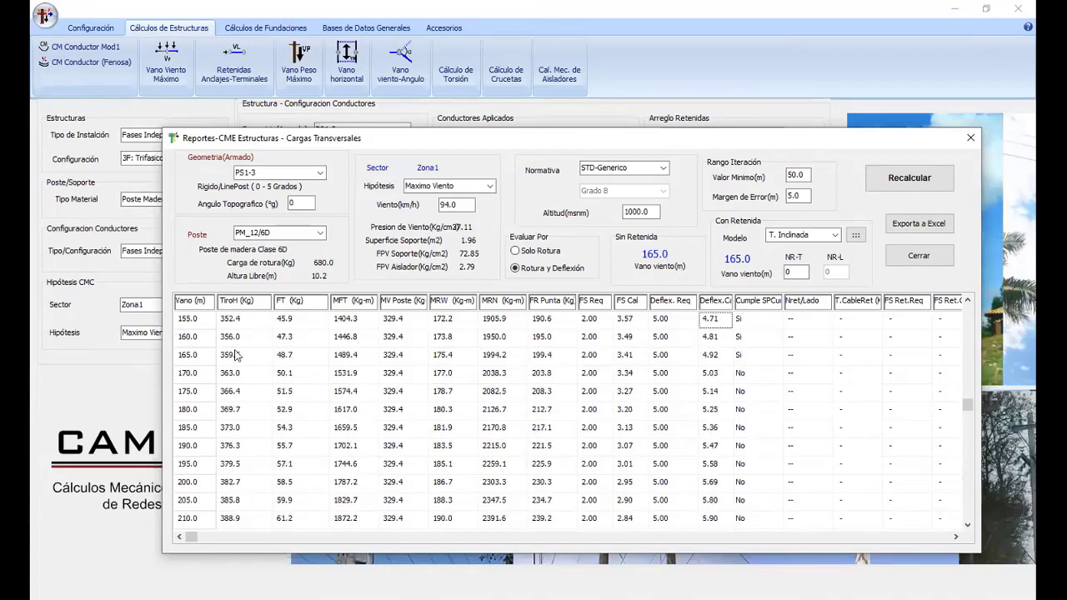
click(705, 375)
key(Left)
click(688, 359)
click(688, 375)
- Close the transverse loads report and switch to the Vano Máximo permisible presentation in PowerPoint
click(714, 71)
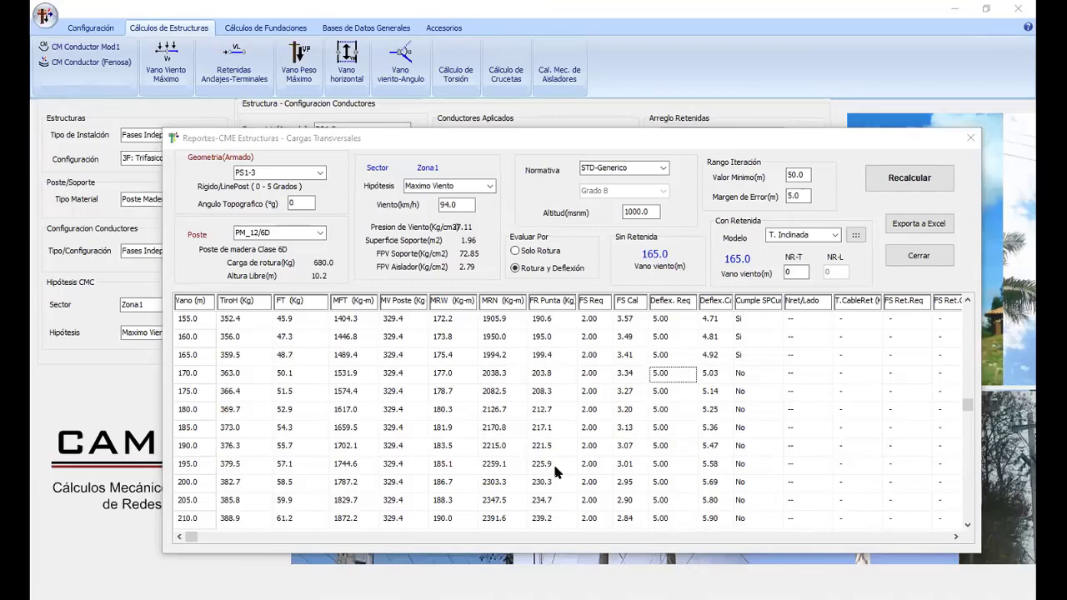
click(707, 144)
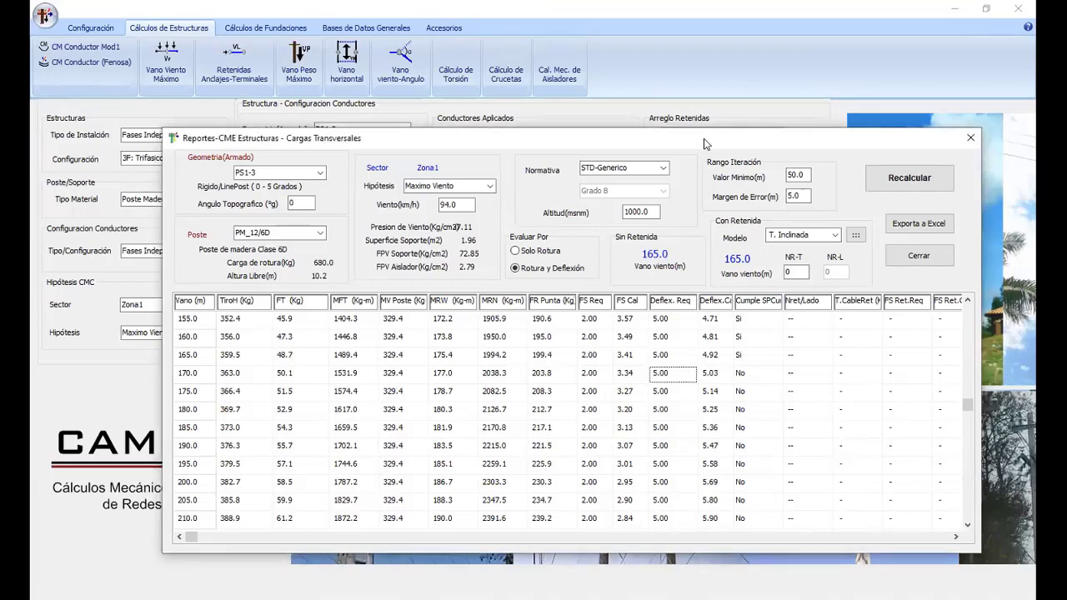
drag(705, 141, 617, 83)
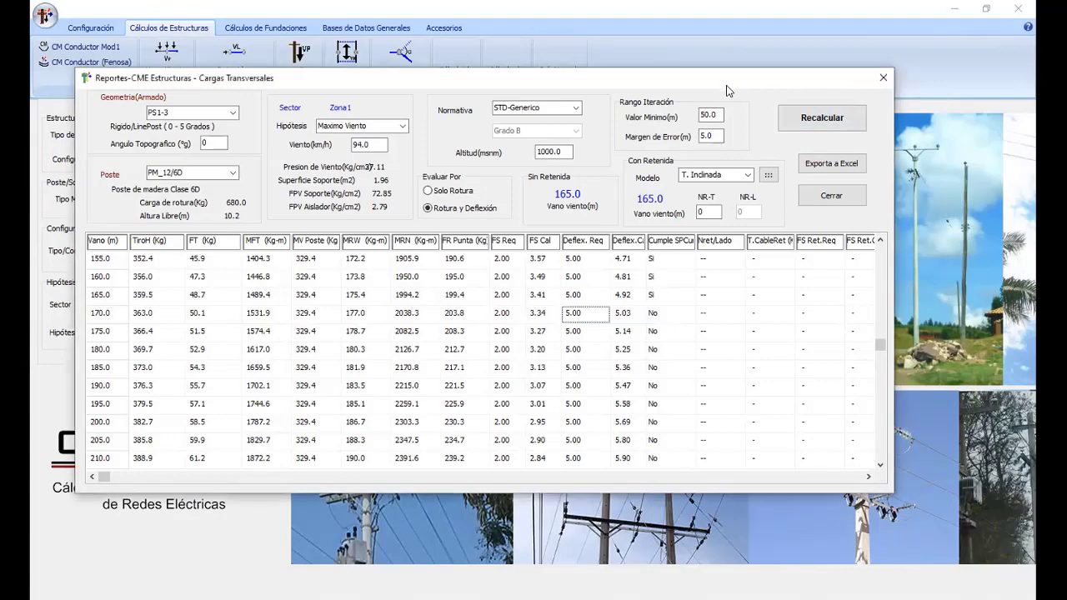
drag(726, 90, 786, 110)
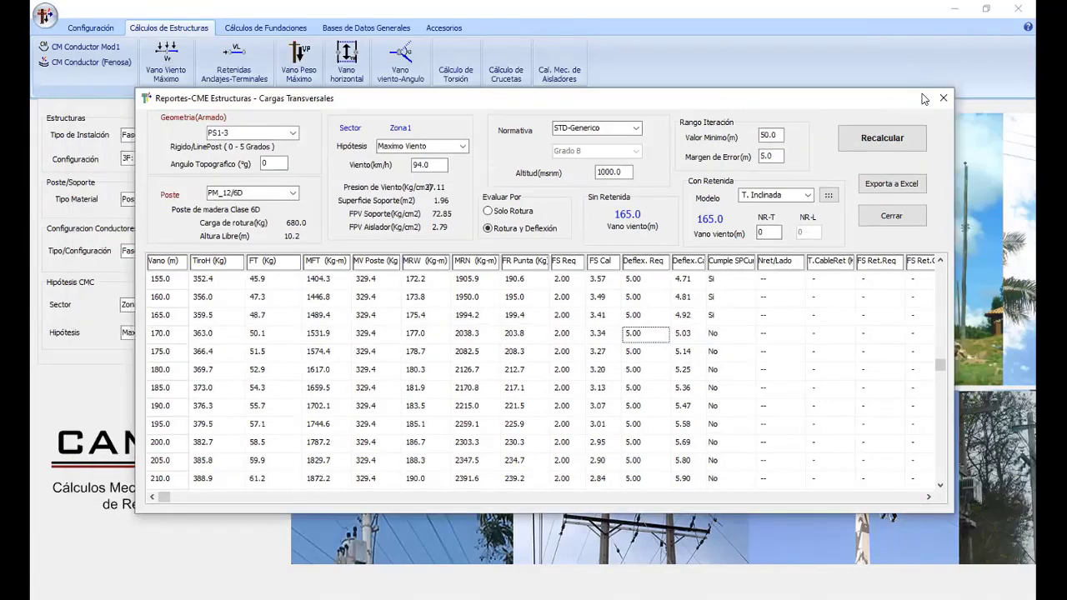
click(943, 97)
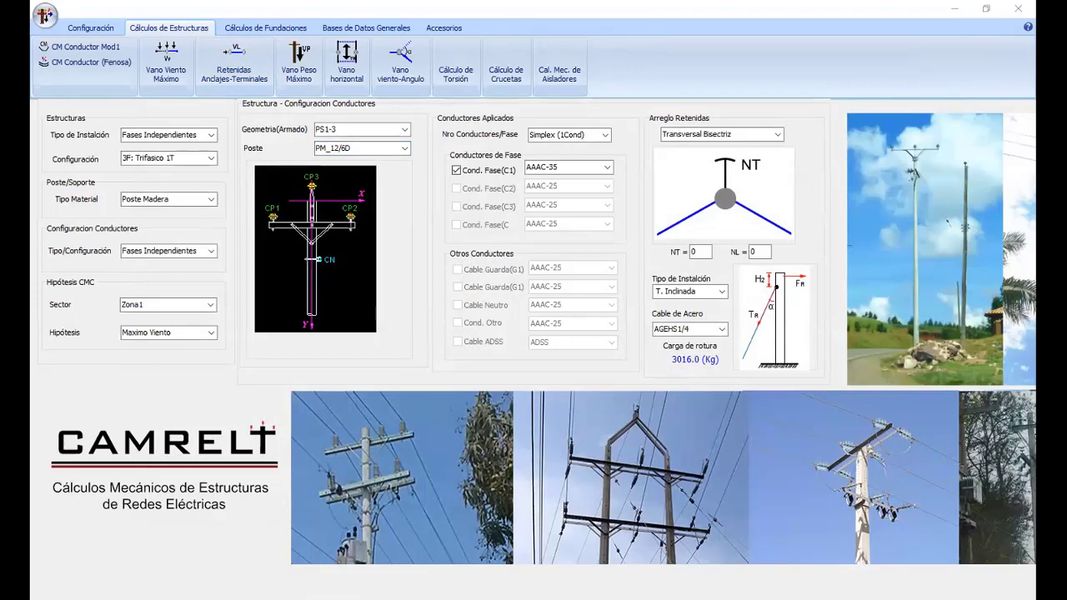
mouse_move(542, 599)
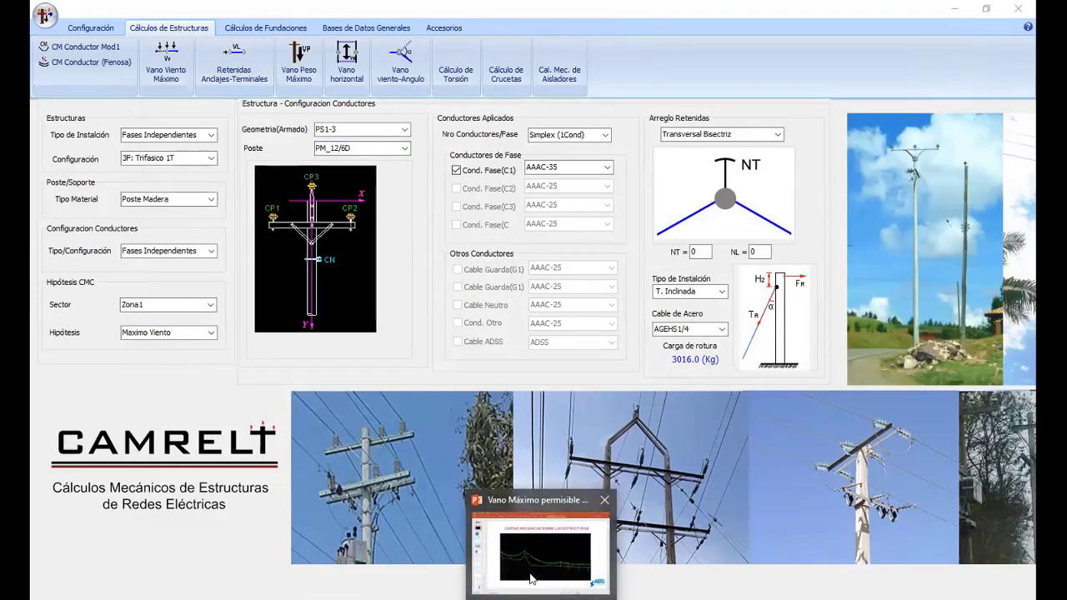